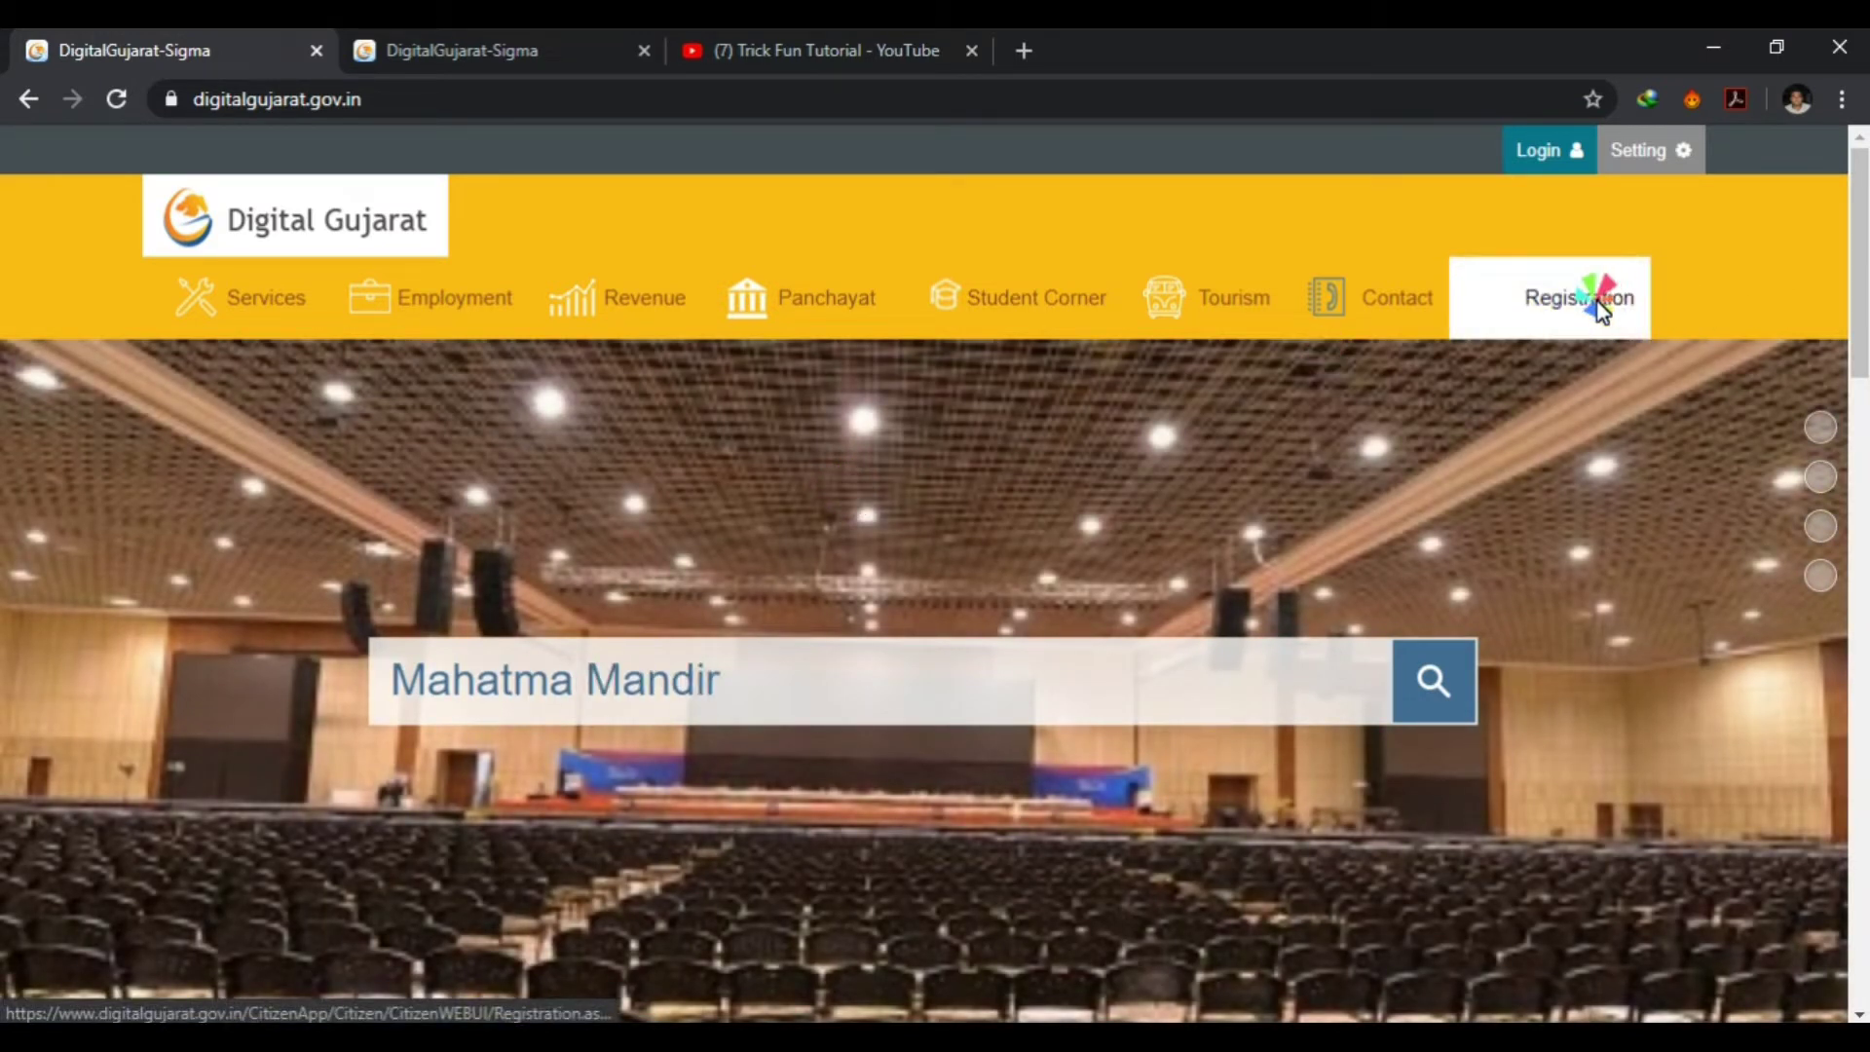
# Step: Open the citizen registration form and enter the birth date 07/06/1995
pyautogui.click(1602, 309)
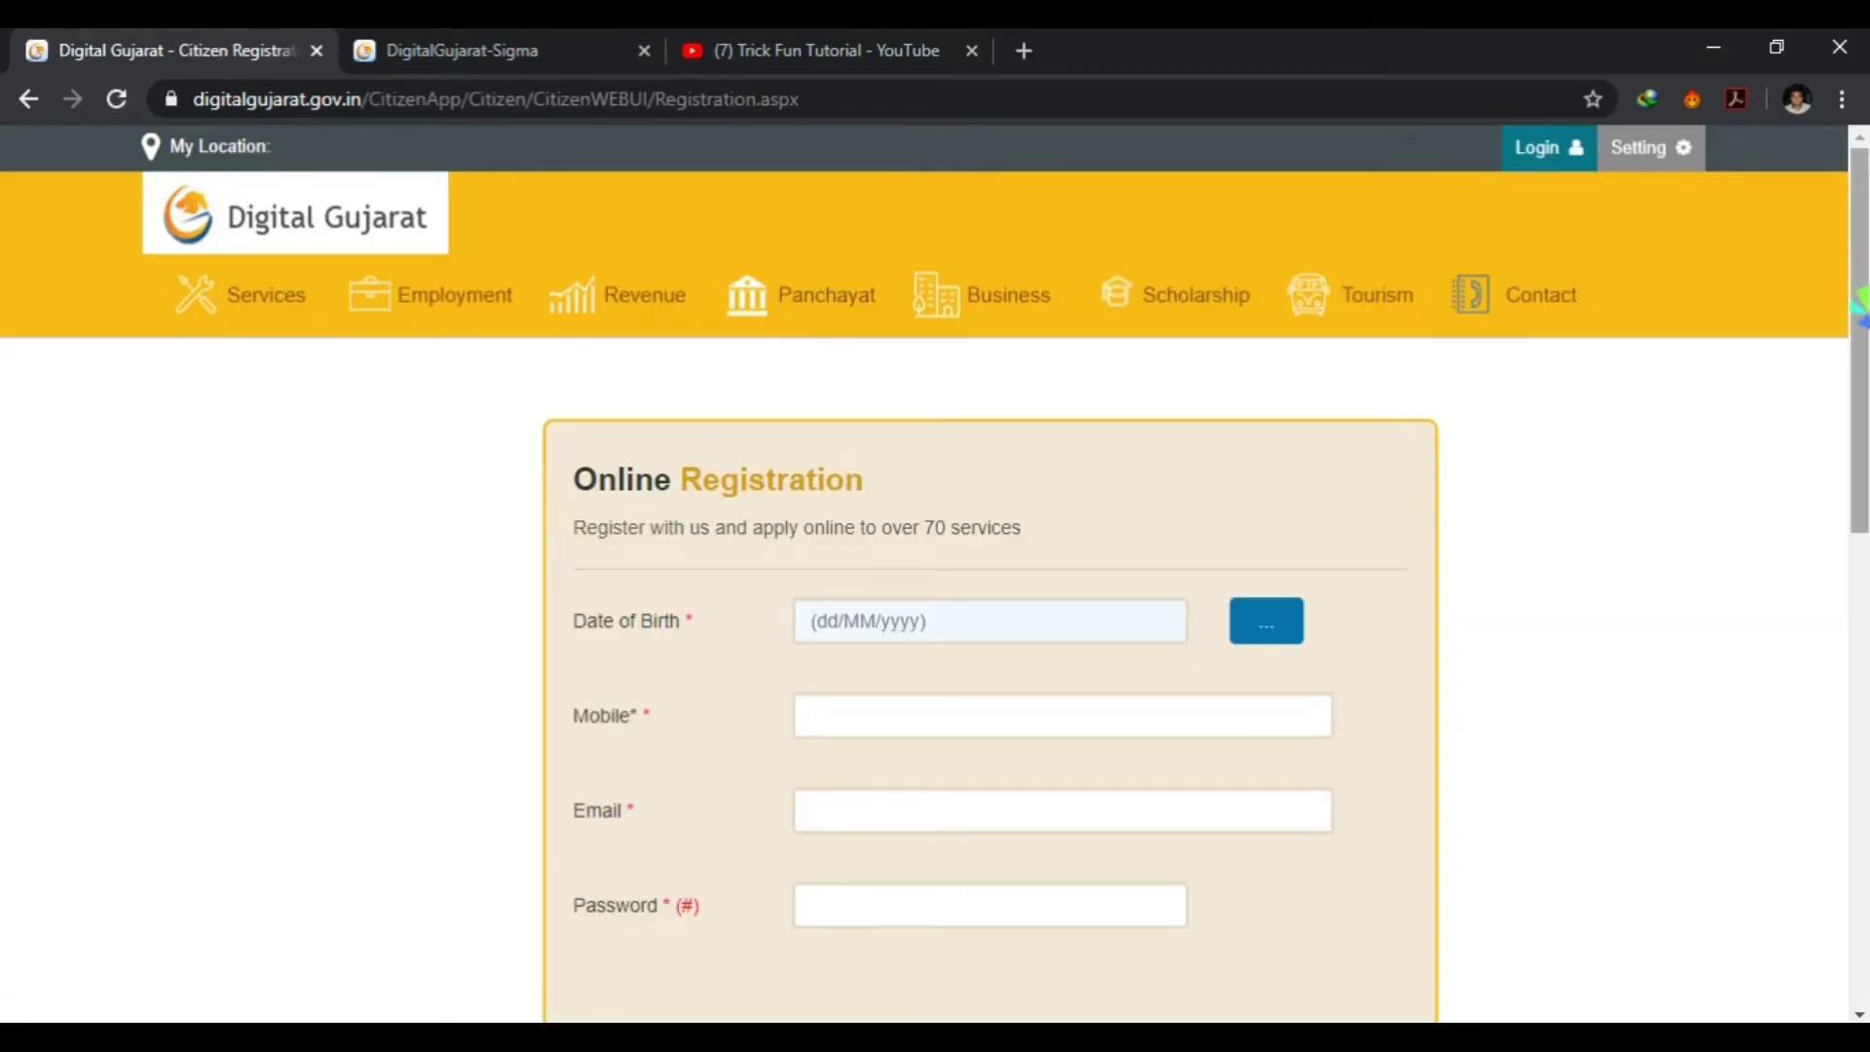
pyautogui.scroll(-4, 1856, 392)
pyautogui.scroll(1, 1855, 380)
pyautogui.scroll(-1, 1859, 375)
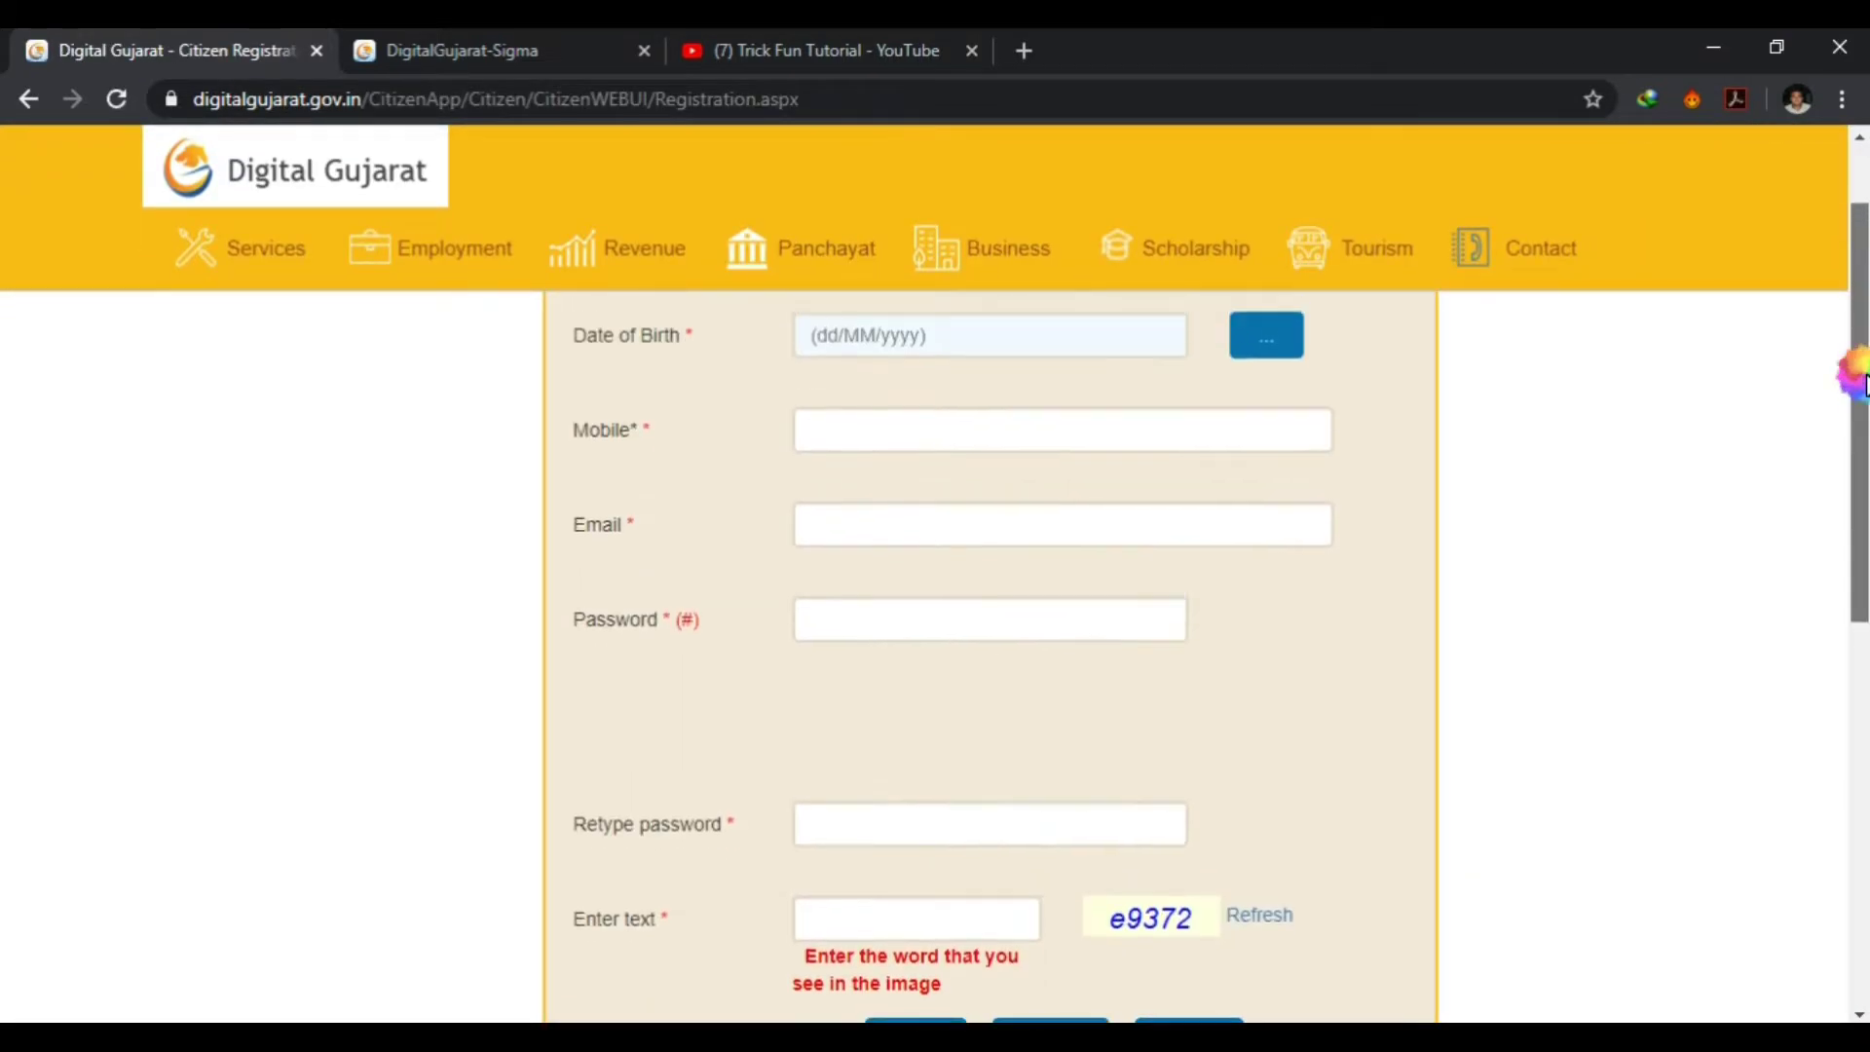
pyautogui.scroll(3, 1855, 380)
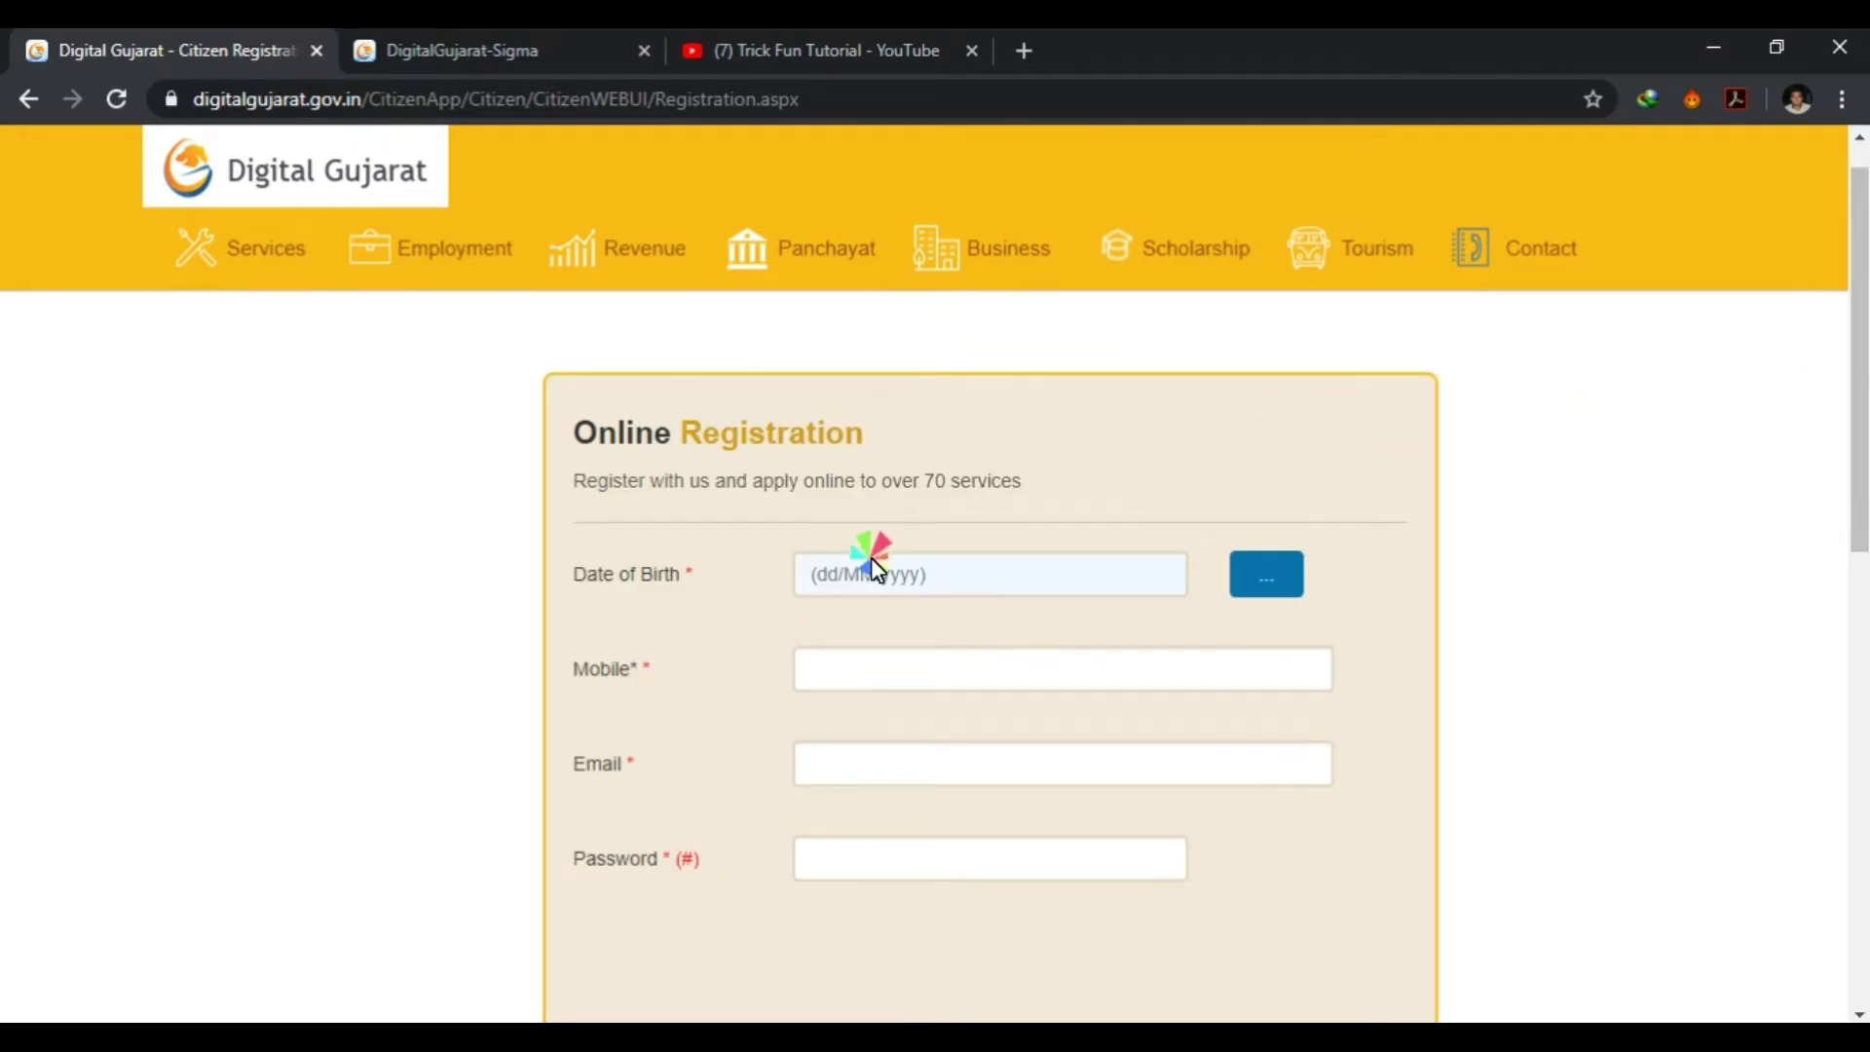
pyautogui.click(808, 576)
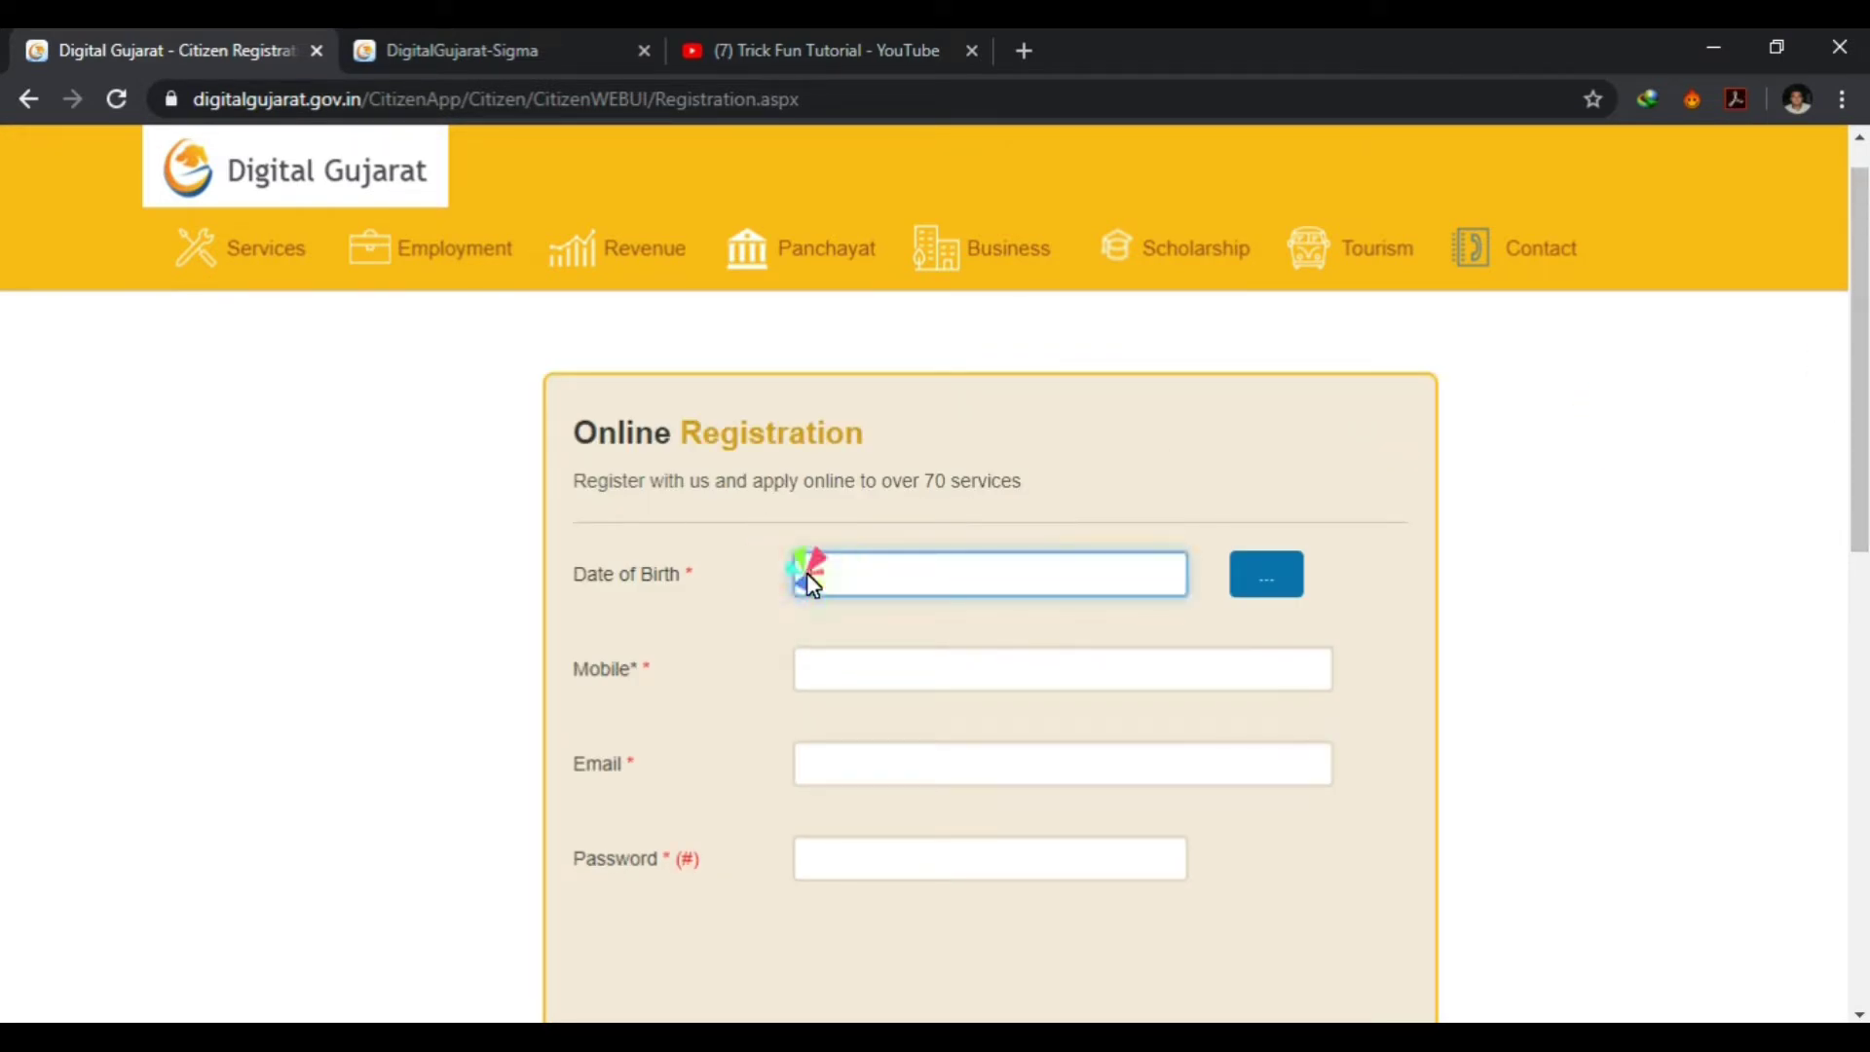
pyautogui.click(874, 651)
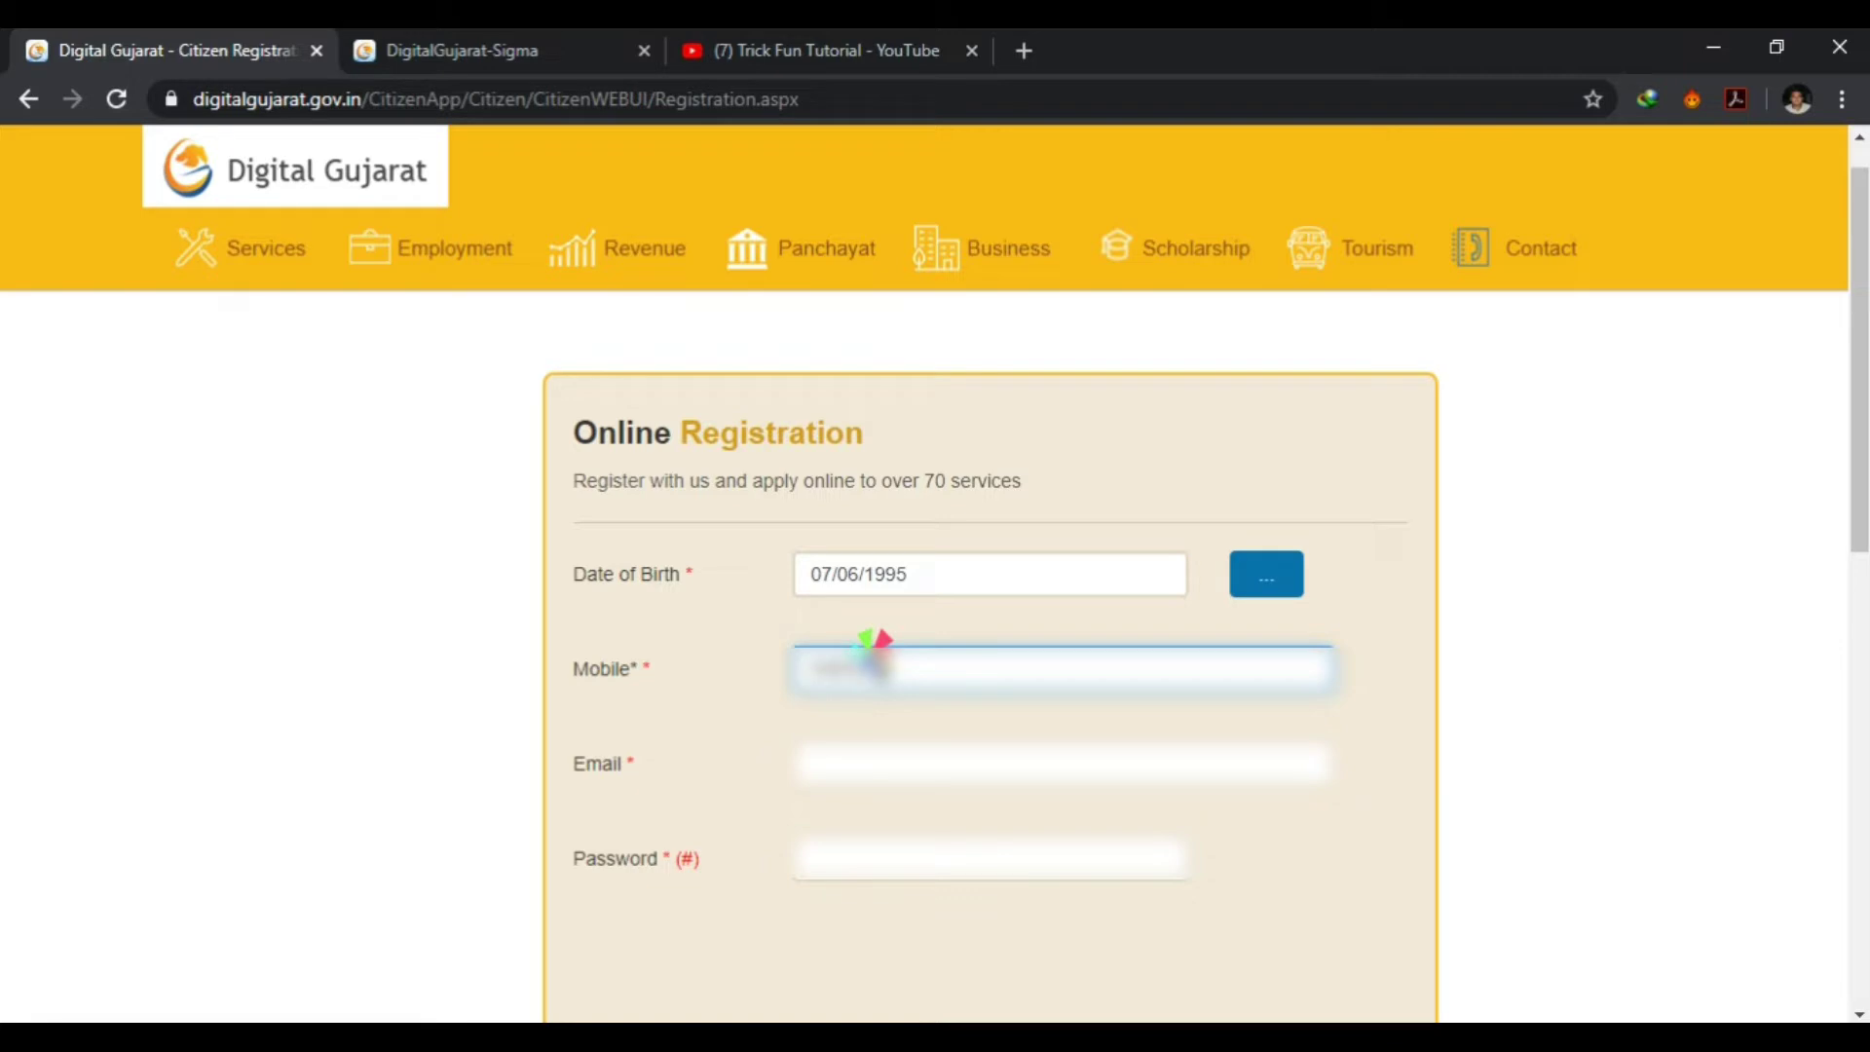
# Step: Fill the e-mail from a saved suggestion and enter the account password
pyautogui.click(880, 758)
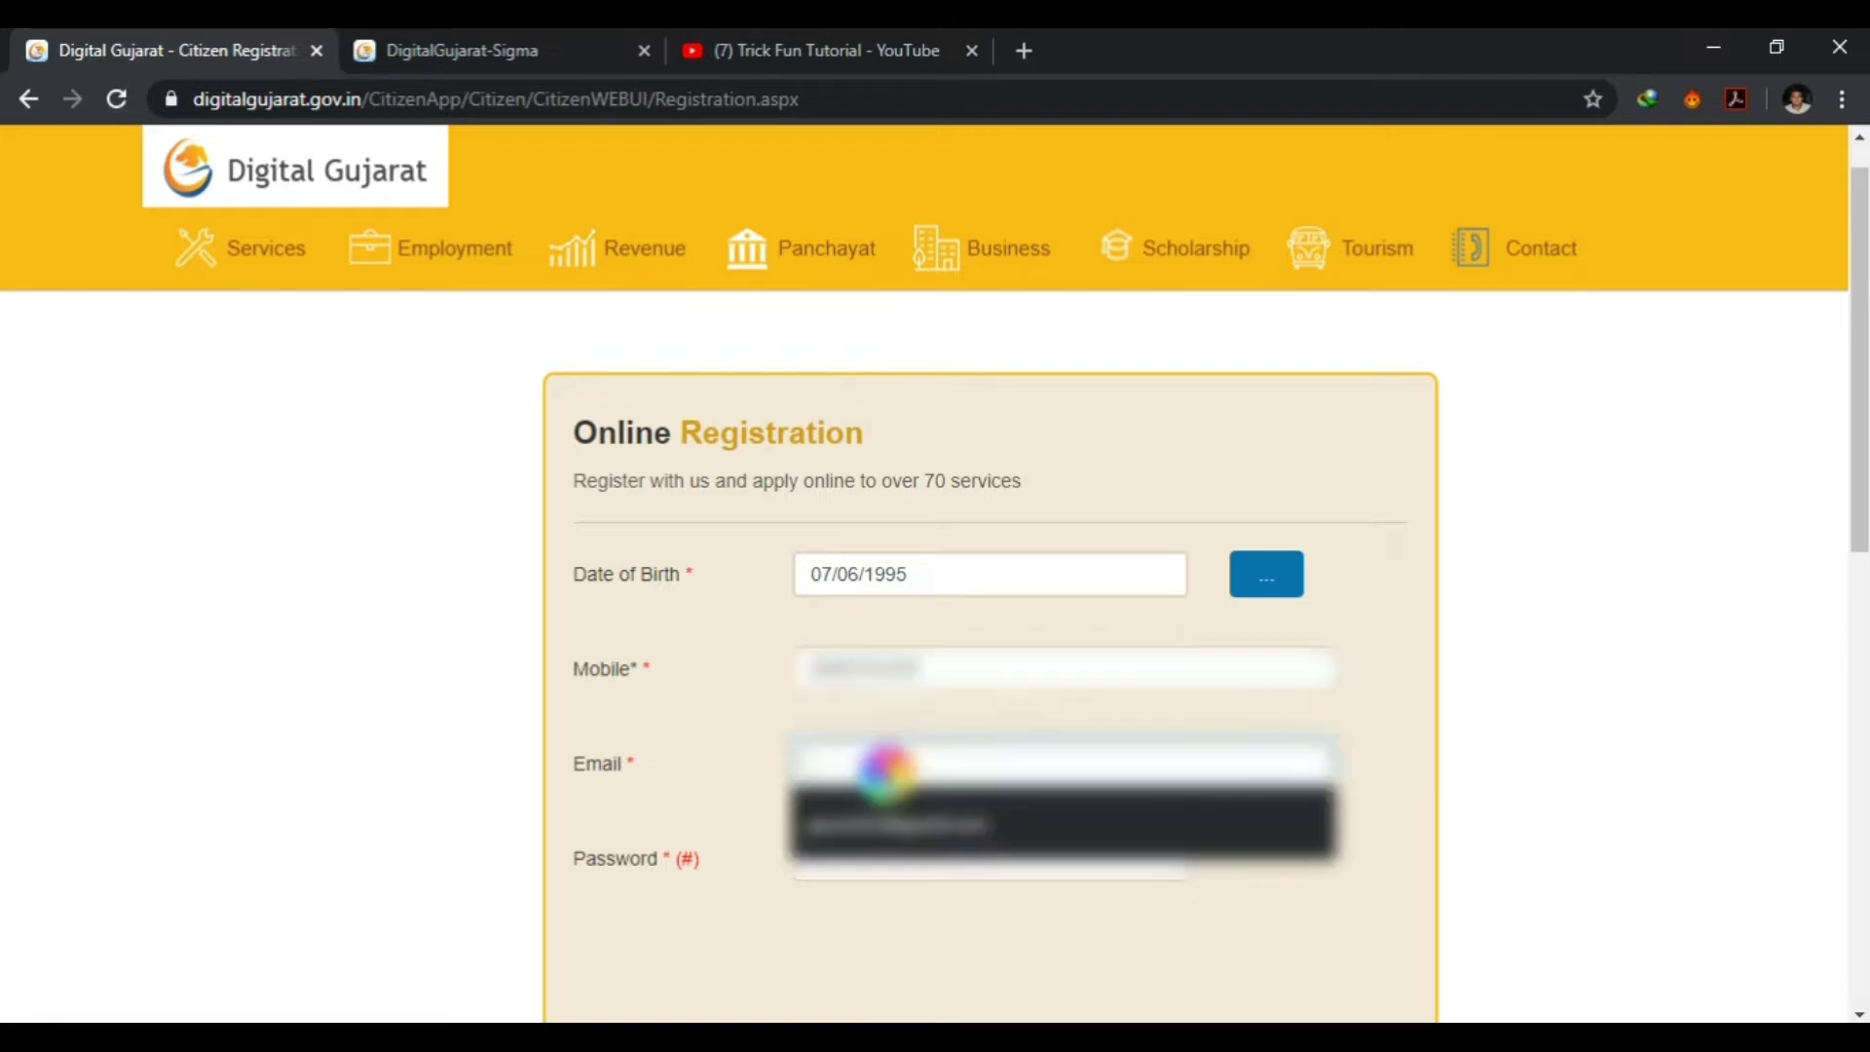
pyautogui.click(890, 779)
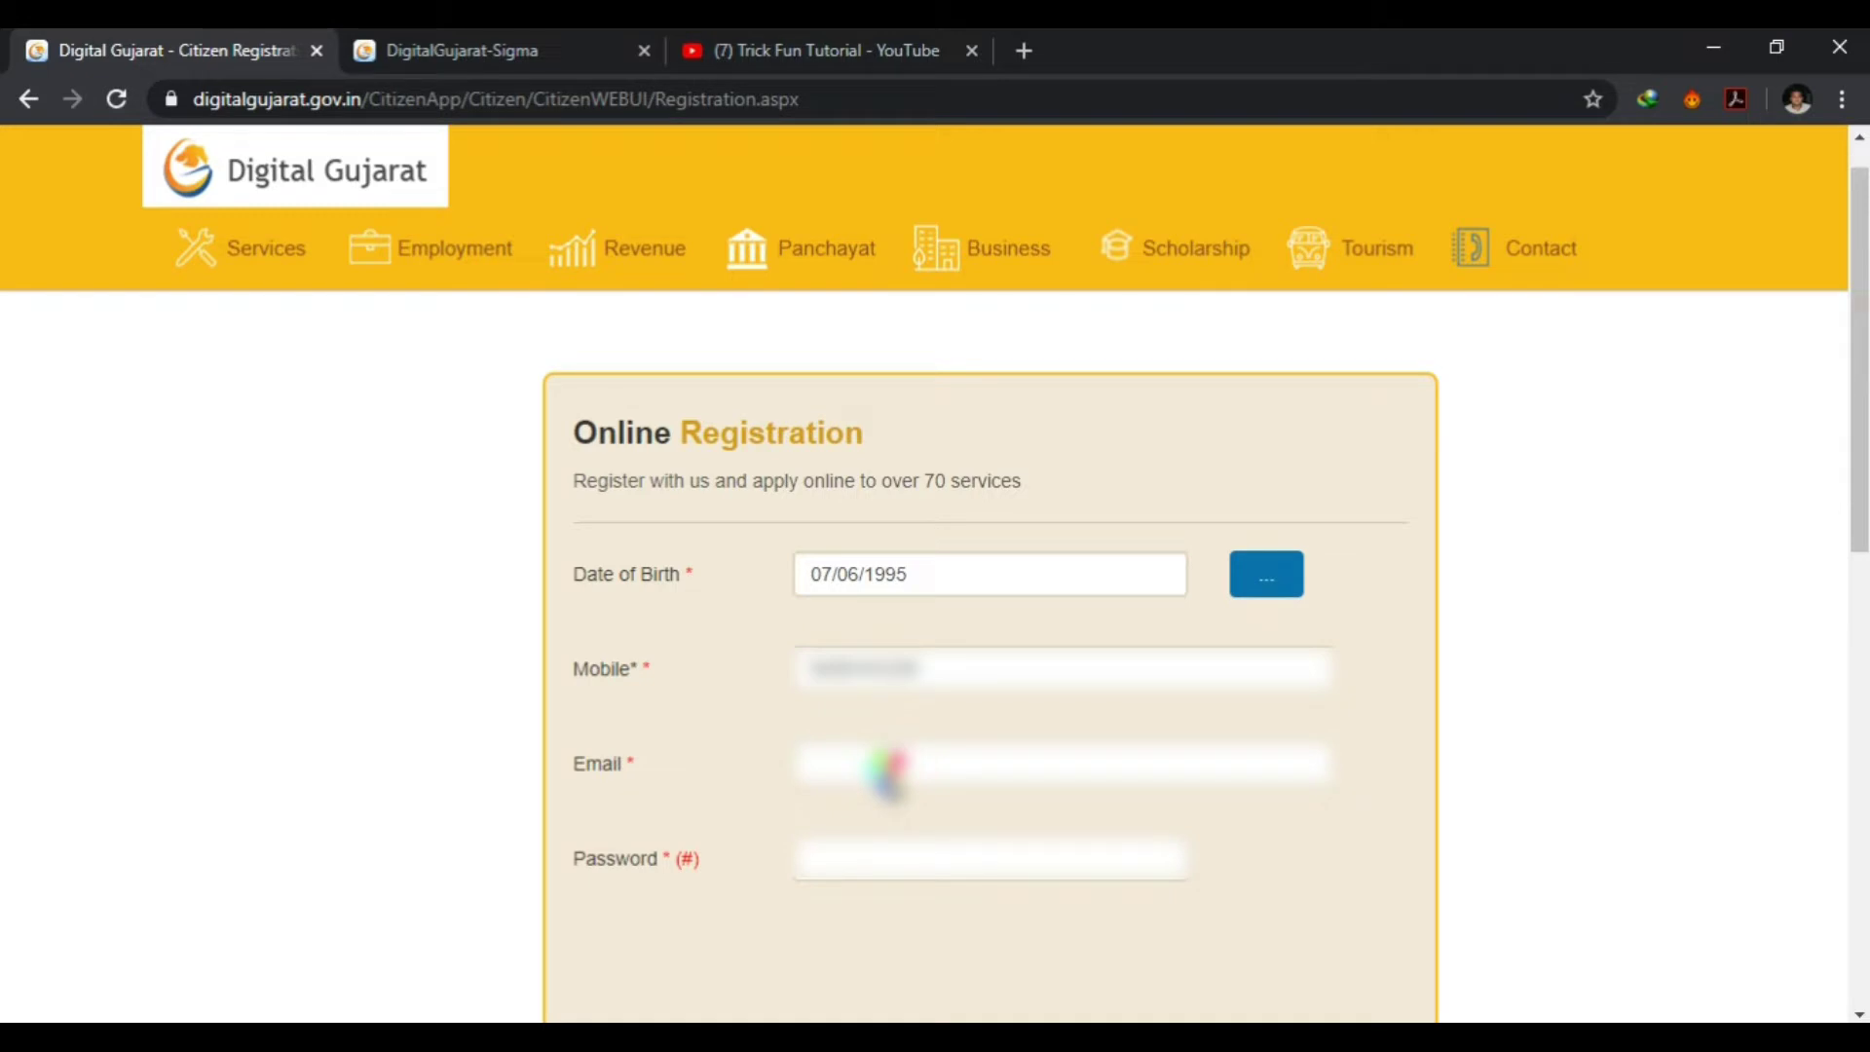
pyautogui.click(888, 770)
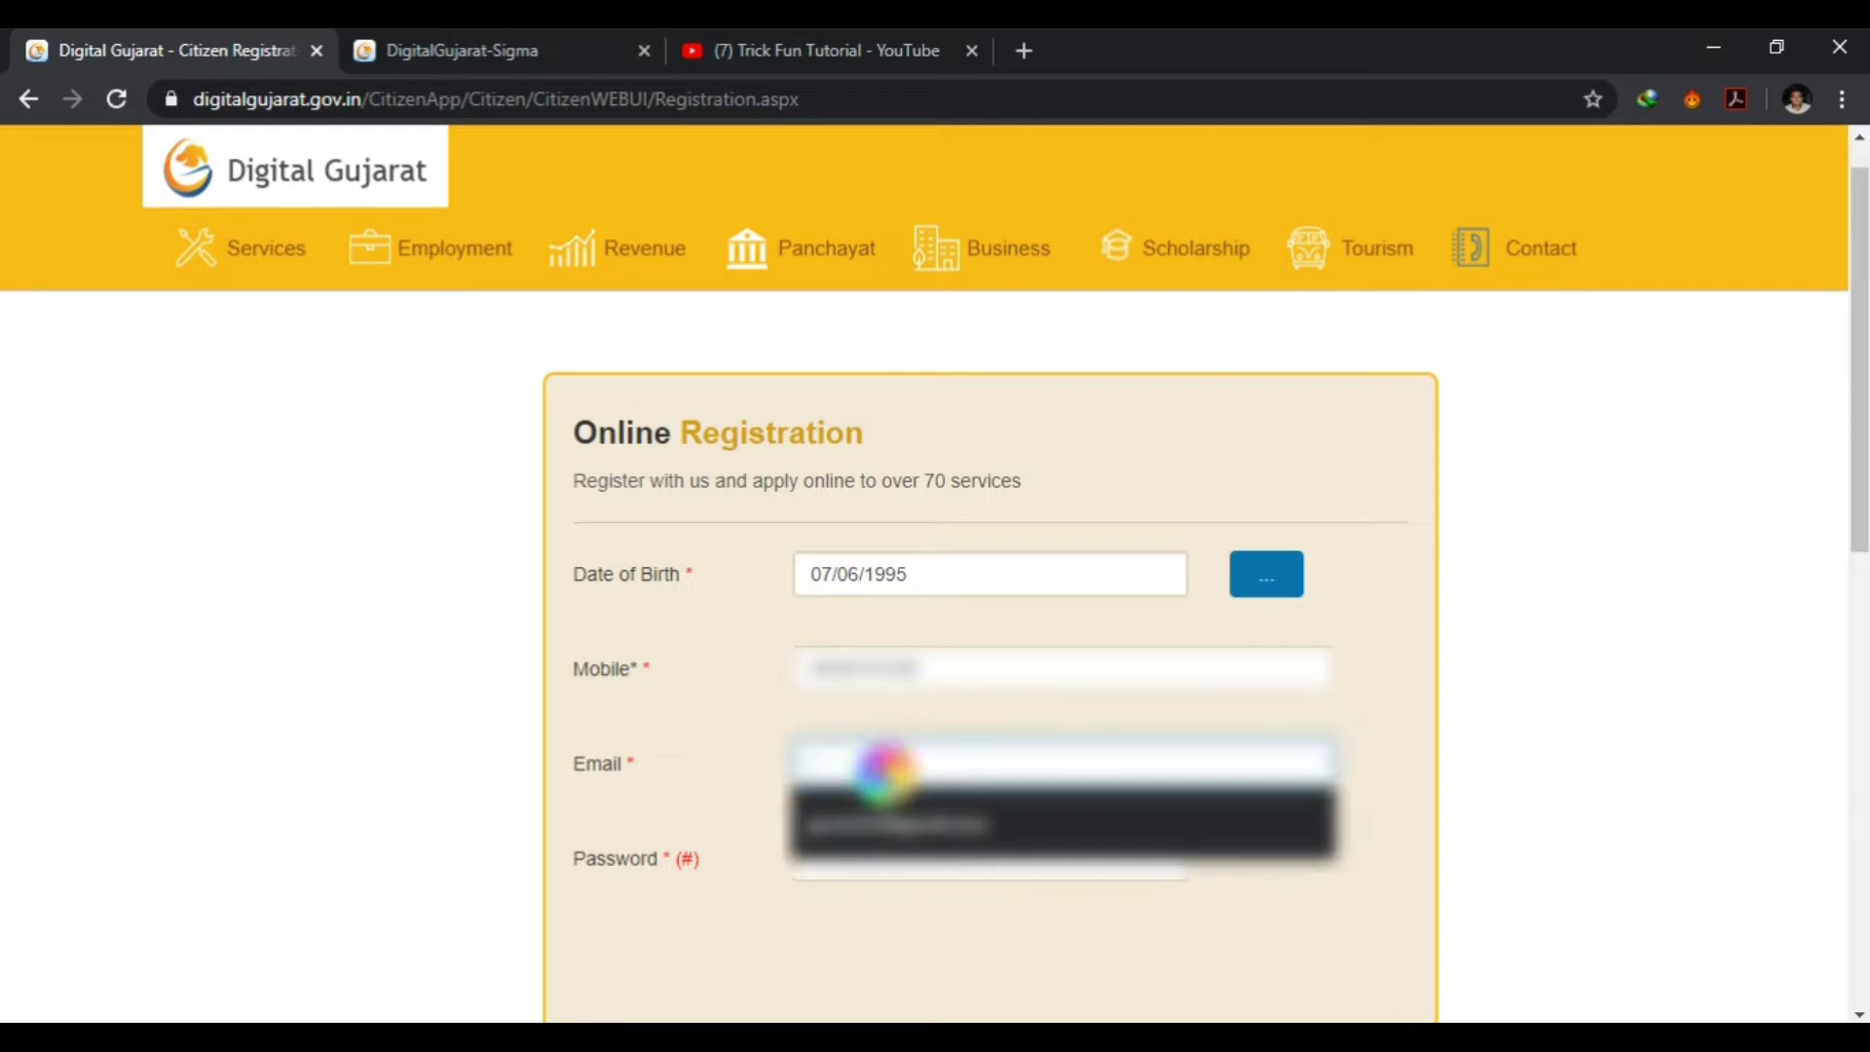
pyautogui.click(933, 857)
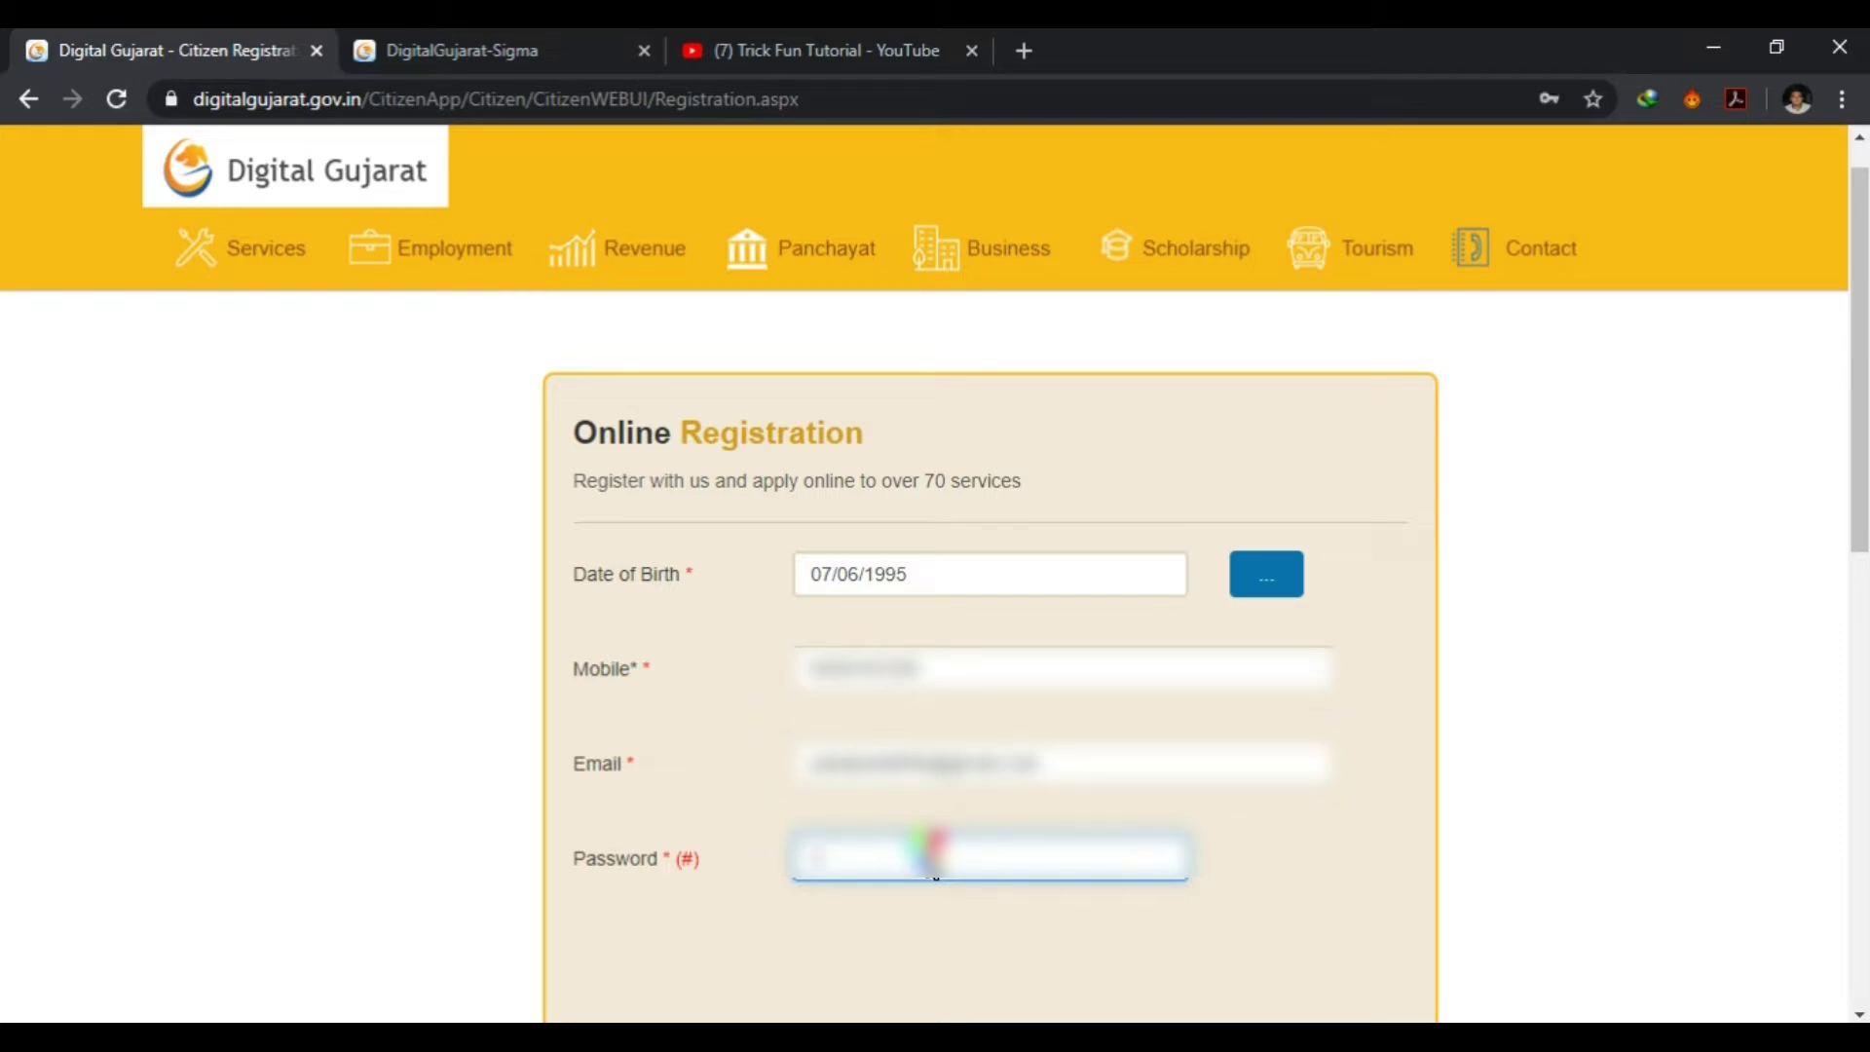
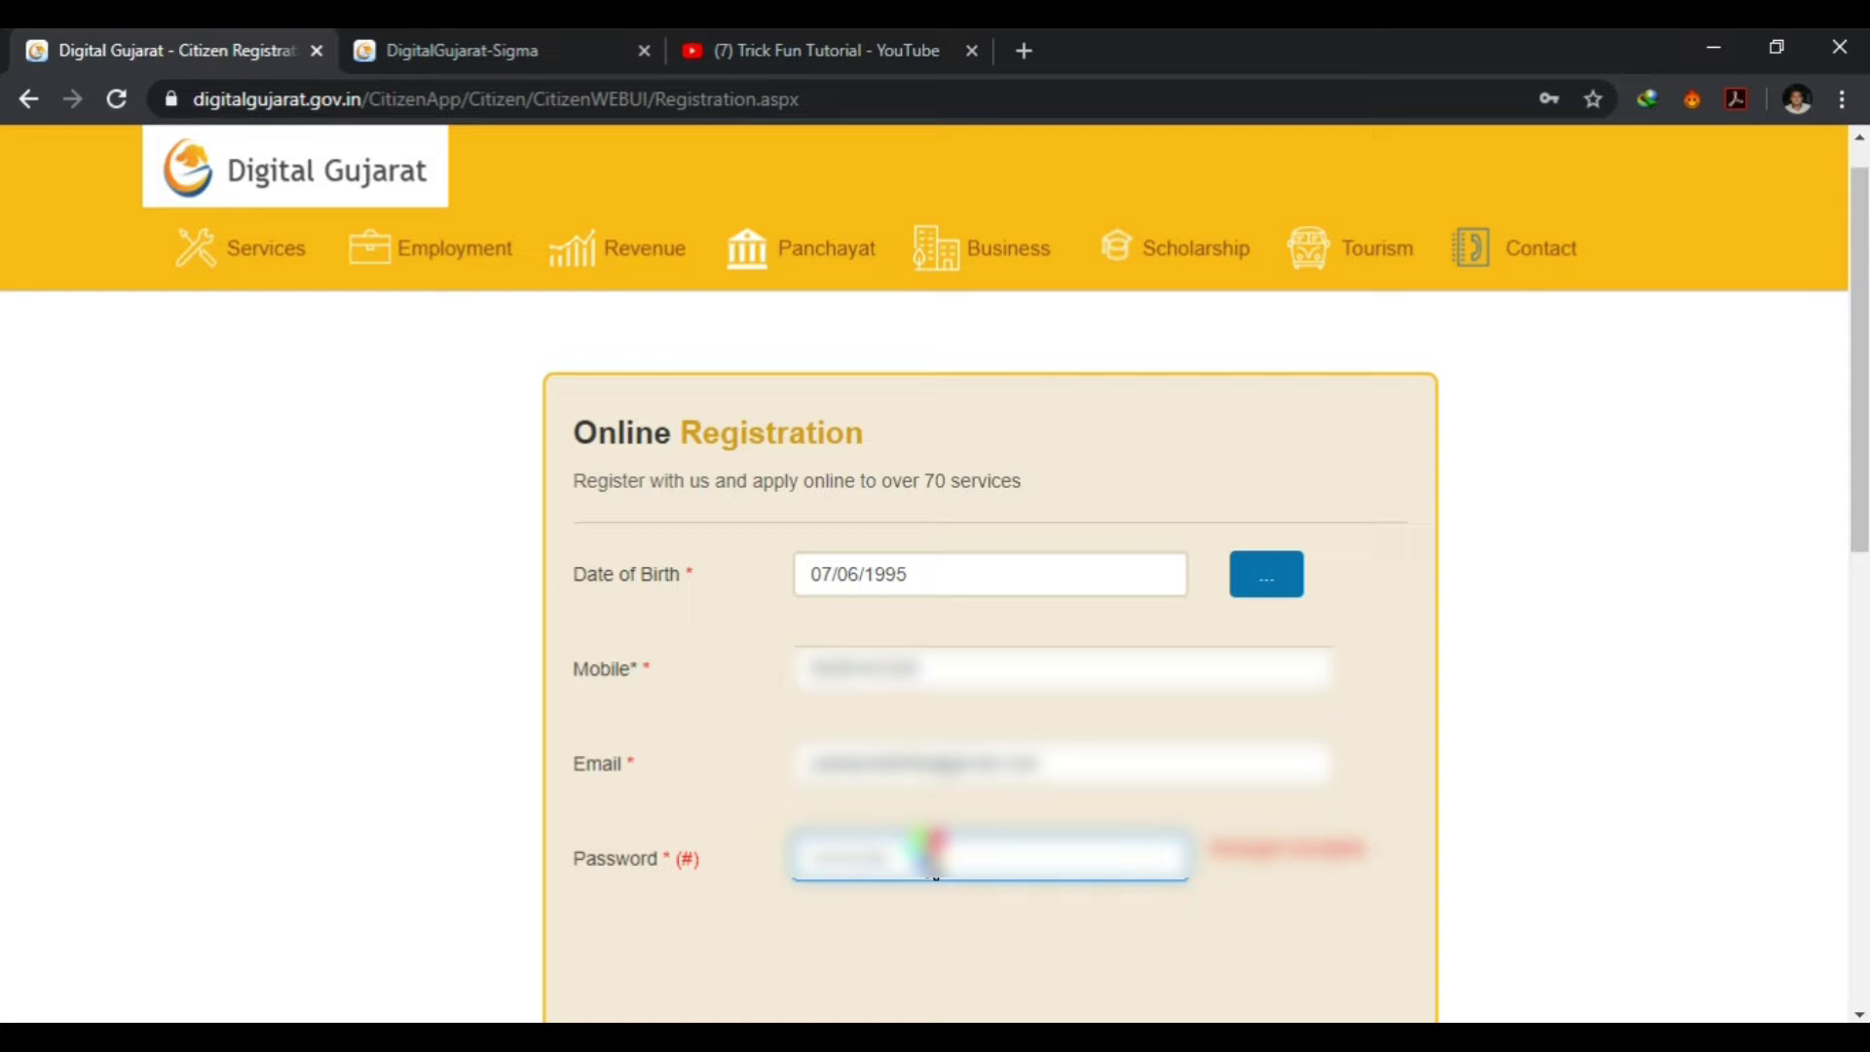
pyautogui.moveTo(1854, 480); pyautogui.dragTo(1855, 609)
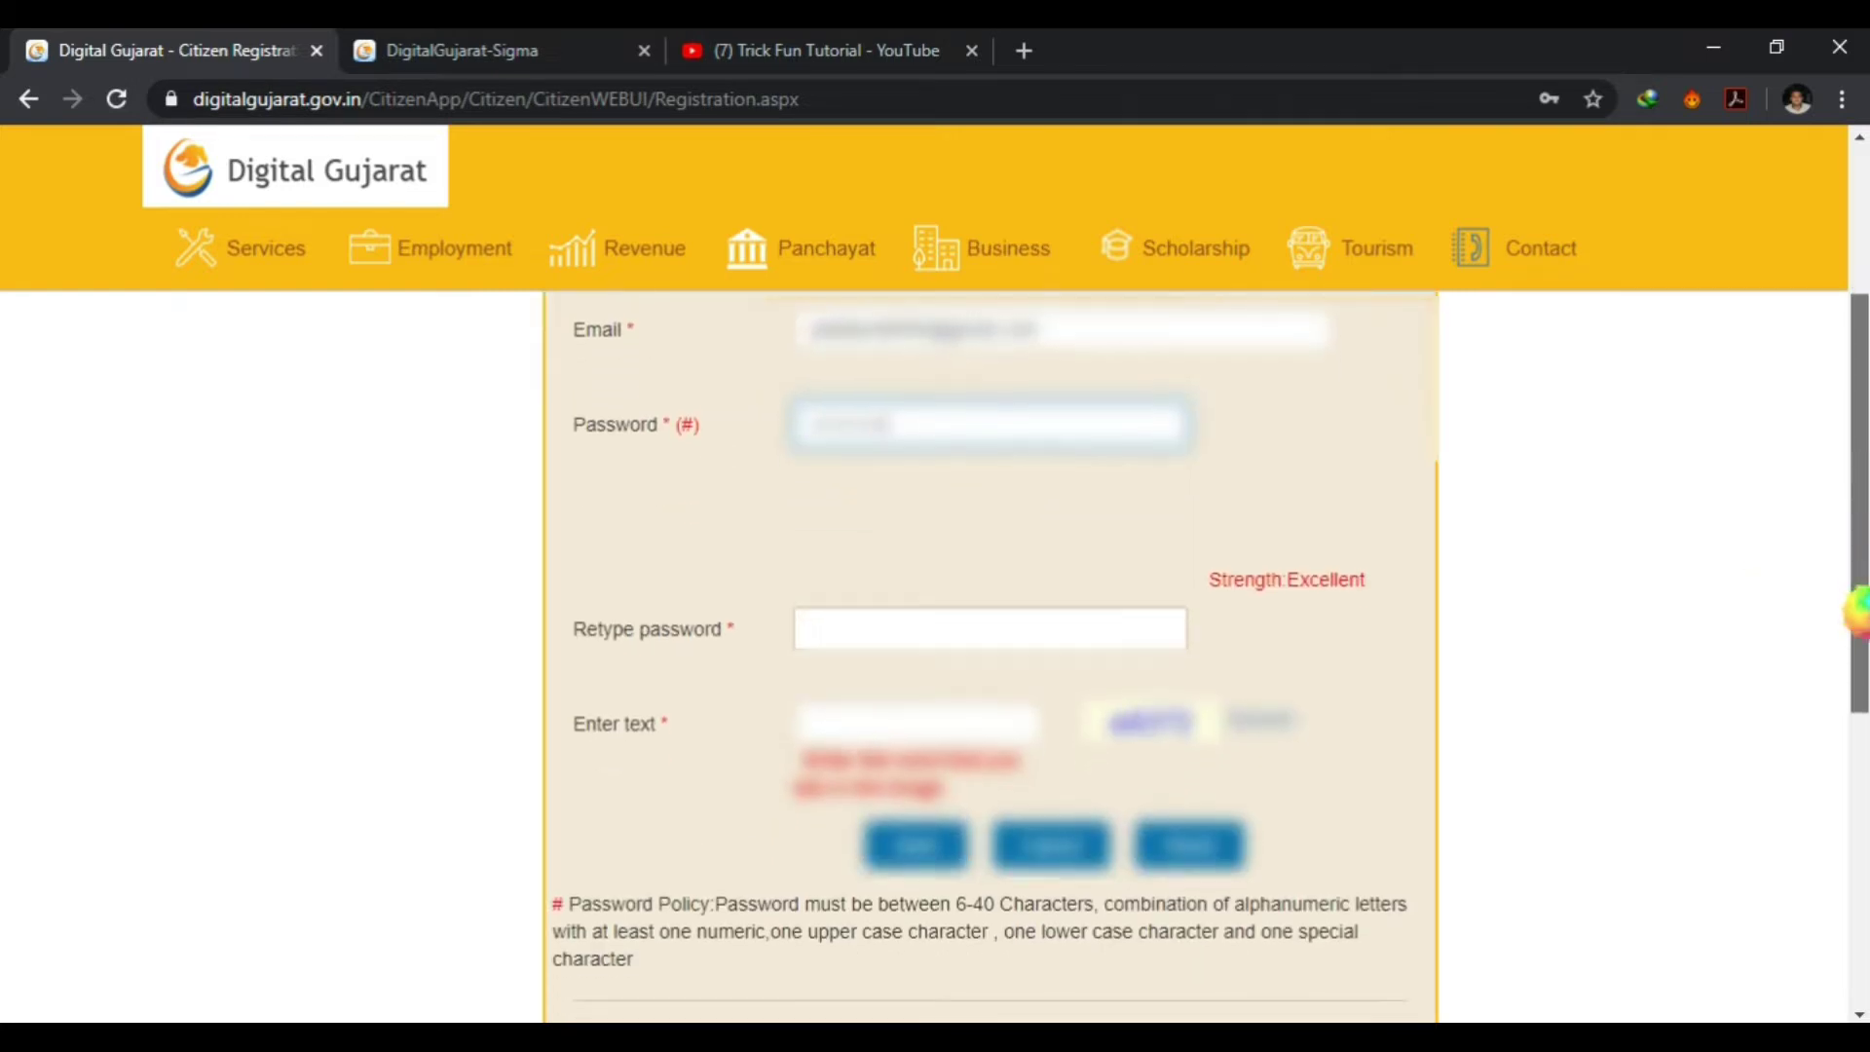
# Step: Retype the password, enter the captcha text and submit the registration form
pyautogui.click(922, 629)
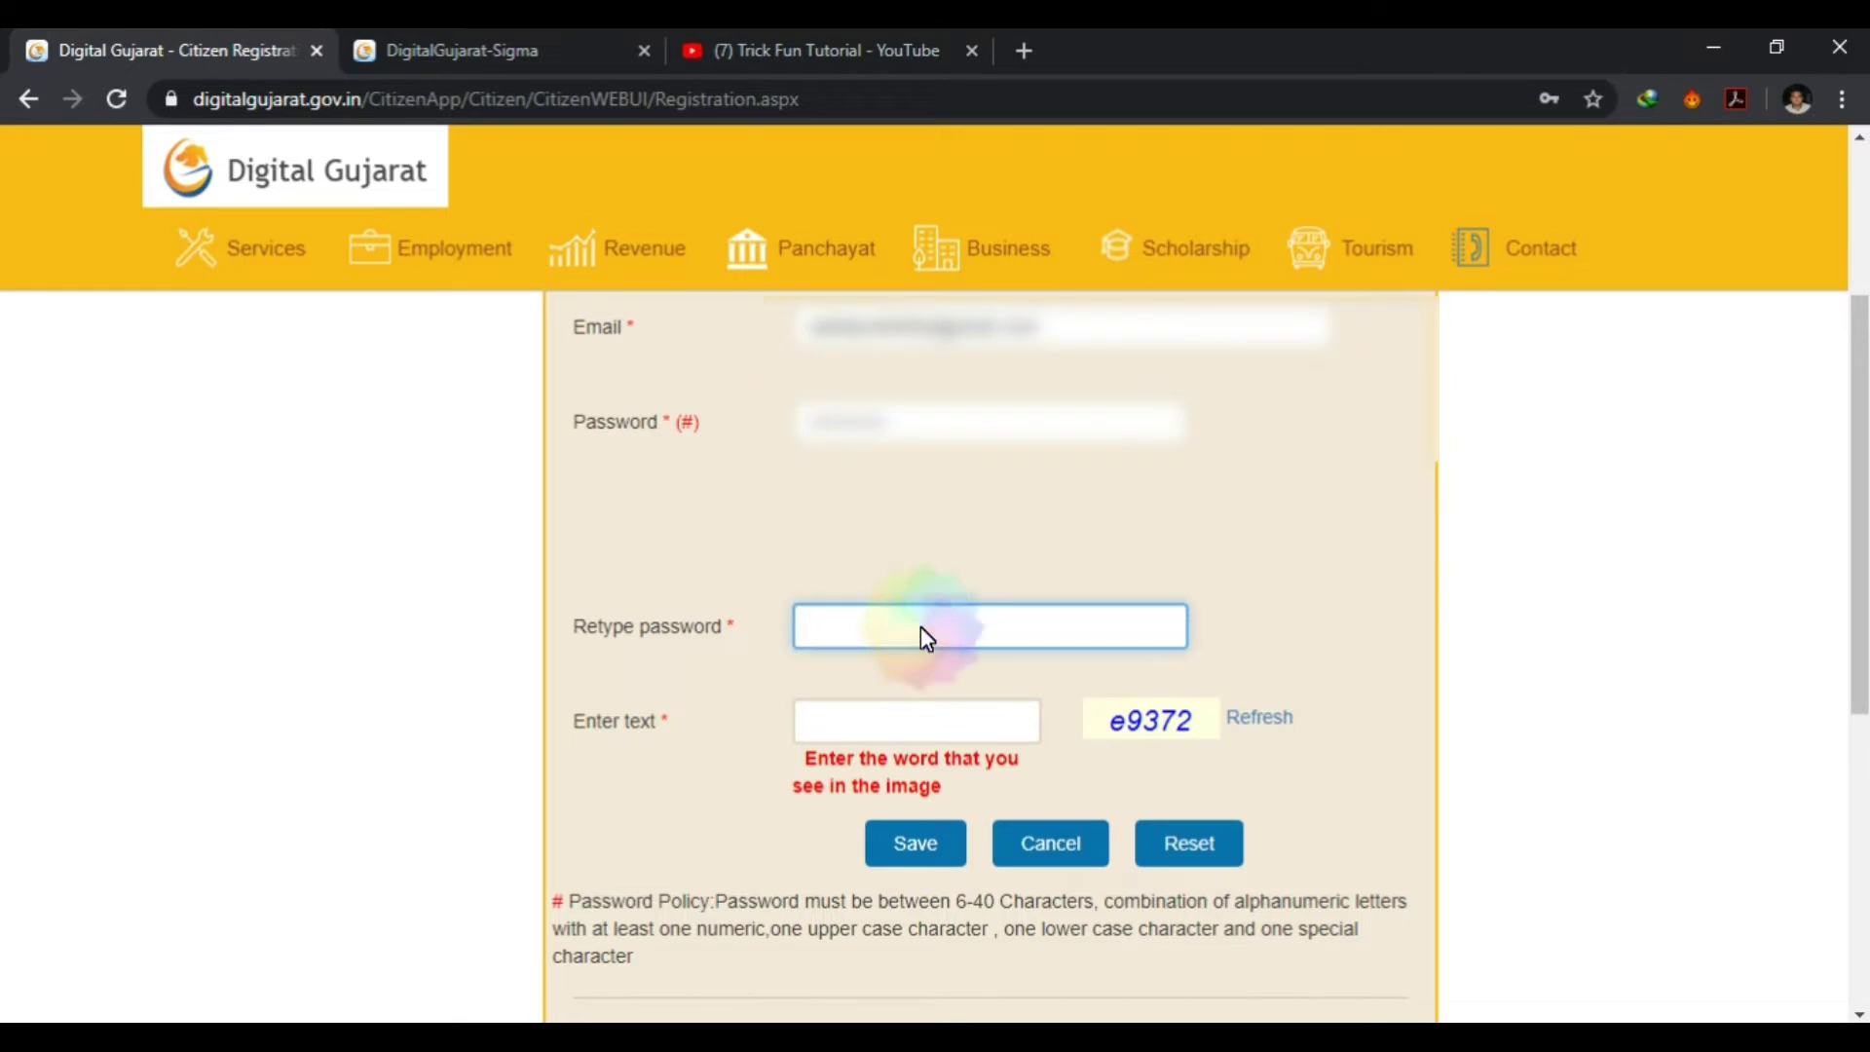
pyautogui.write('••••••')
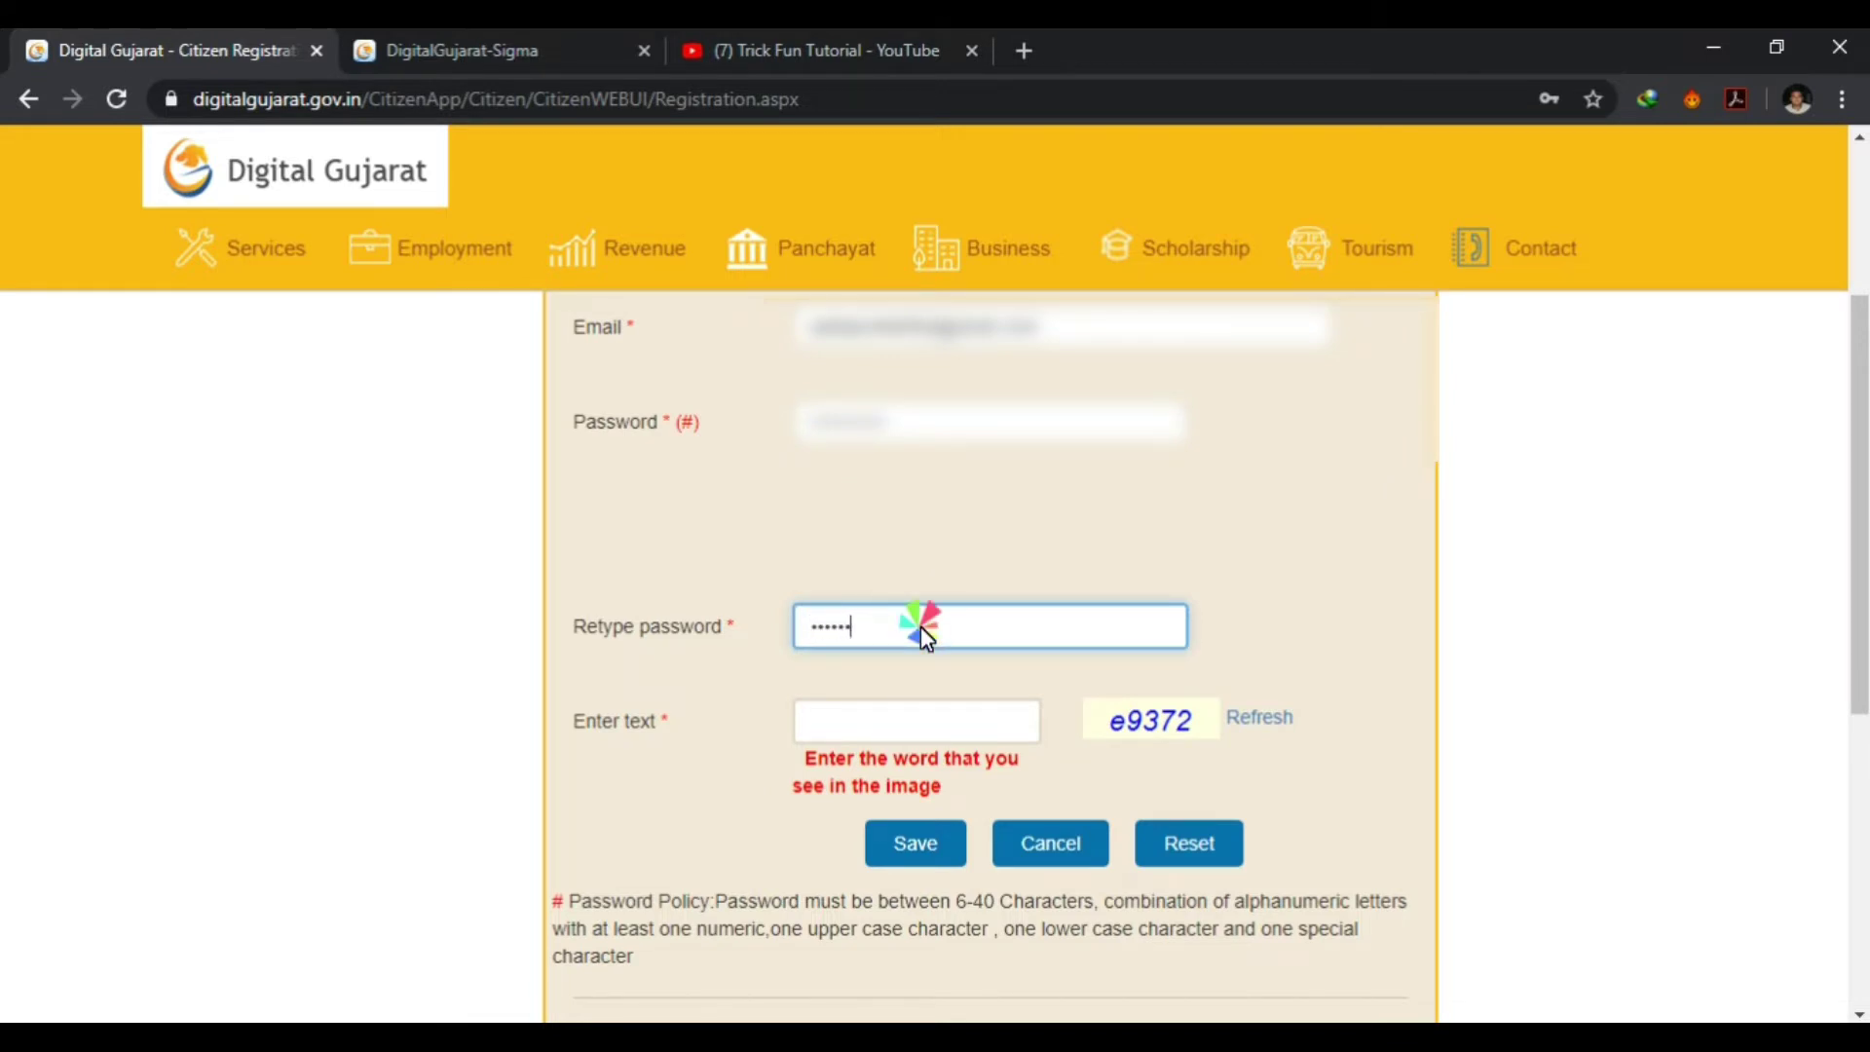
pyautogui.write('••••')
pyautogui.click(925, 717)
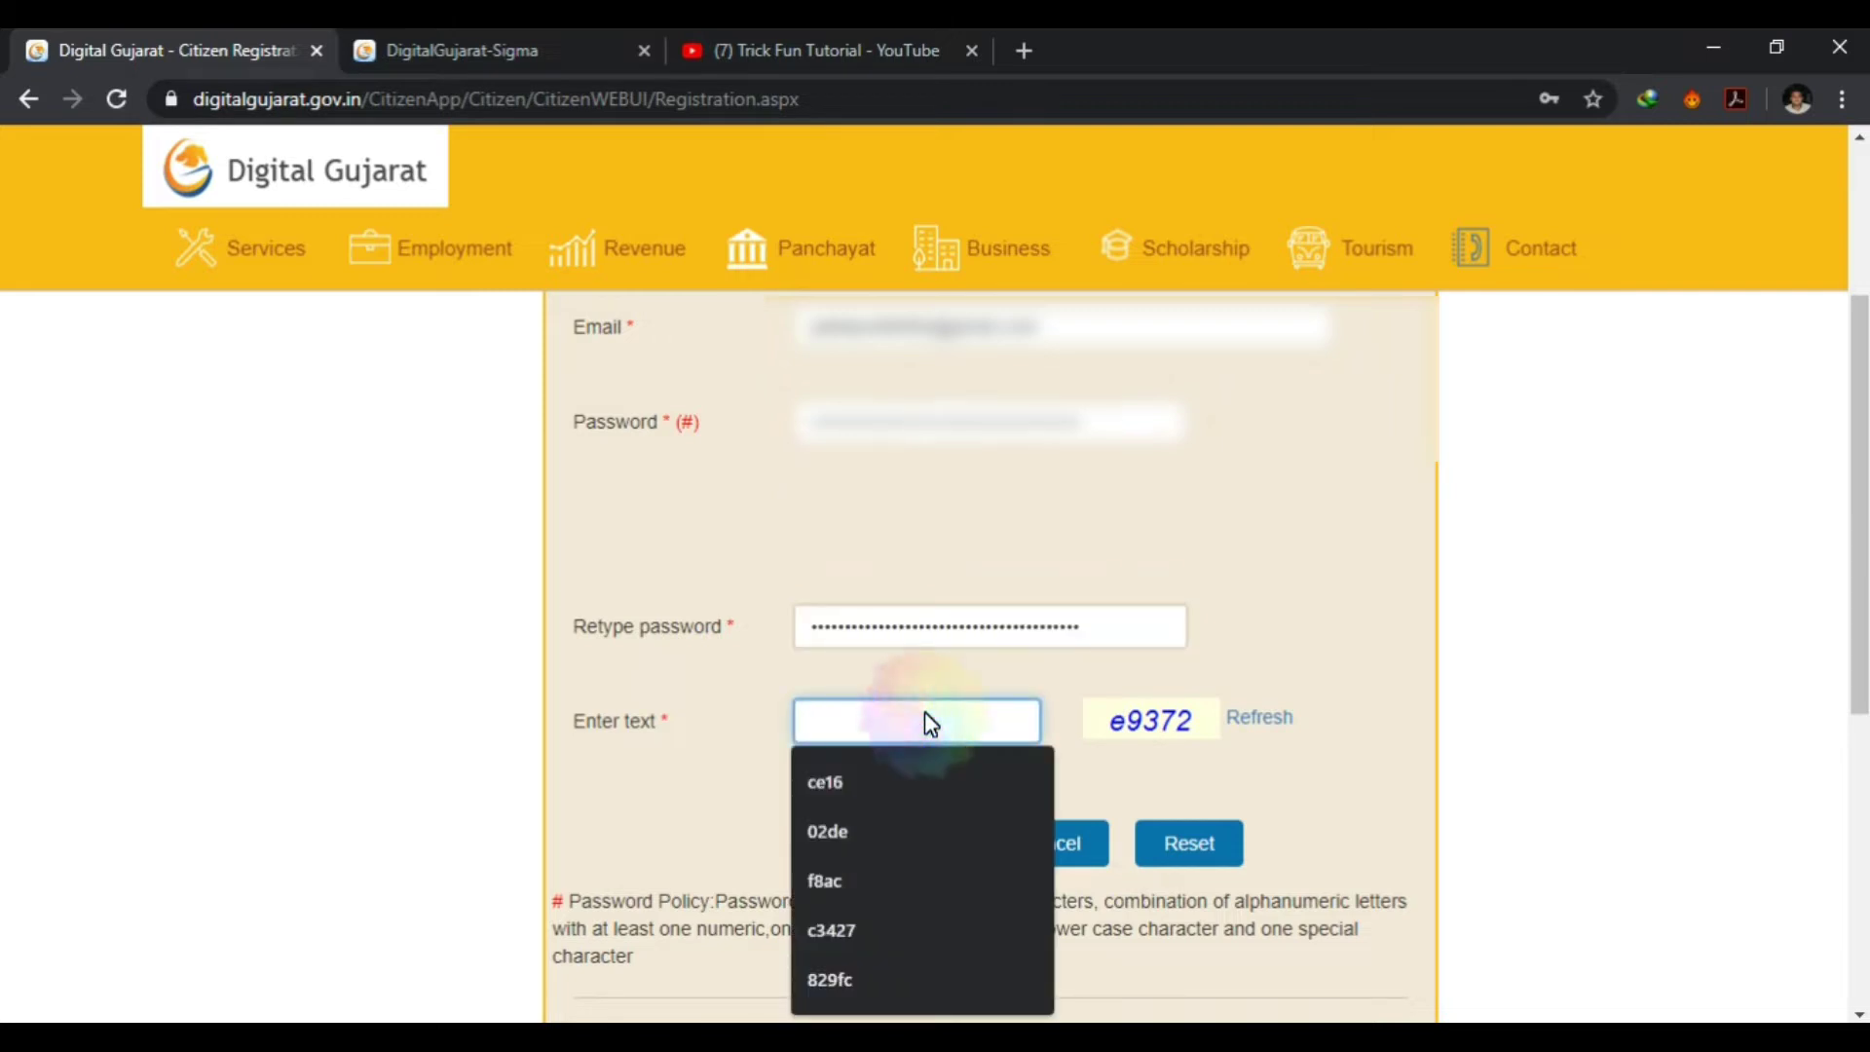
pyautogui.click(925, 712)
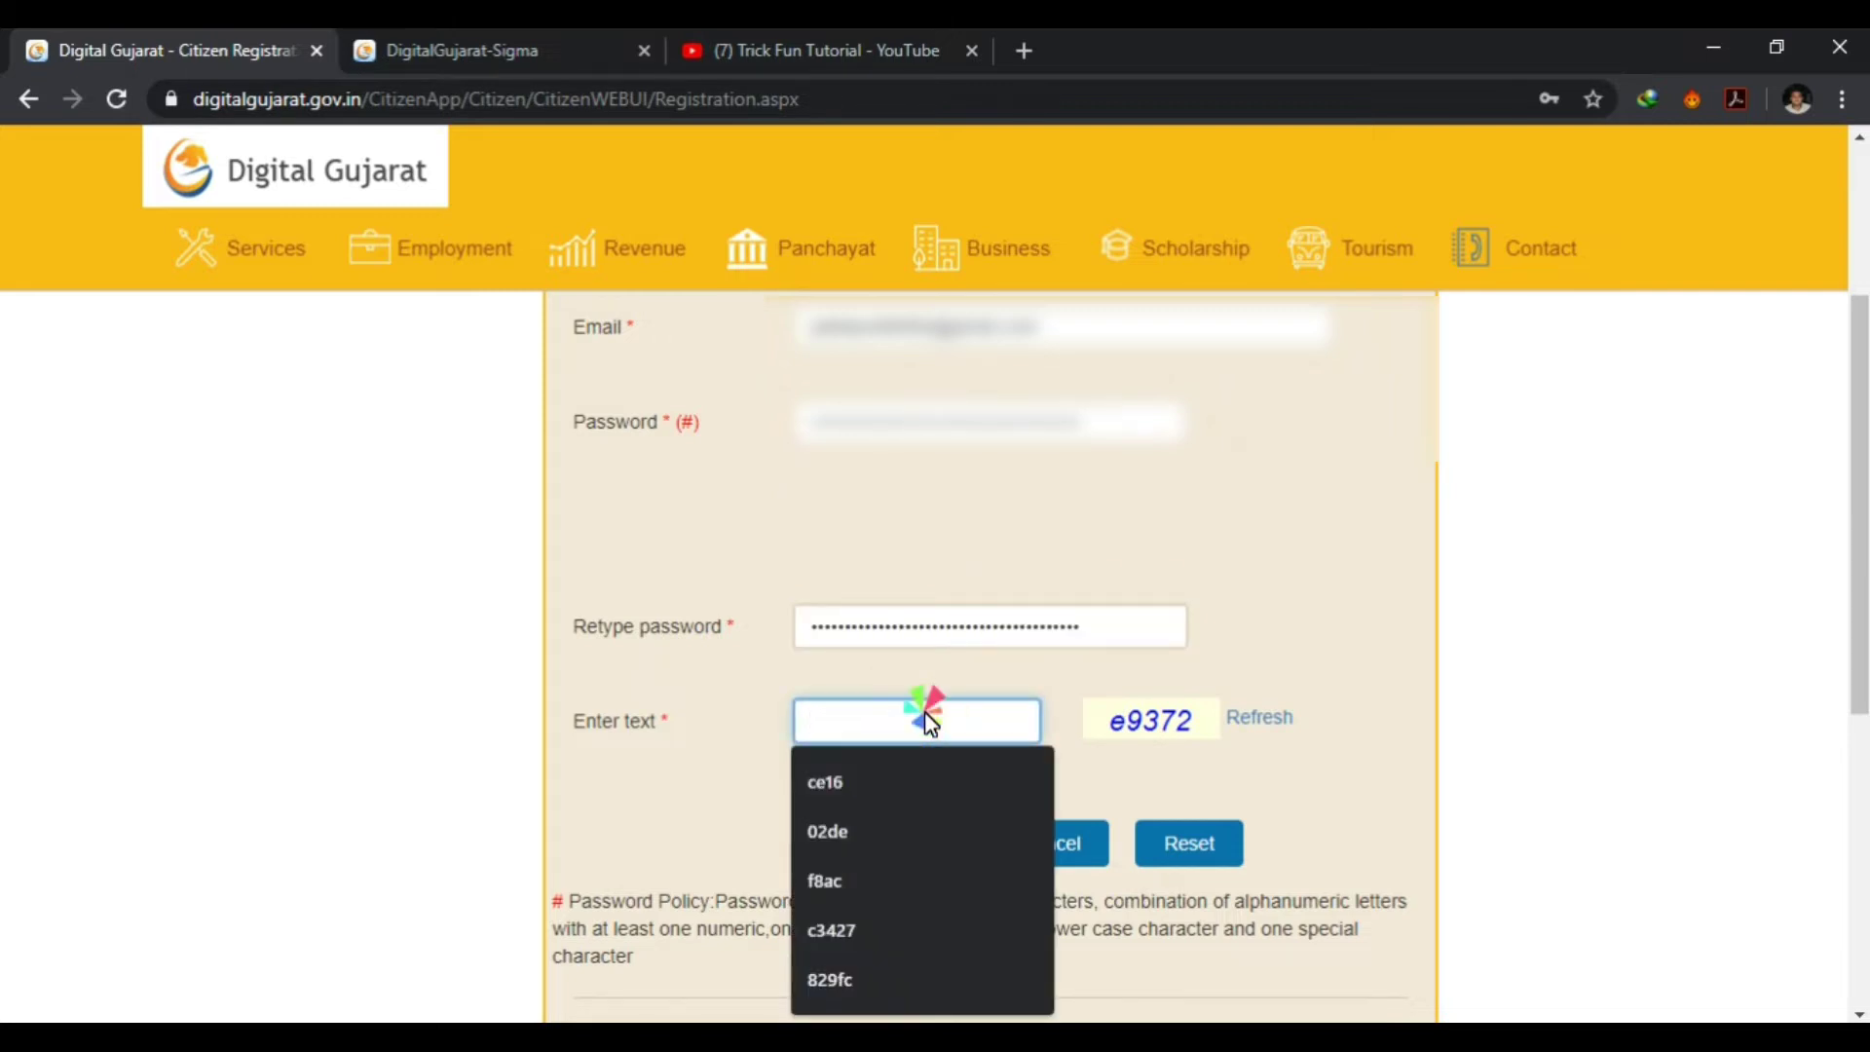
pyautogui.write('e9372')
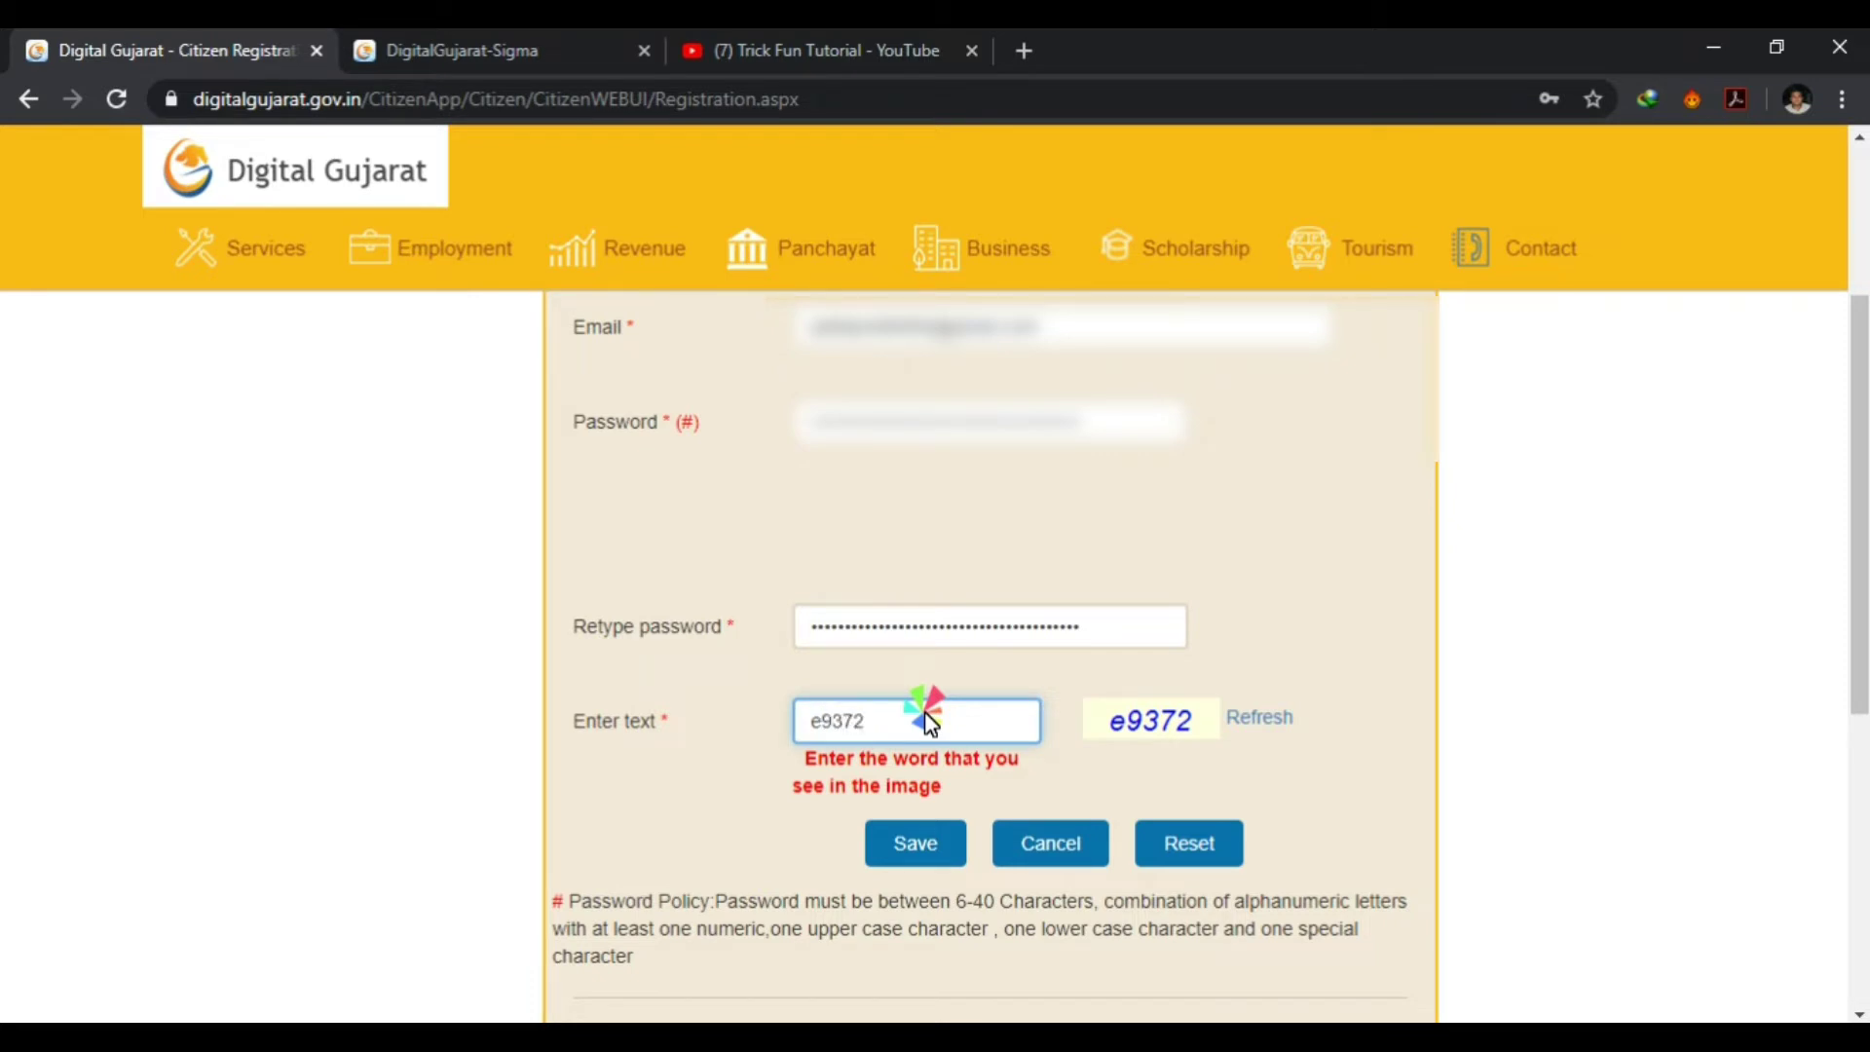
pyautogui.click(920, 848)
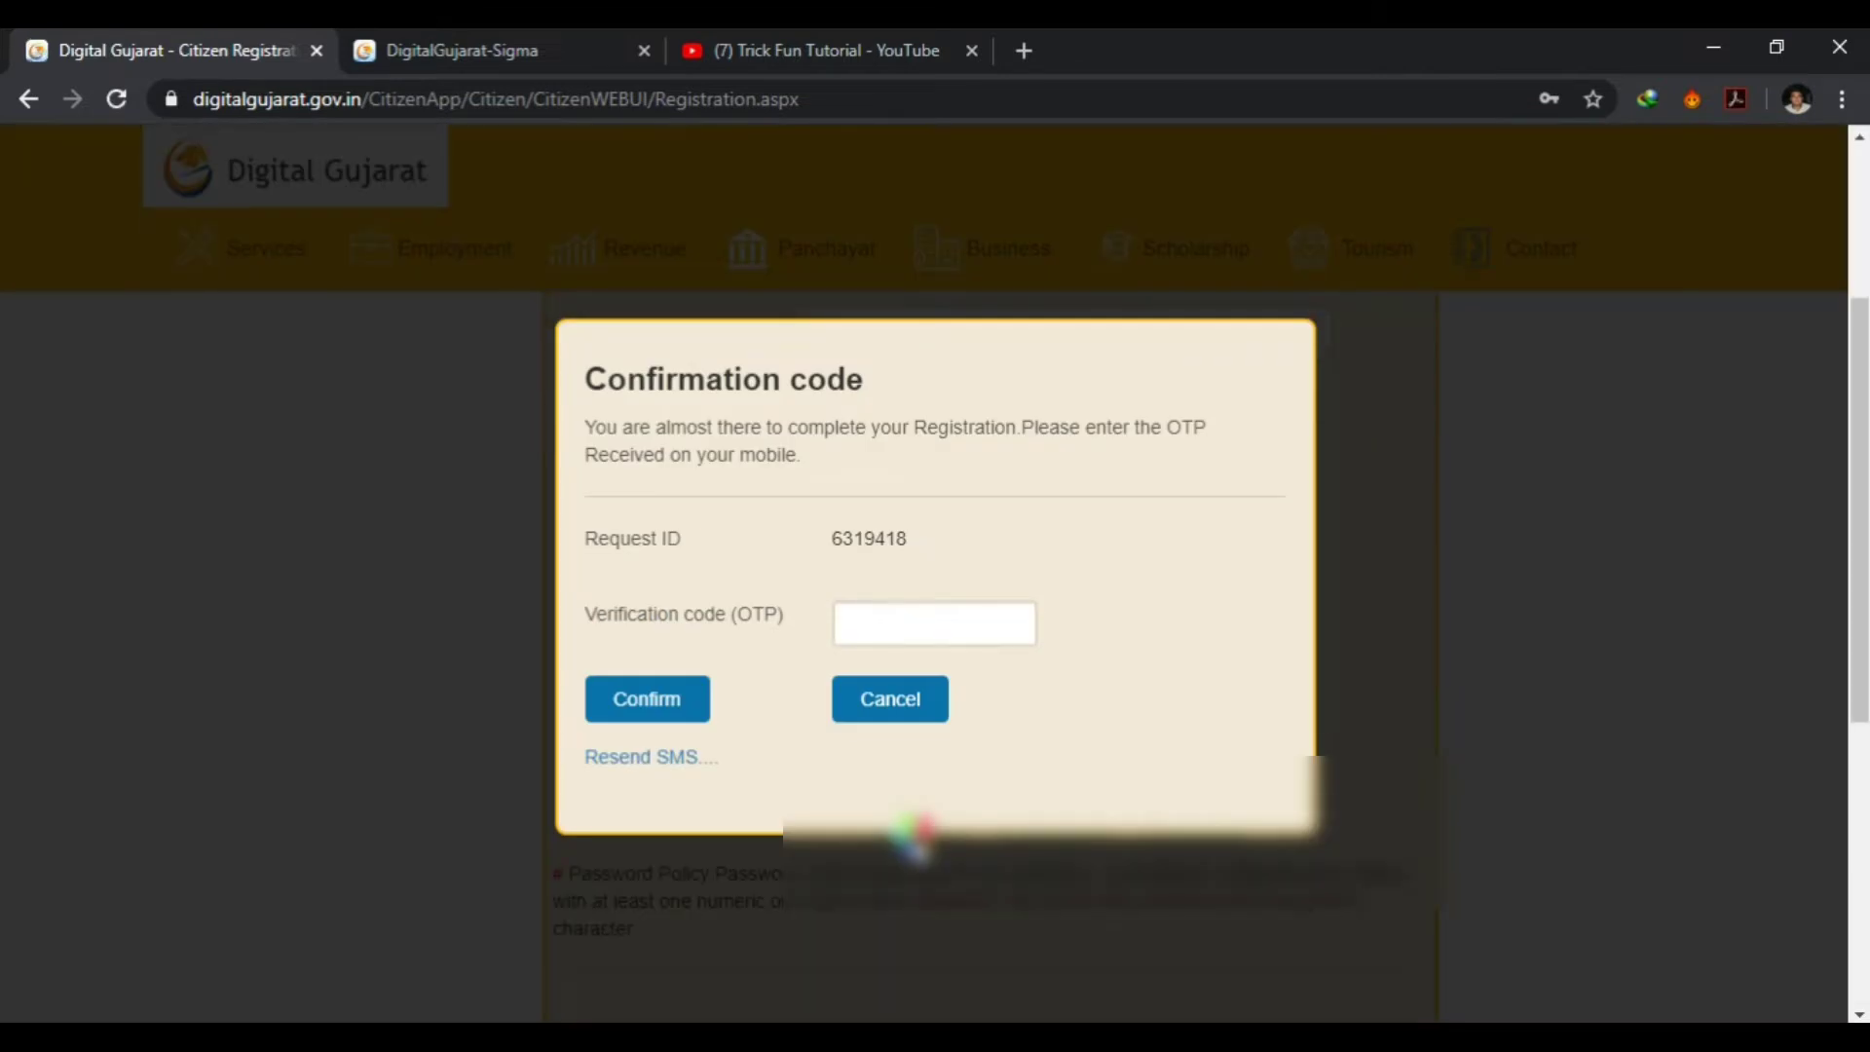
# Step: Enter the SMS verification code, confirm it, and acknowledge the data-saved message
pyautogui.click(892, 626)
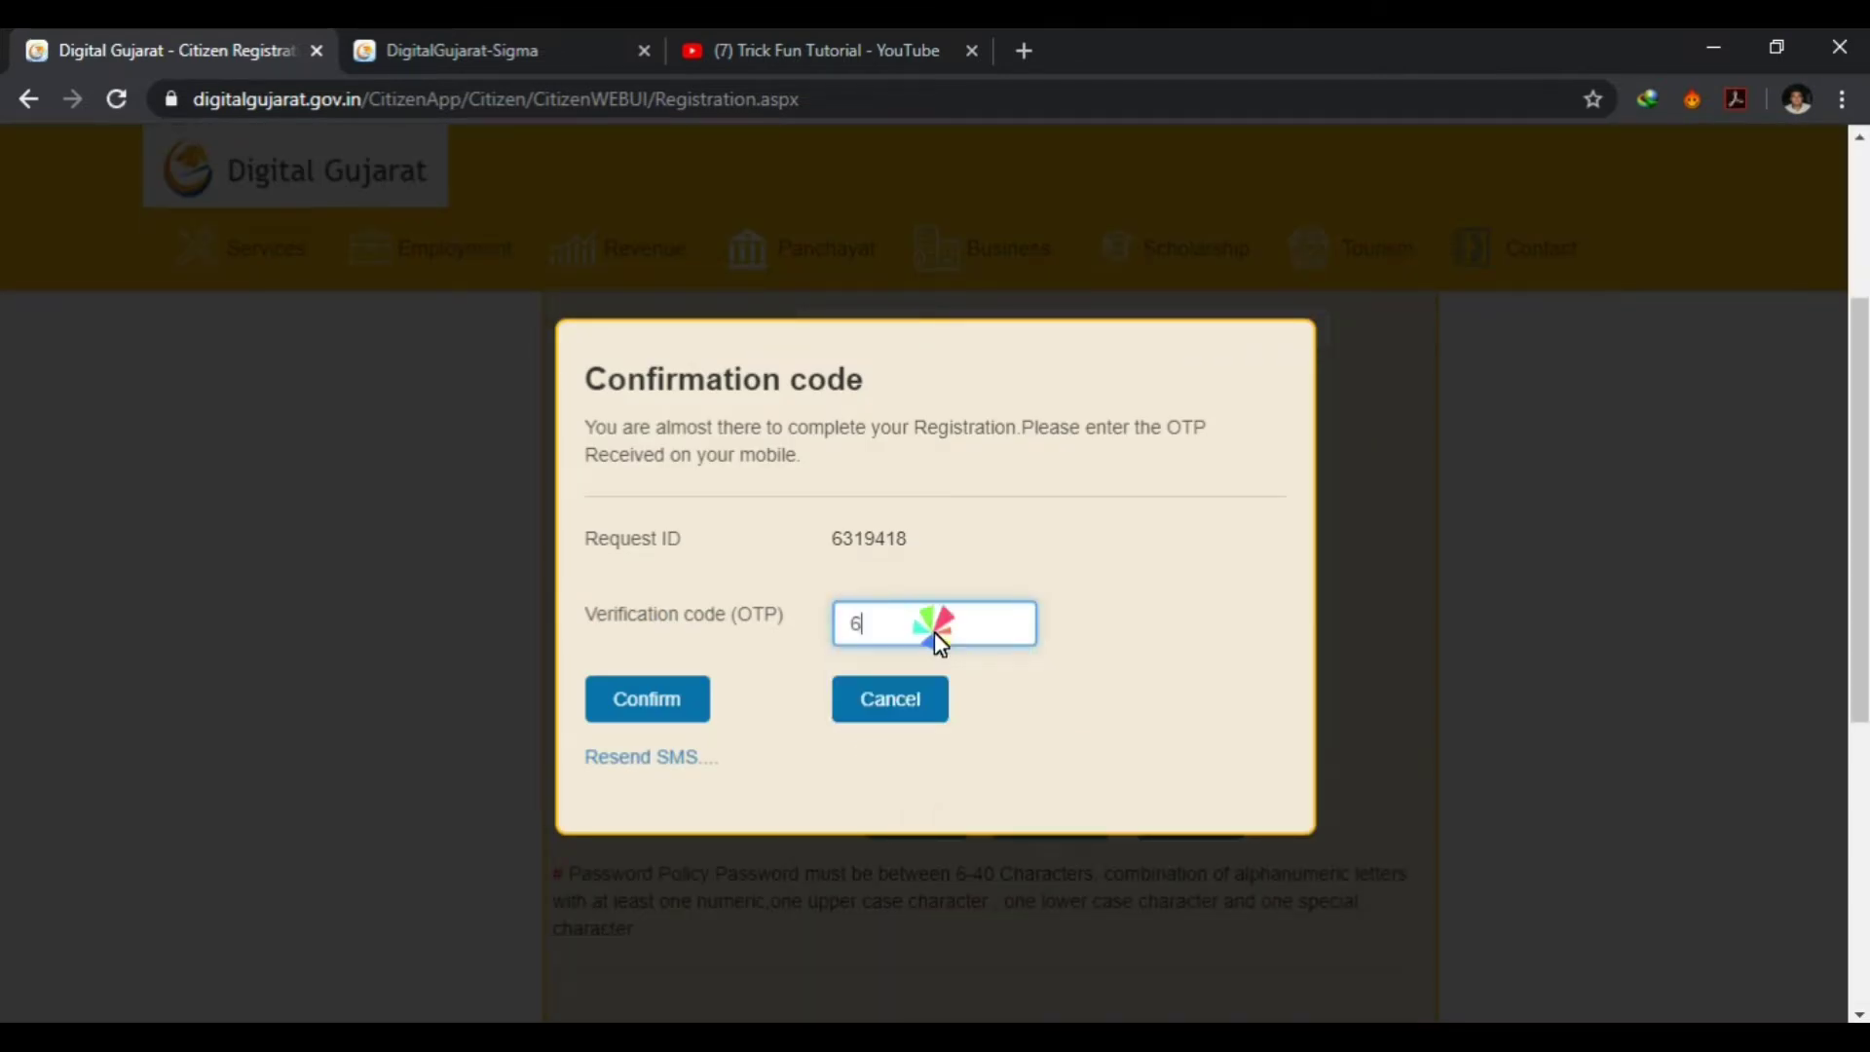
pyautogui.click(621, 695)
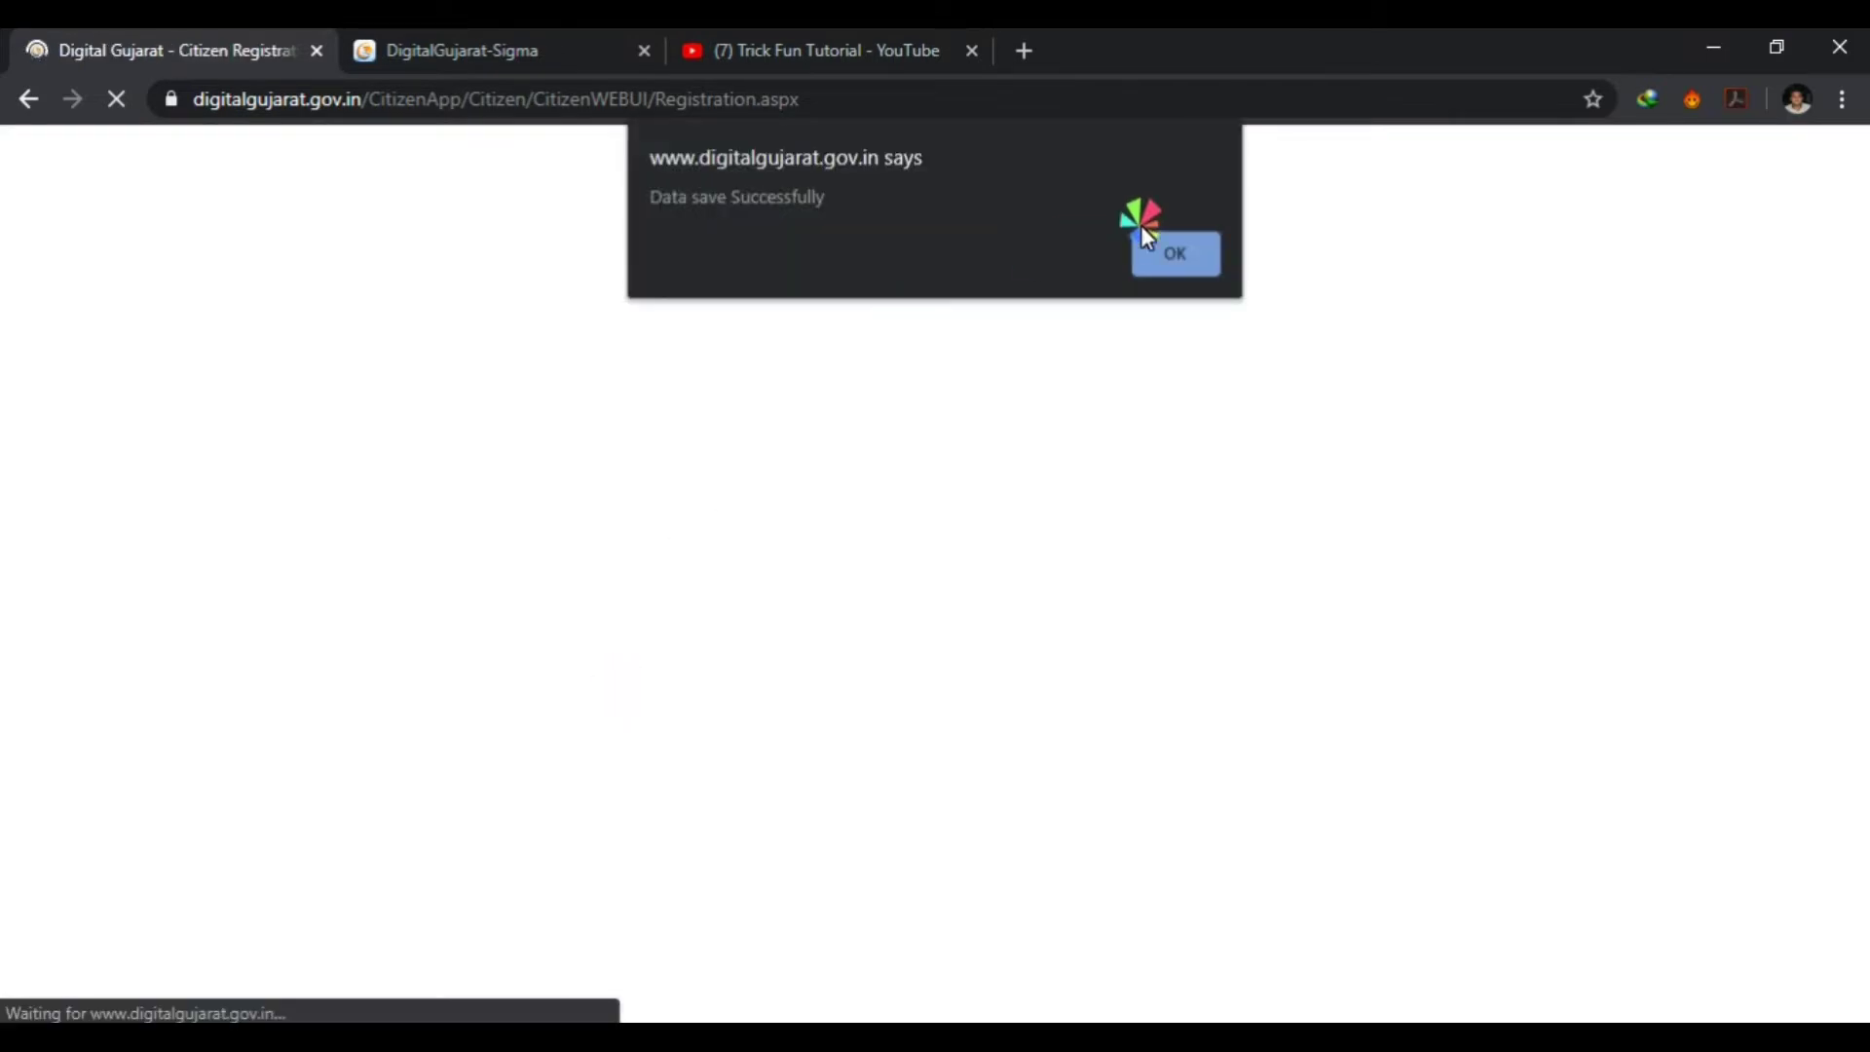
pyautogui.click(1200, 255)
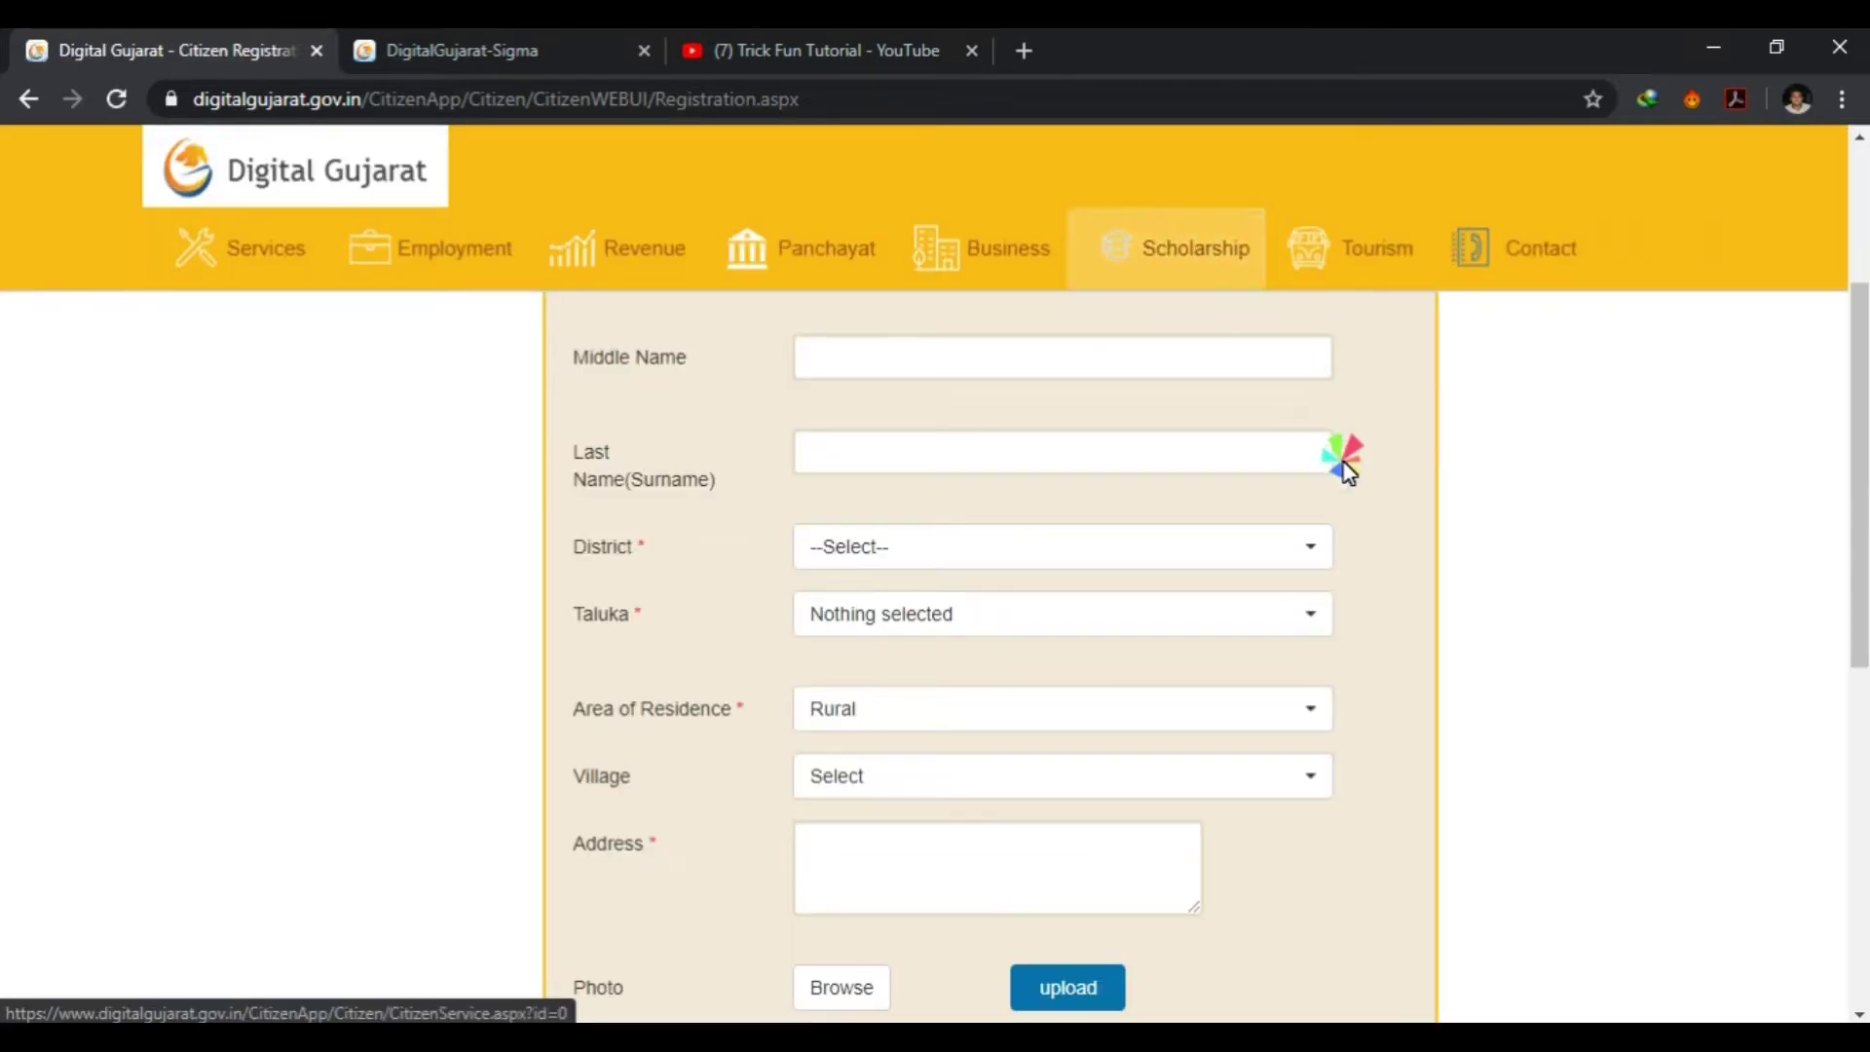
# Step: Choose salutation Mr. and enter the applicant's first, middle and last names
pyautogui.scroll(5, 1855, 380)
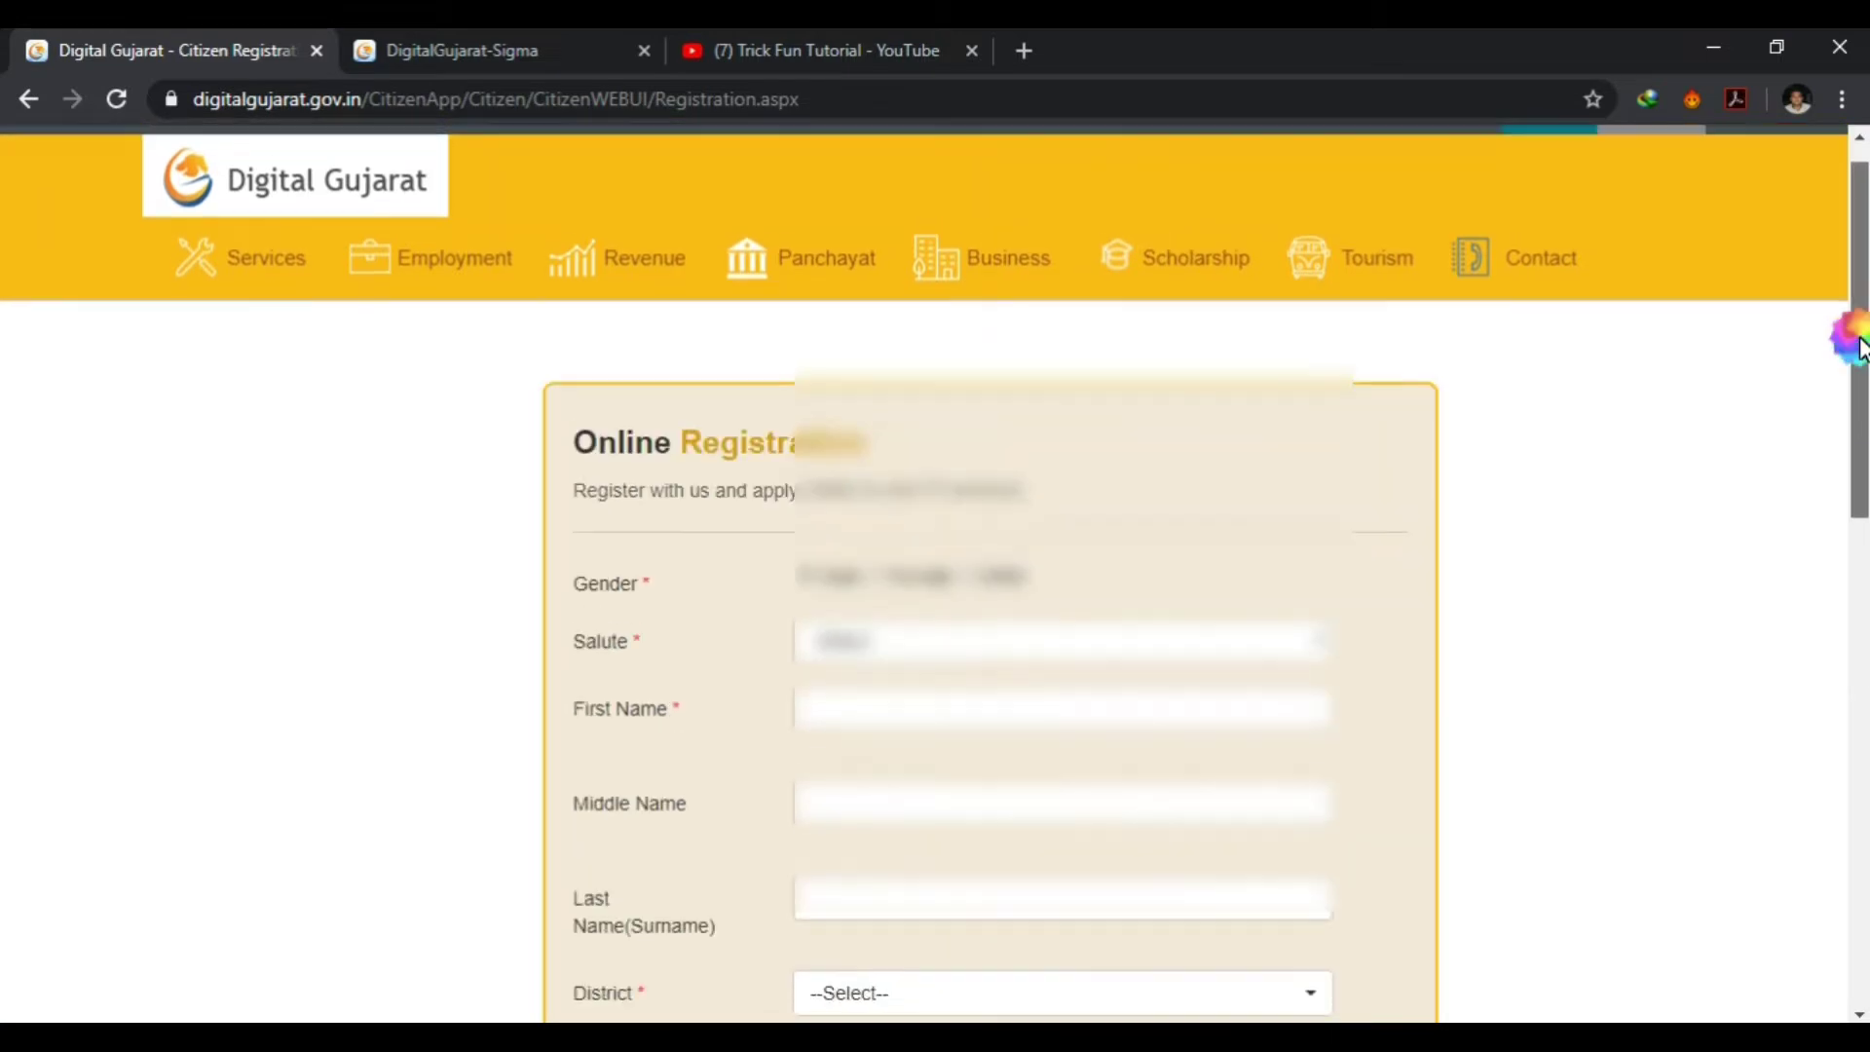
pyautogui.click(968, 640)
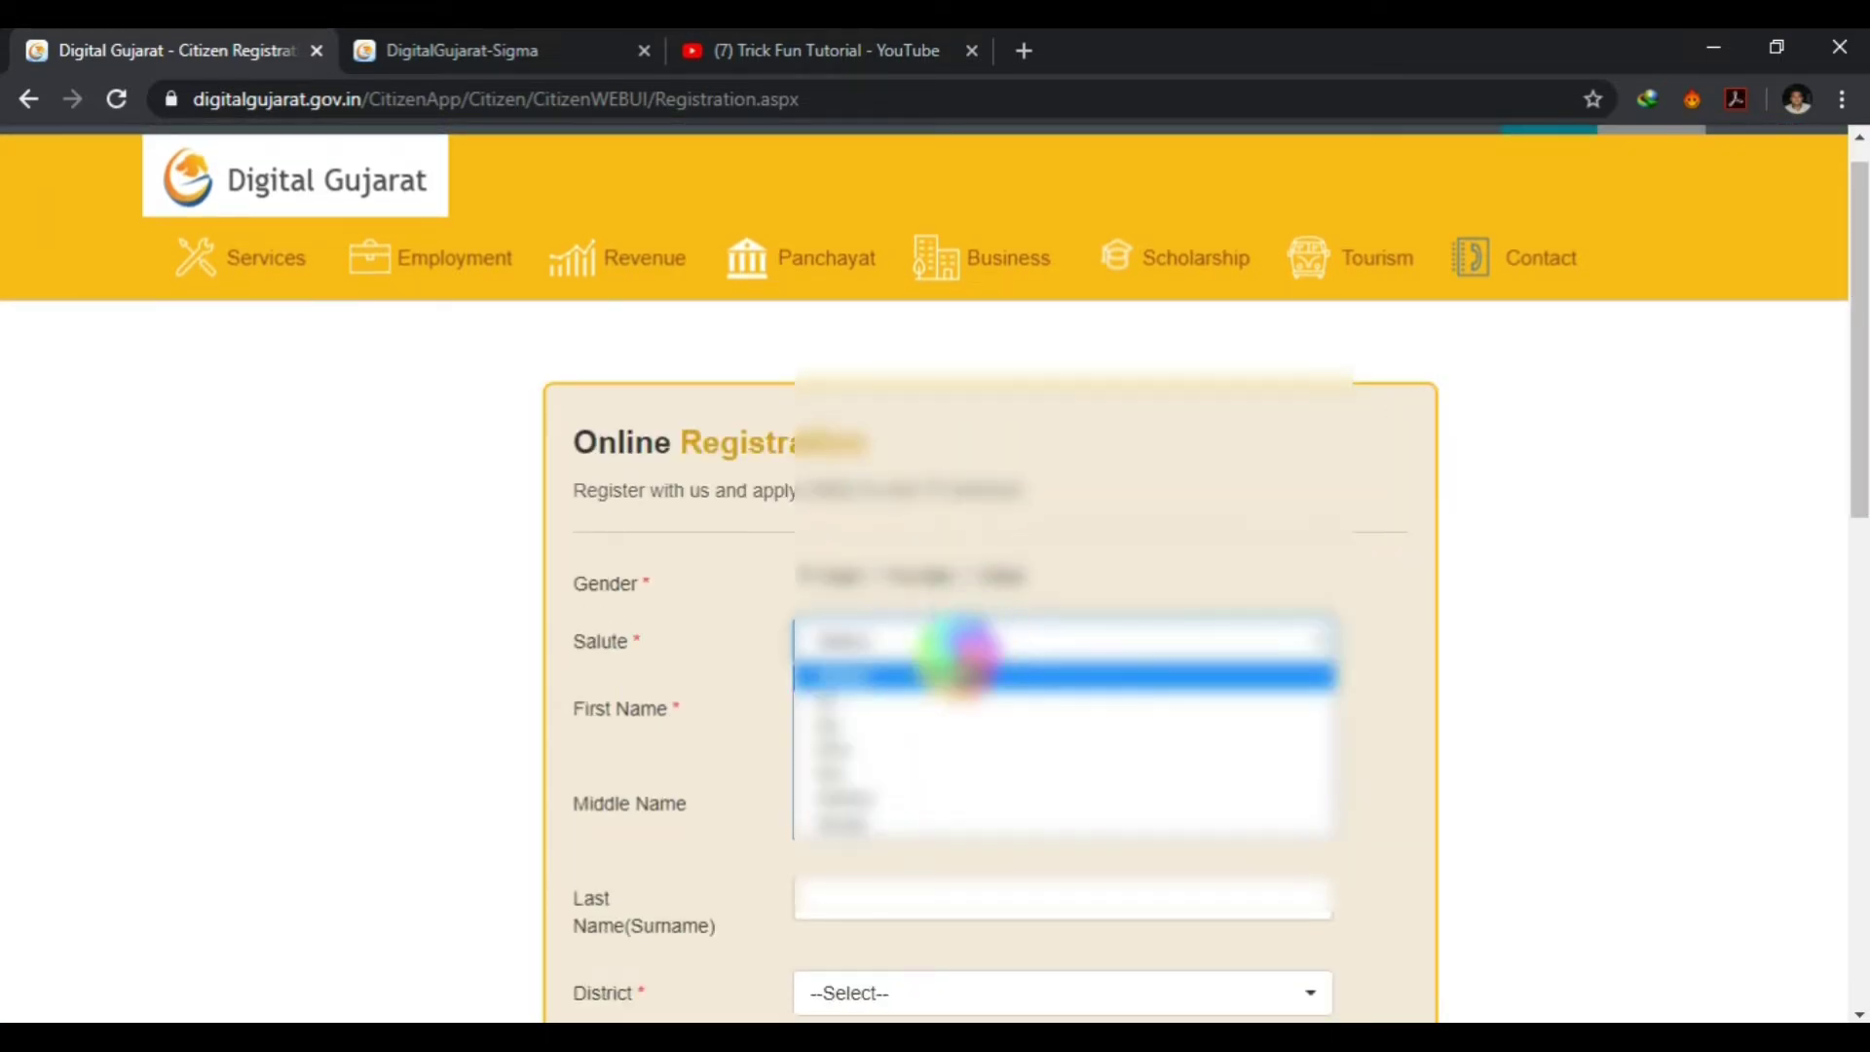
pyautogui.click(919, 721)
pyautogui.click(866, 714)
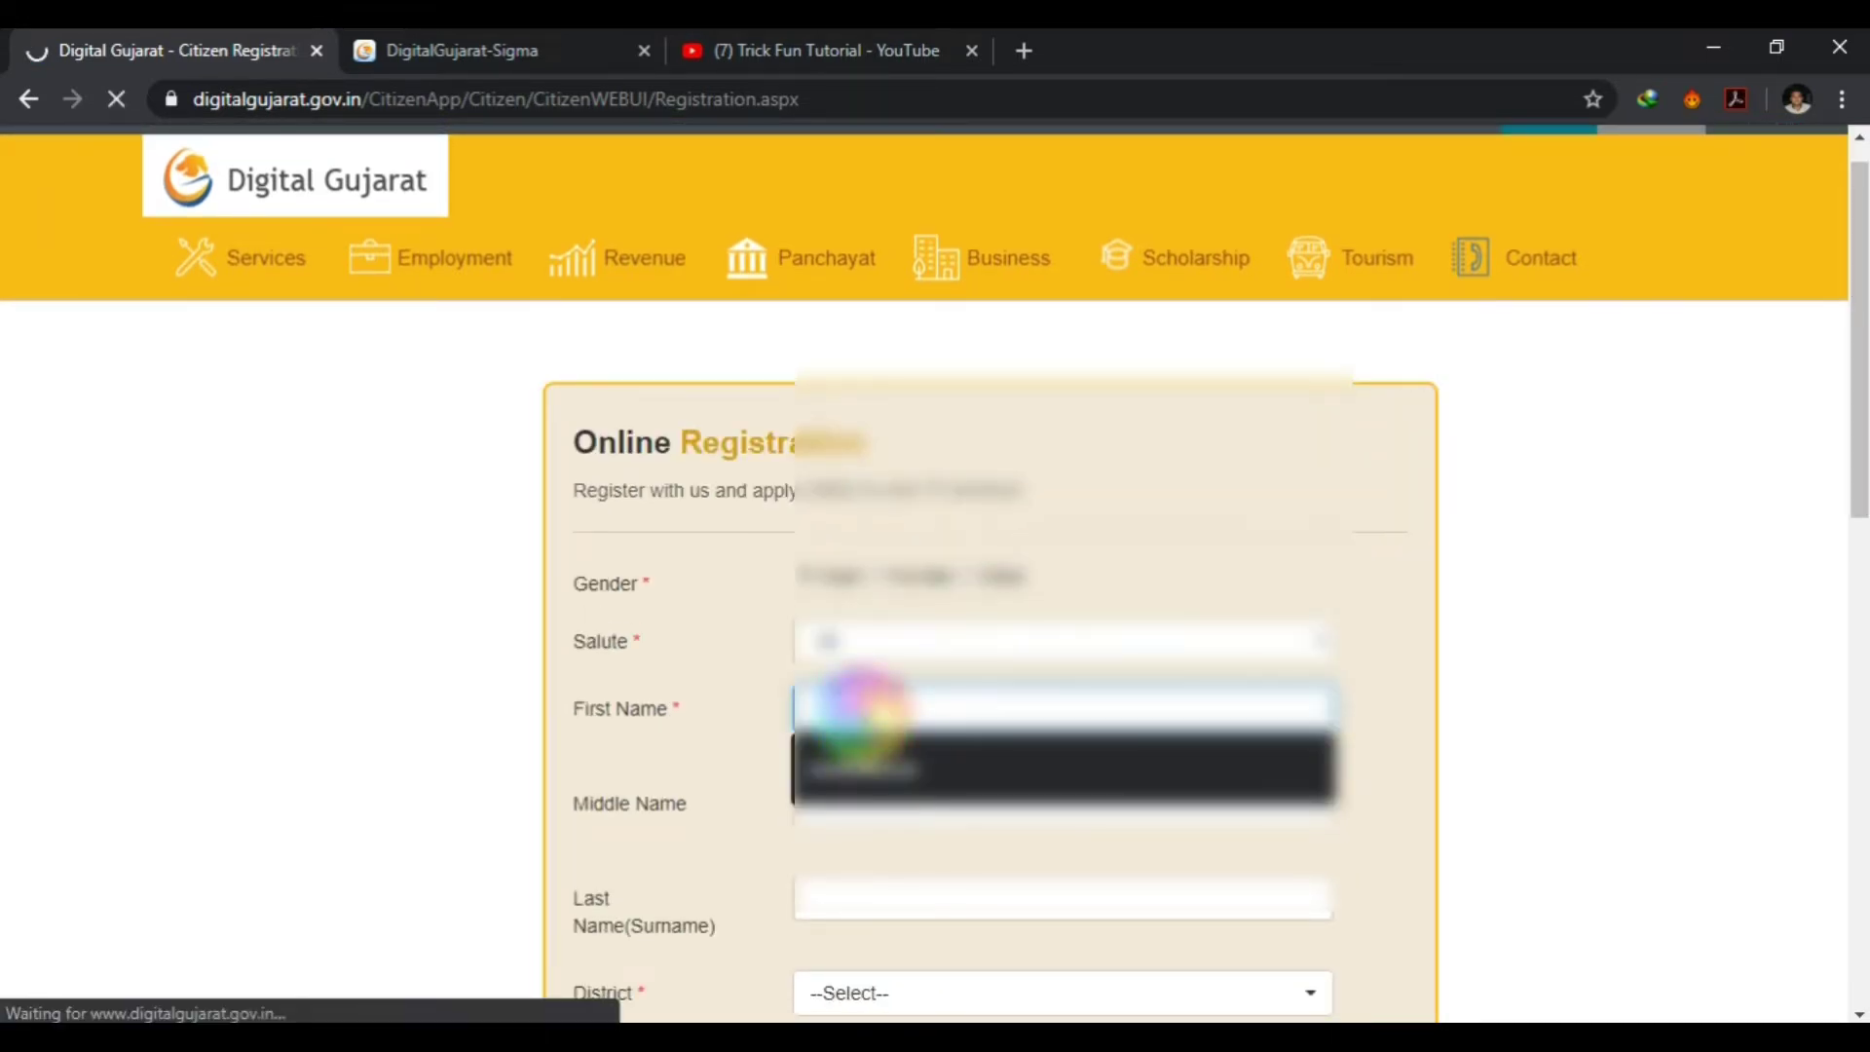
pyautogui.scroll(-4, 868, 726)
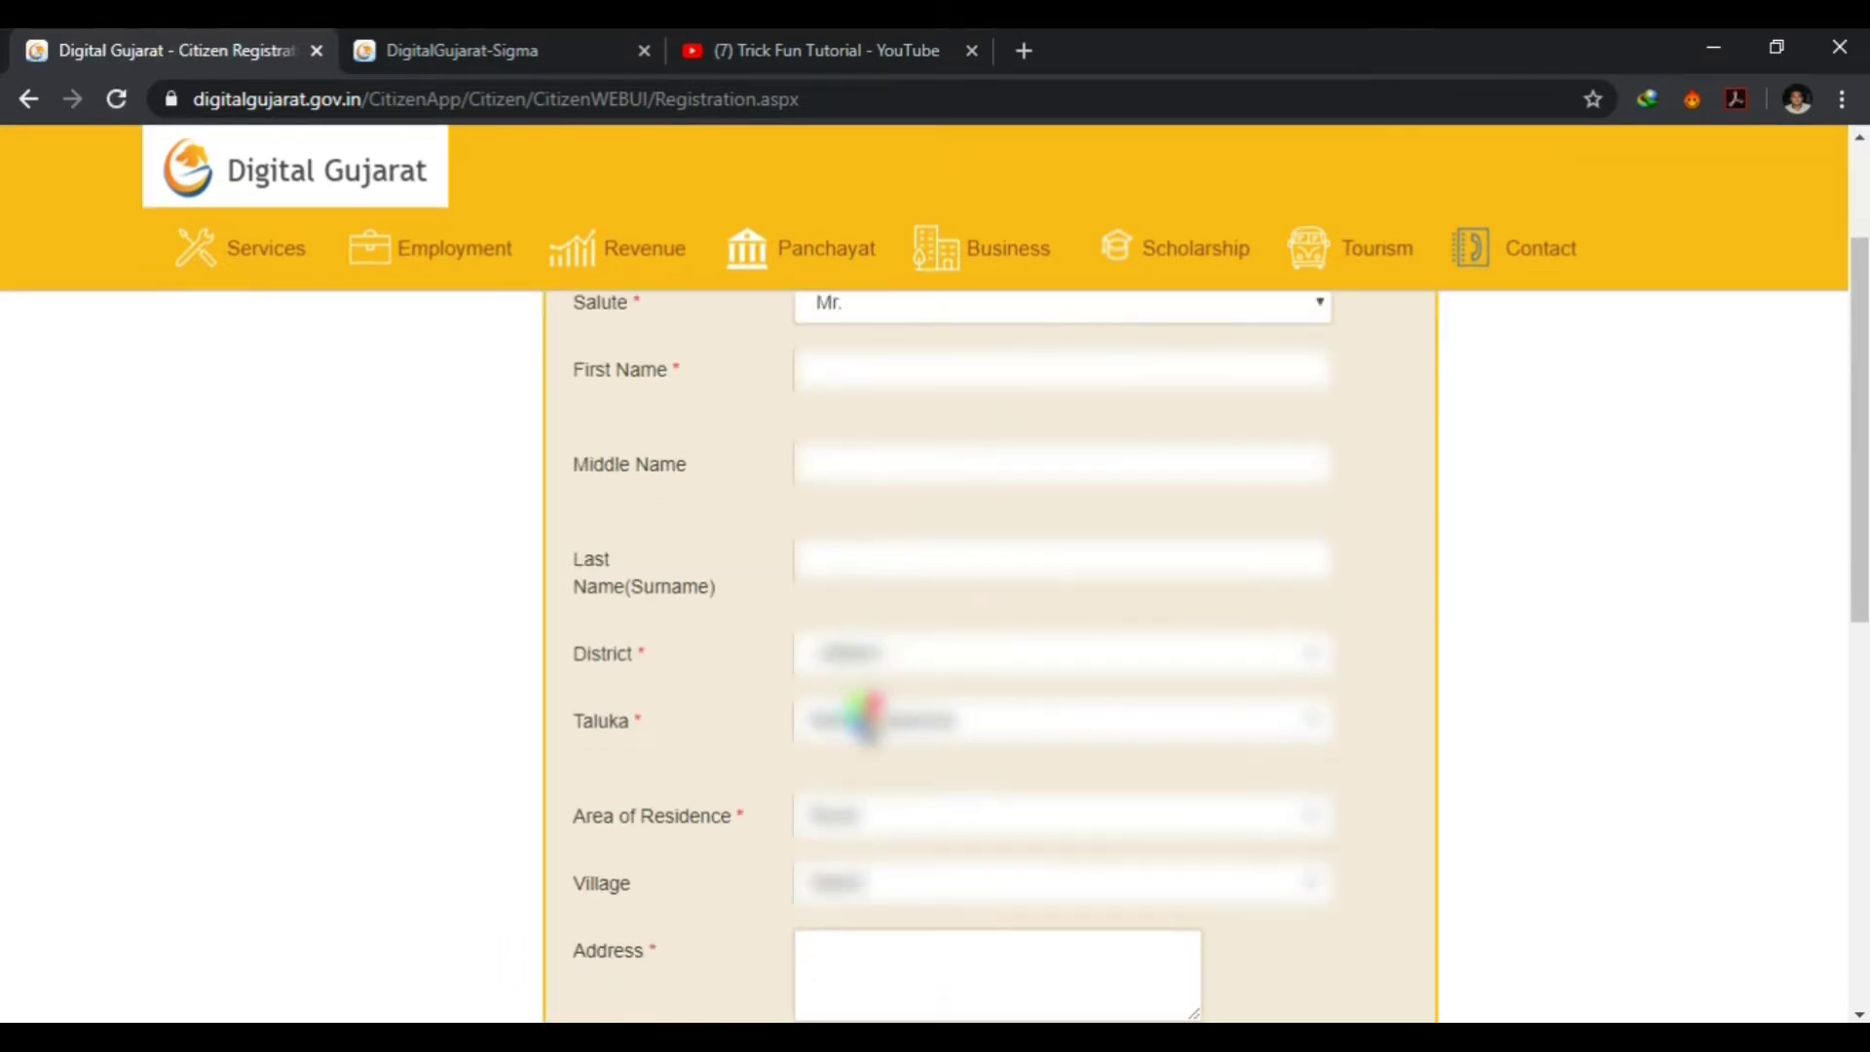
pyautogui.click(848, 366)
pyautogui.click(845, 366)
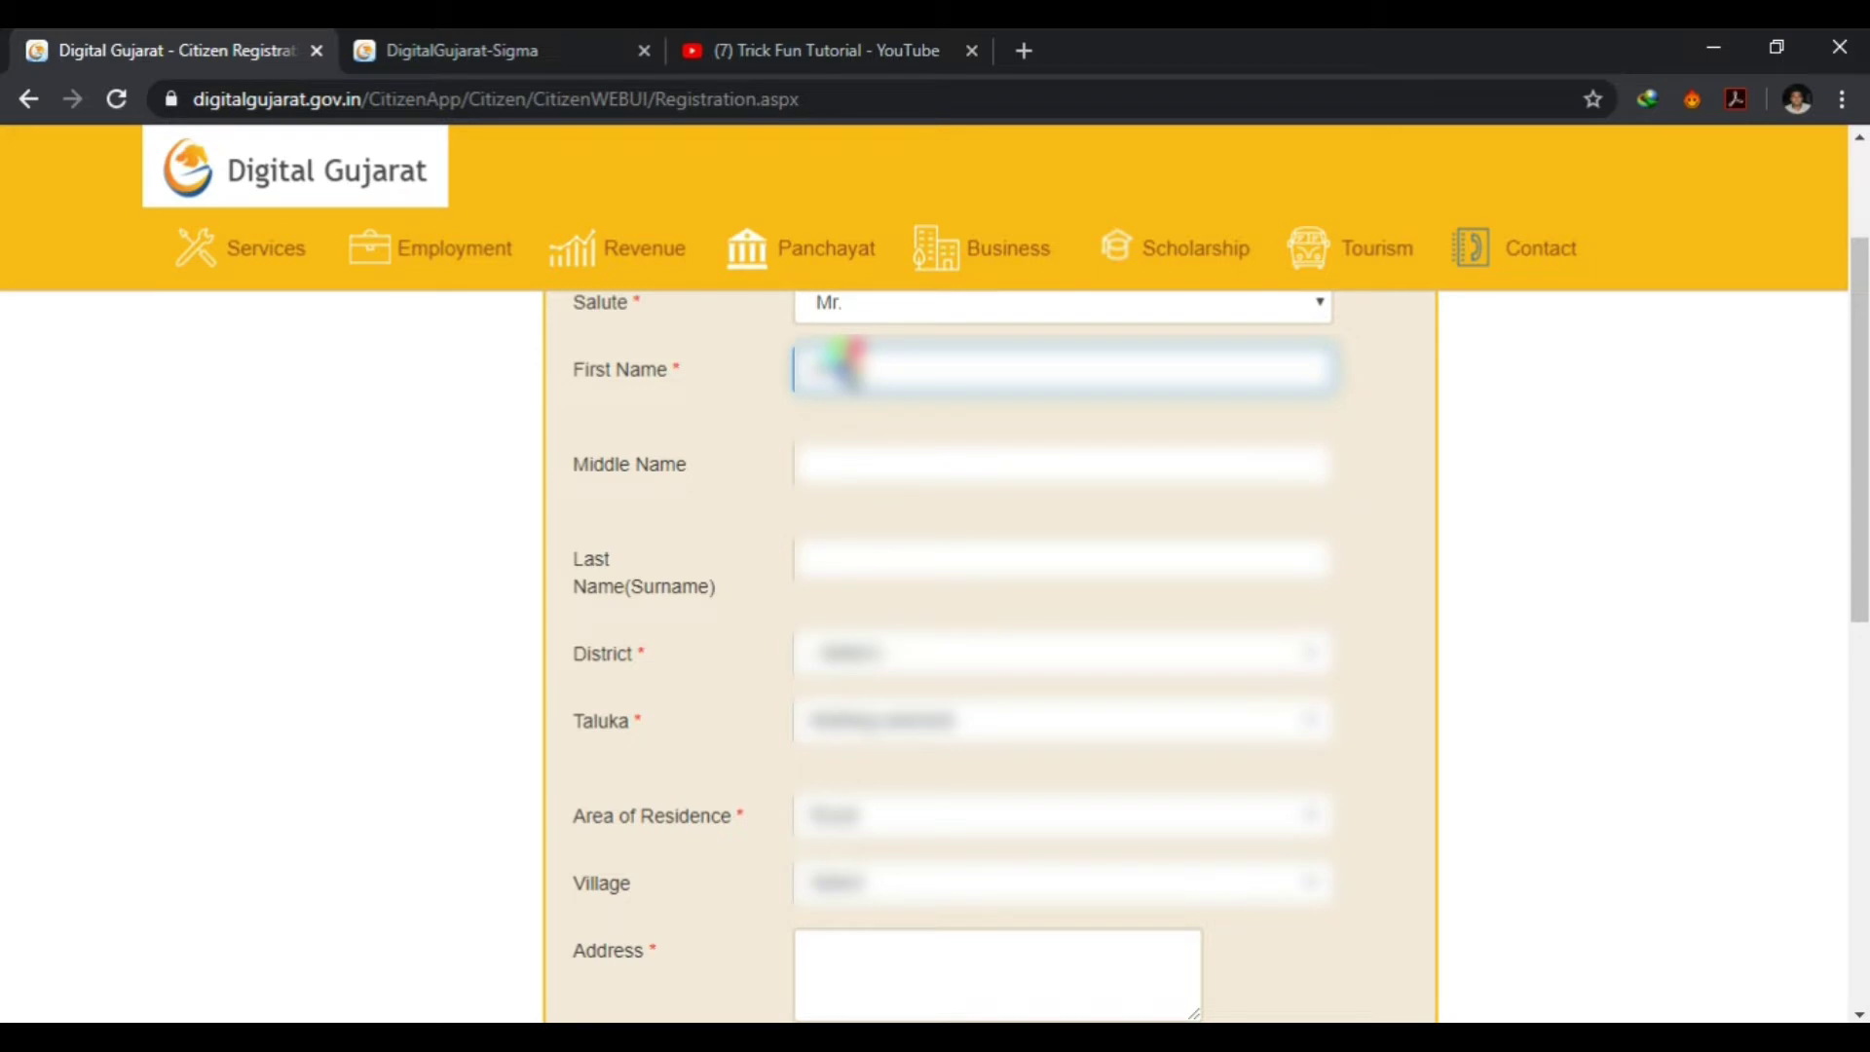
pyautogui.click(889, 457)
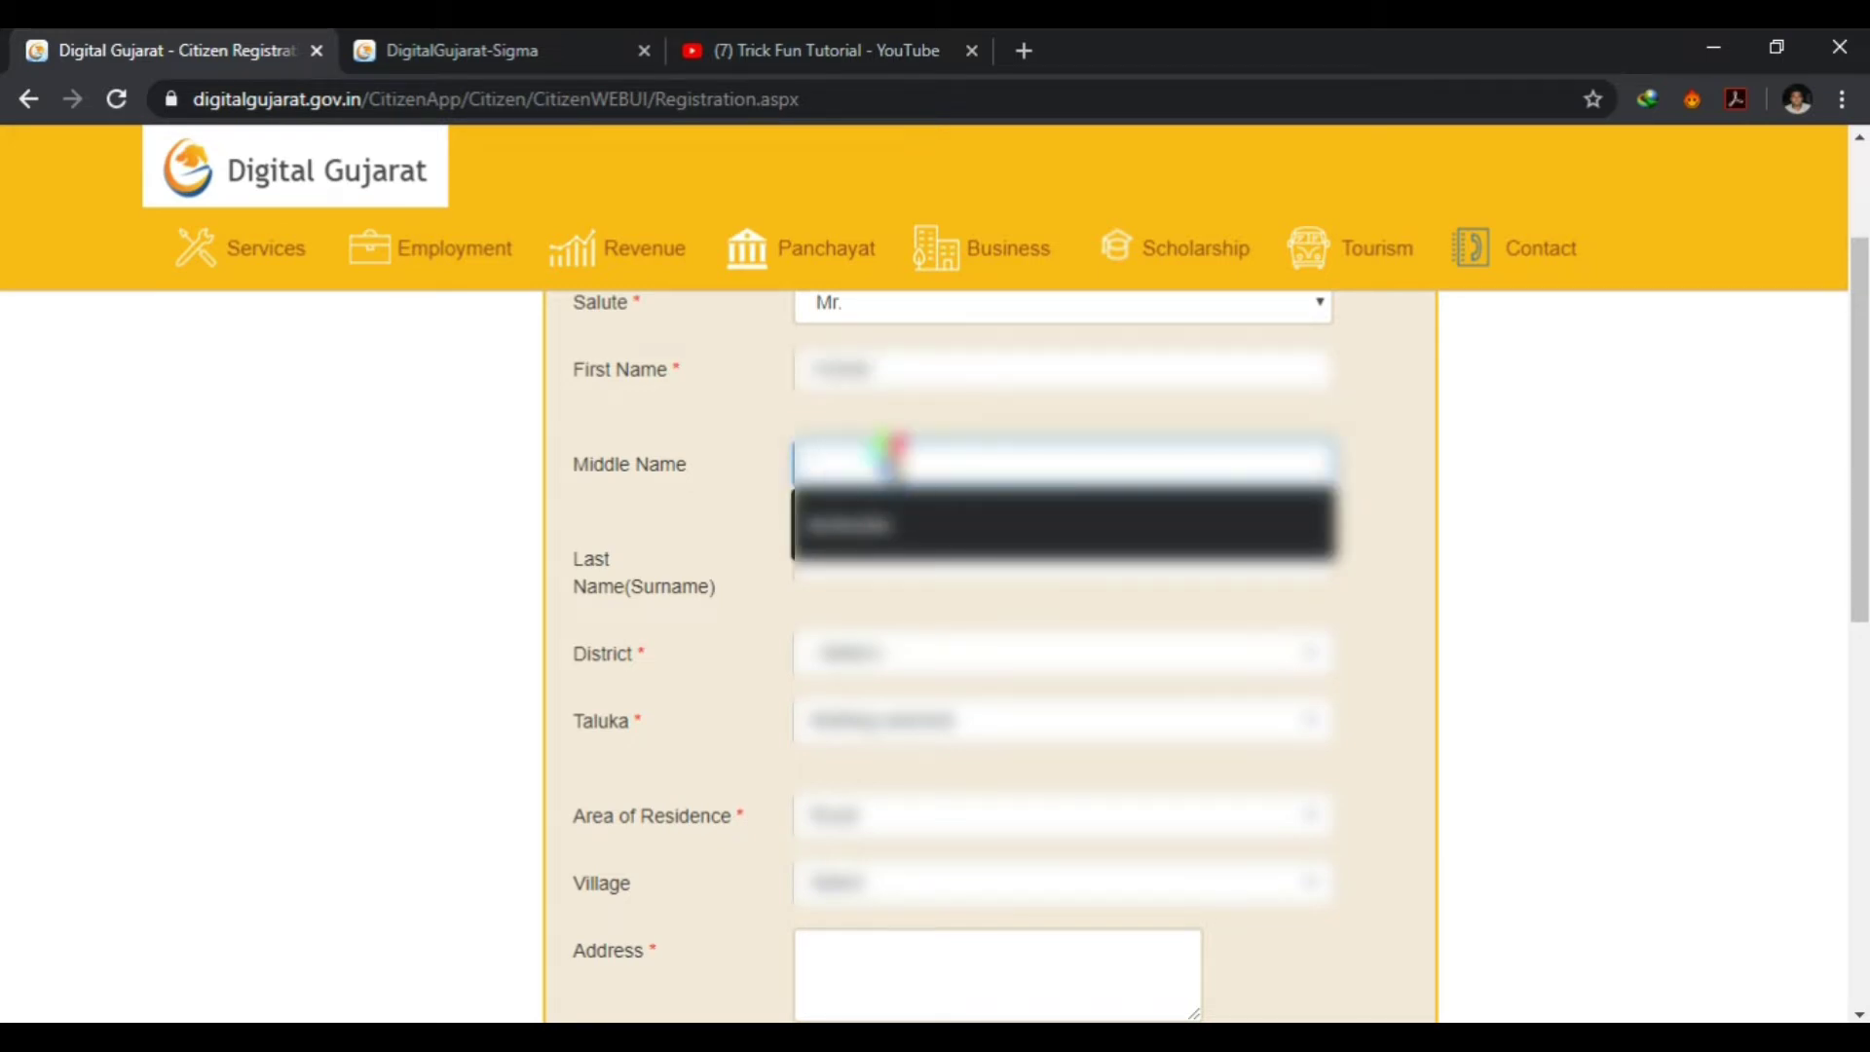
pyautogui.write('K')
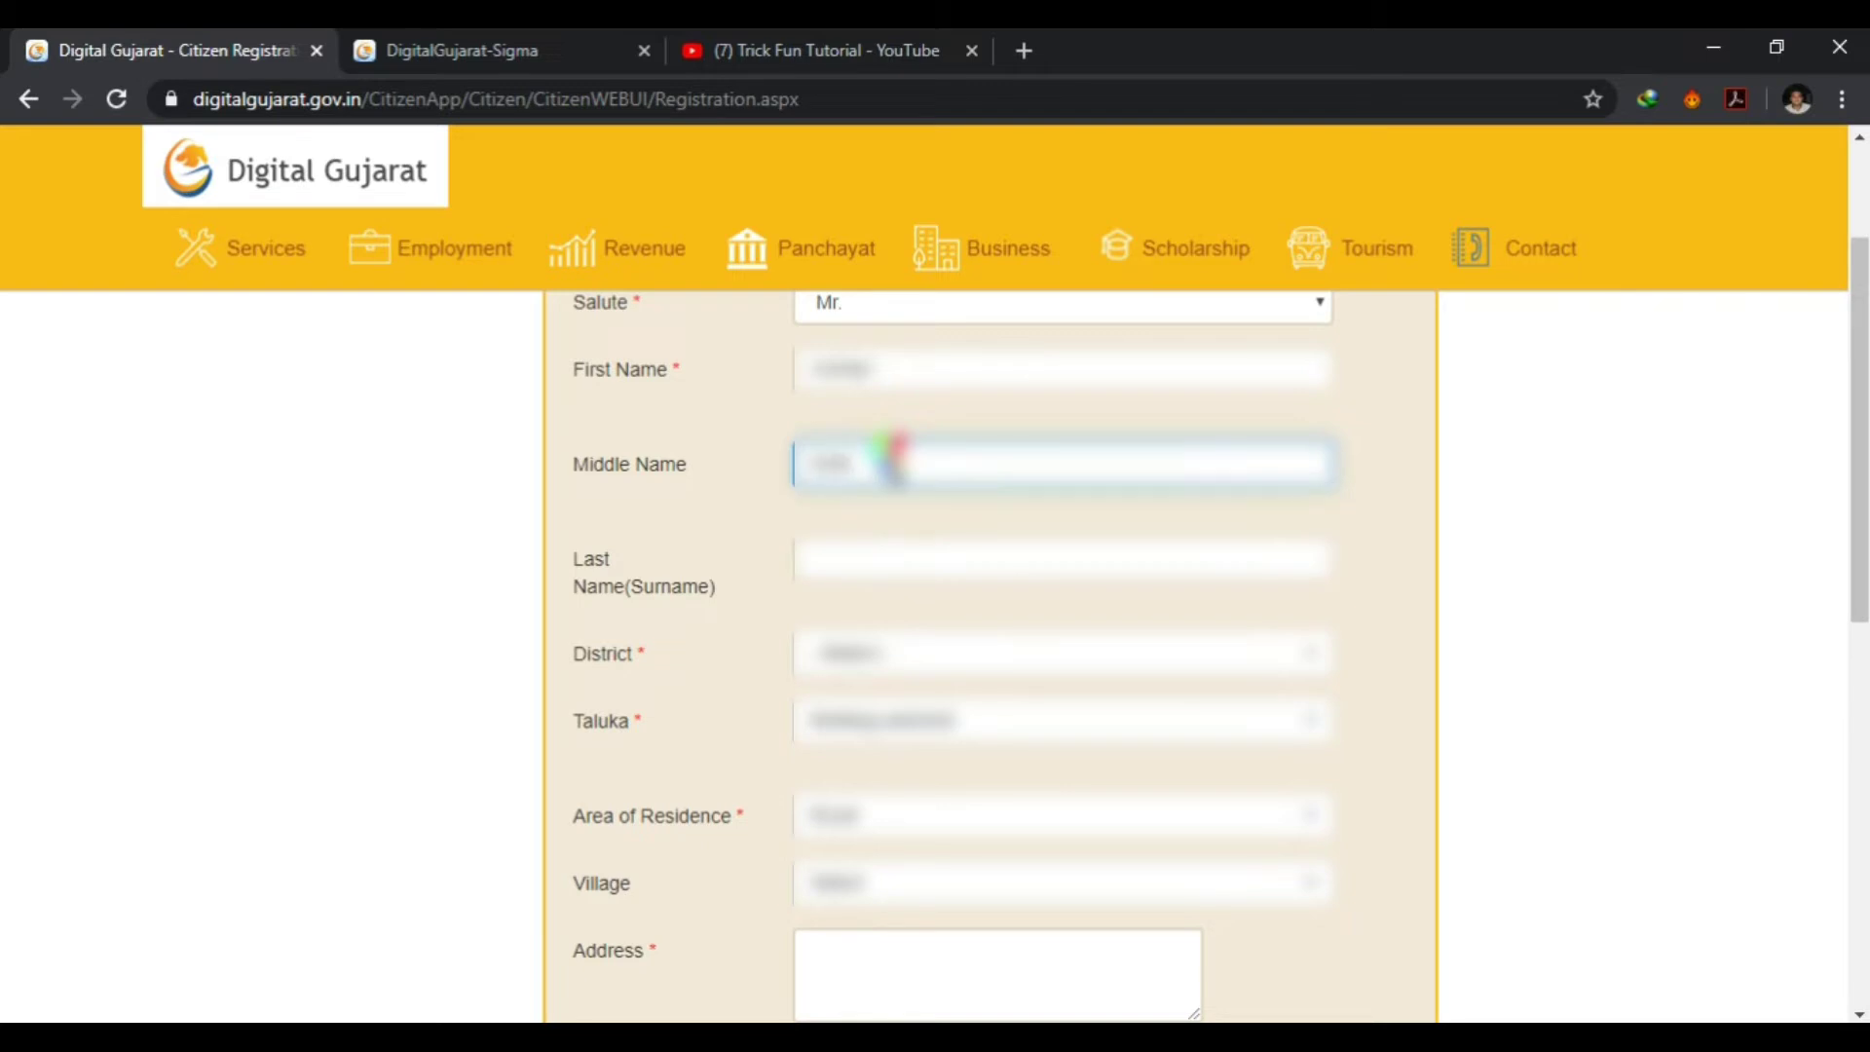
pyautogui.click(930, 552)
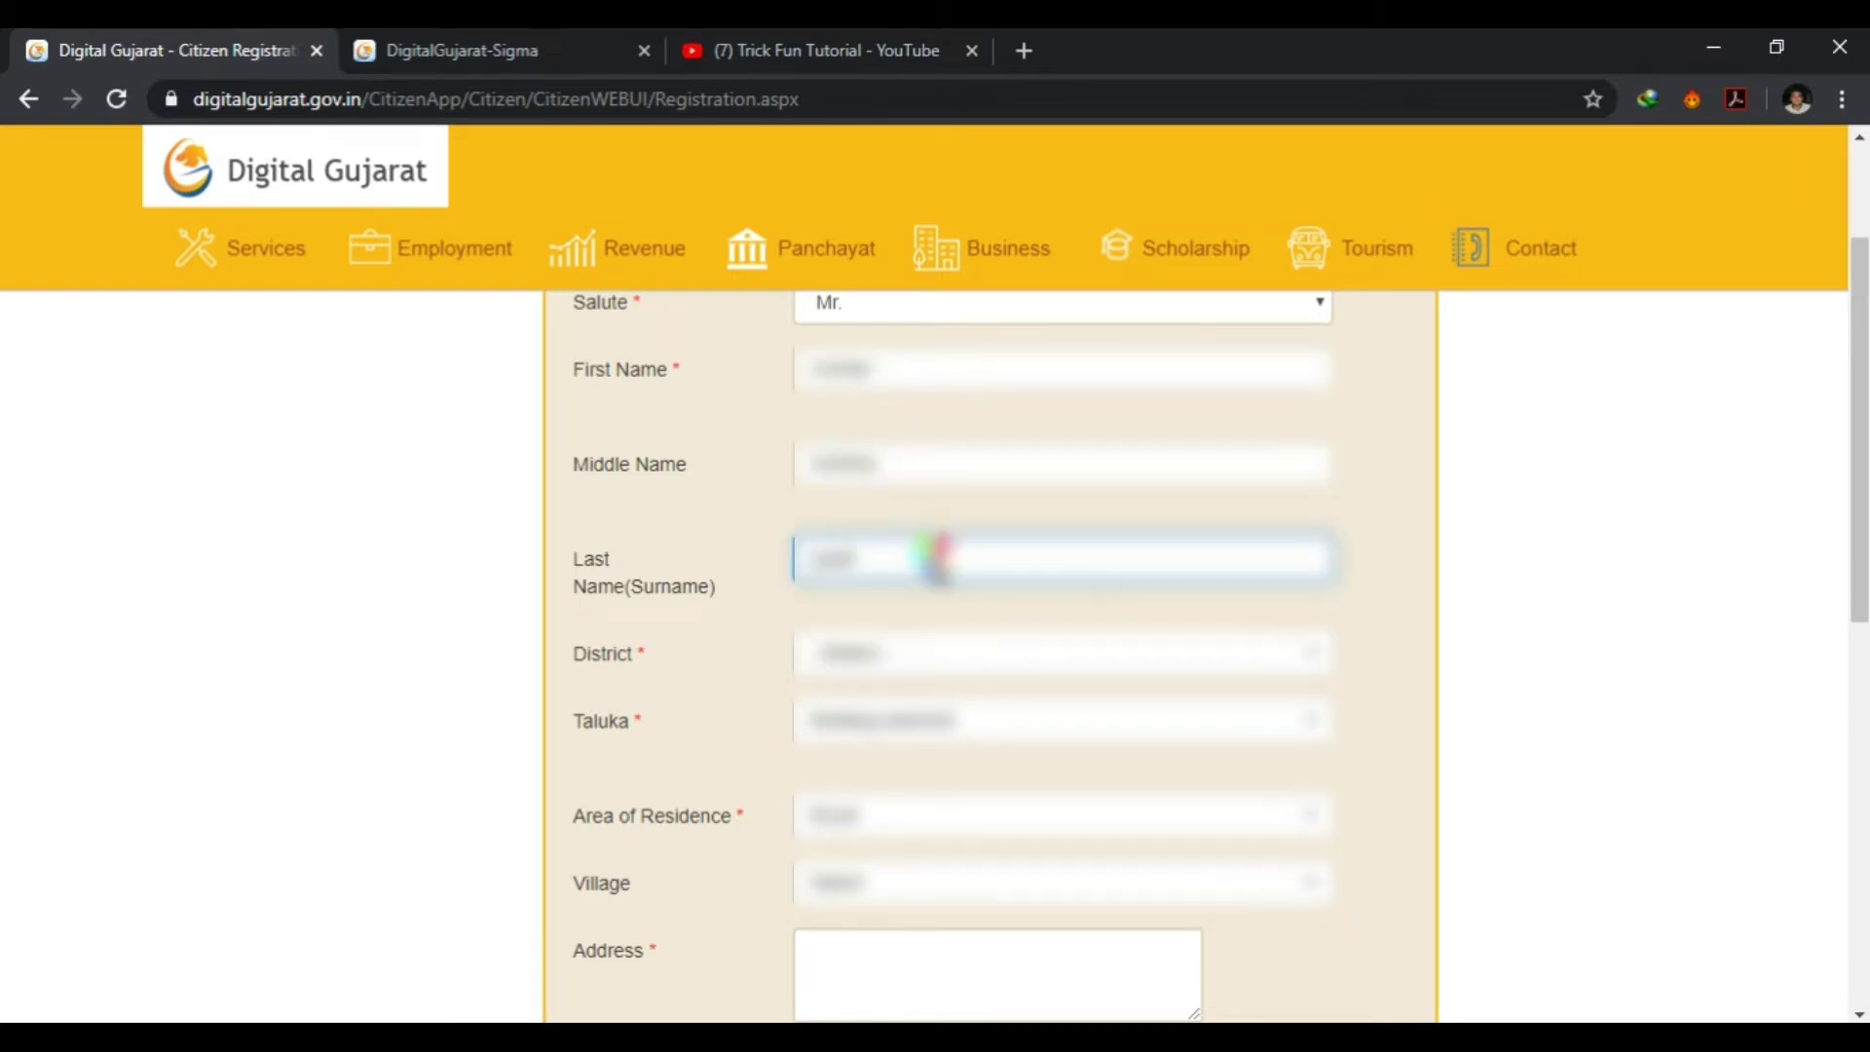
# Step: Choose the applicant's district and taluka of residence
pyautogui.click(982, 643)
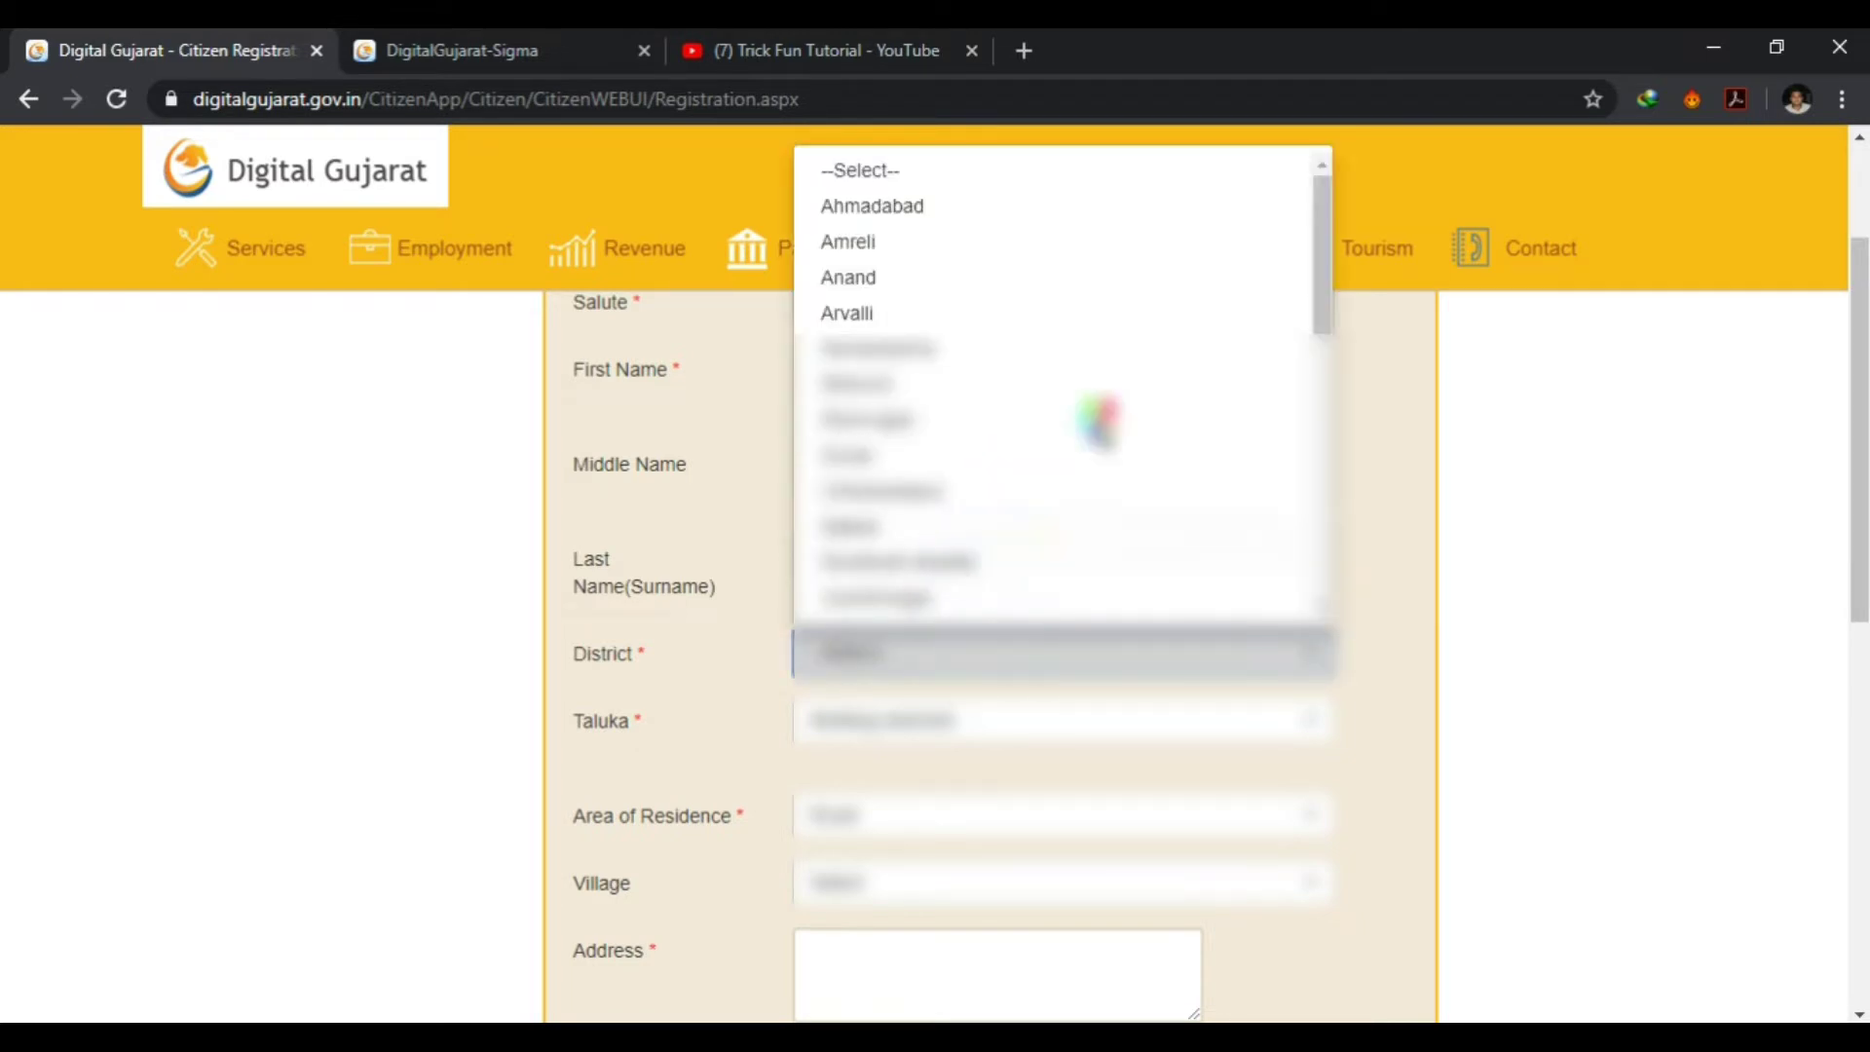
pyautogui.scroll(-1, 1311, 321)
pyautogui.scroll(-3, 1311, 347)
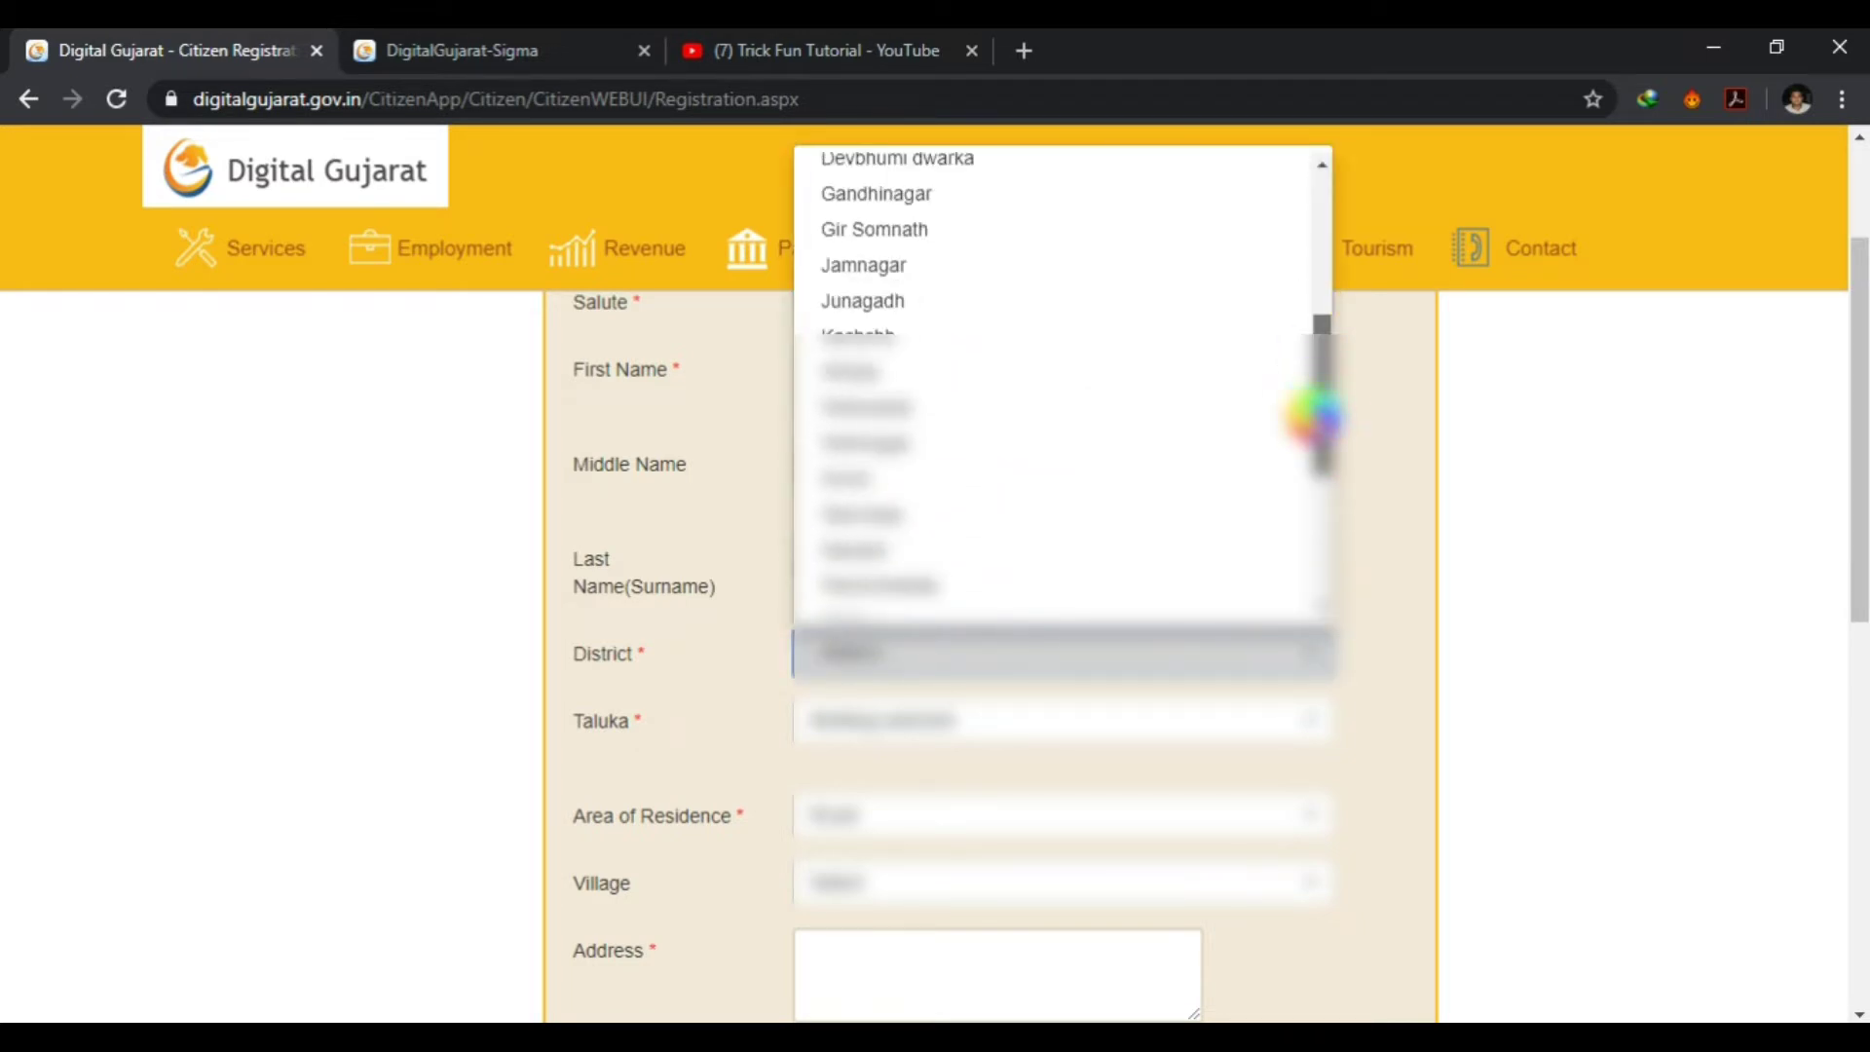
pyautogui.click(901, 543)
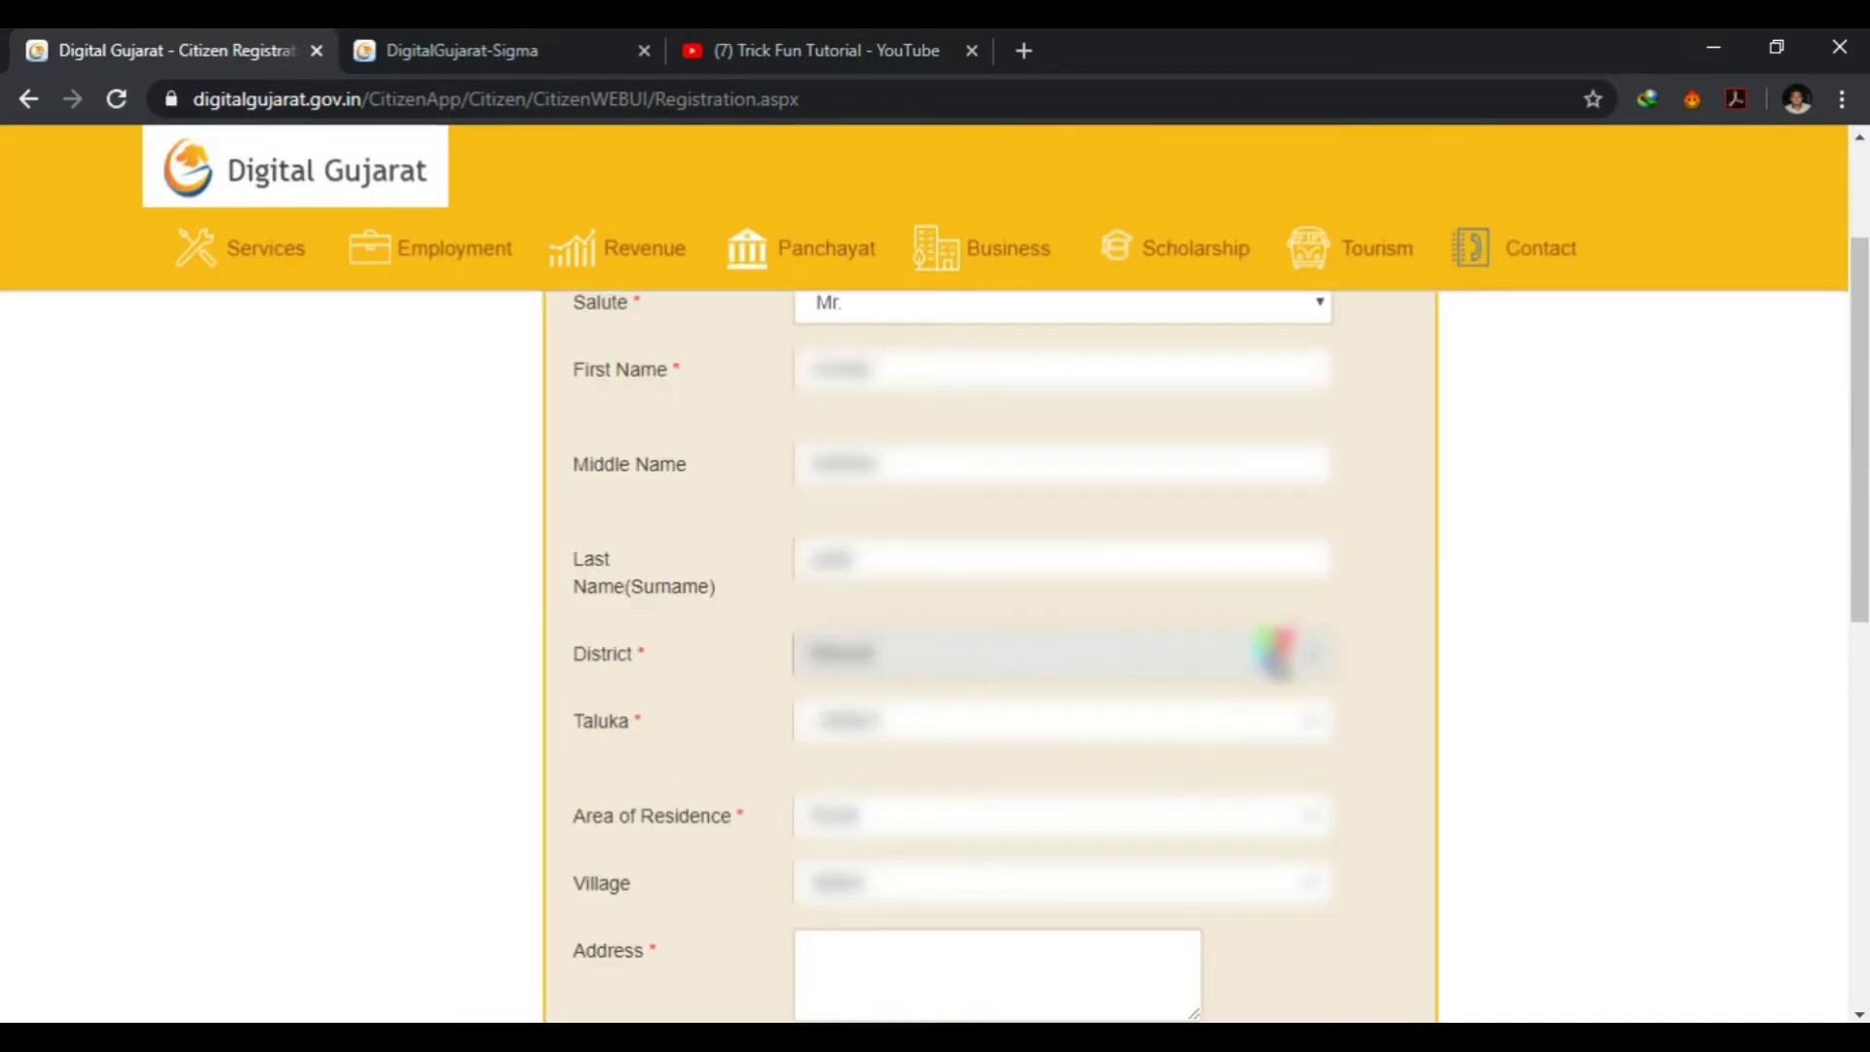
pyautogui.click(1284, 651)
pyautogui.click(1261, 730)
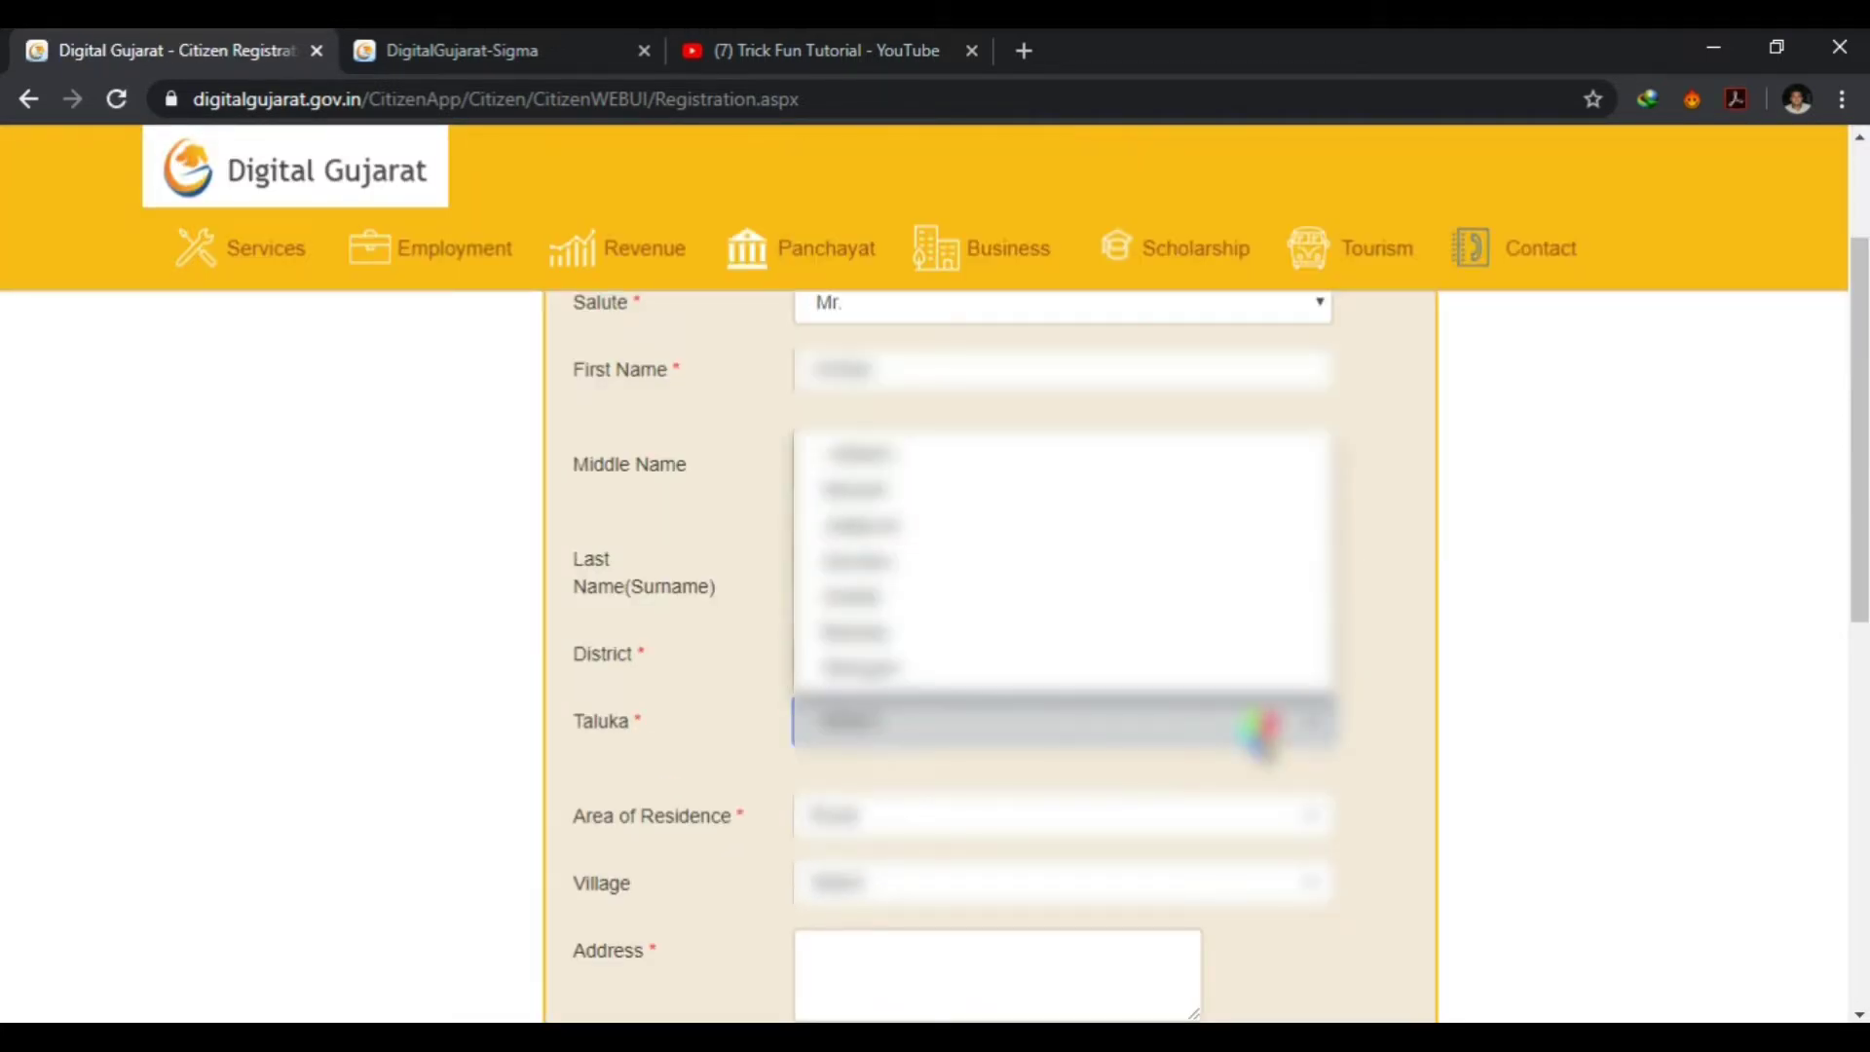
pyautogui.click(945, 526)
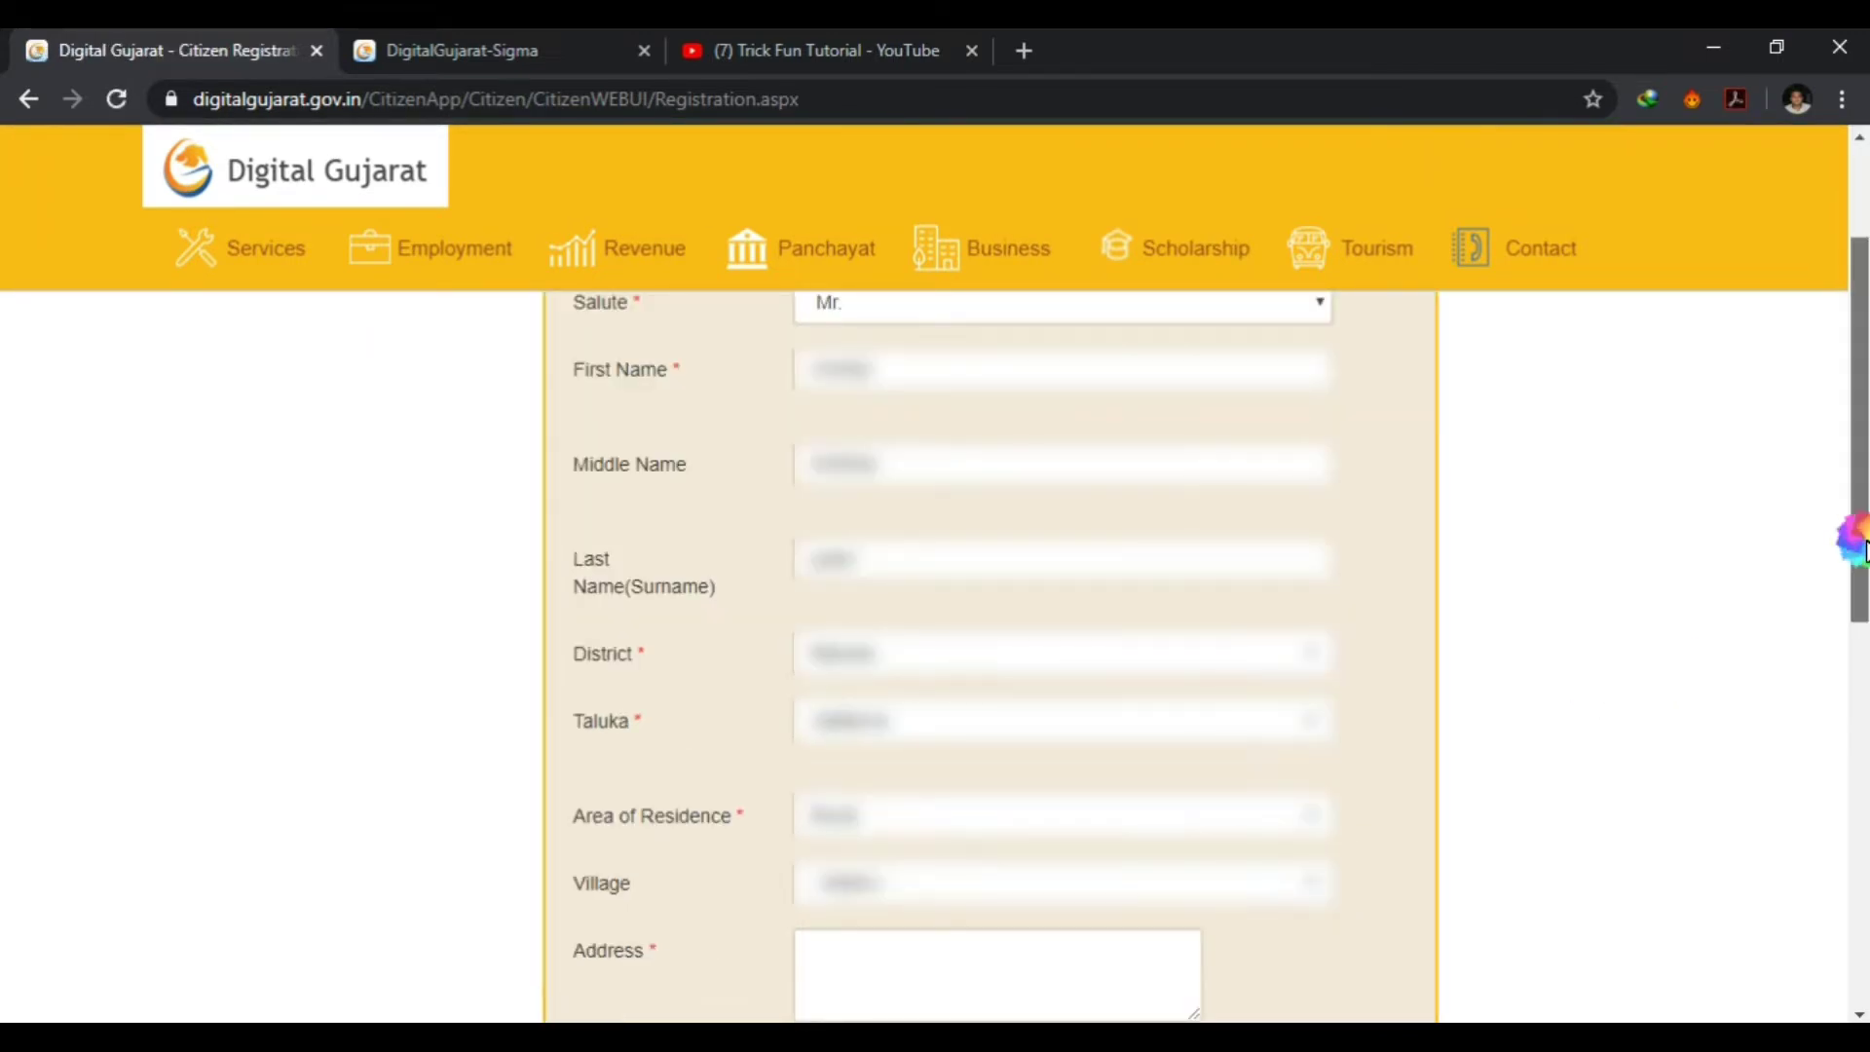
# Step: Pick the village of residence and fill the address from the saved autofill entry
pyautogui.moveTo(1853, 535); pyautogui.dragTo(1857, 634)
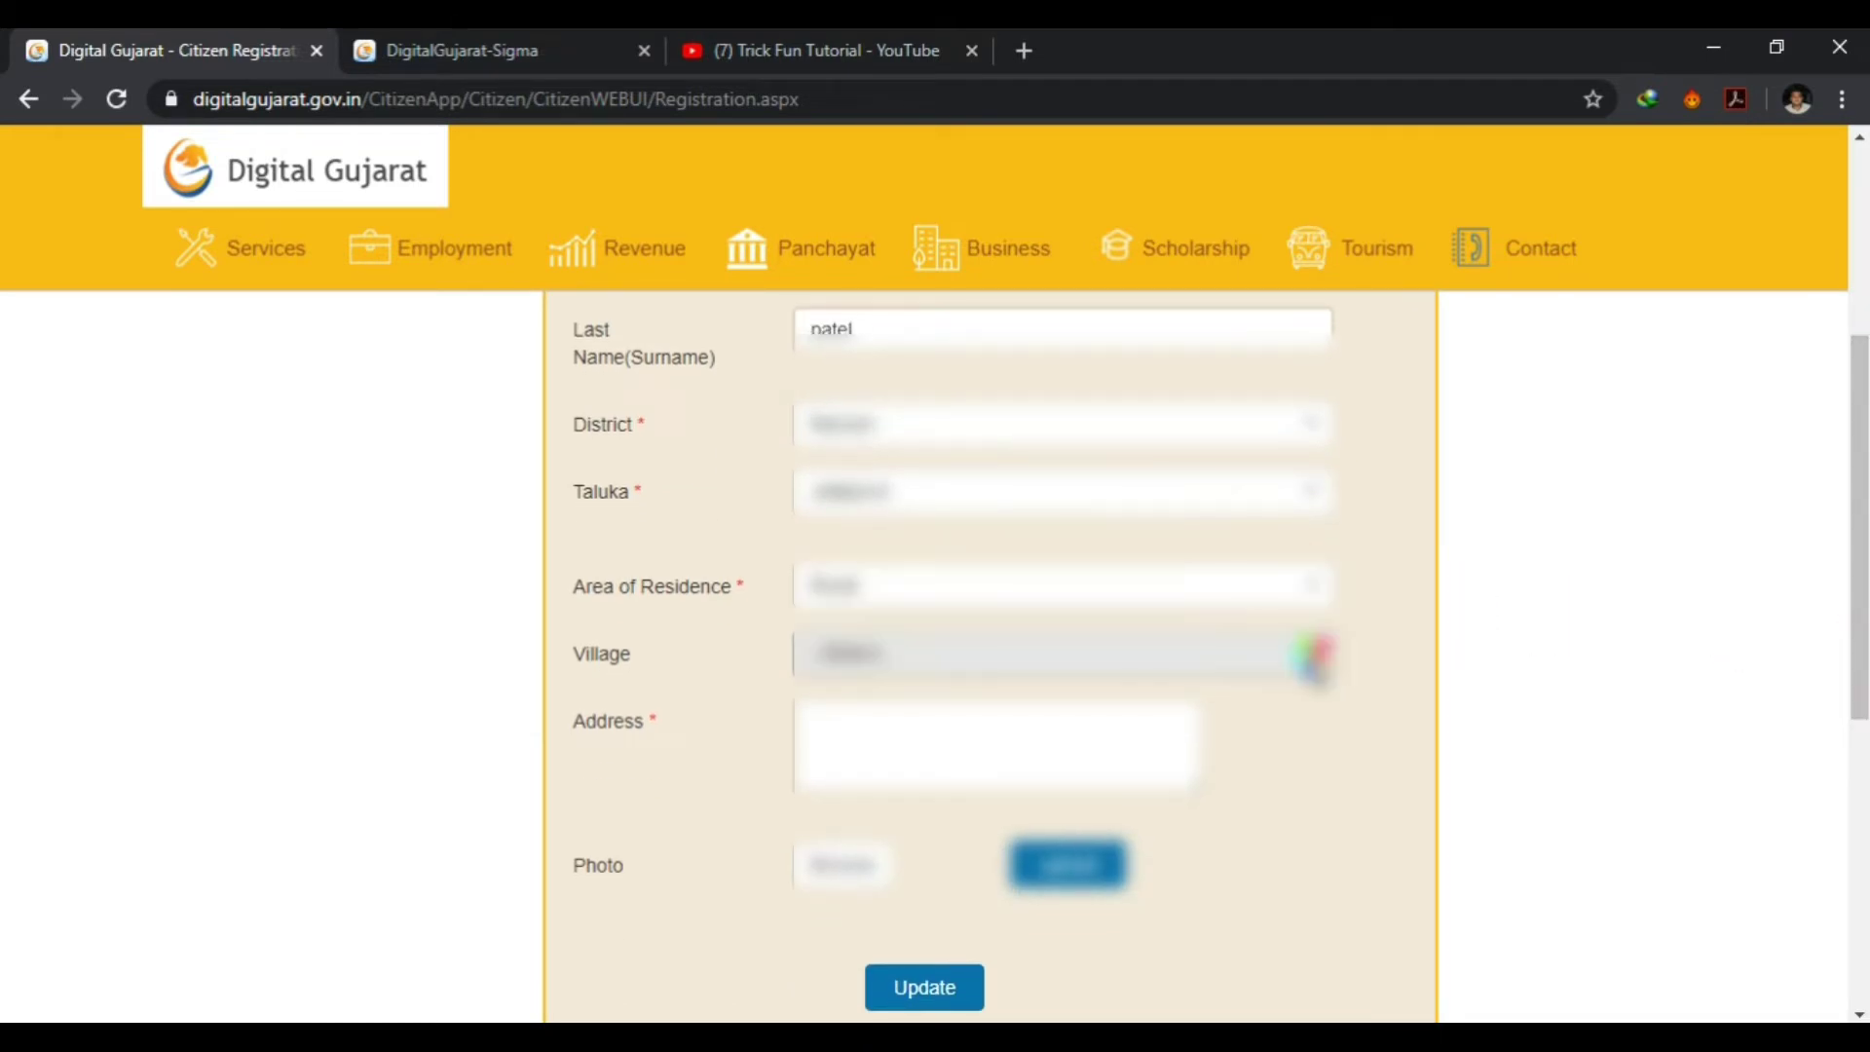
pyautogui.click(1310, 654)
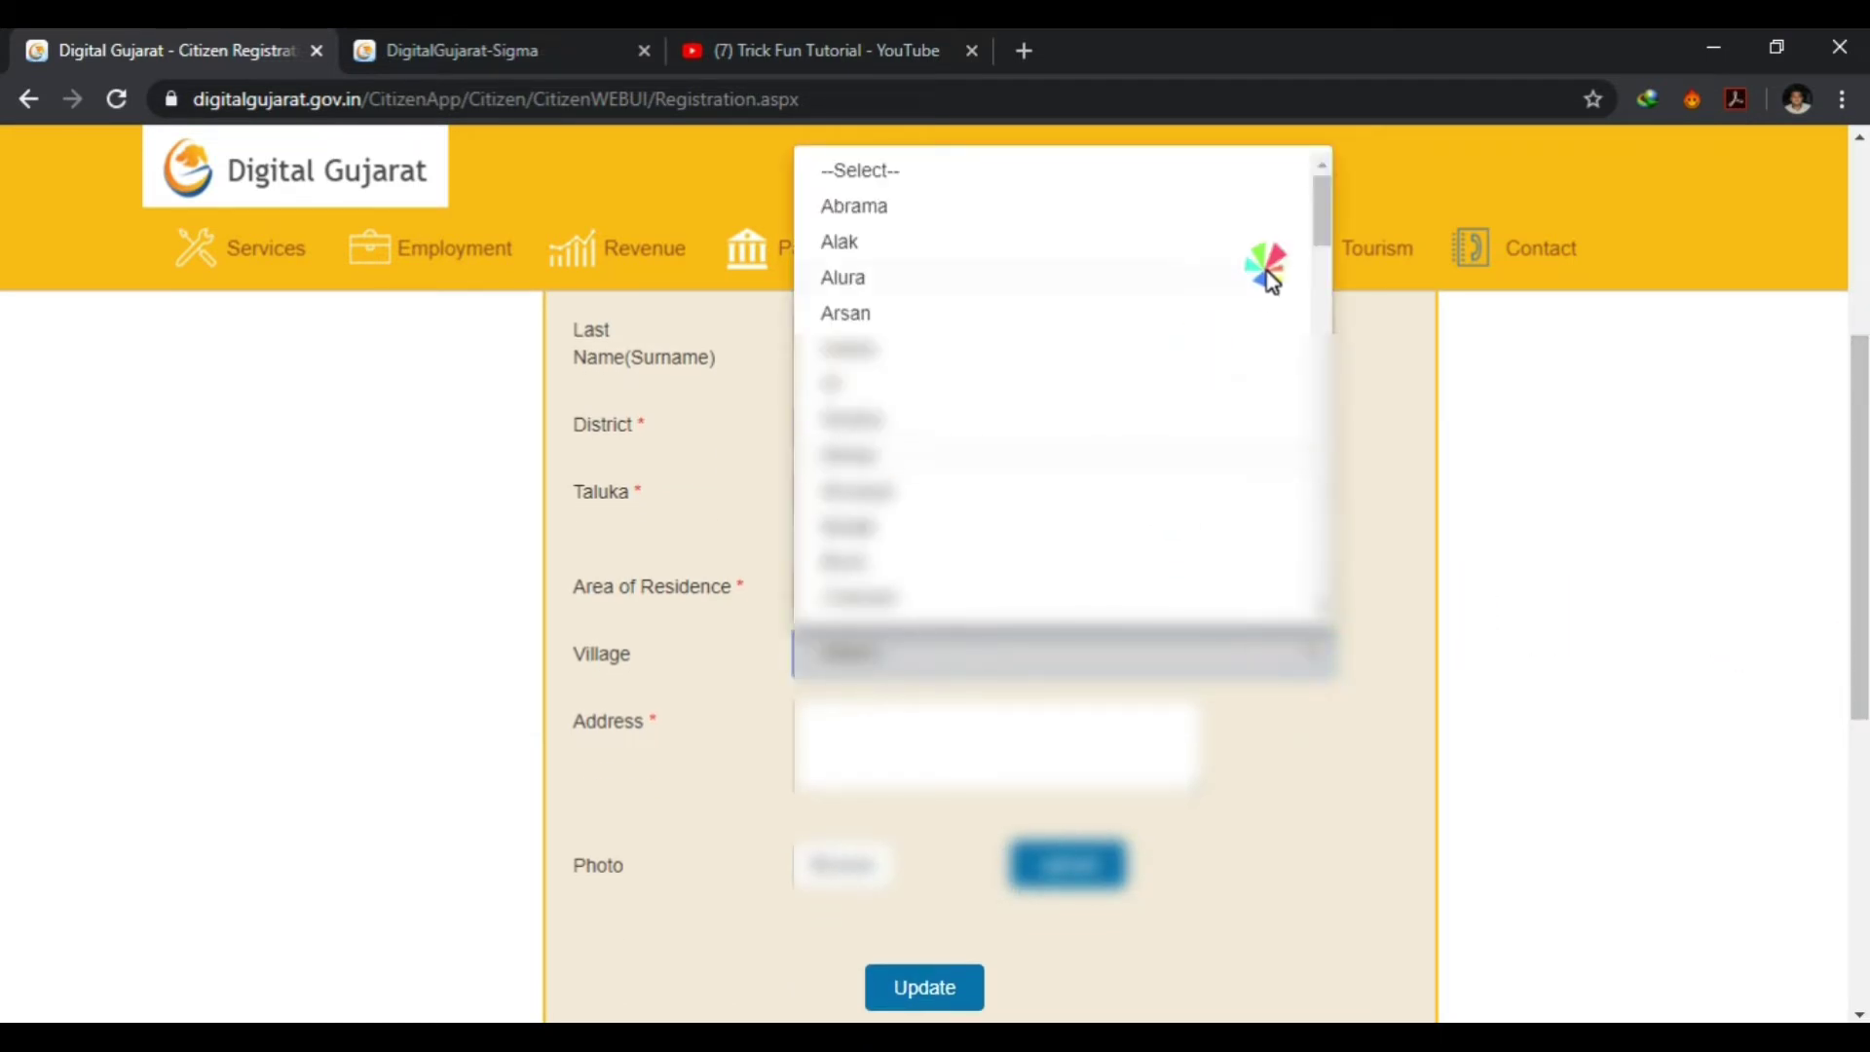
pyautogui.moveTo(1323, 209); pyautogui.dragTo(1335, 599)
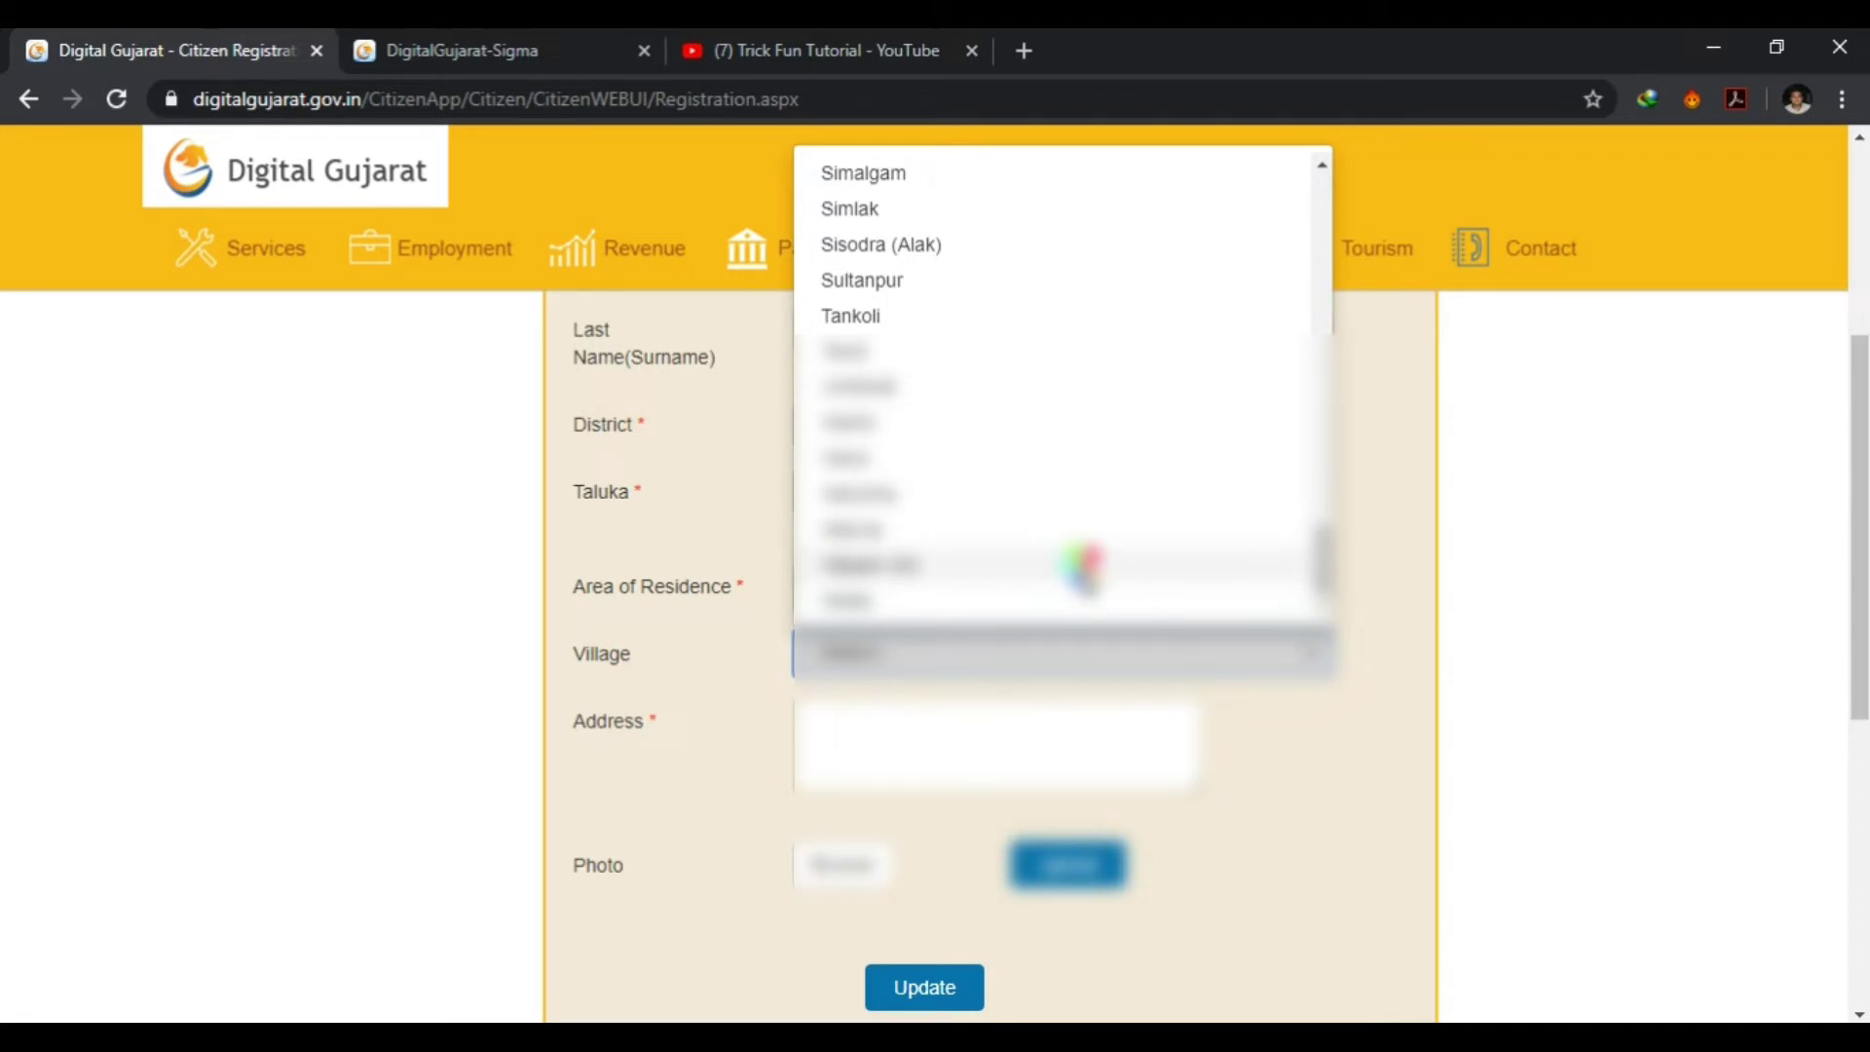
pyautogui.click(1083, 568)
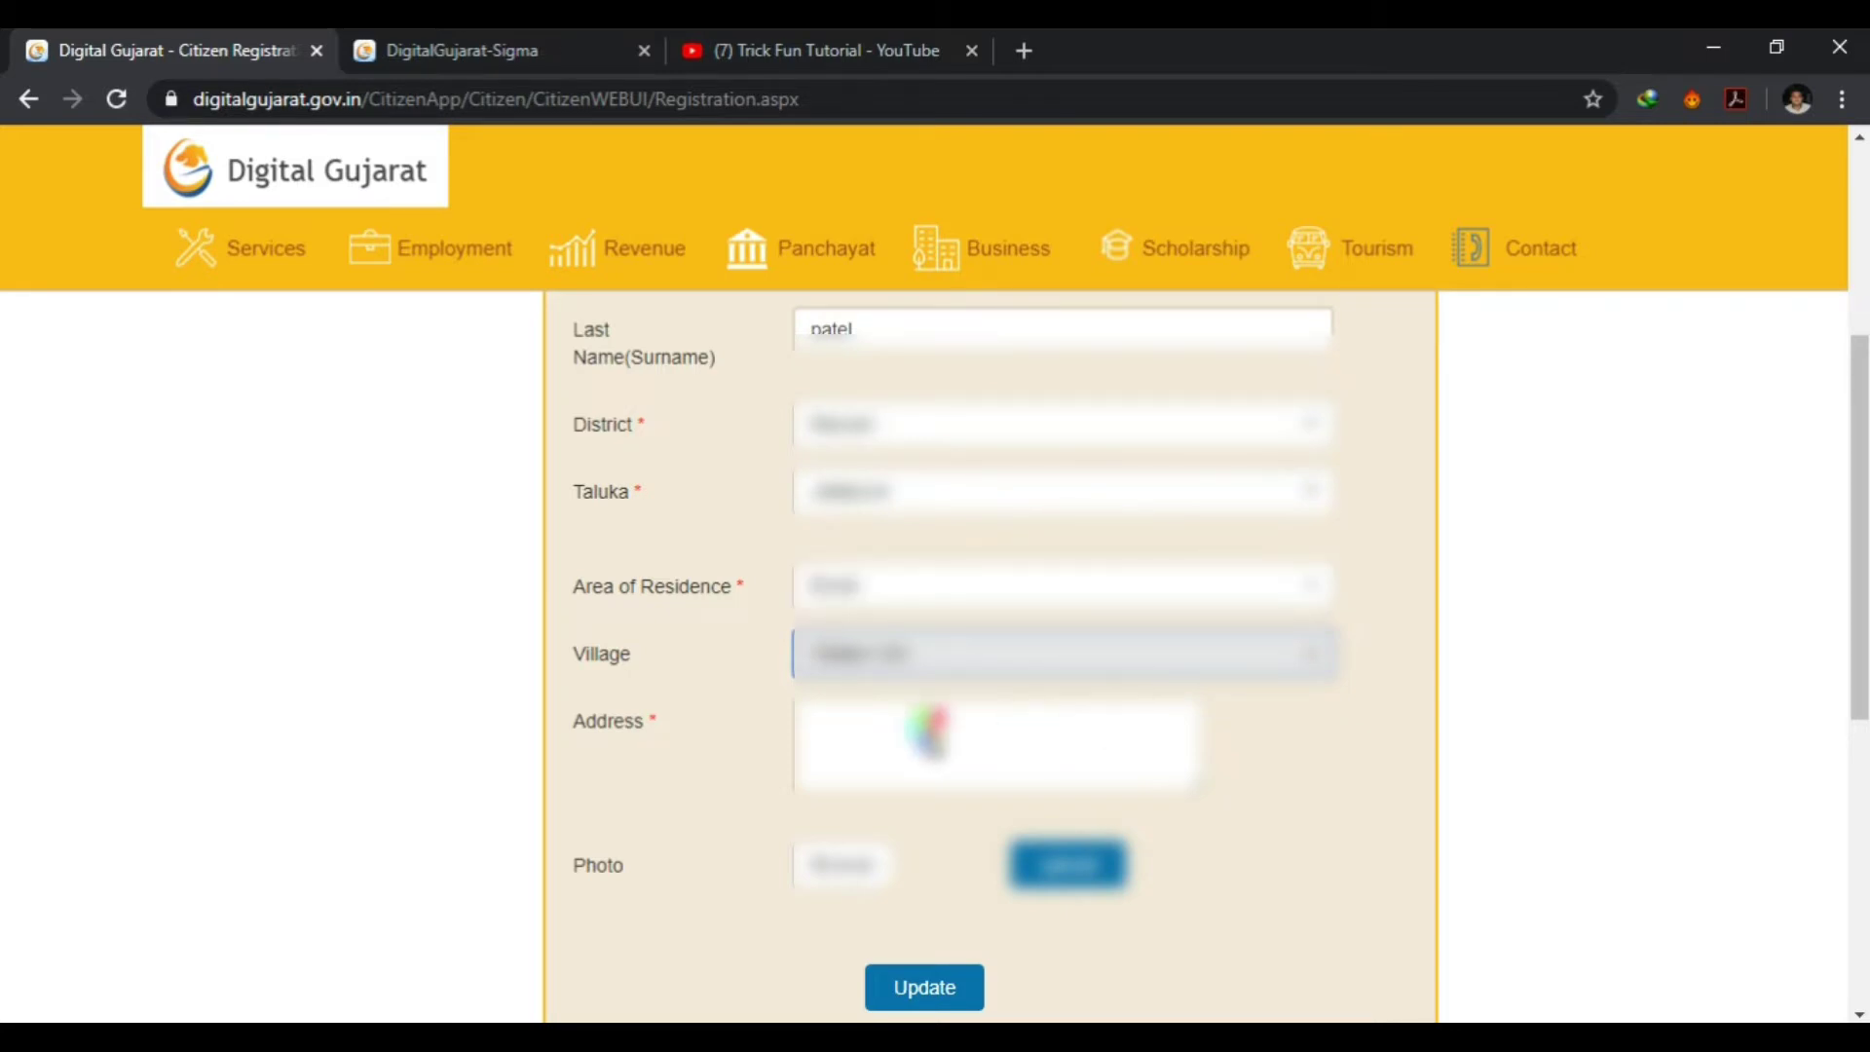
pyautogui.click(915, 733)
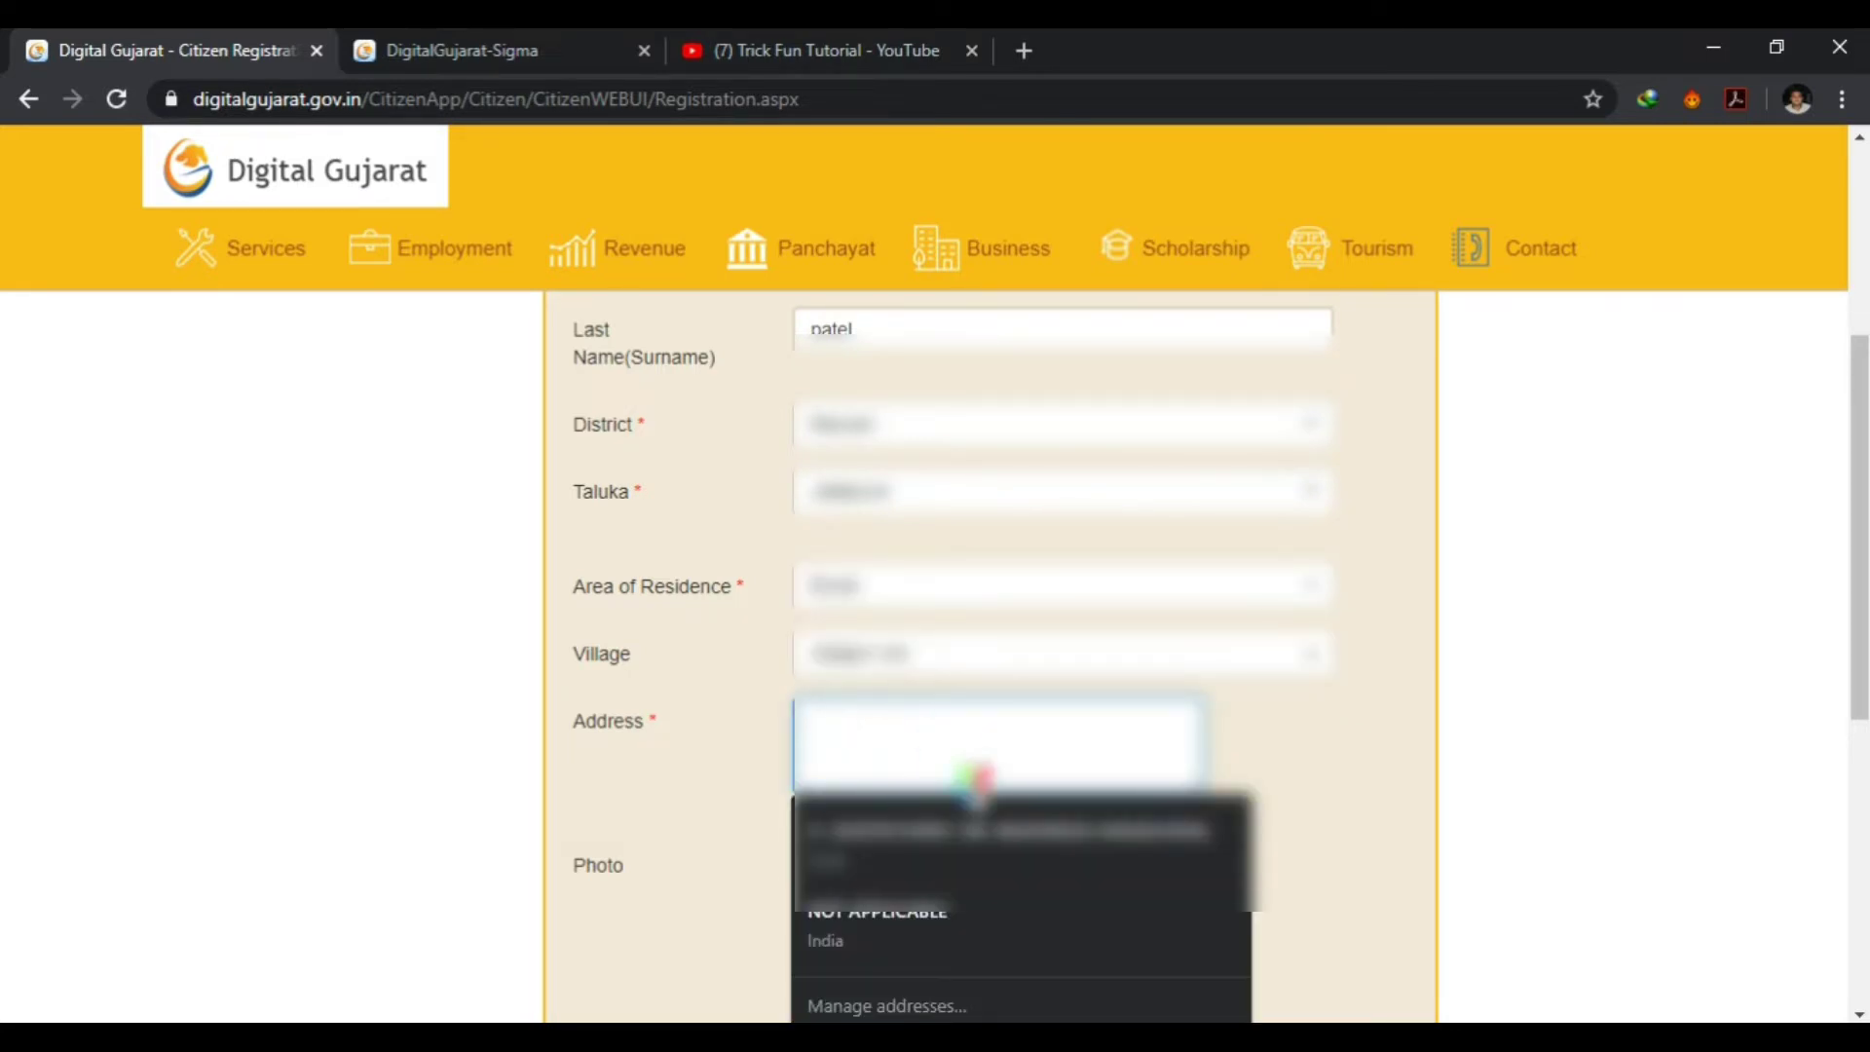
pyautogui.click(974, 833)
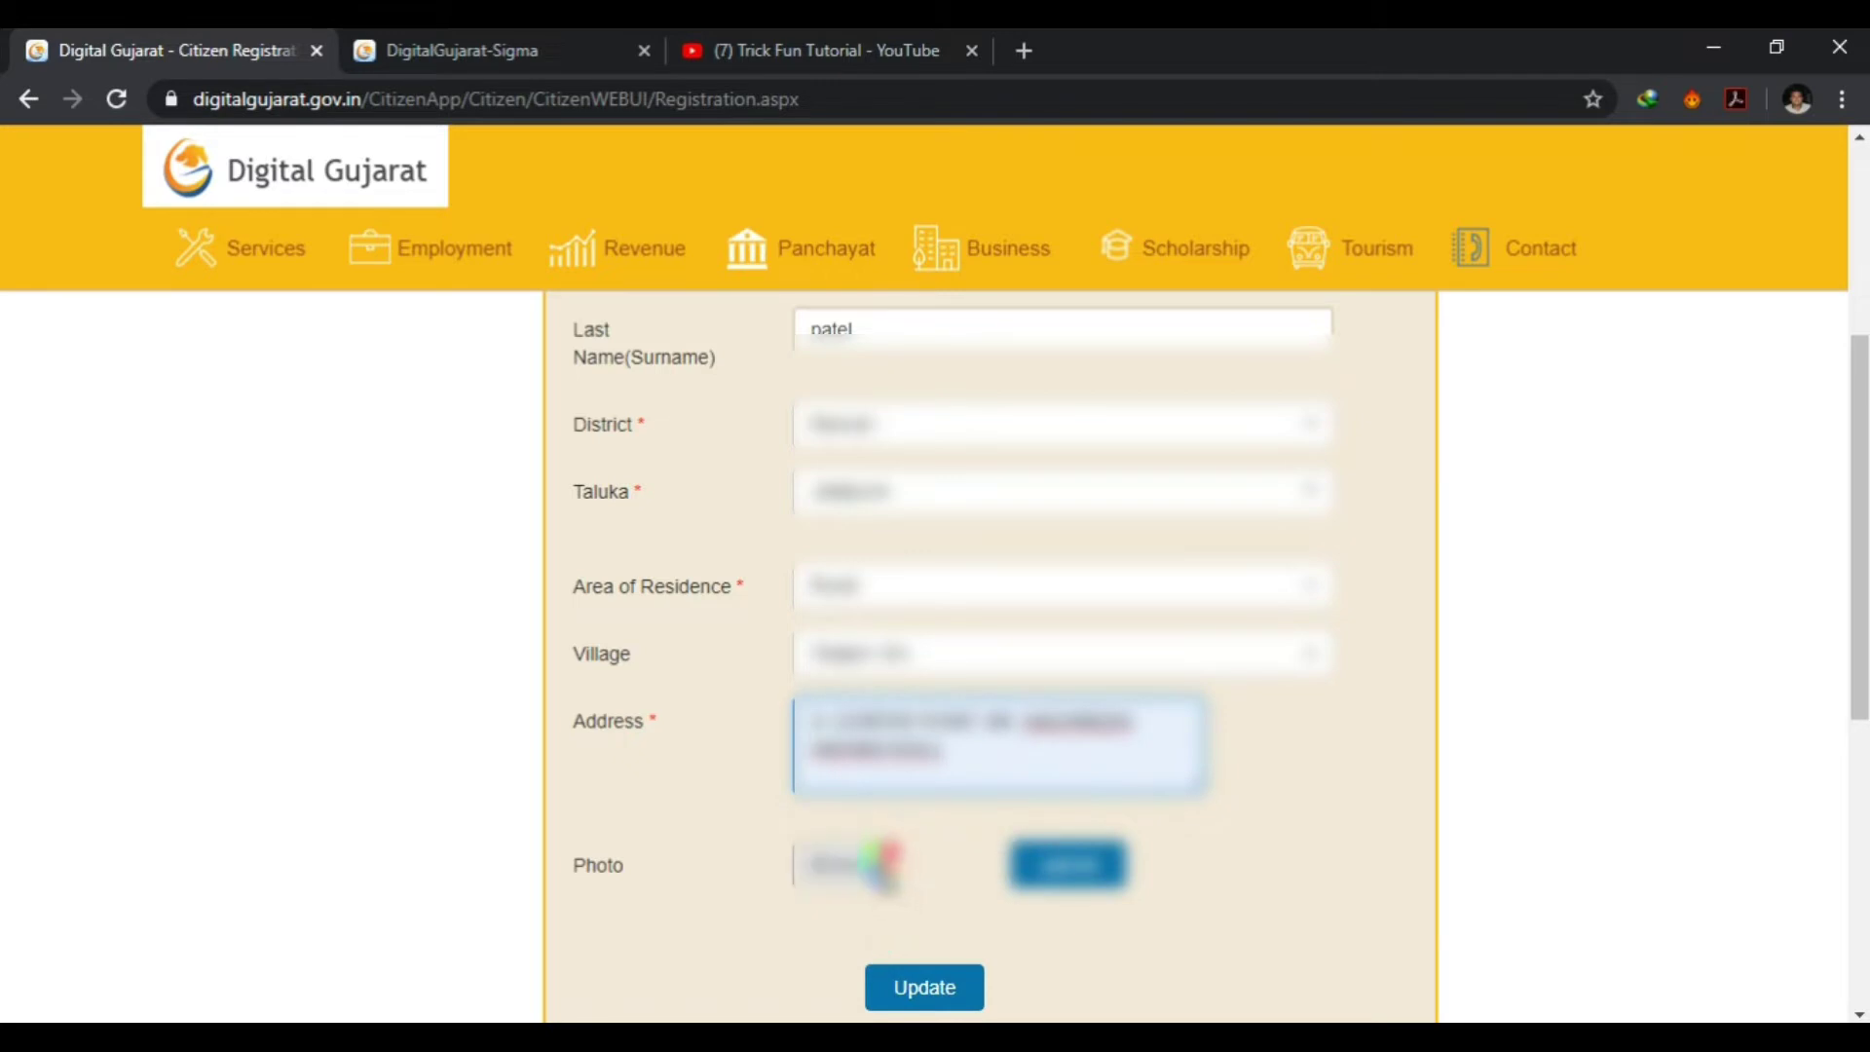
# Step: Upload 1429808.jpg from the Desktop as the profile photo and save the profile
pyautogui.moveTo(1859, 433); pyautogui.dragTo(1858, 575)
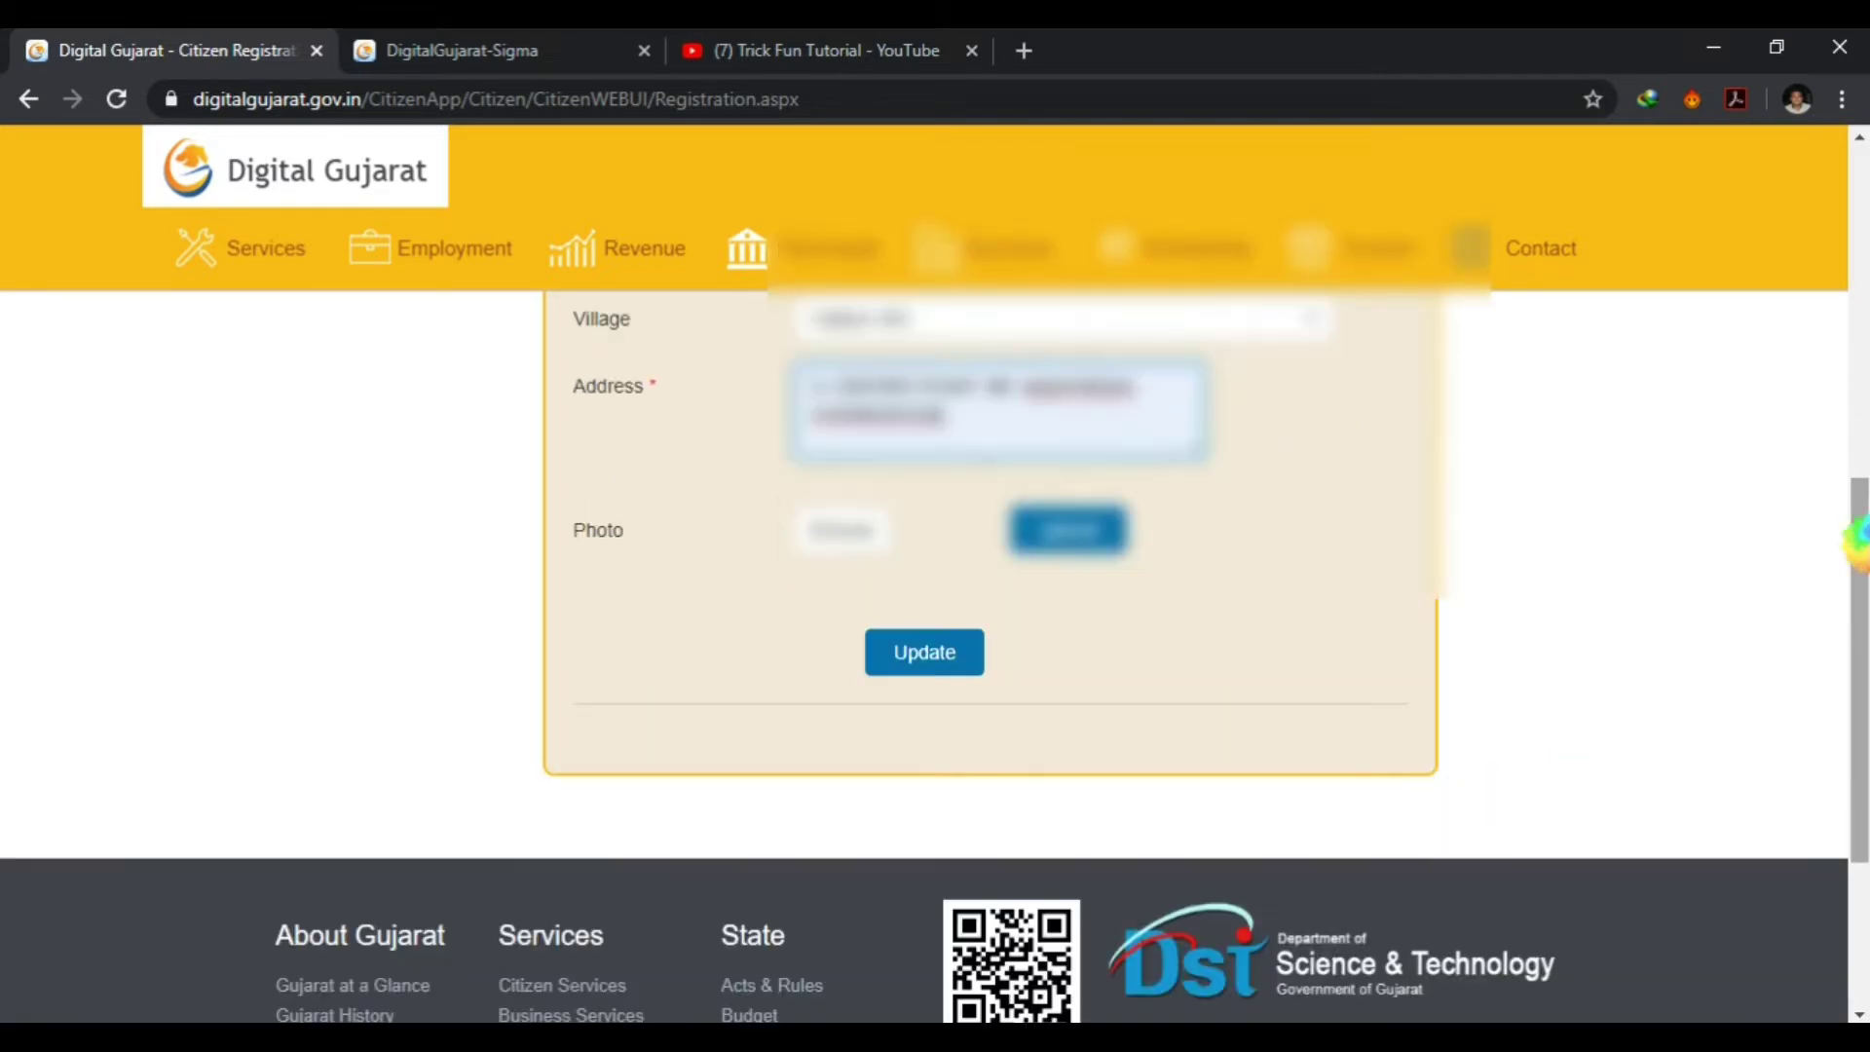
pyautogui.click(921, 647)
pyautogui.click(843, 529)
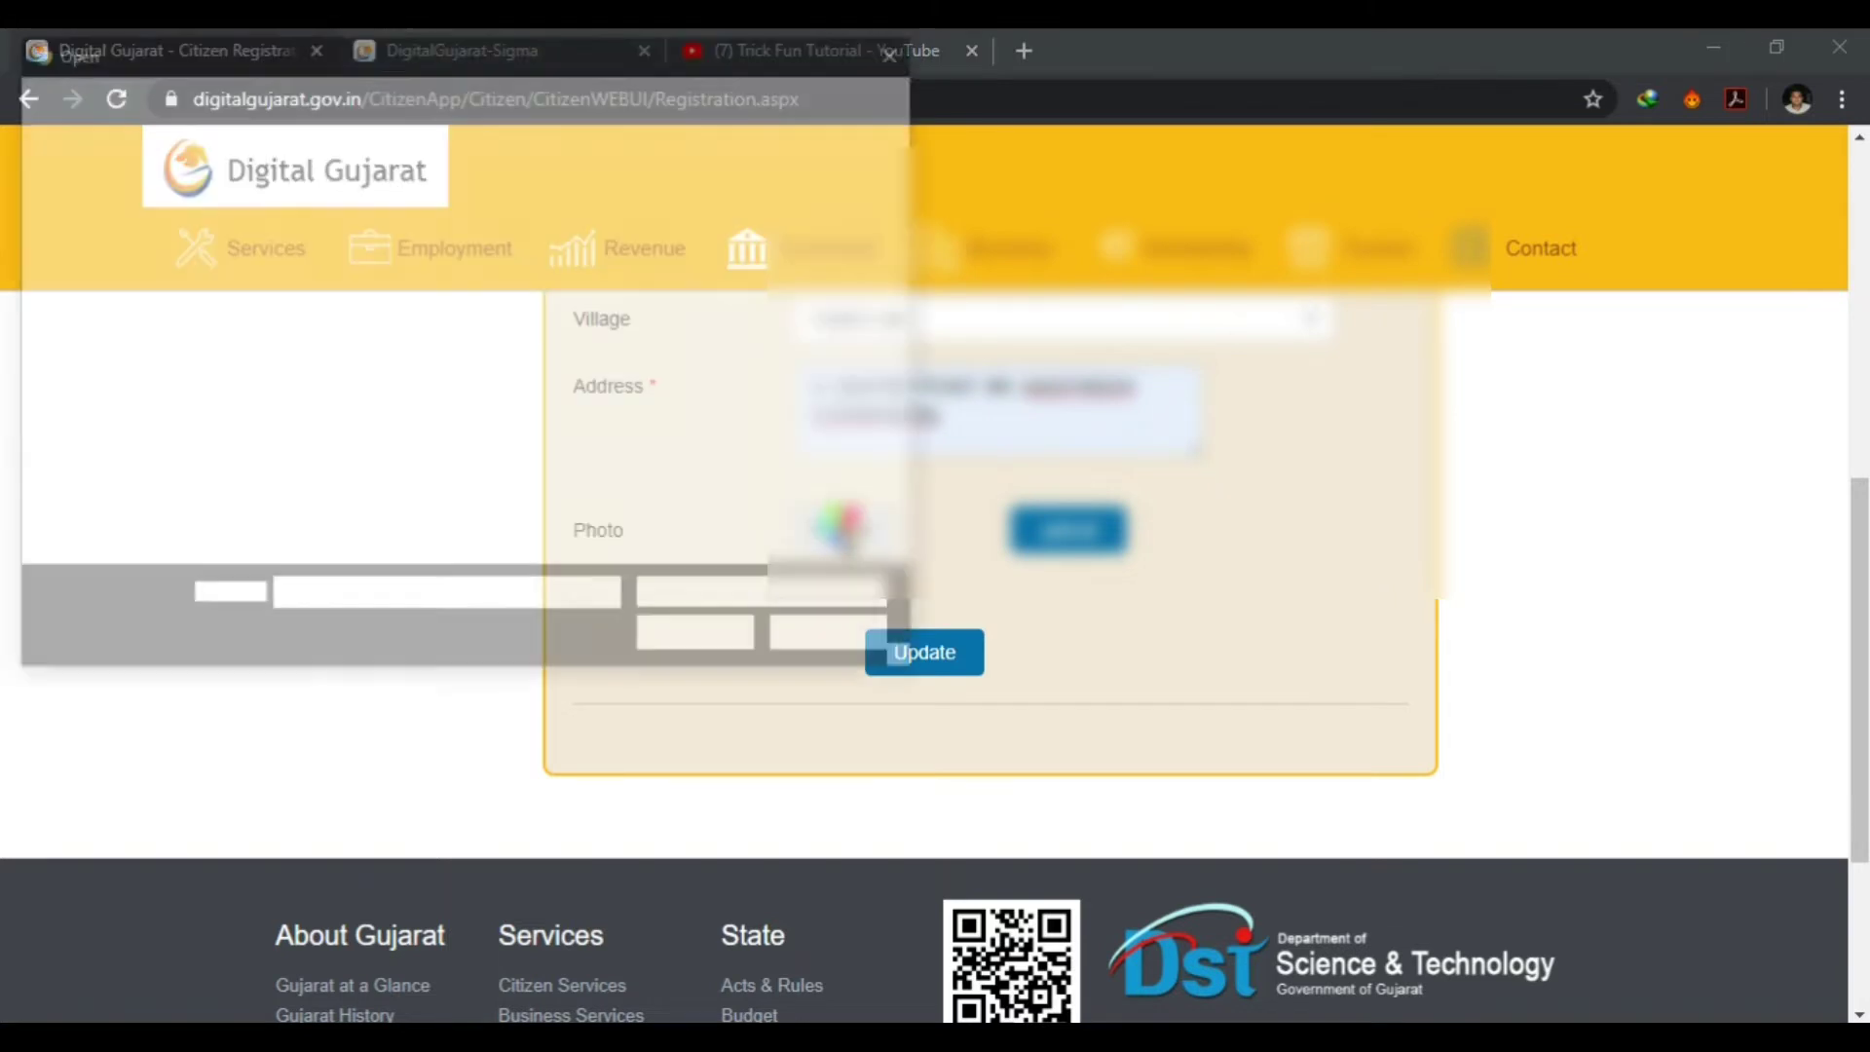
pyautogui.click(294, 282)
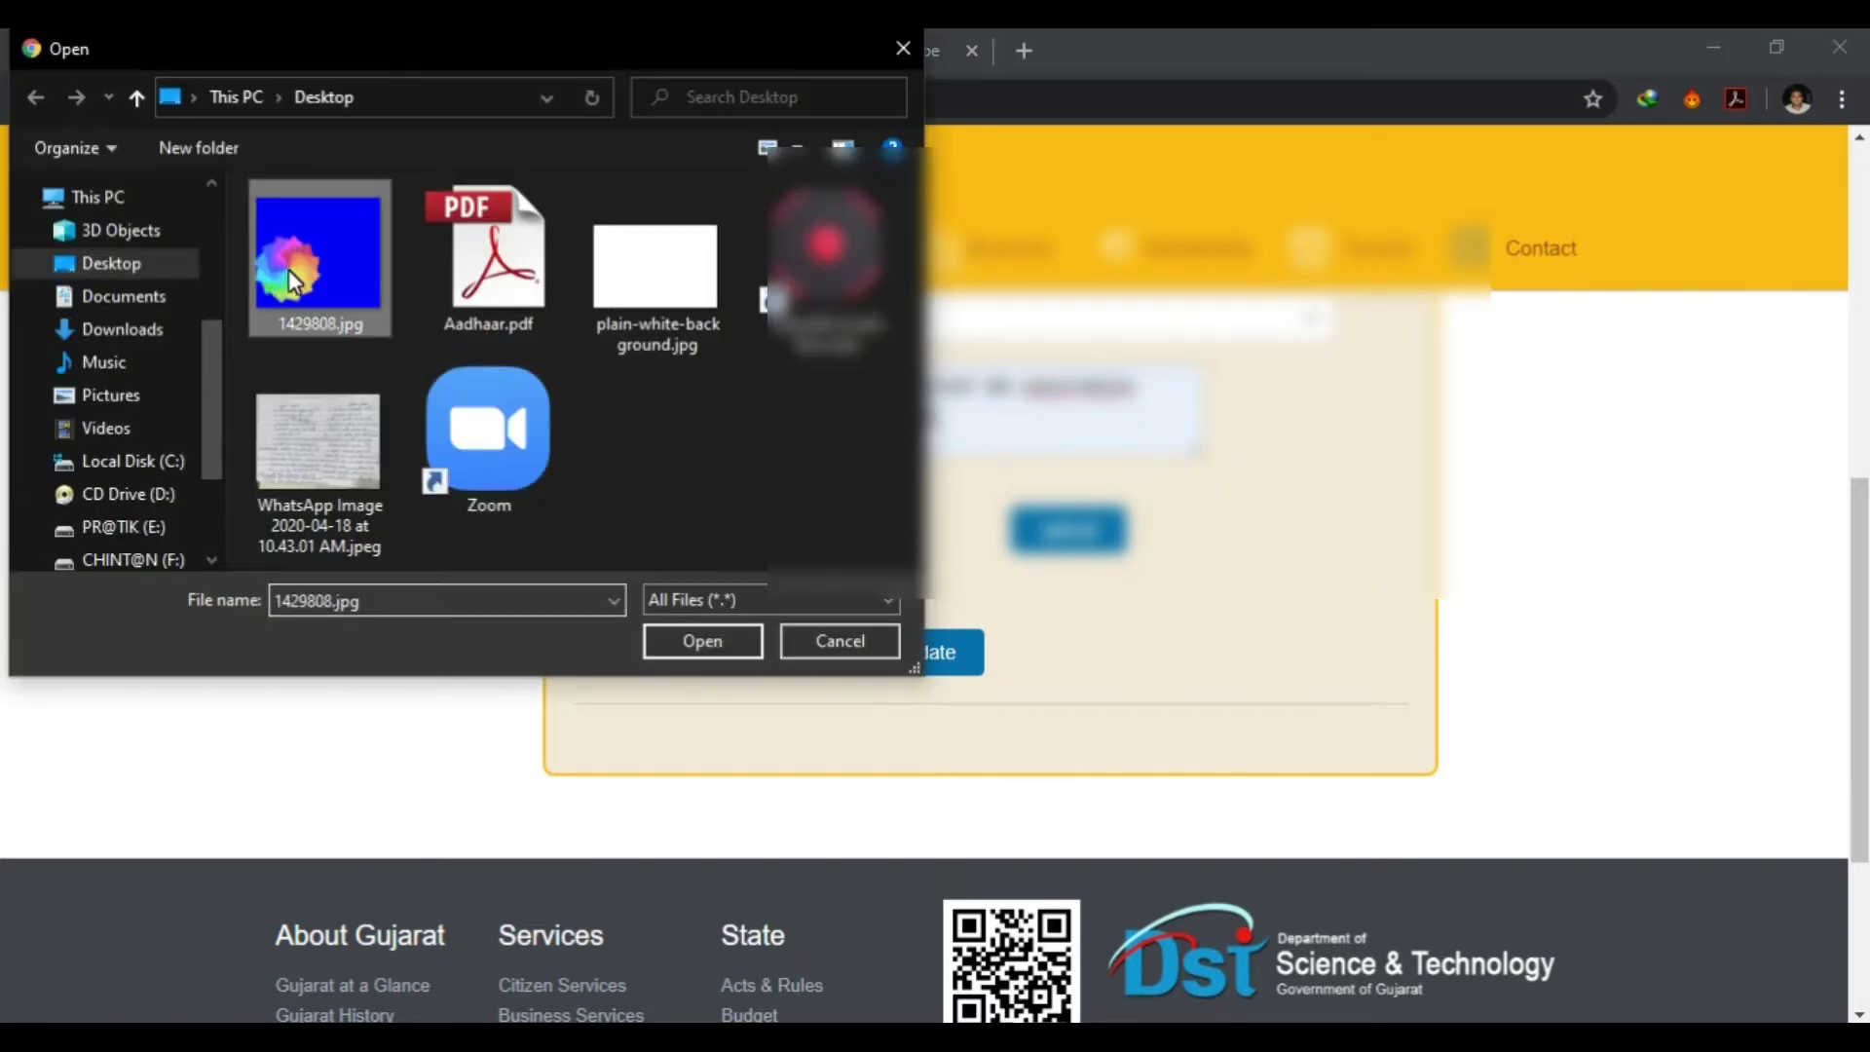
pyautogui.click(701, 641)
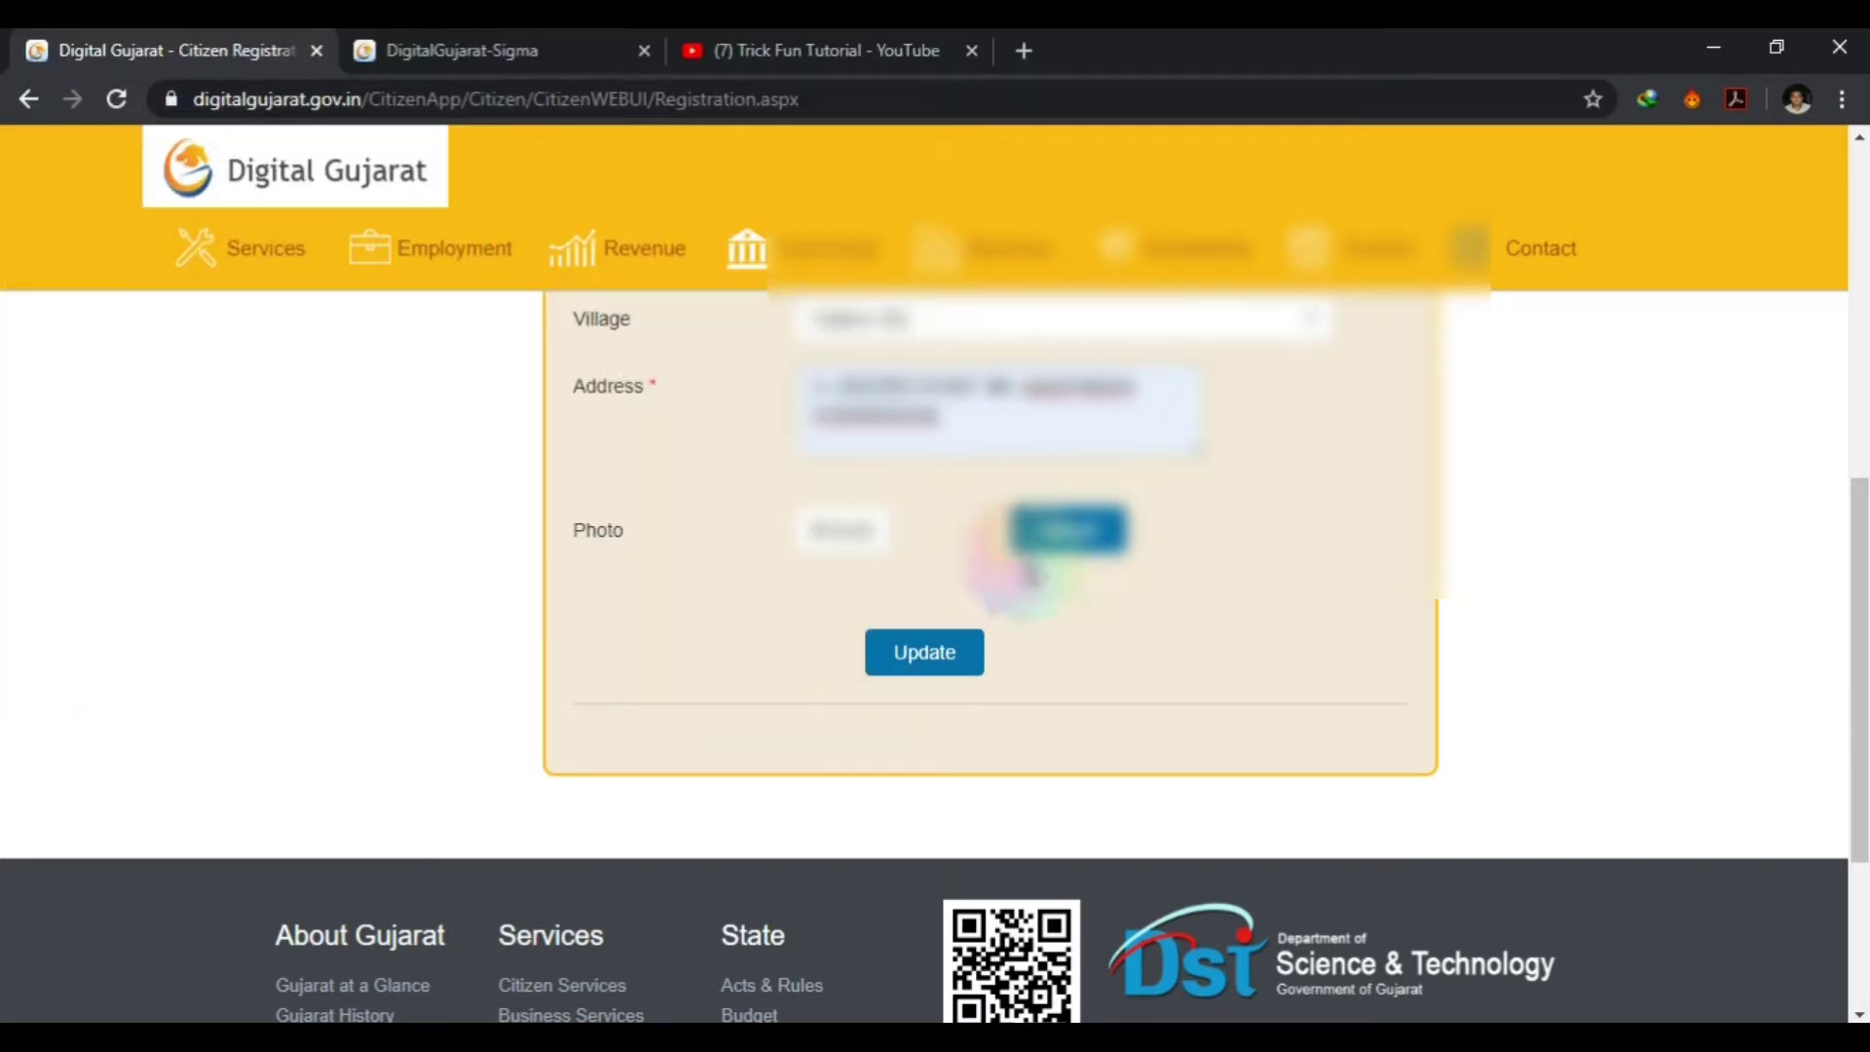
pyautogui.click(1062, 534)
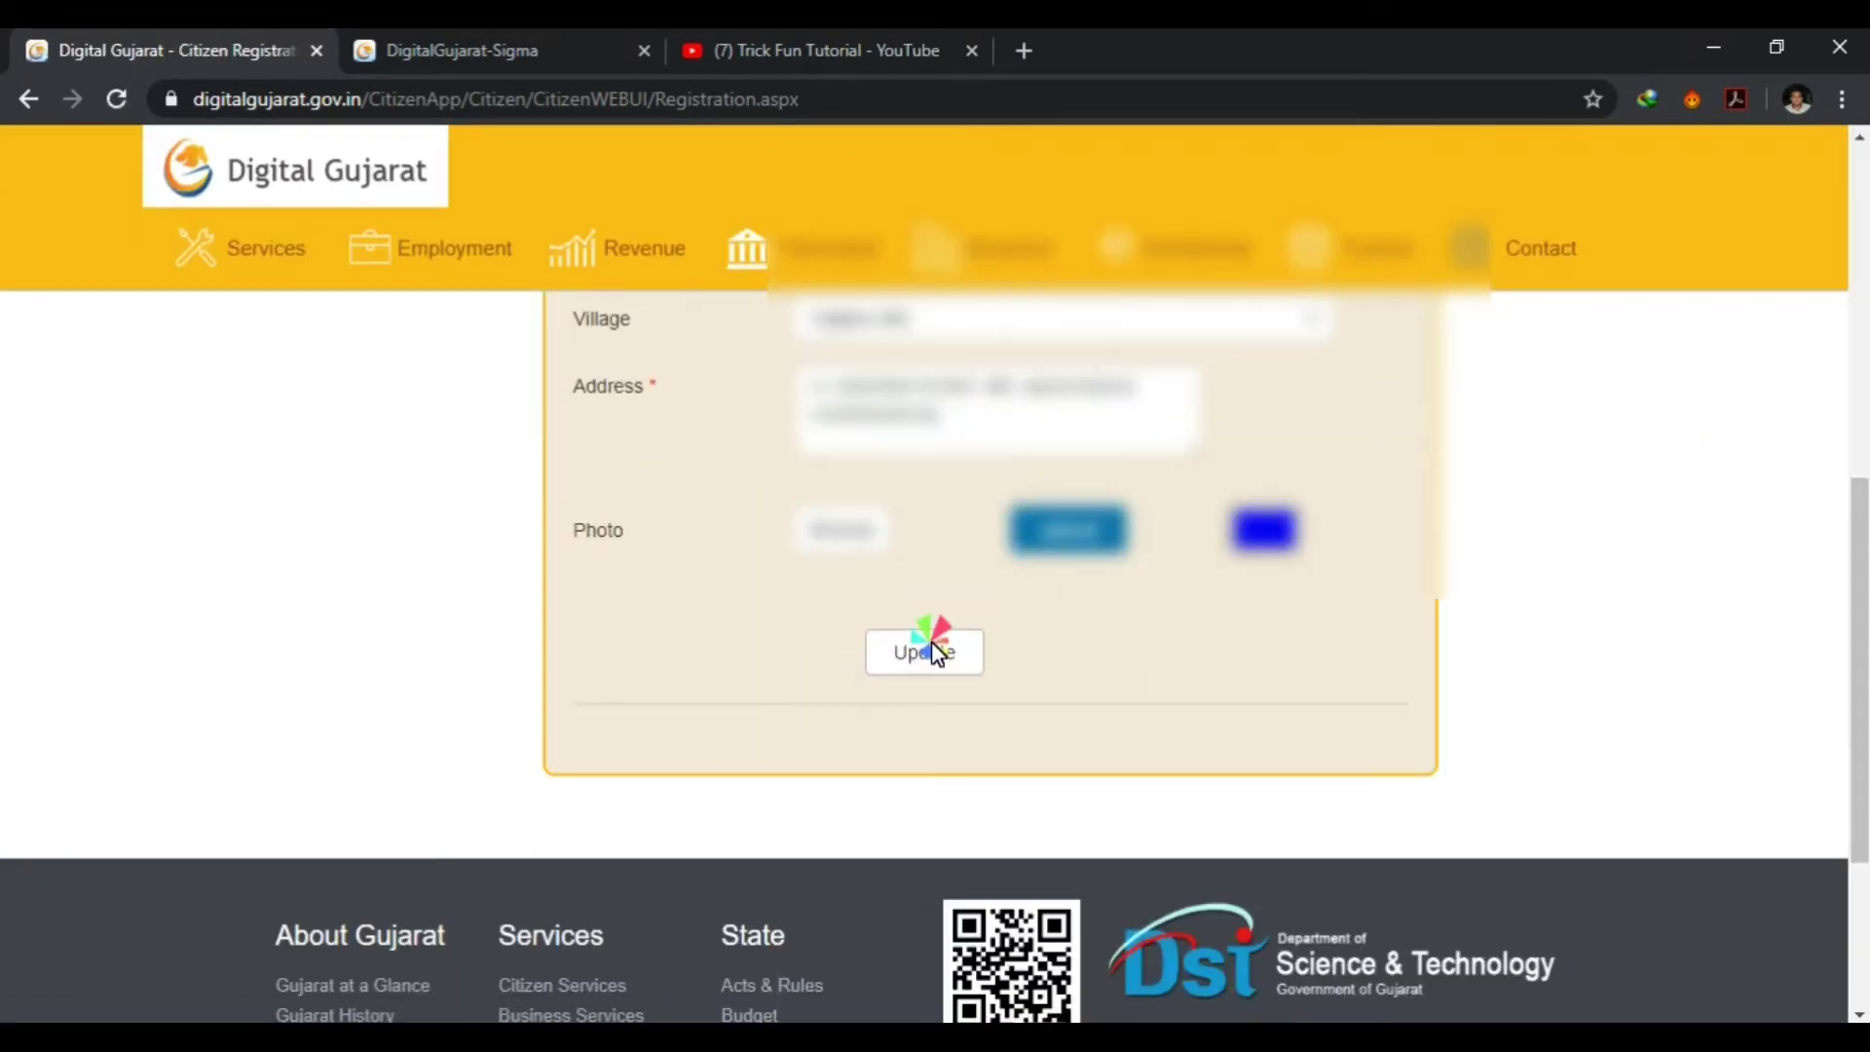
pyautogui.click(931, 641)
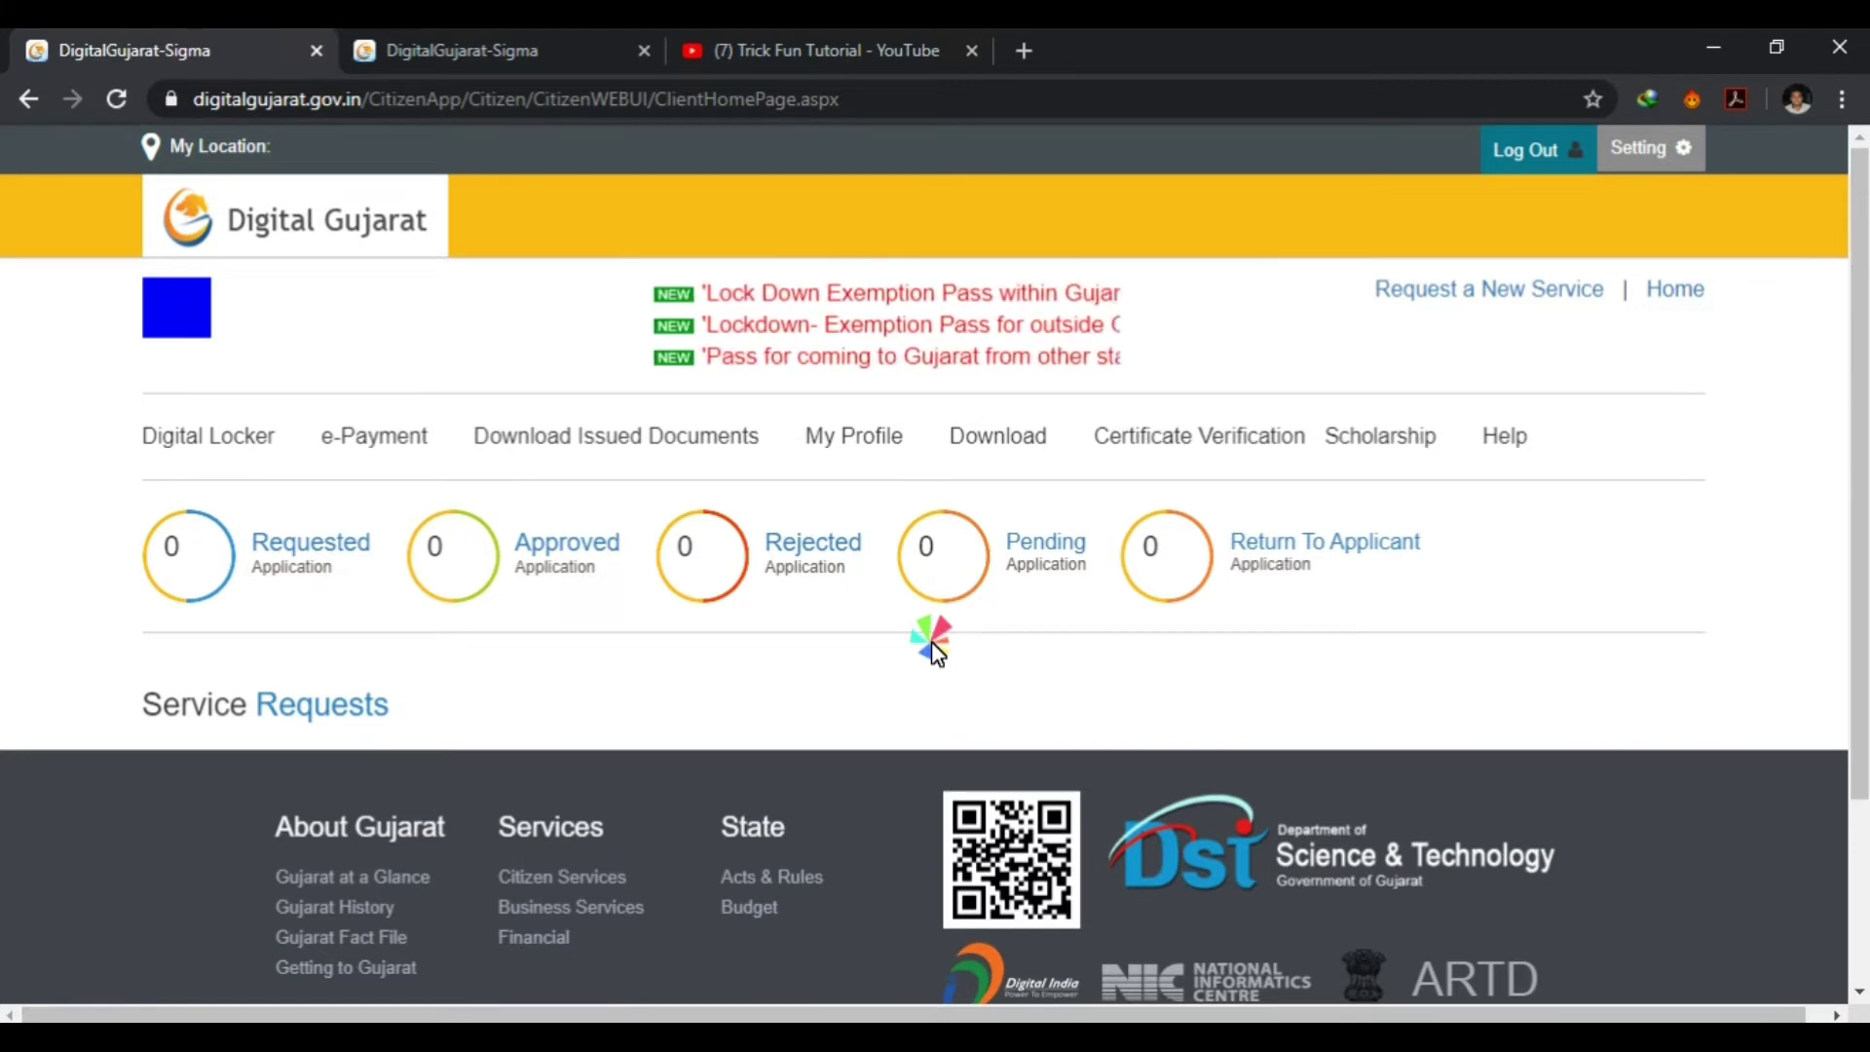
# Step: Request a new service and scroll to the COVID-19 Lockdown Exemption Pass cards
pyautogui.click(1473, 296)
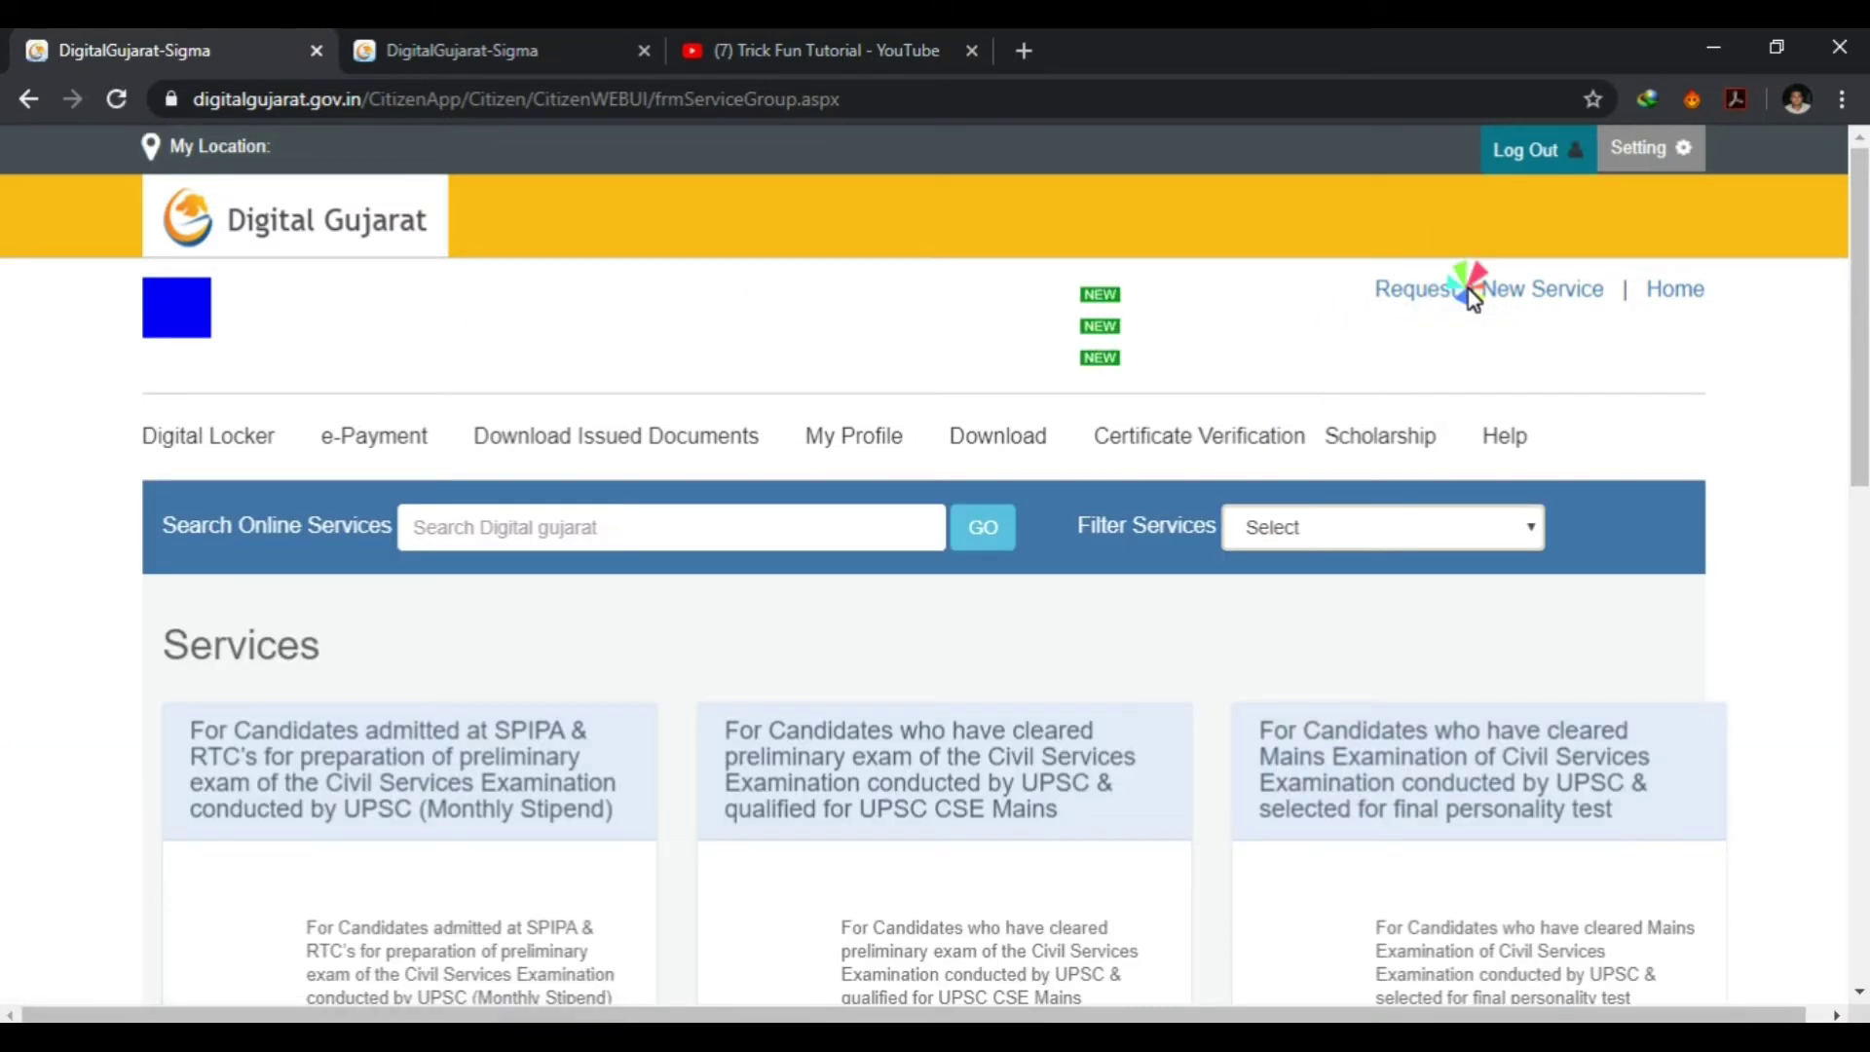
pyautogui.click(1846, 317)
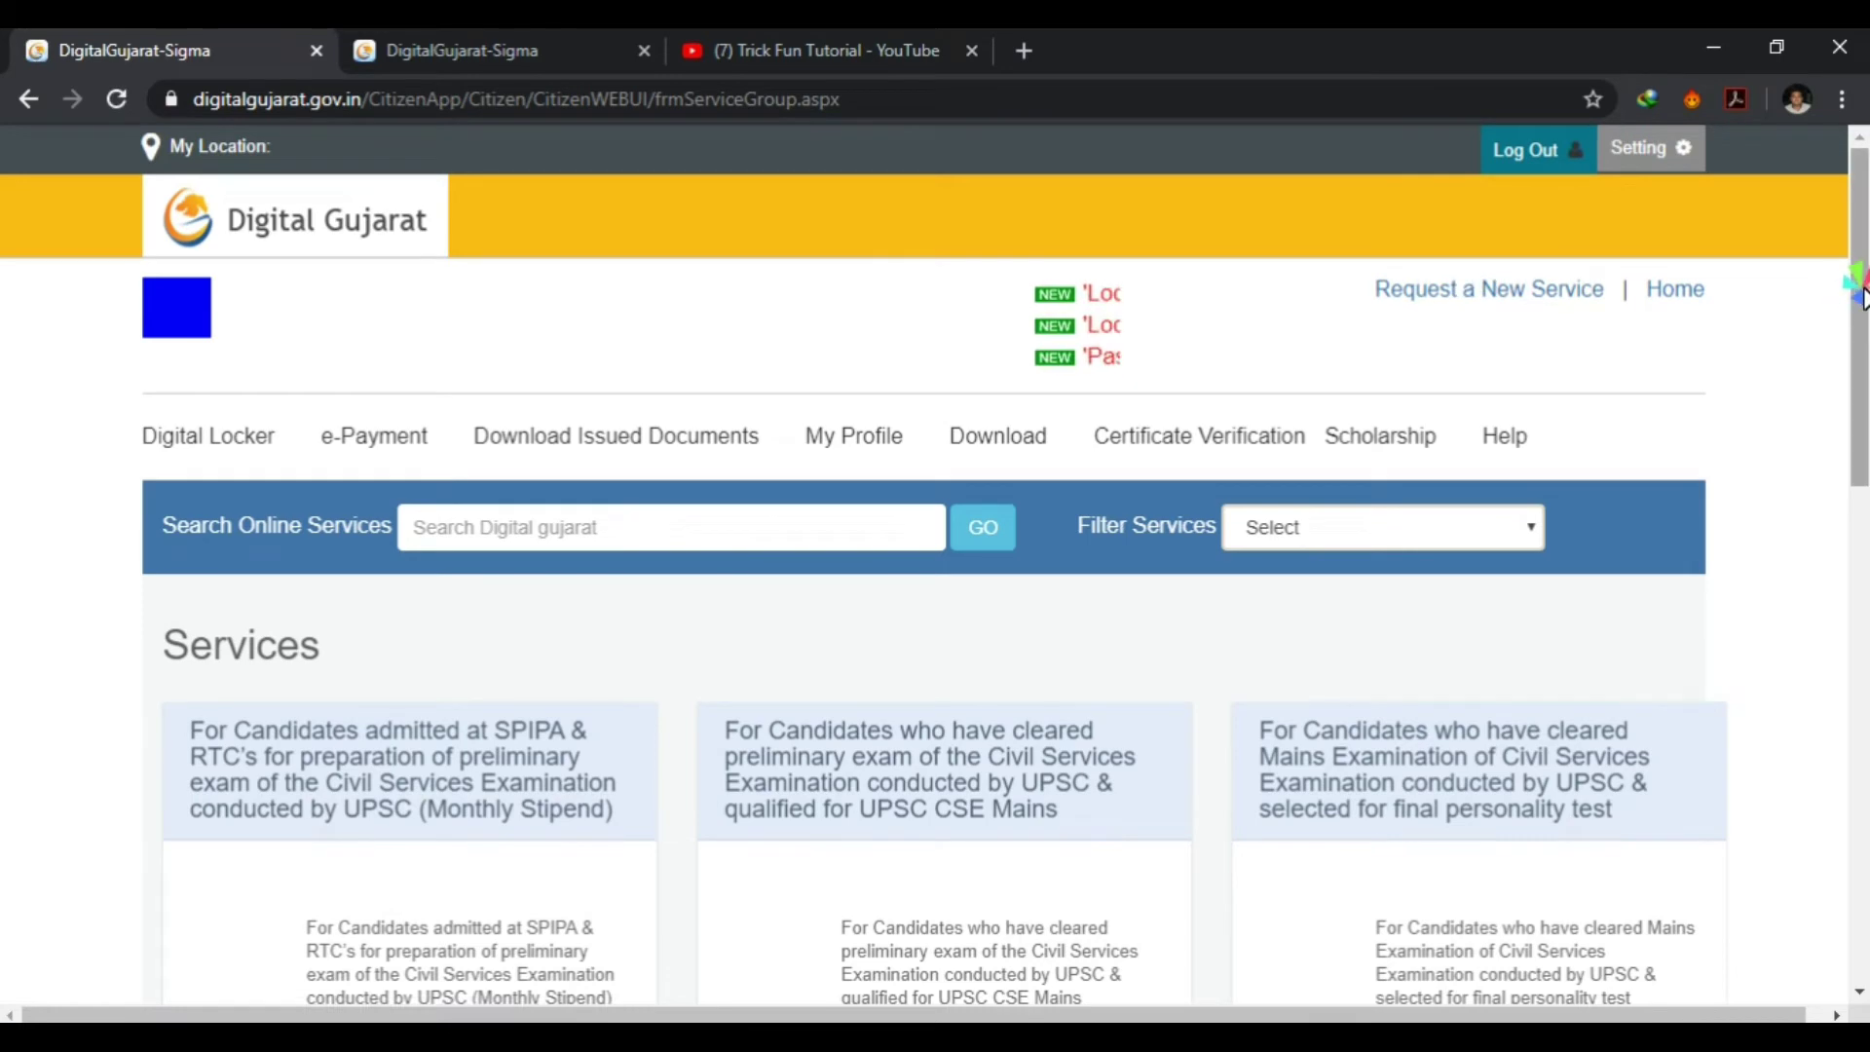
pyautogui.moveTo(1847, 316); pyautogui.dragTo(1856, 624)
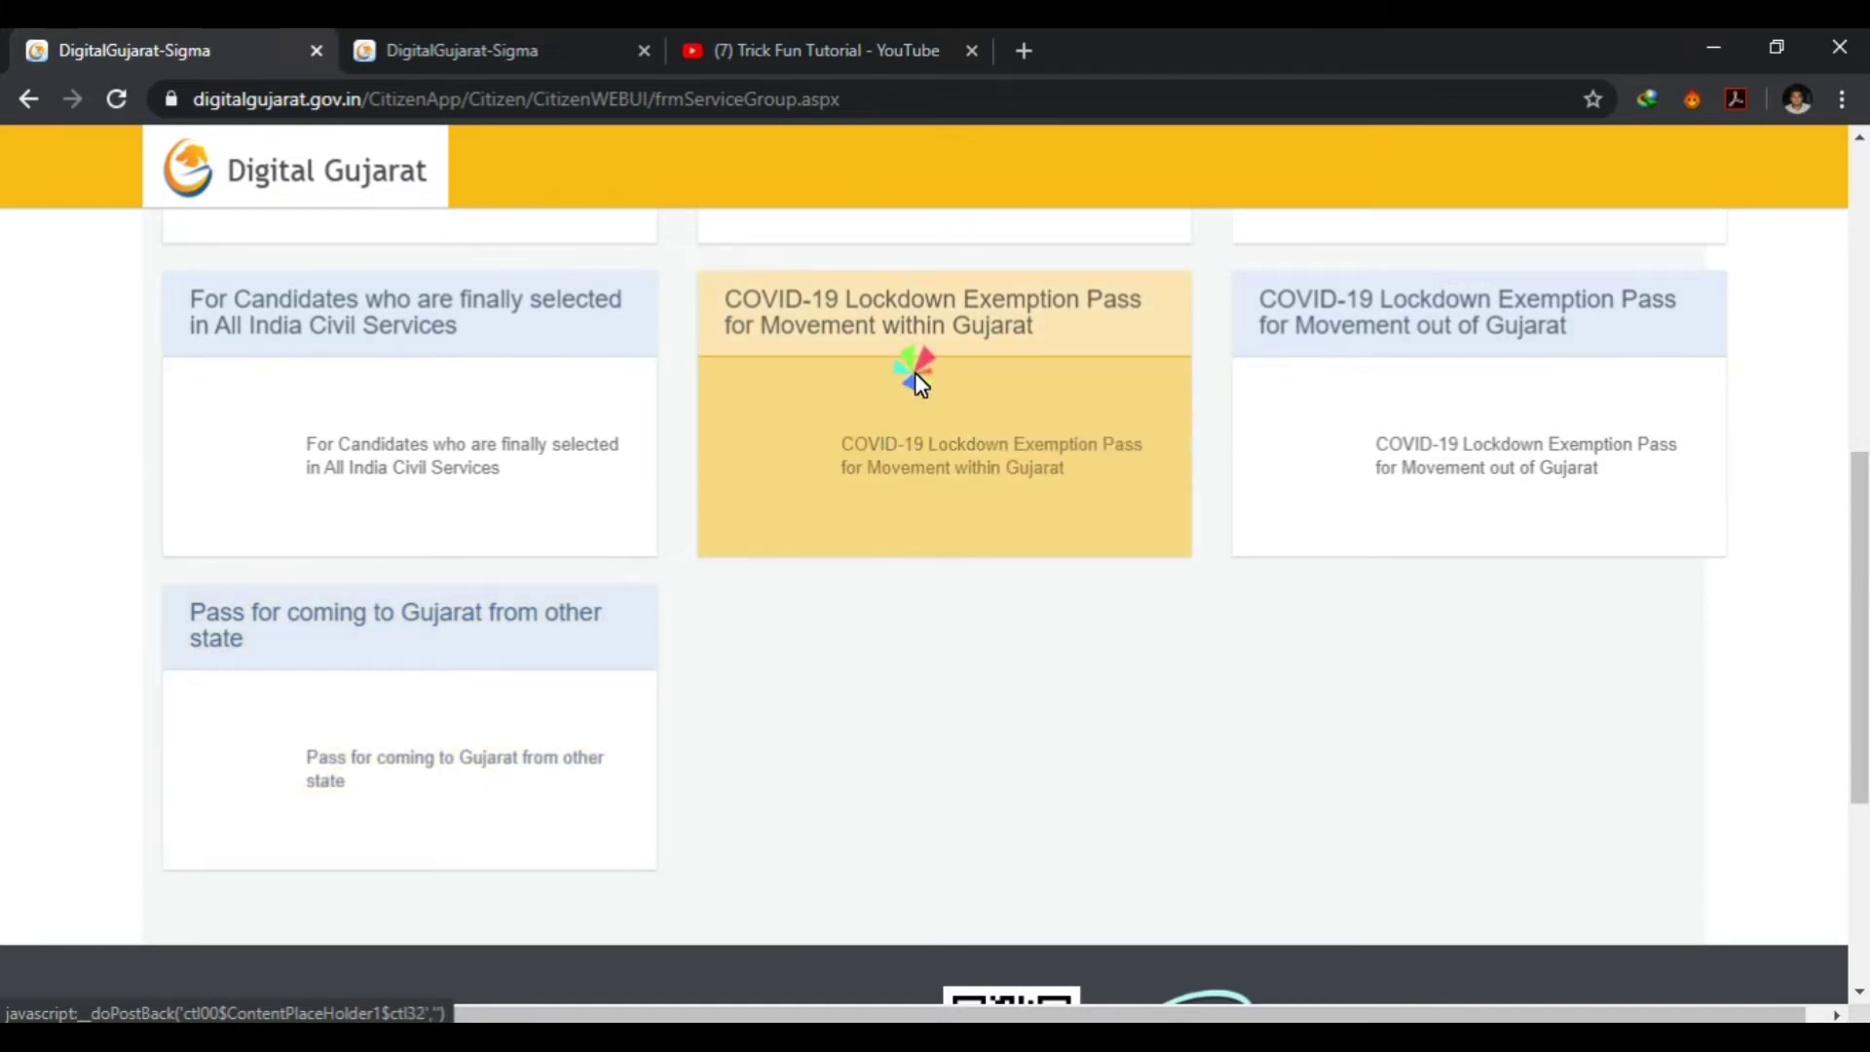
# Step: Select the COVID-19 pass for movement within Gujarat, continue, and accept the generated request ID
pyautogui.click(915, 374)
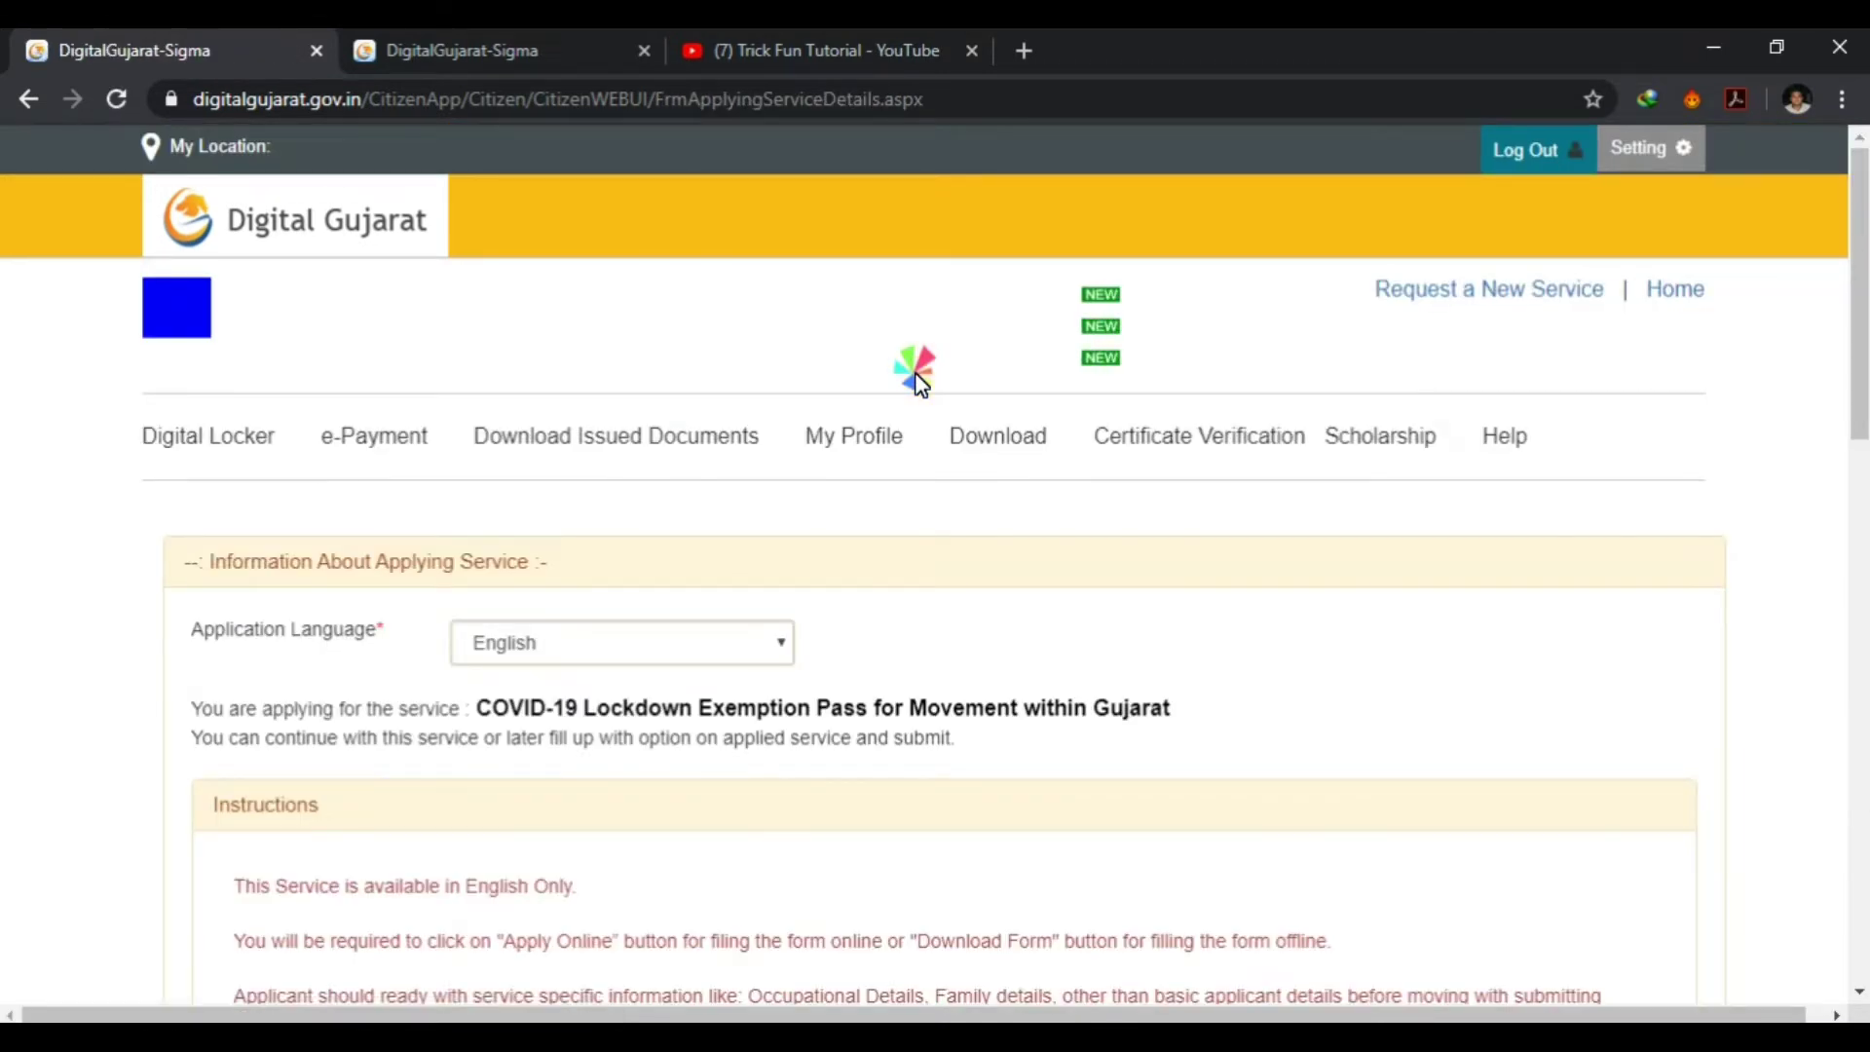
pyautogui.moveTo(1858, 388); pyautogui.dragTo(1858, 638)
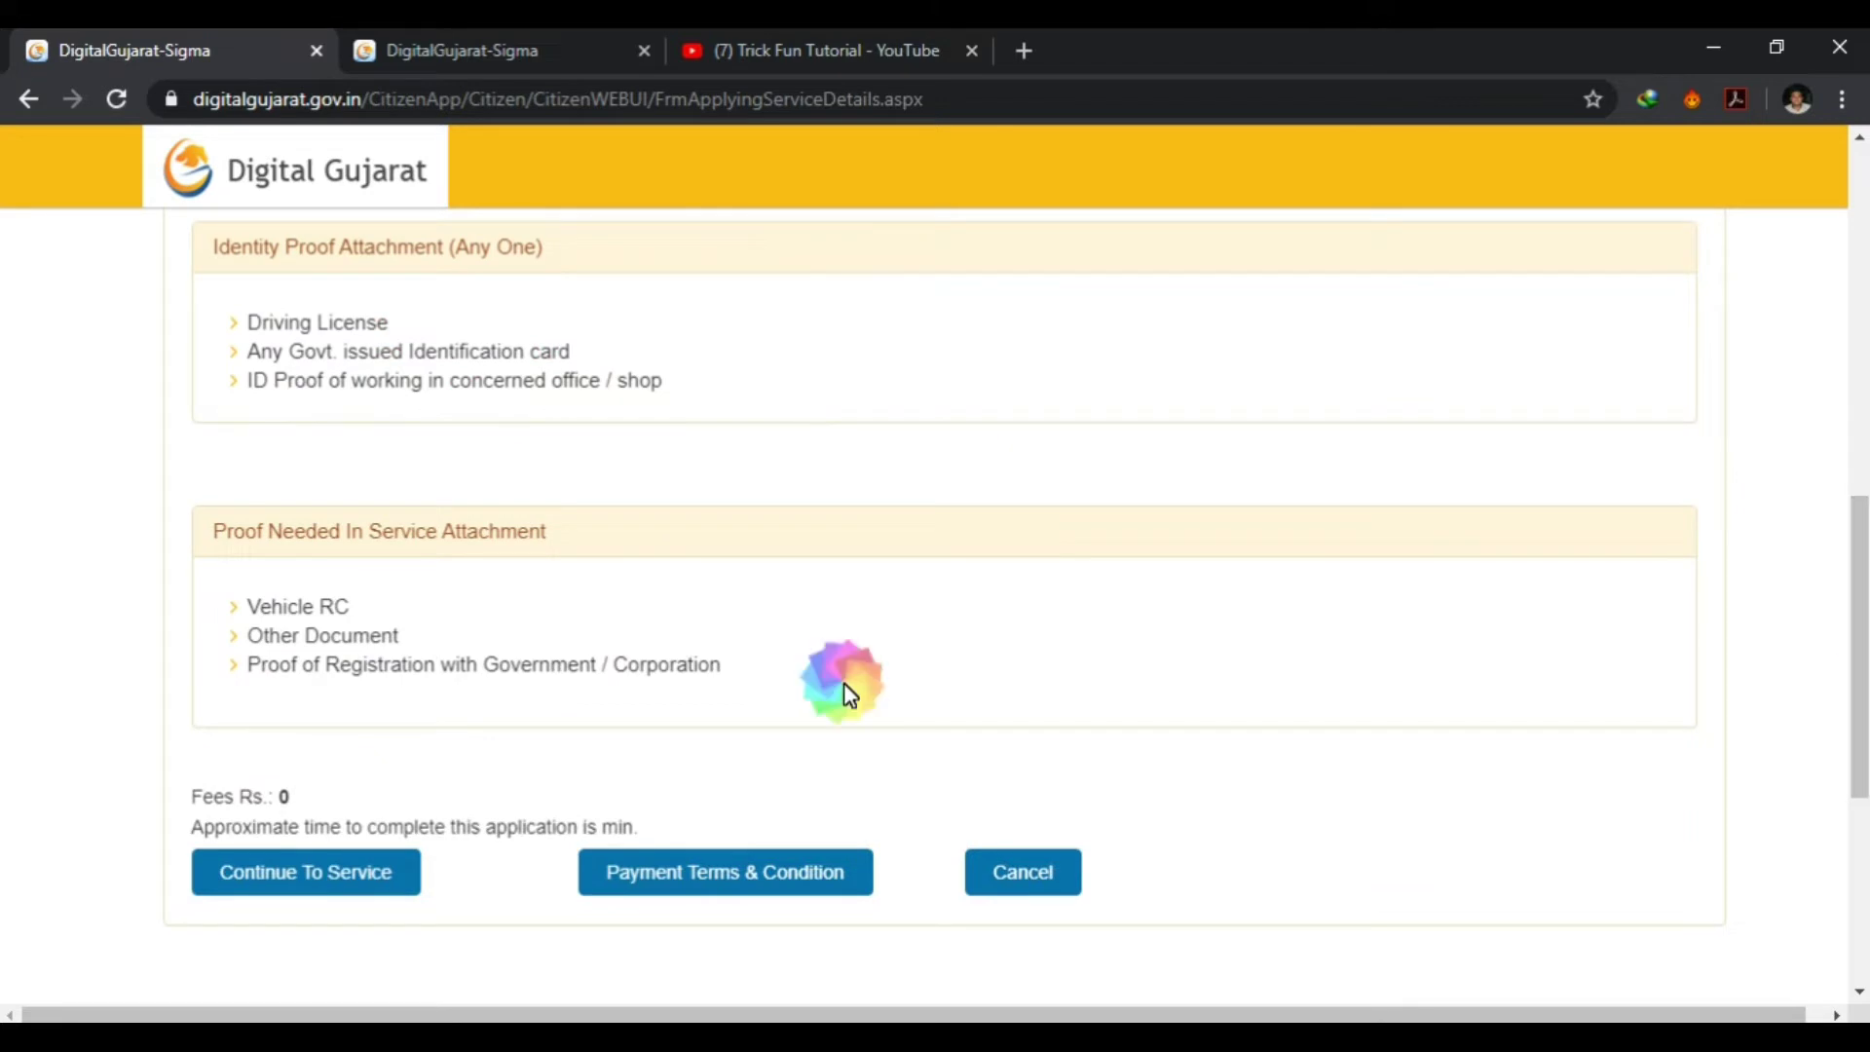
pyautogui.click(310, 881)
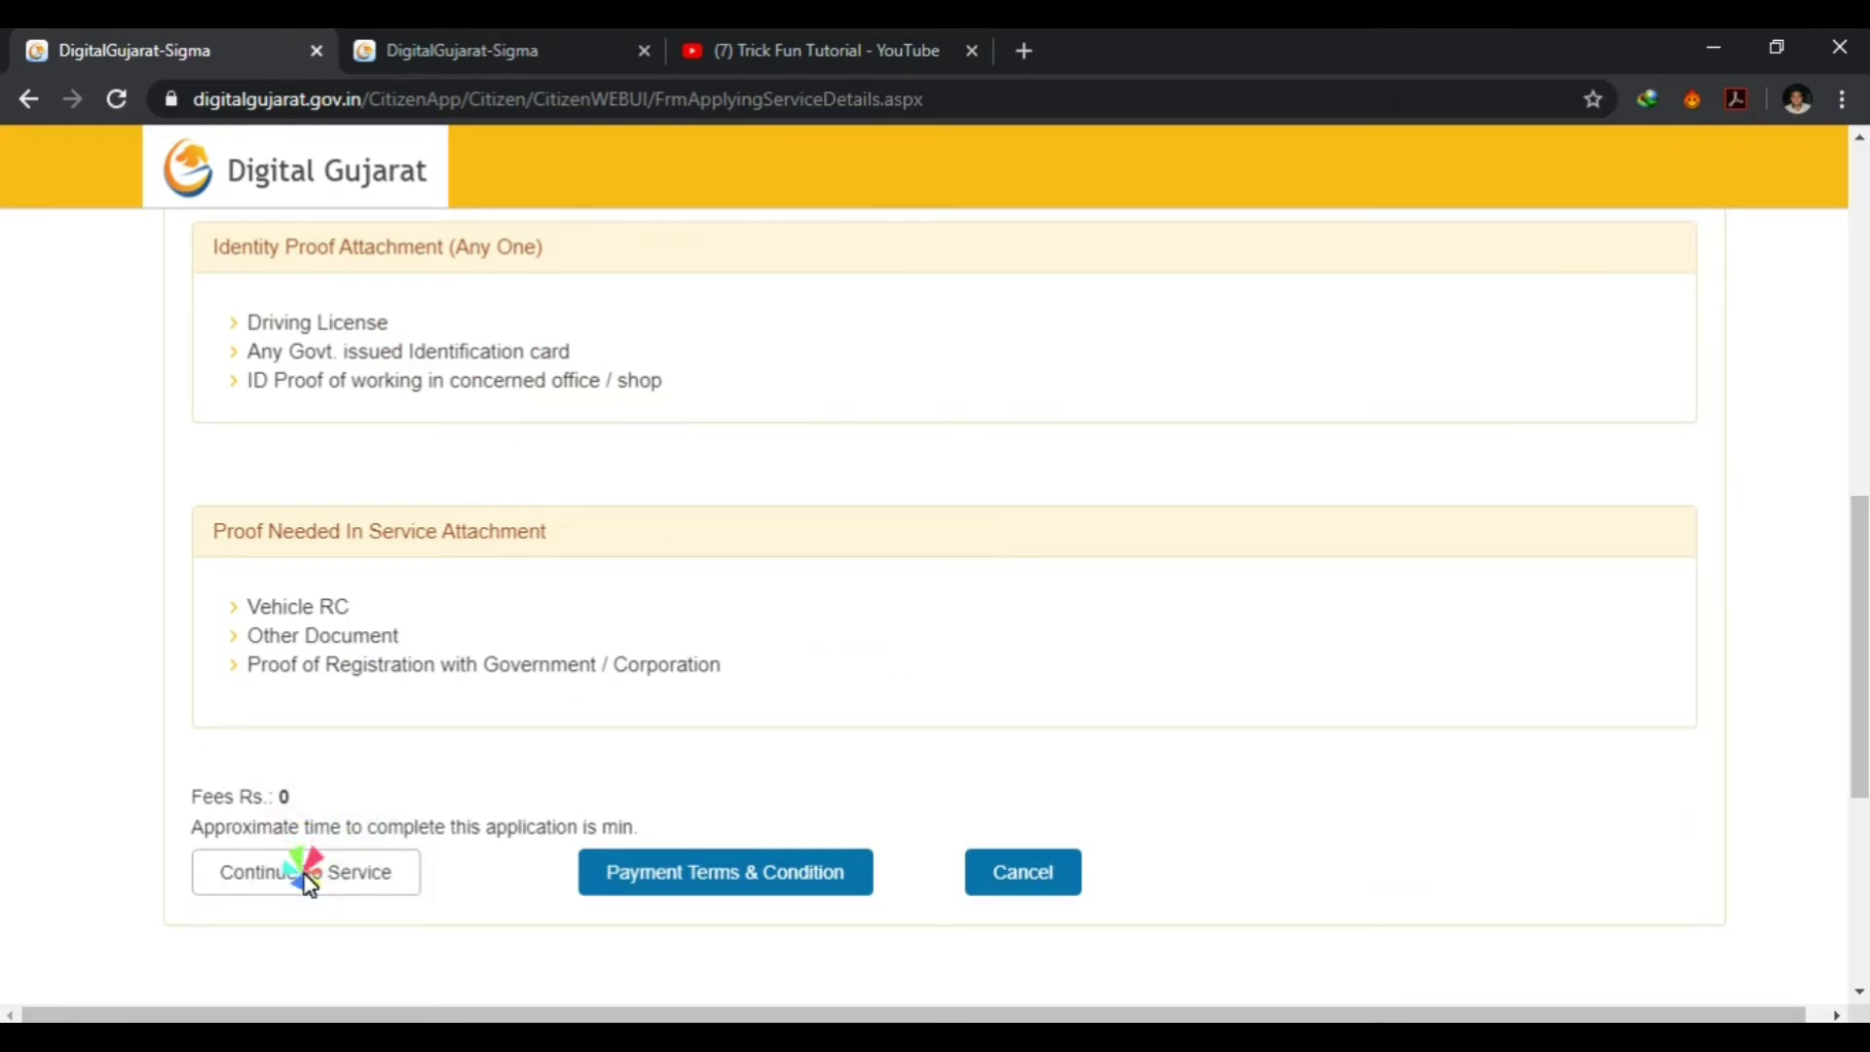
pyautogui.click(310, 881)
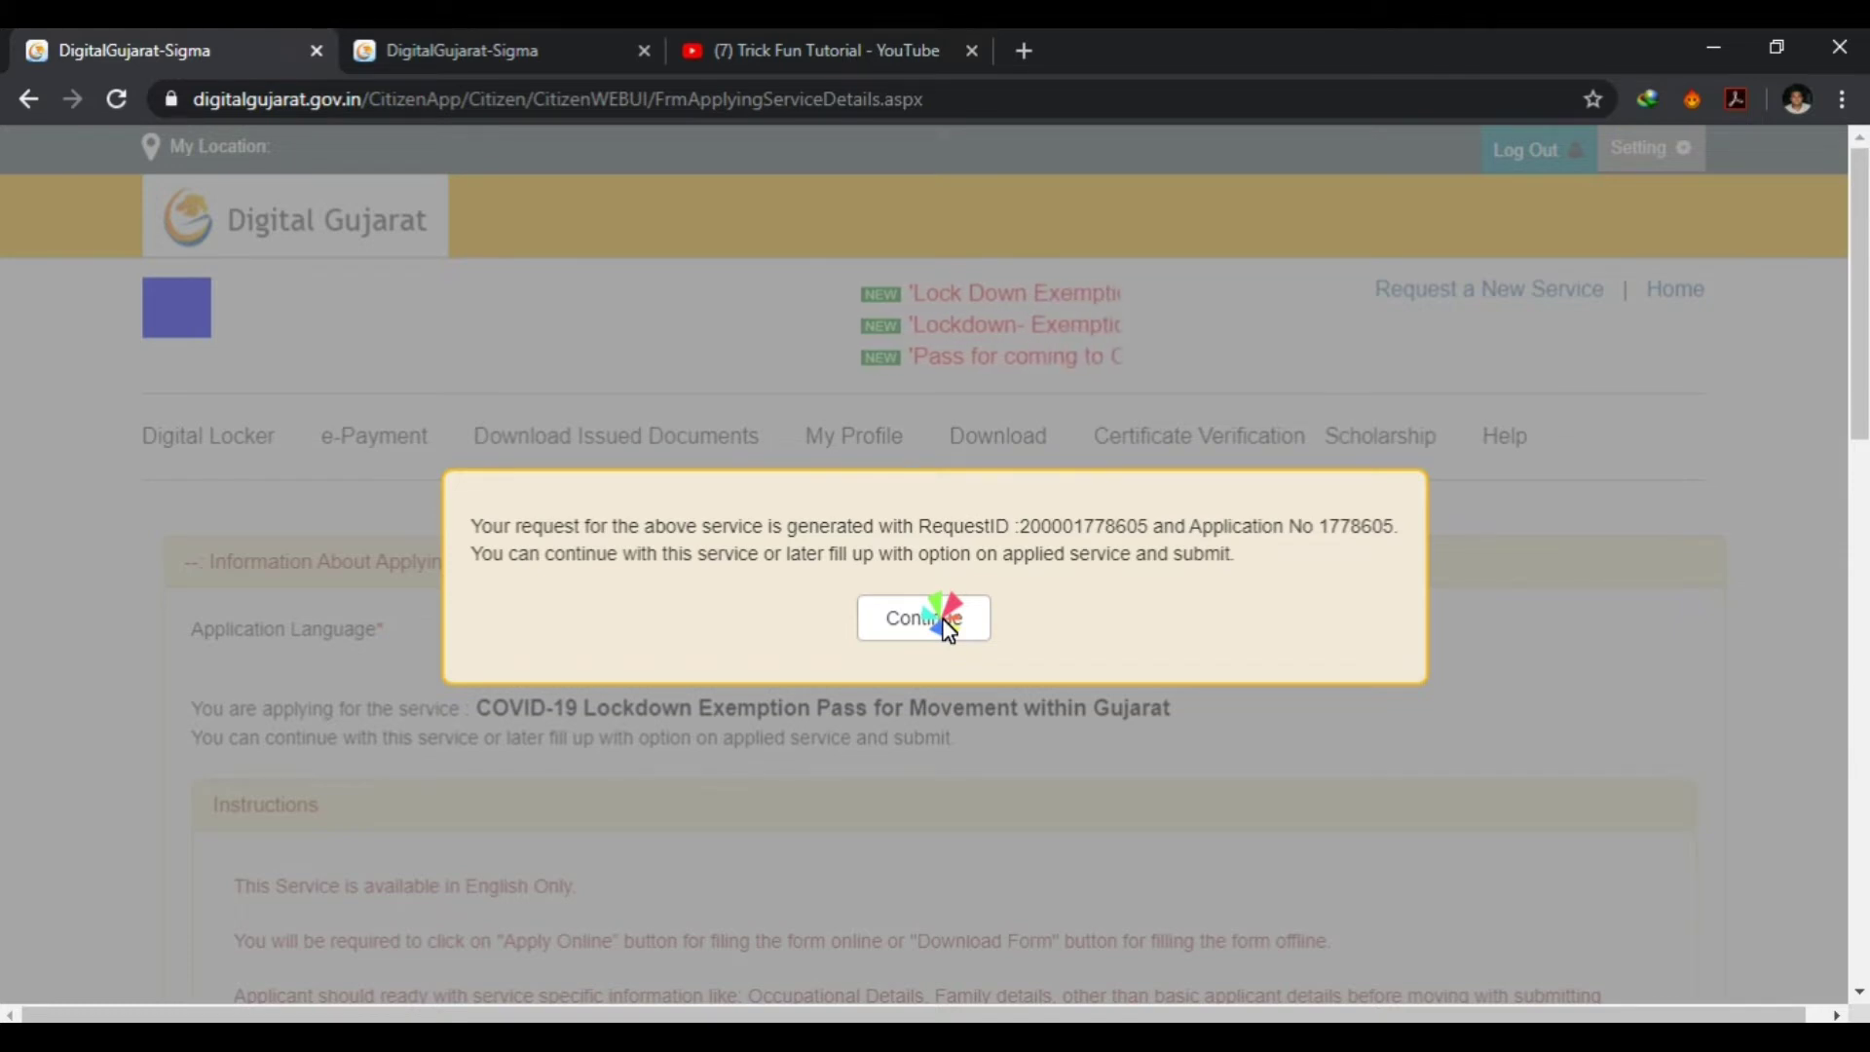
pyautogui.click(945, 623)
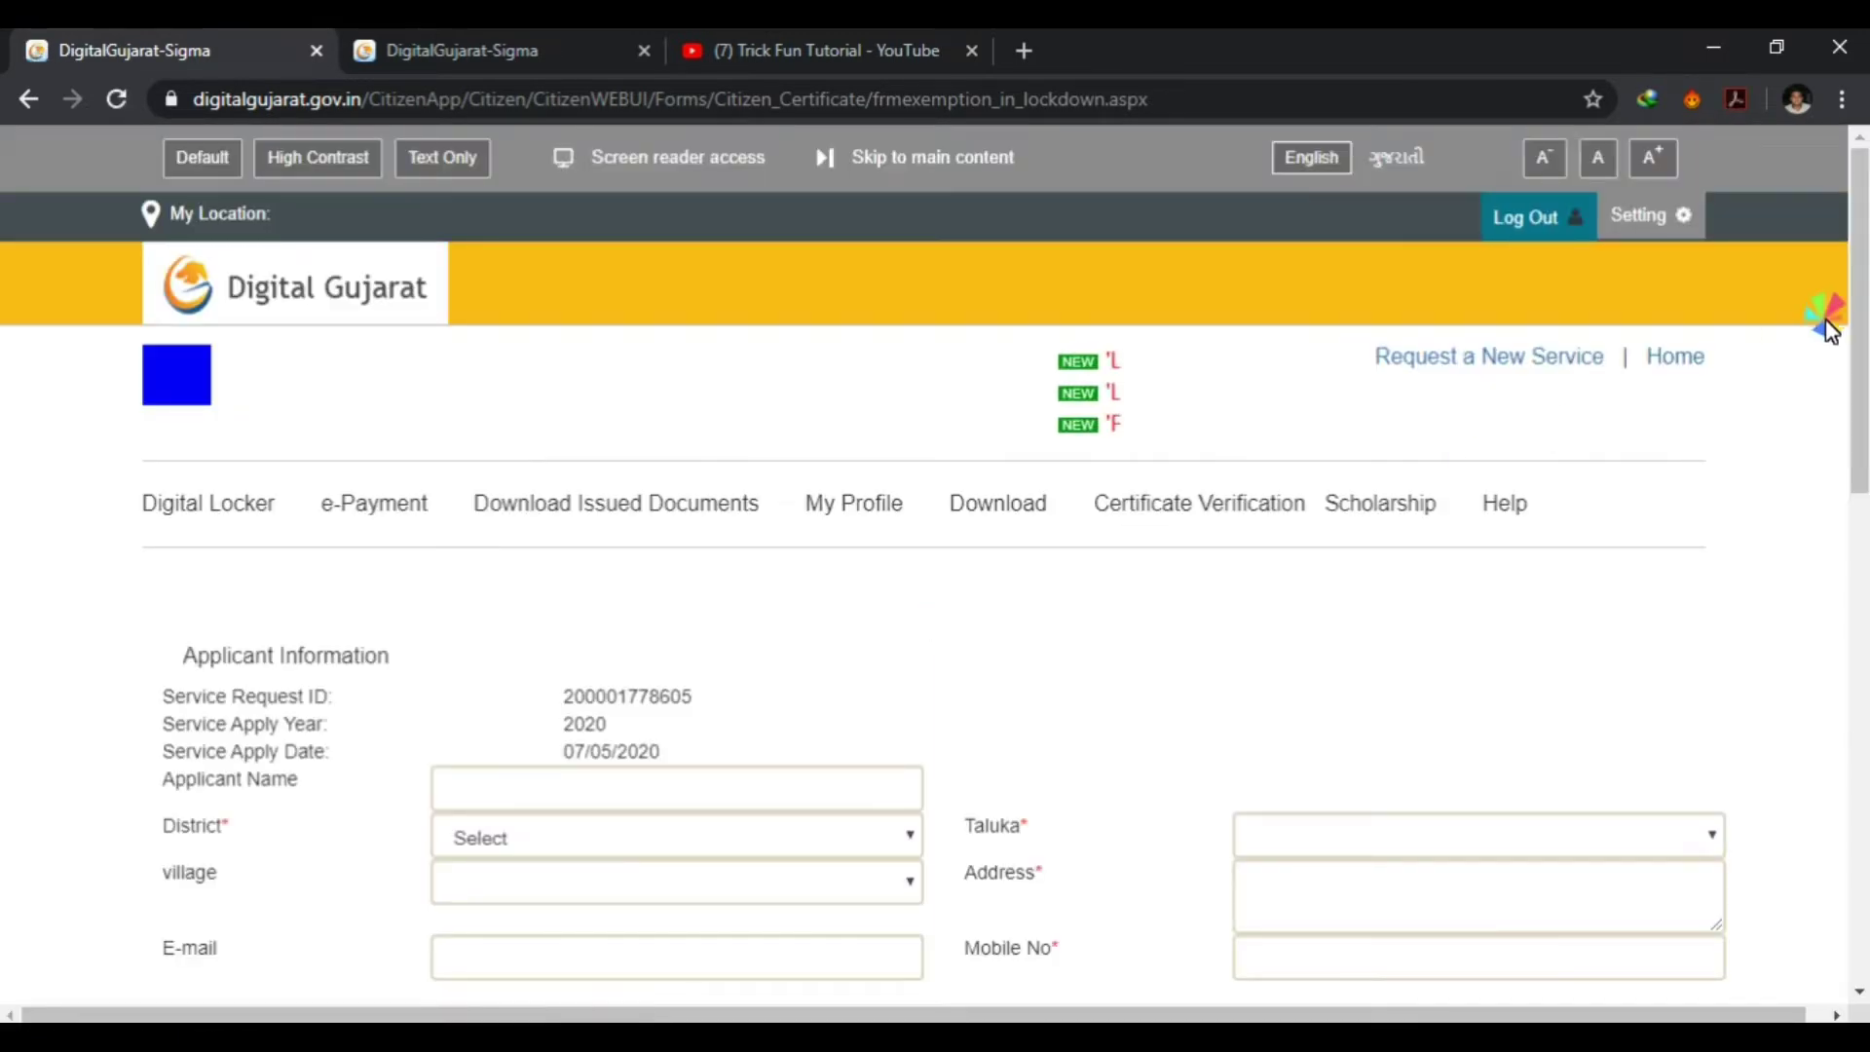
# Step: Enter the applicant's name and set district Gir Somnath and taluka Talala
pyautogui.moveTo(1860, 302); pyautogui.dragTo(1862, 457)
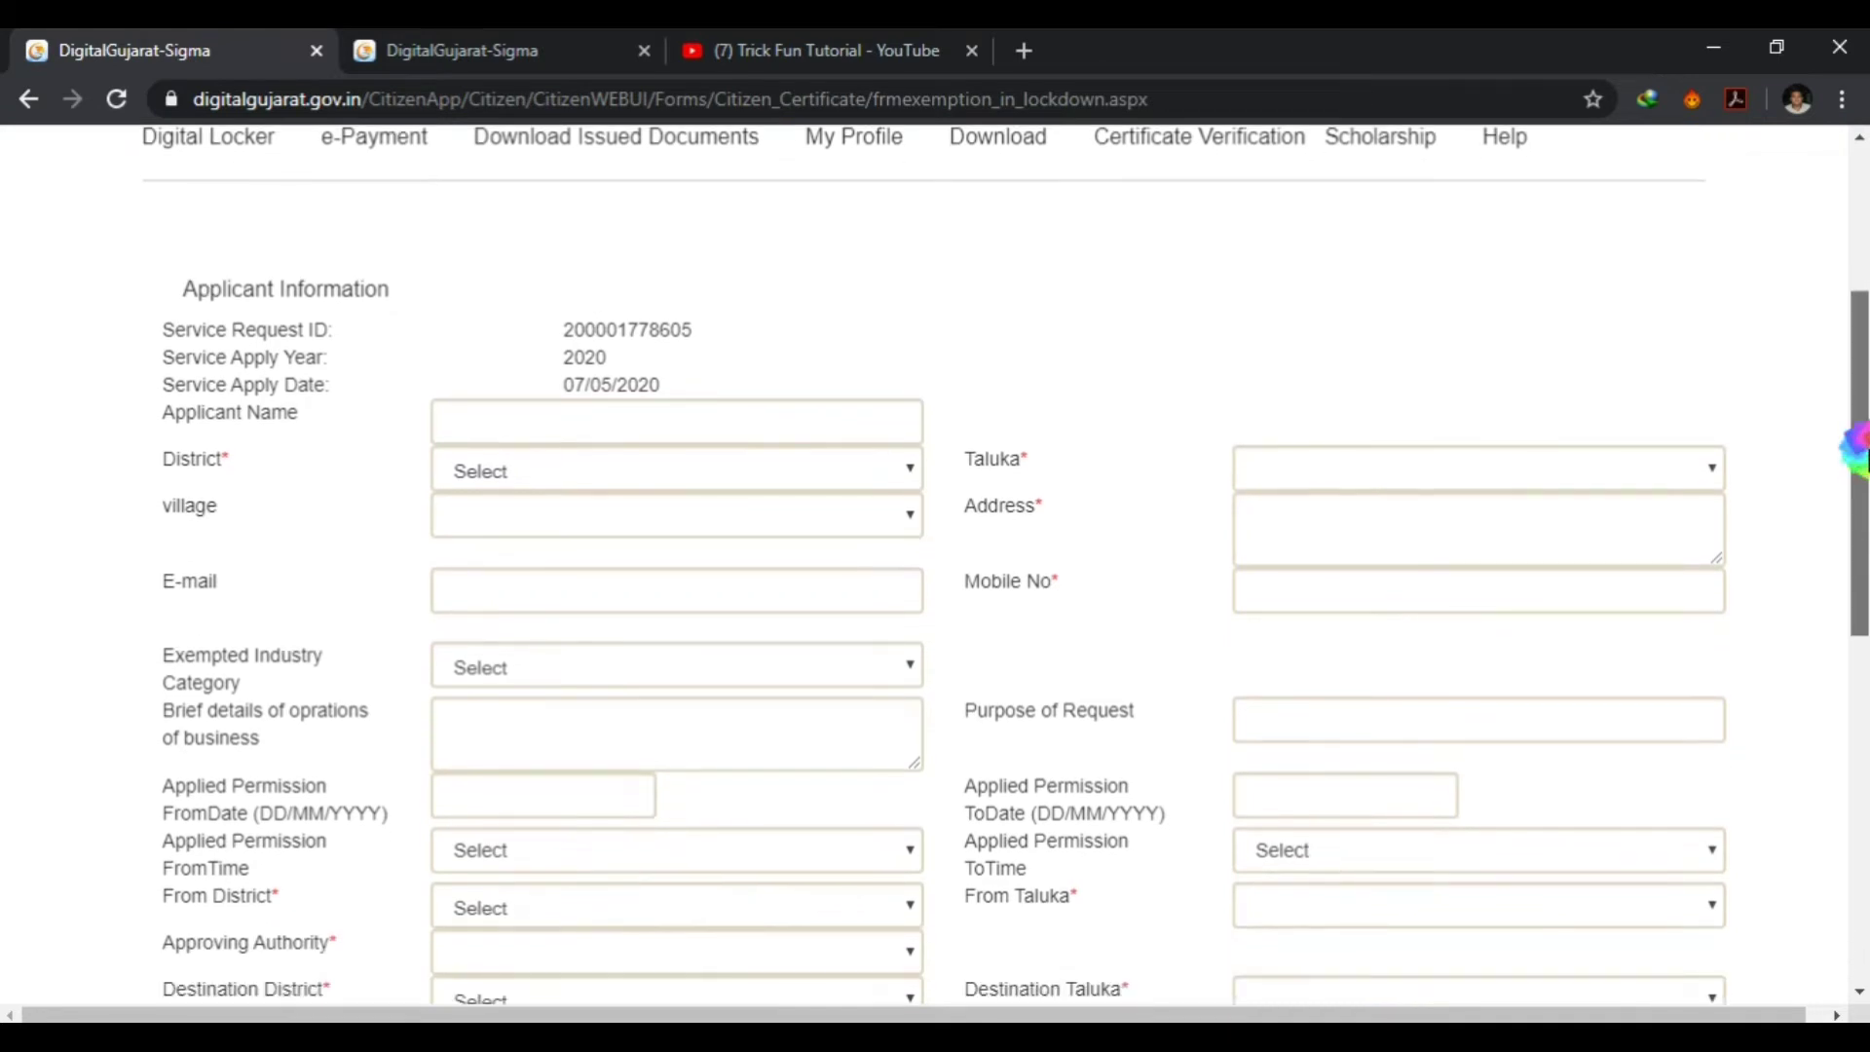
pyautogui.click(793, 421)
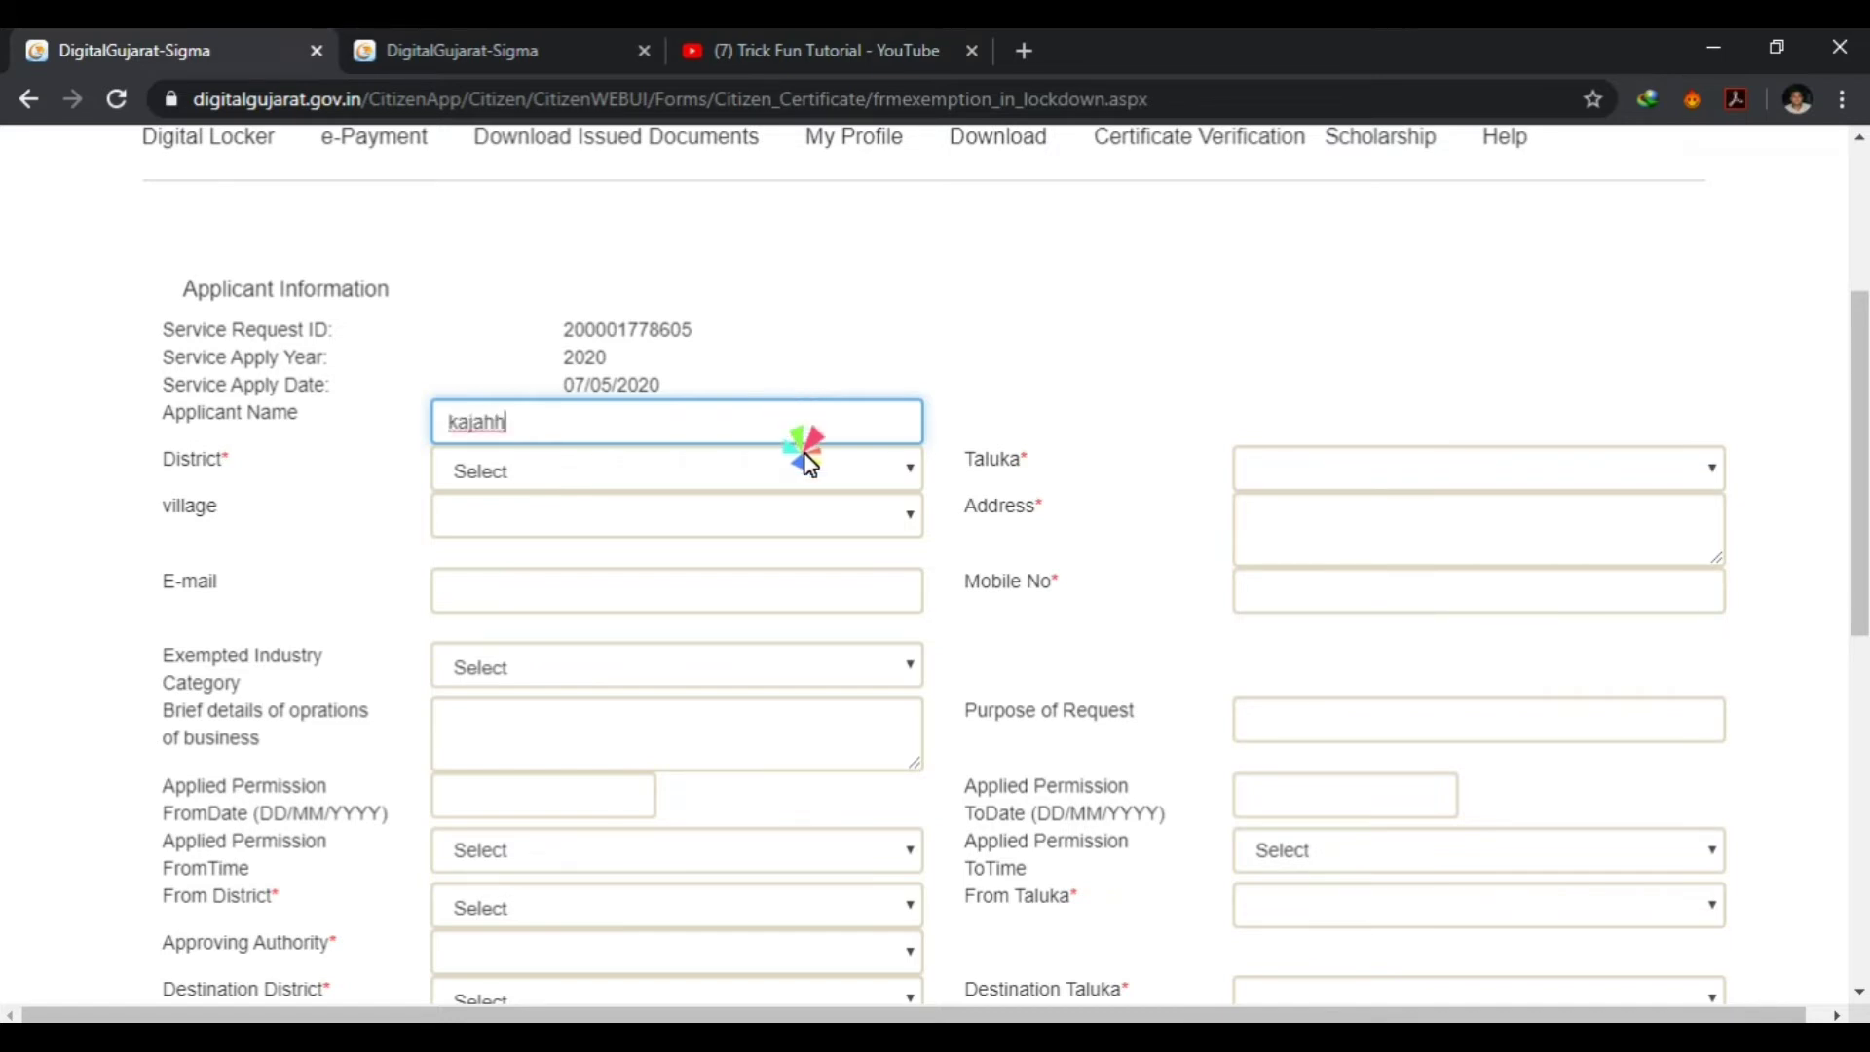
pyautogui.click(804, 456)
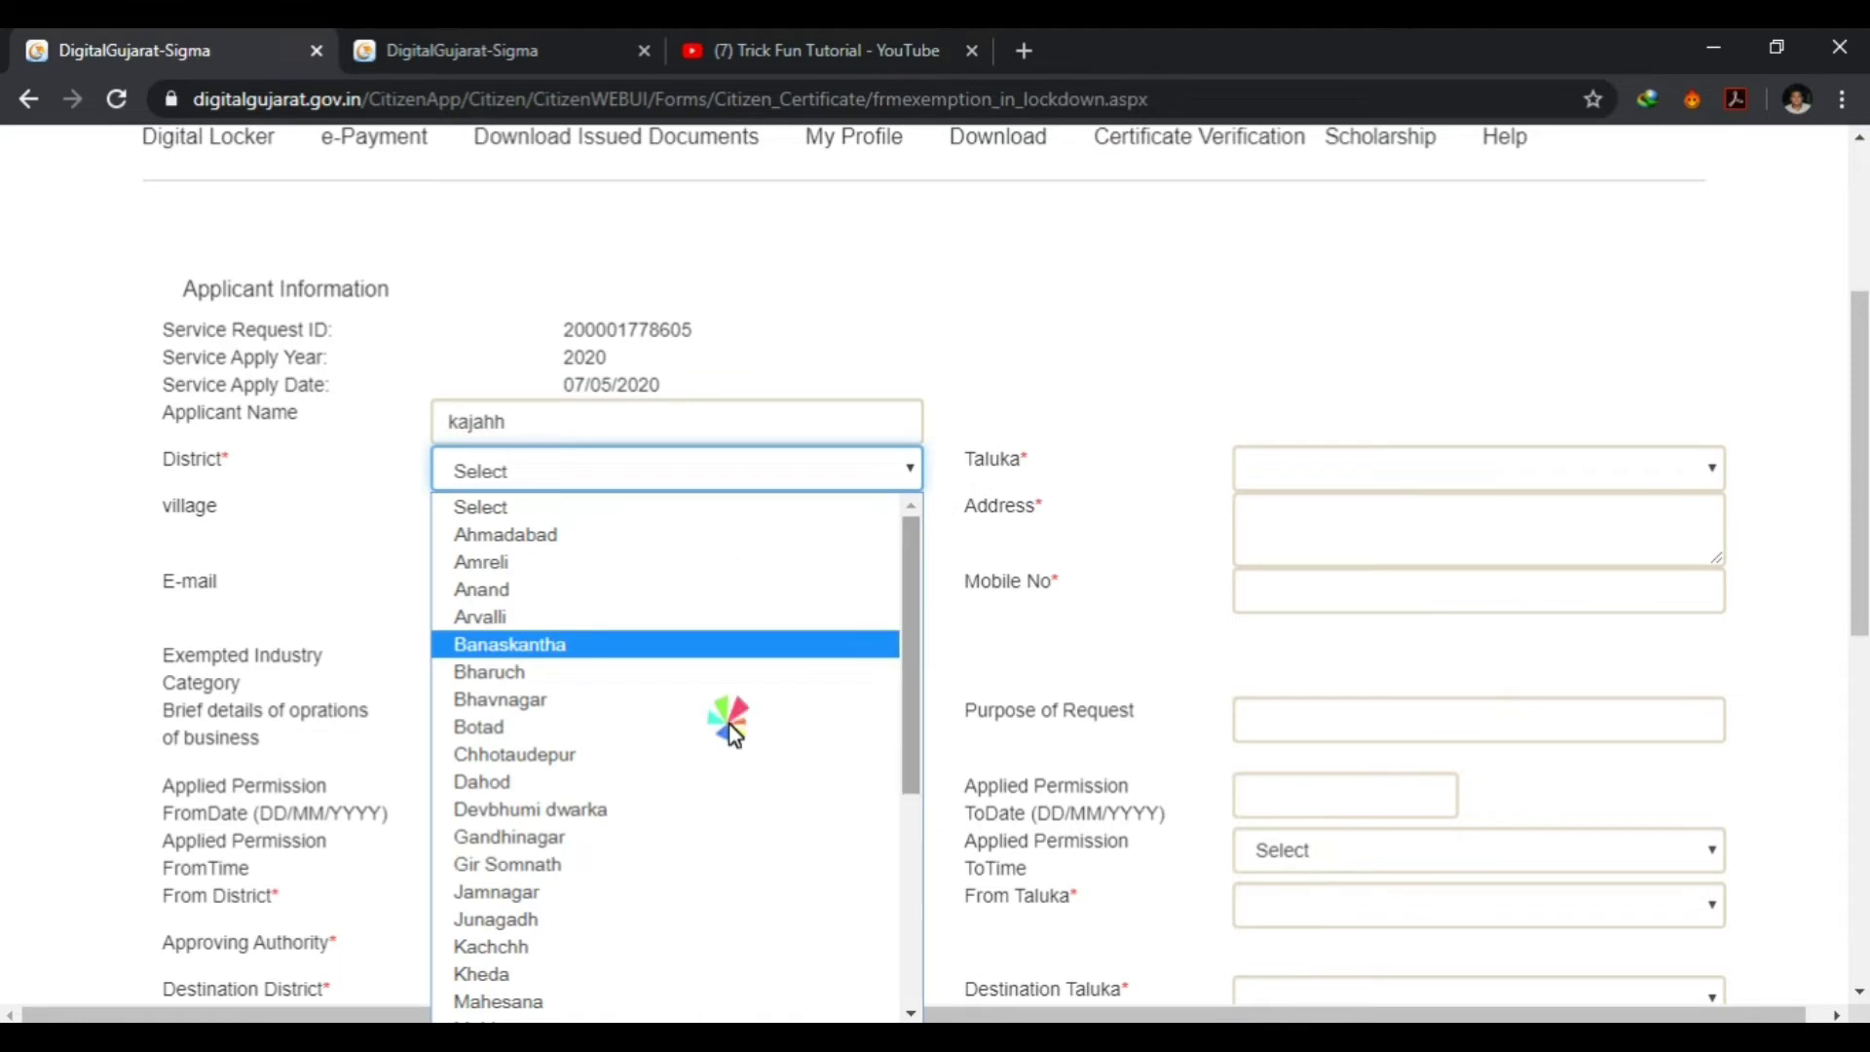
pyautogui.click(587, 865)
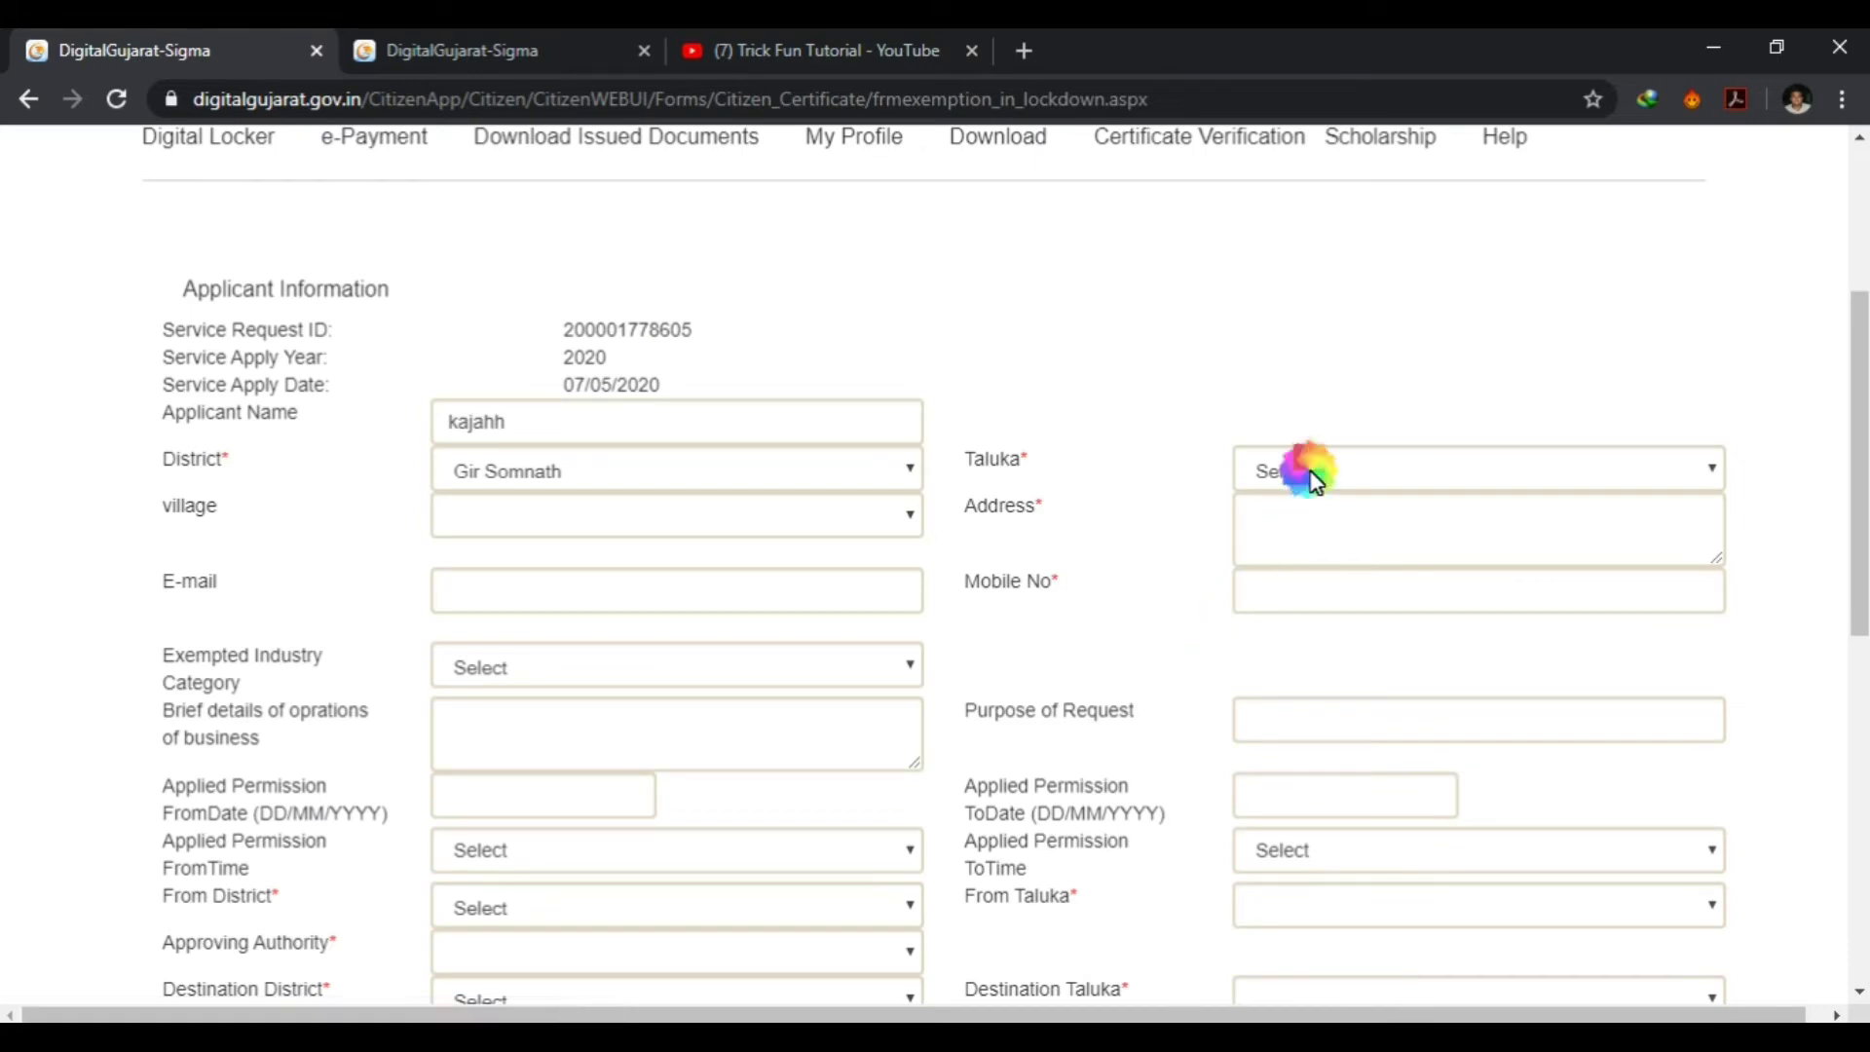
pyautogui.click(1306, 471)
pyautogui.click(1347, 580)
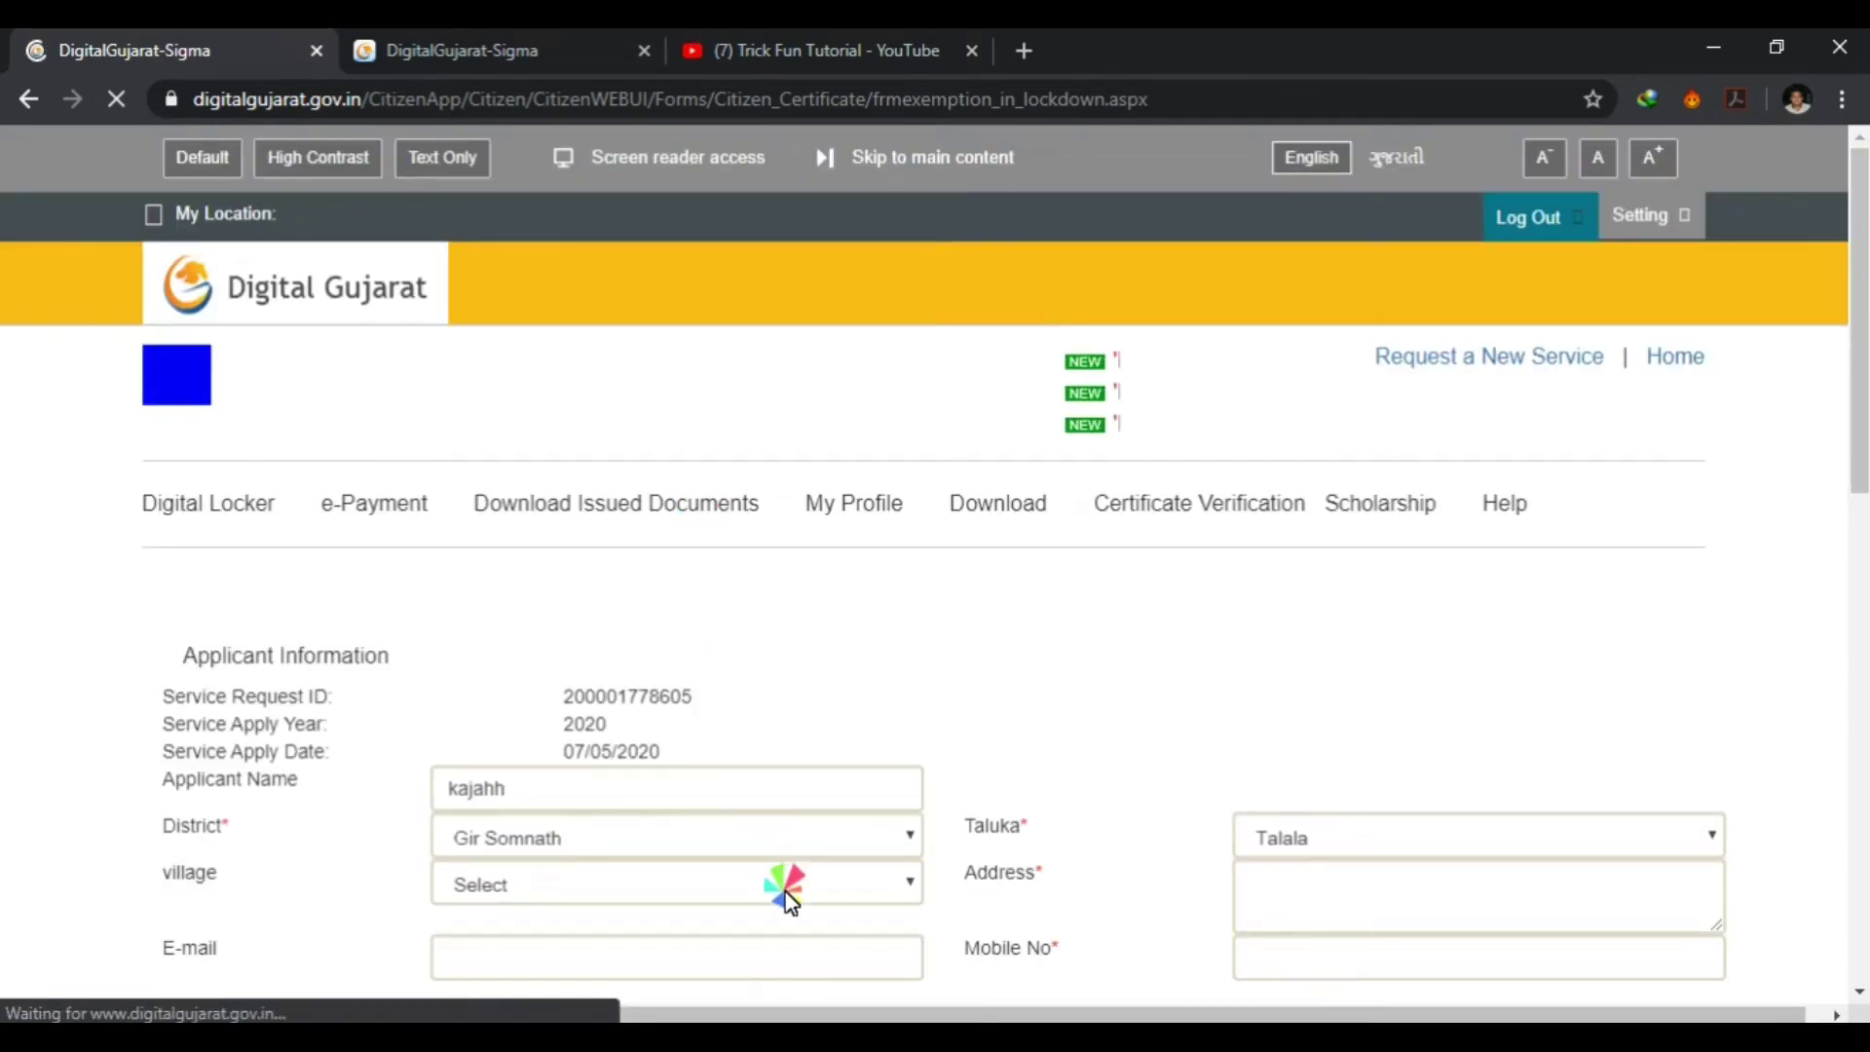
pyautogui.click(785, 865)
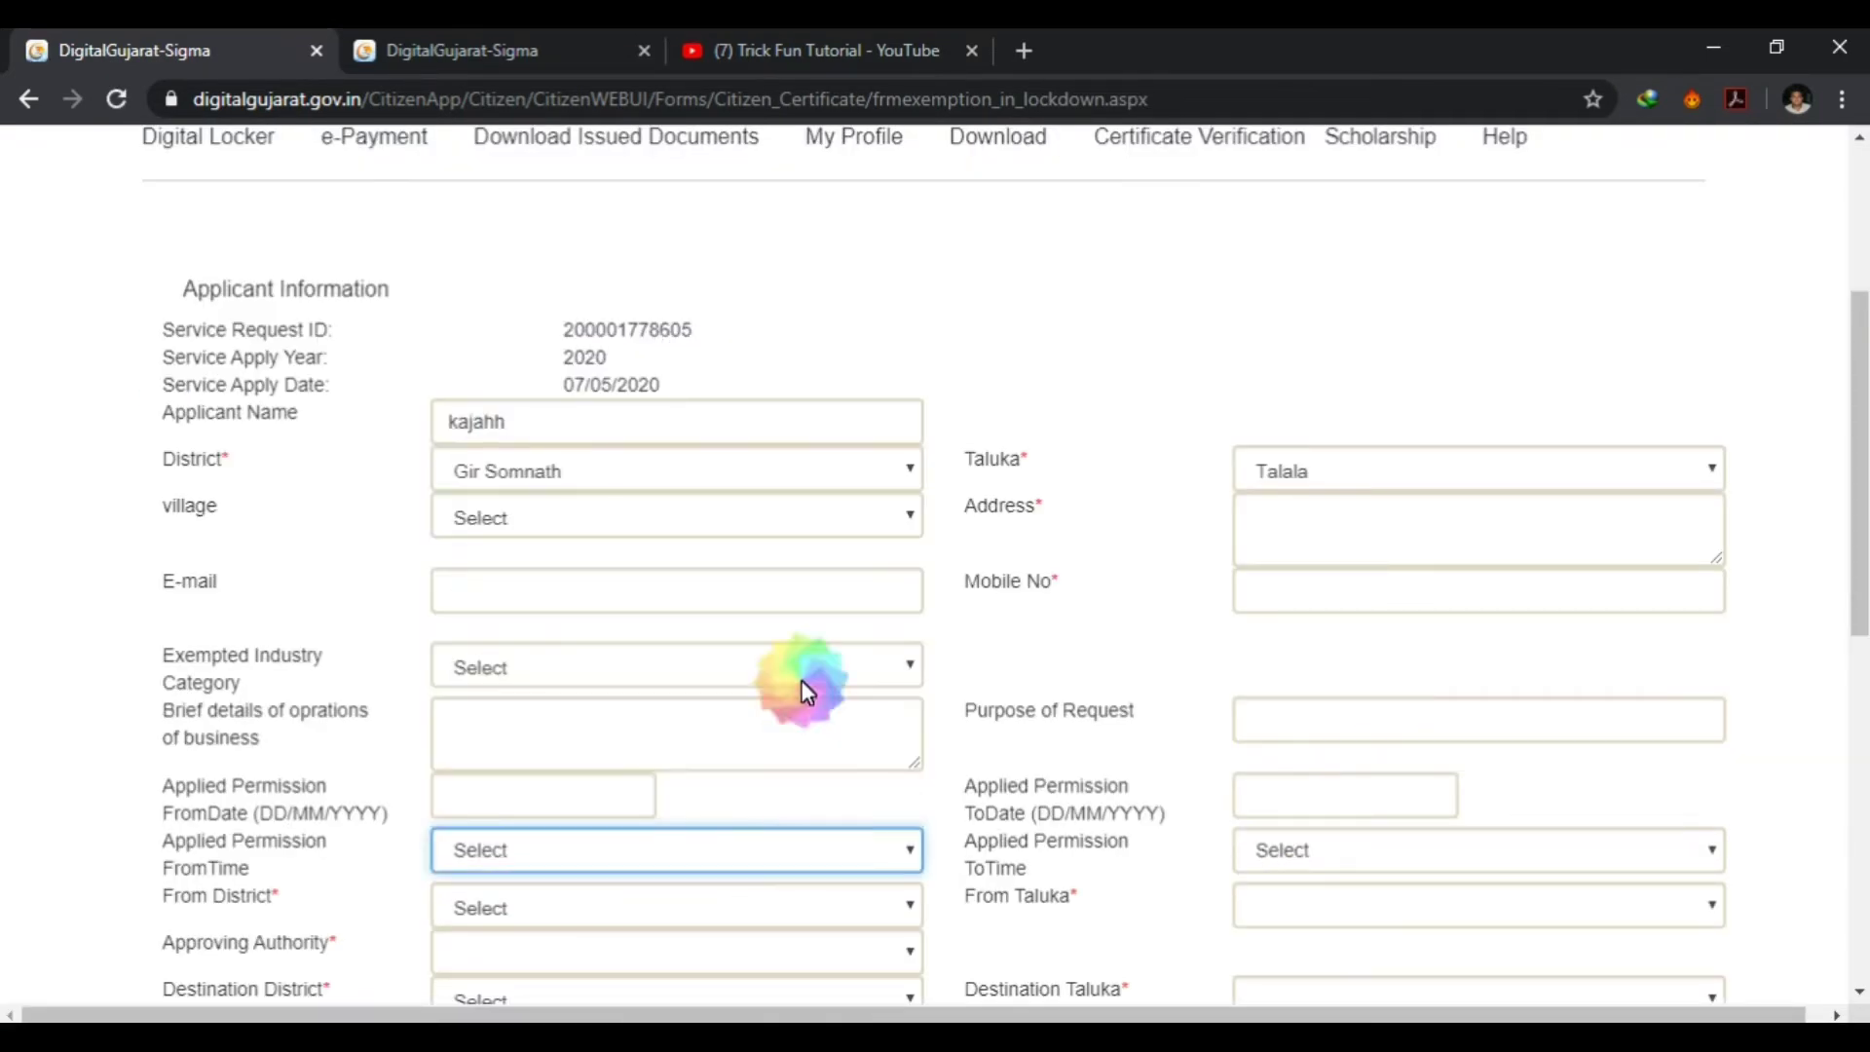
# Step: Set the village to Anida and autofill the address and mobile number
pyautogui.click(782, 526)
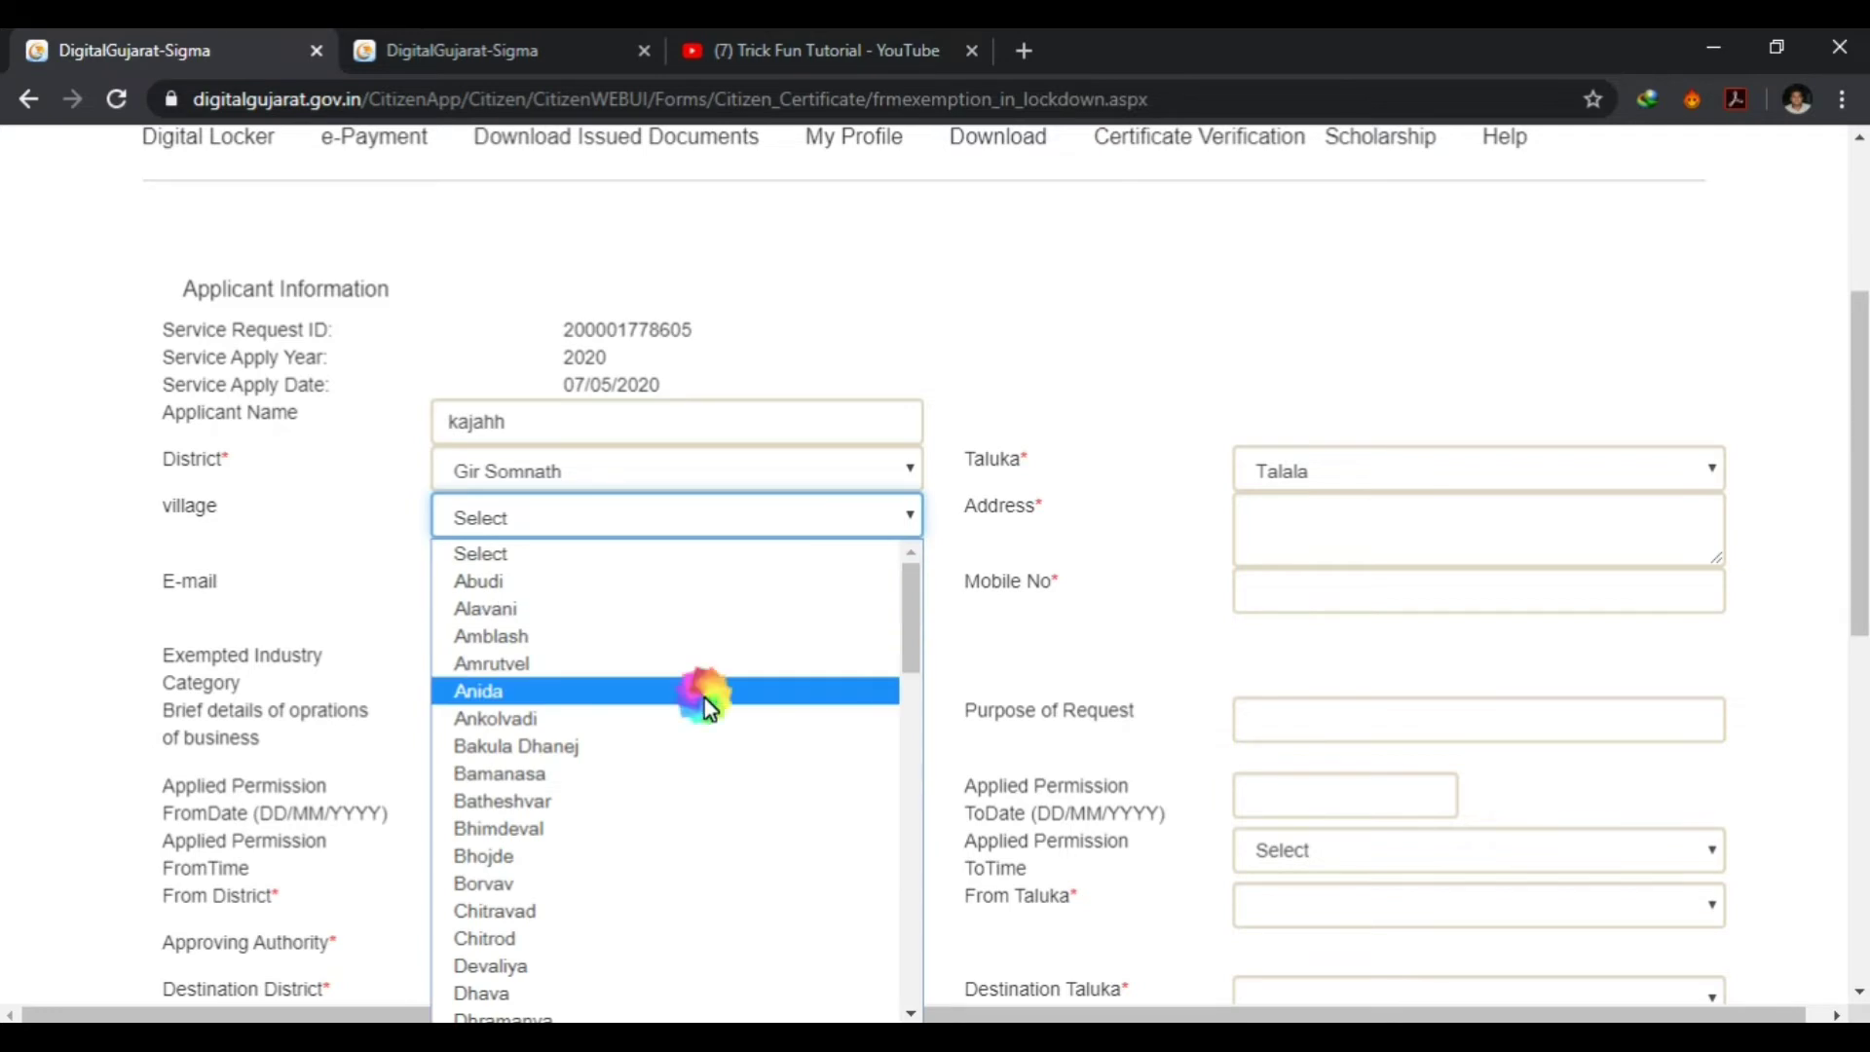
pyautogui.click(704, 692)
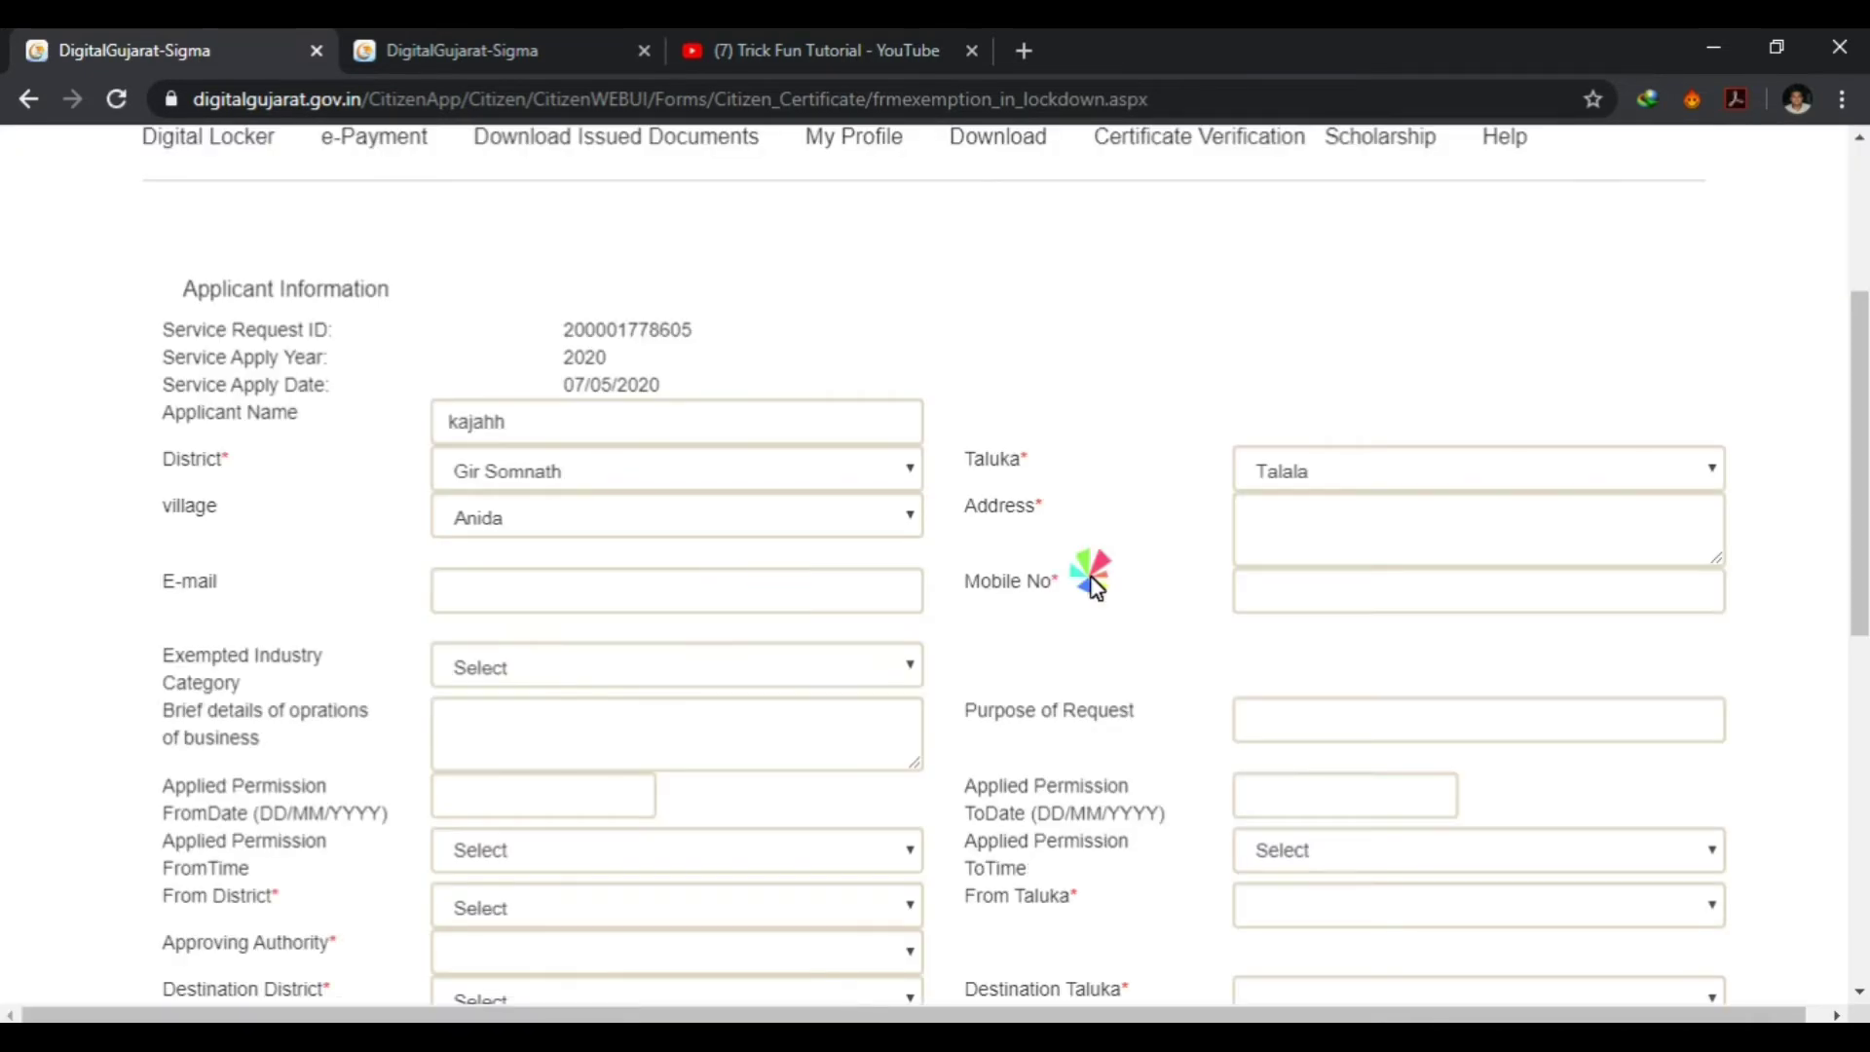
pyautogui.click(1375, 599)
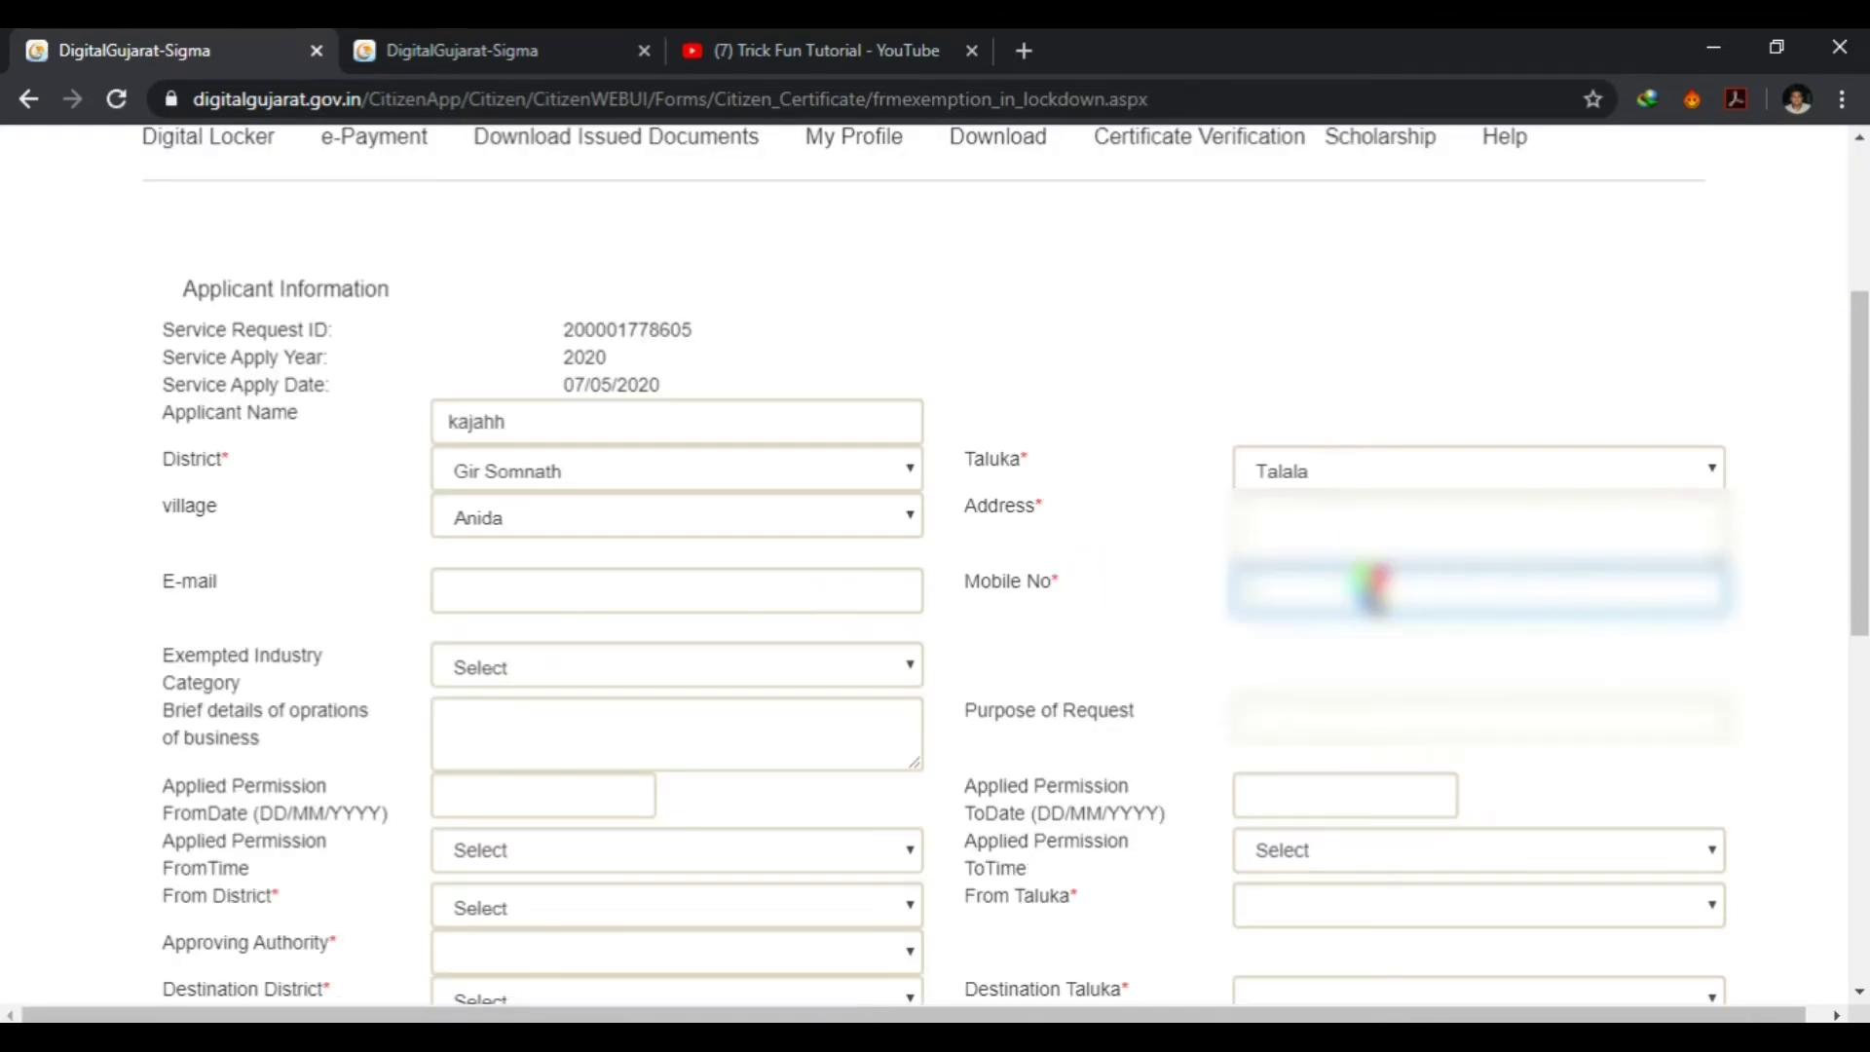
pyautogui.click(1374, 521)
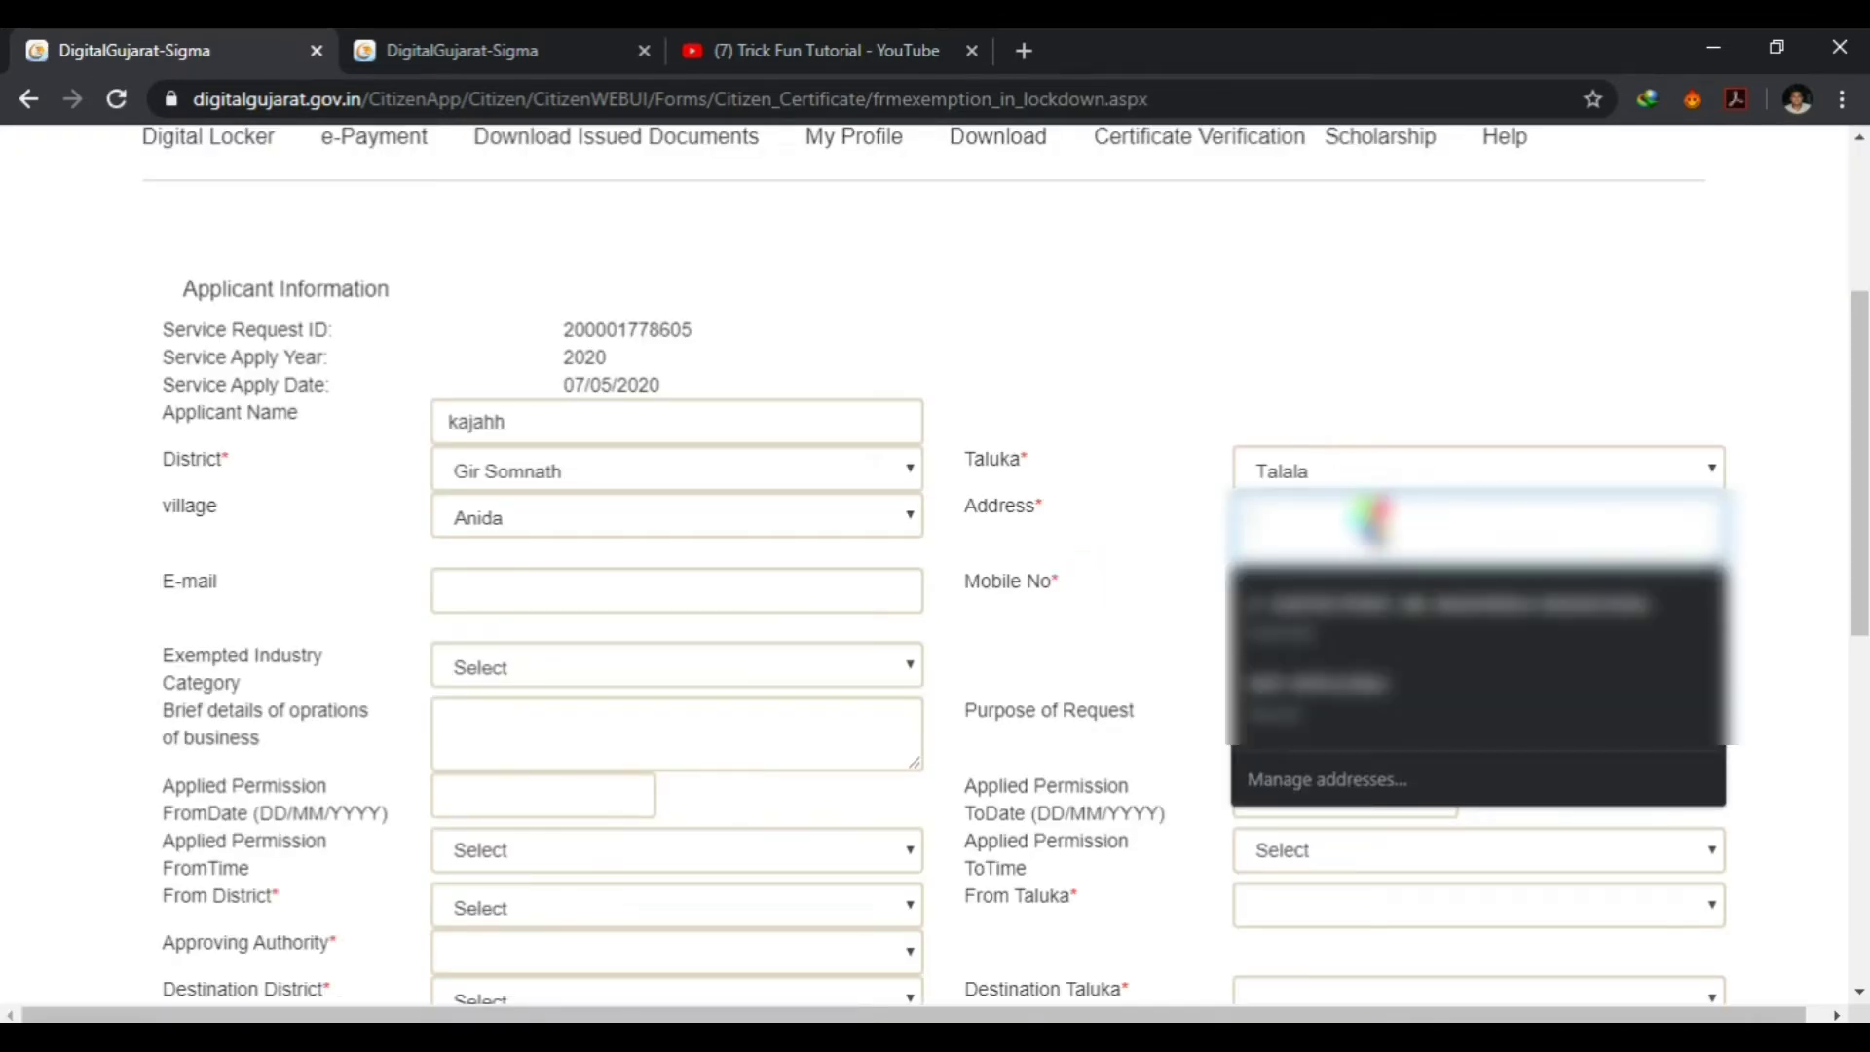
pyautogui.click(1403, 609)
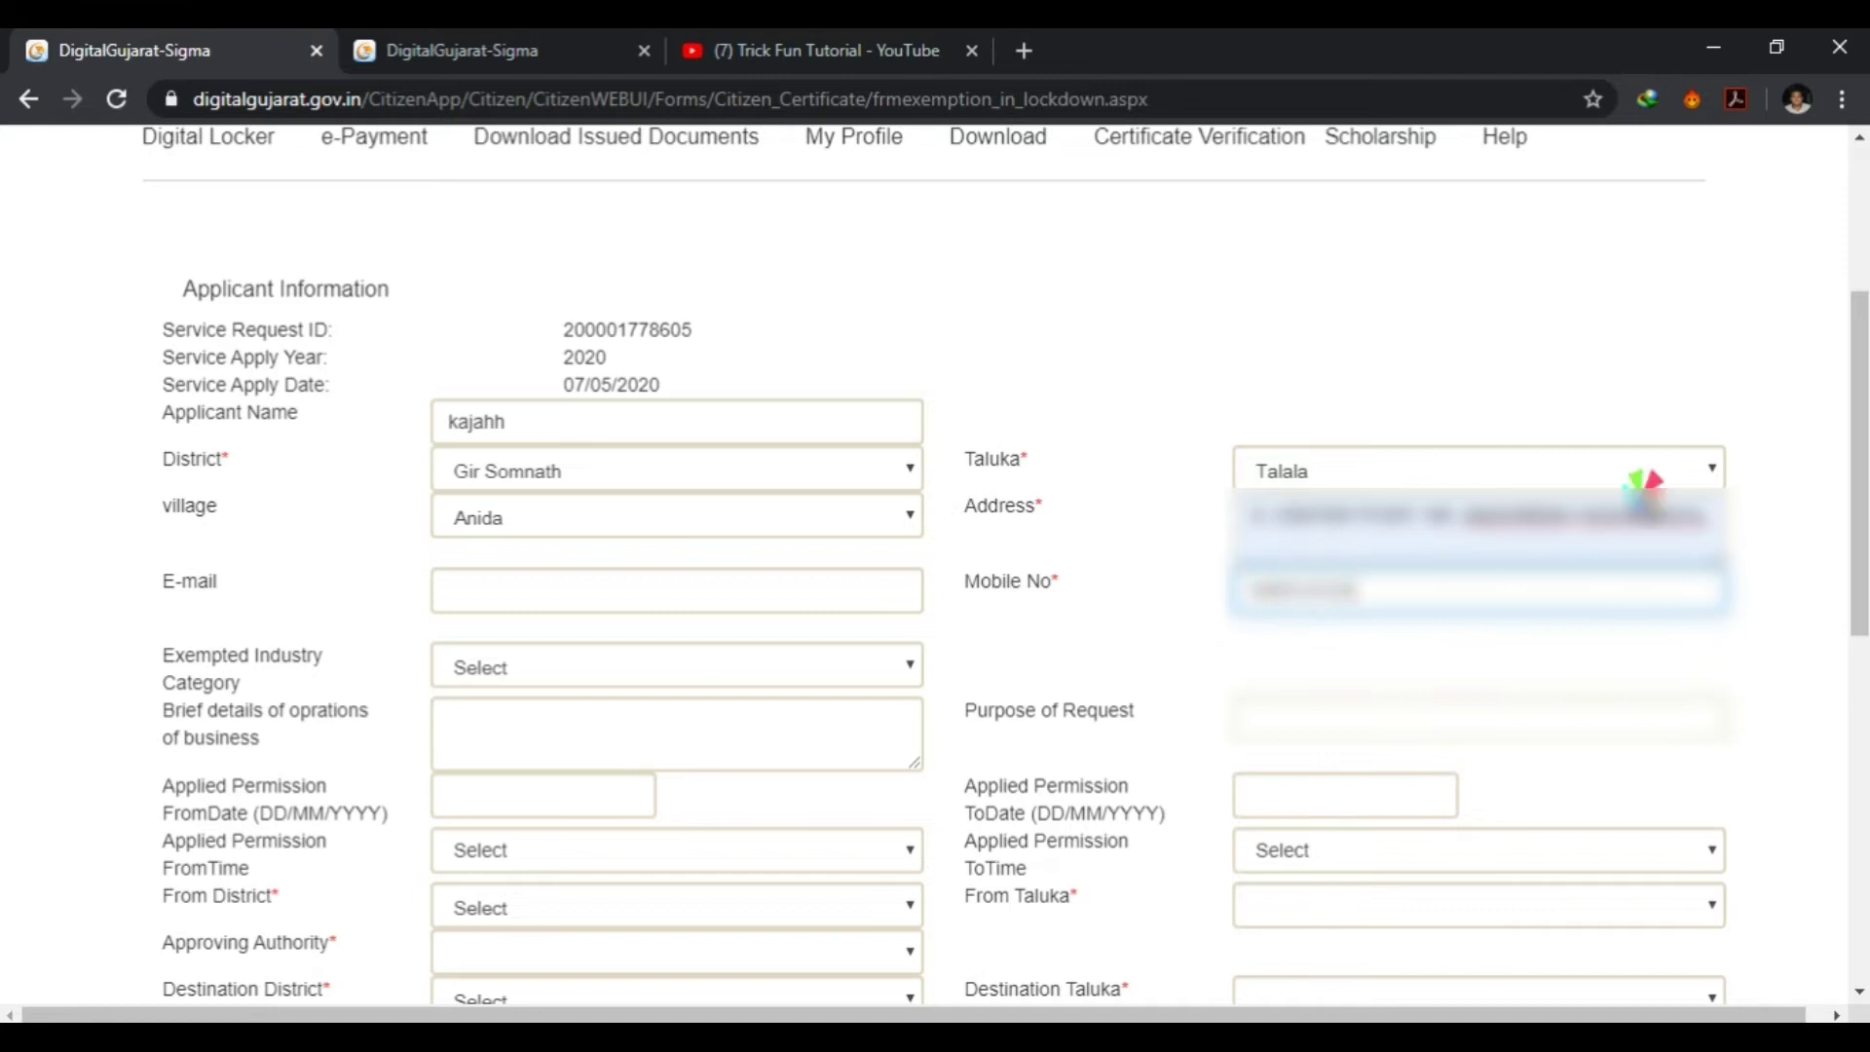
pyautogui.moveTo(1855, 453); pyautogui.dragTo(1856, 541)
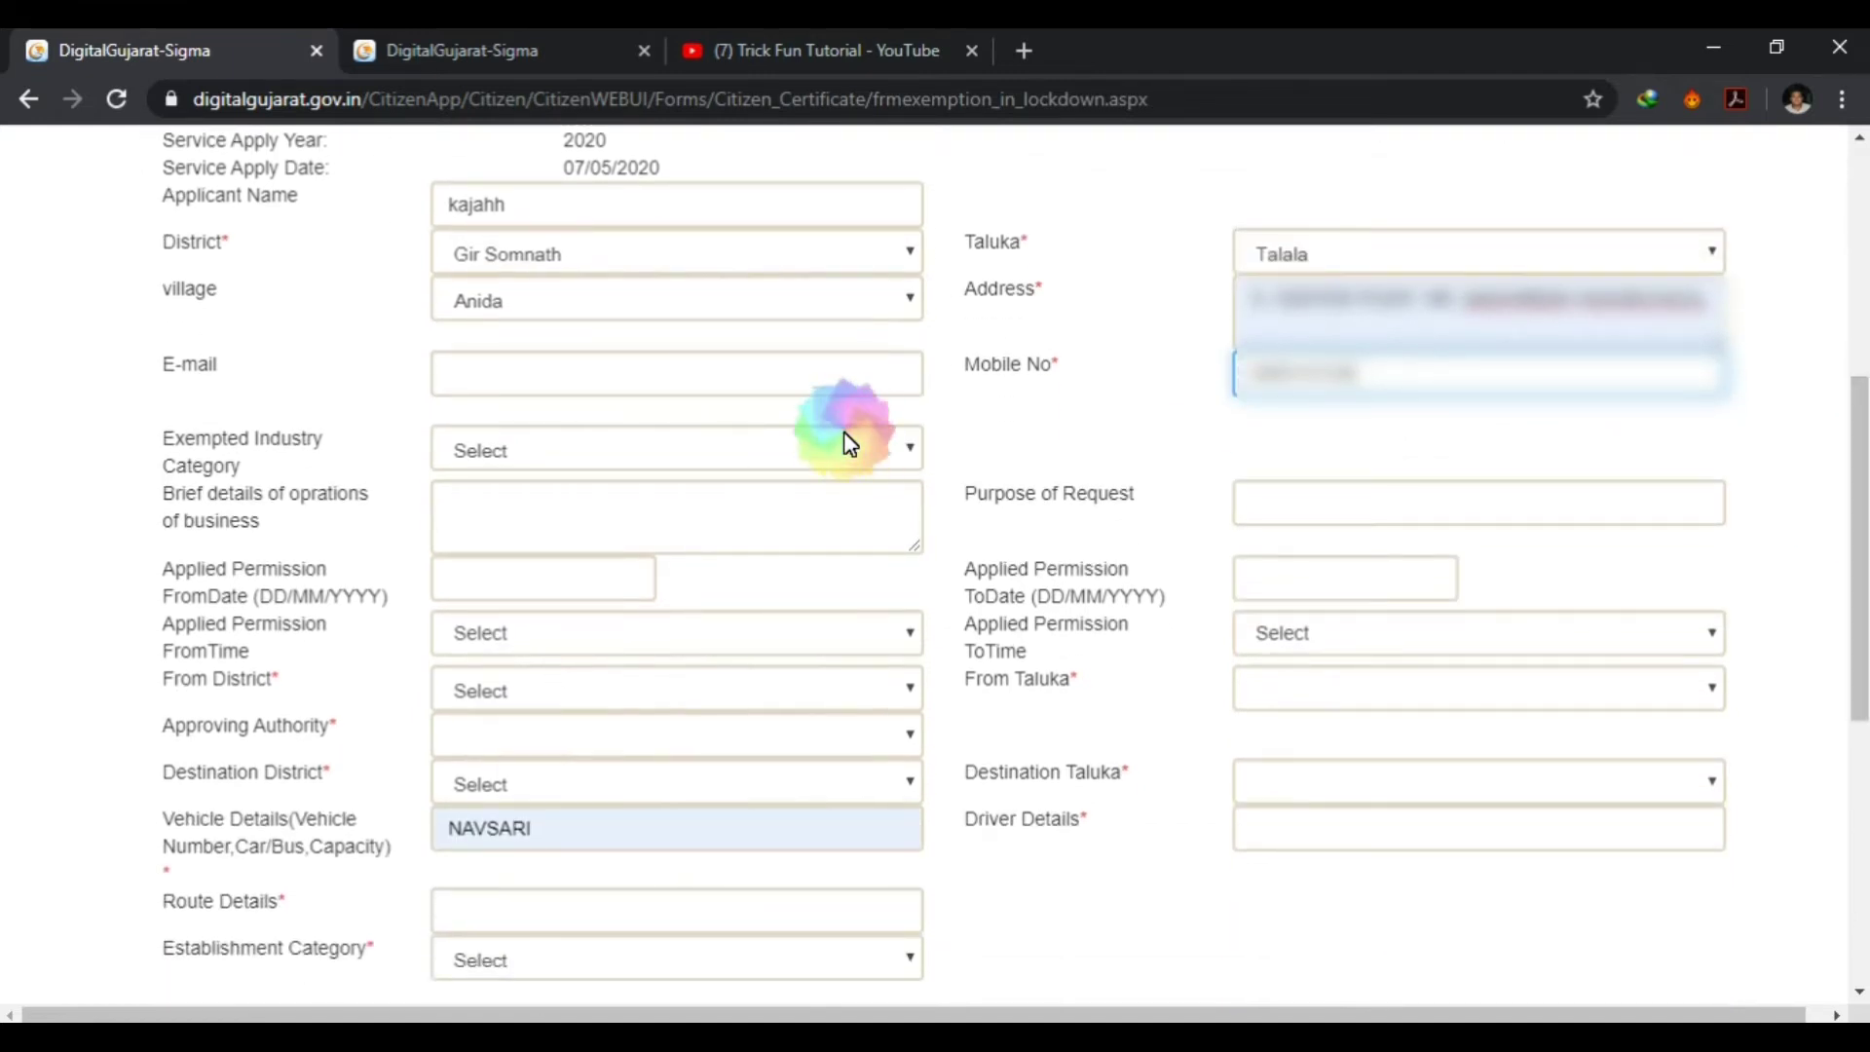
# Step: Choose industry category Misc and enter 'bring home relative' as business details and purpose
pyautogui.click(756, 457)
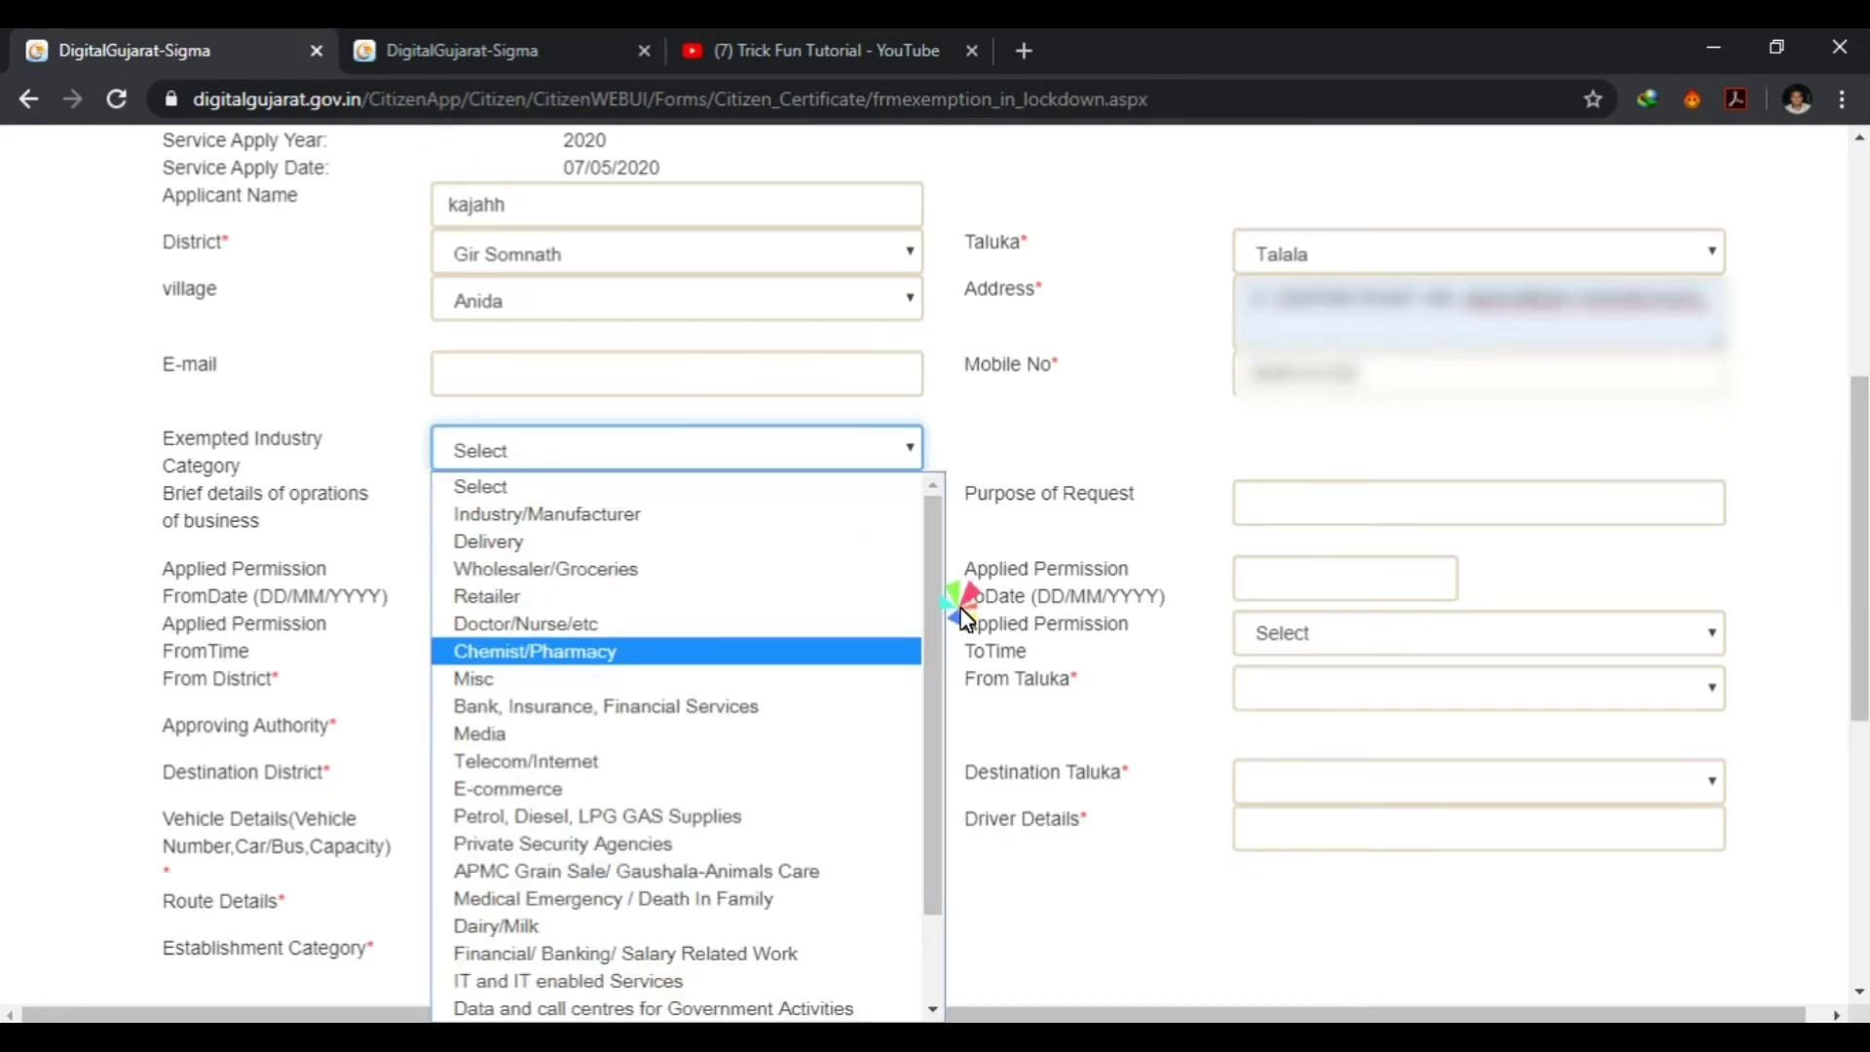
pyautogui.scroll(-2, 935, 701)
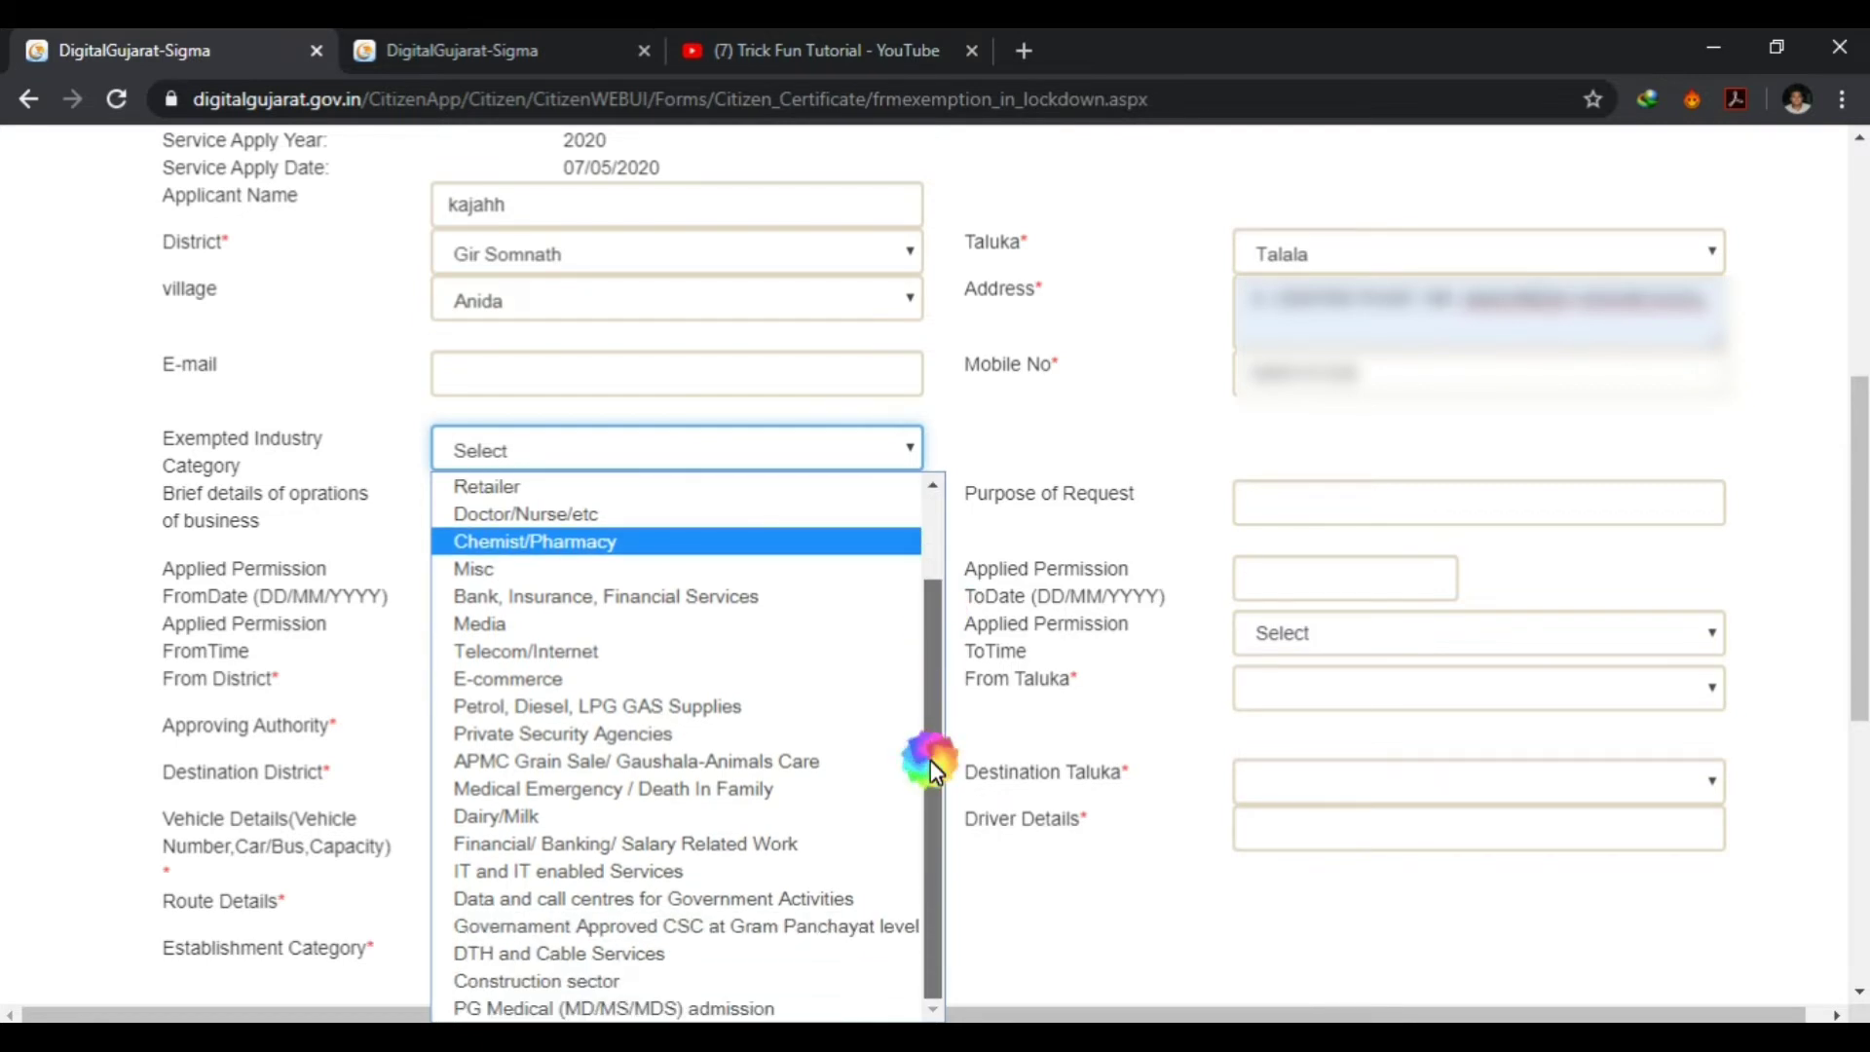
pyautogui.scroll(1, 926, 735)
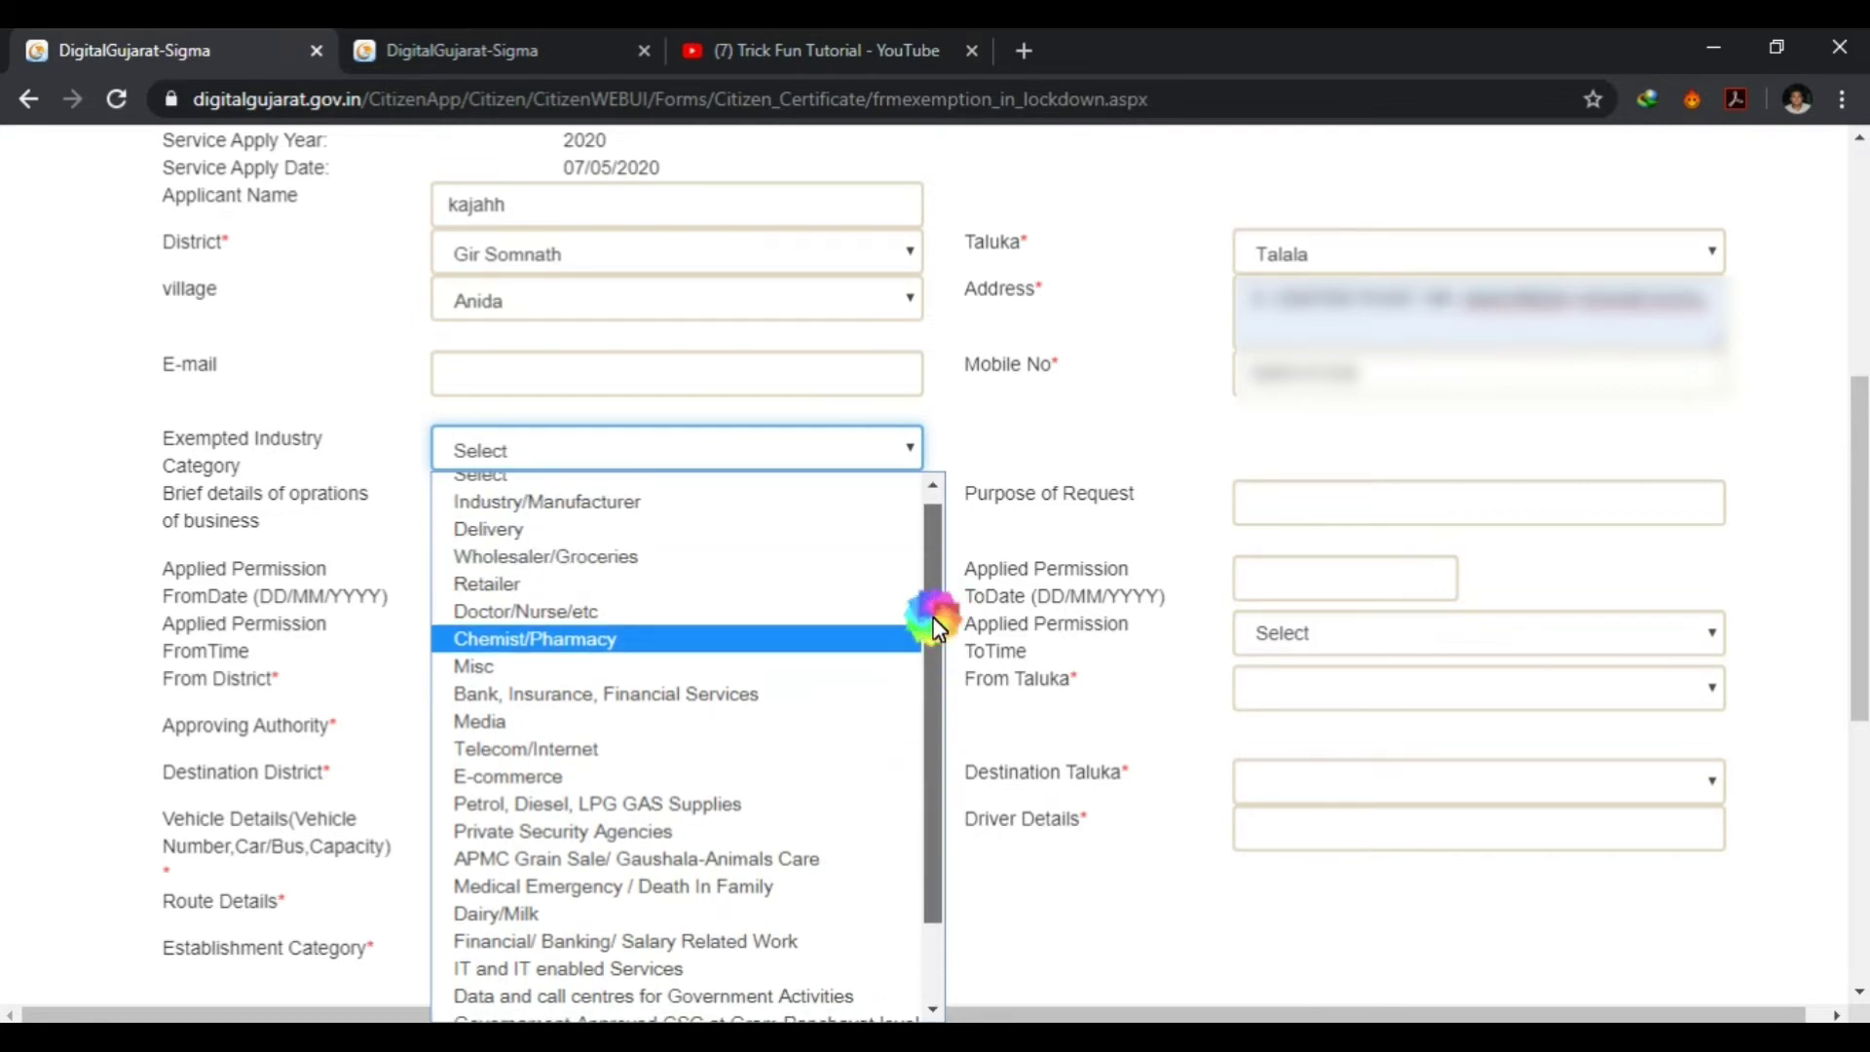
pyautogui.click(645, 669)
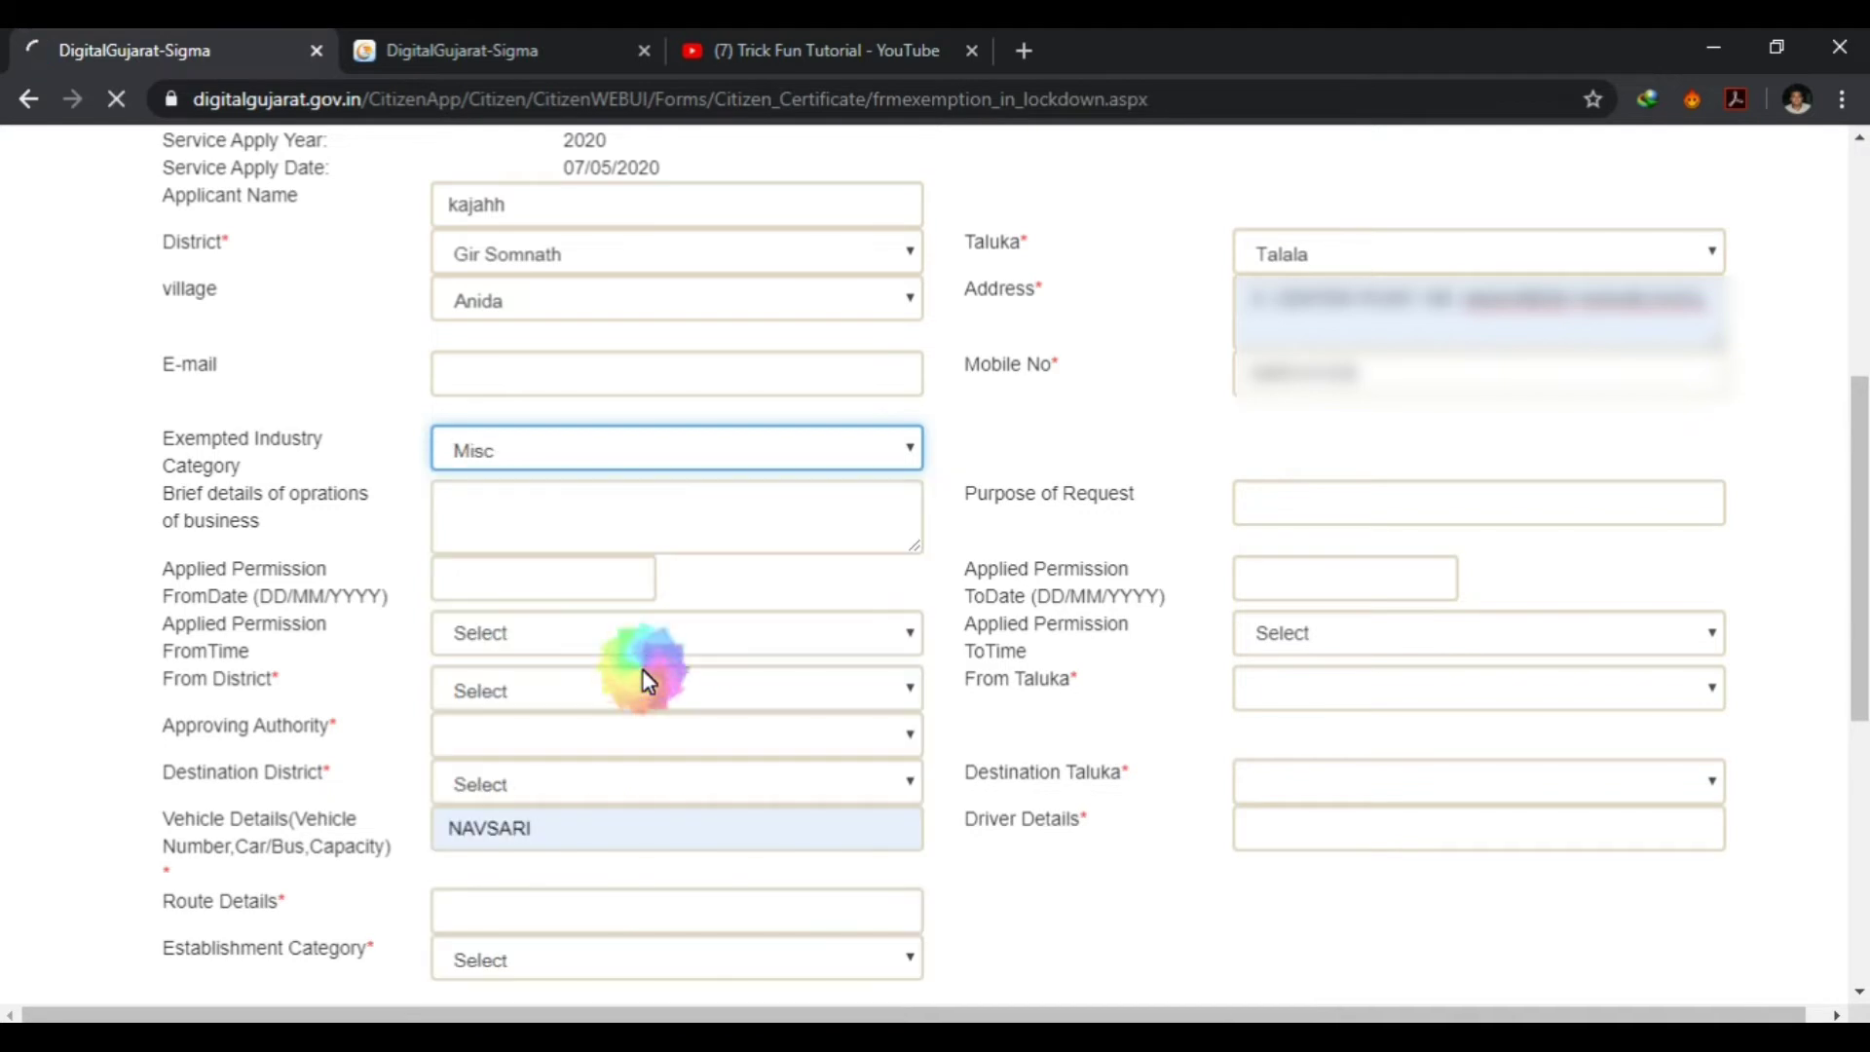
pyautogui.click(681, 526)
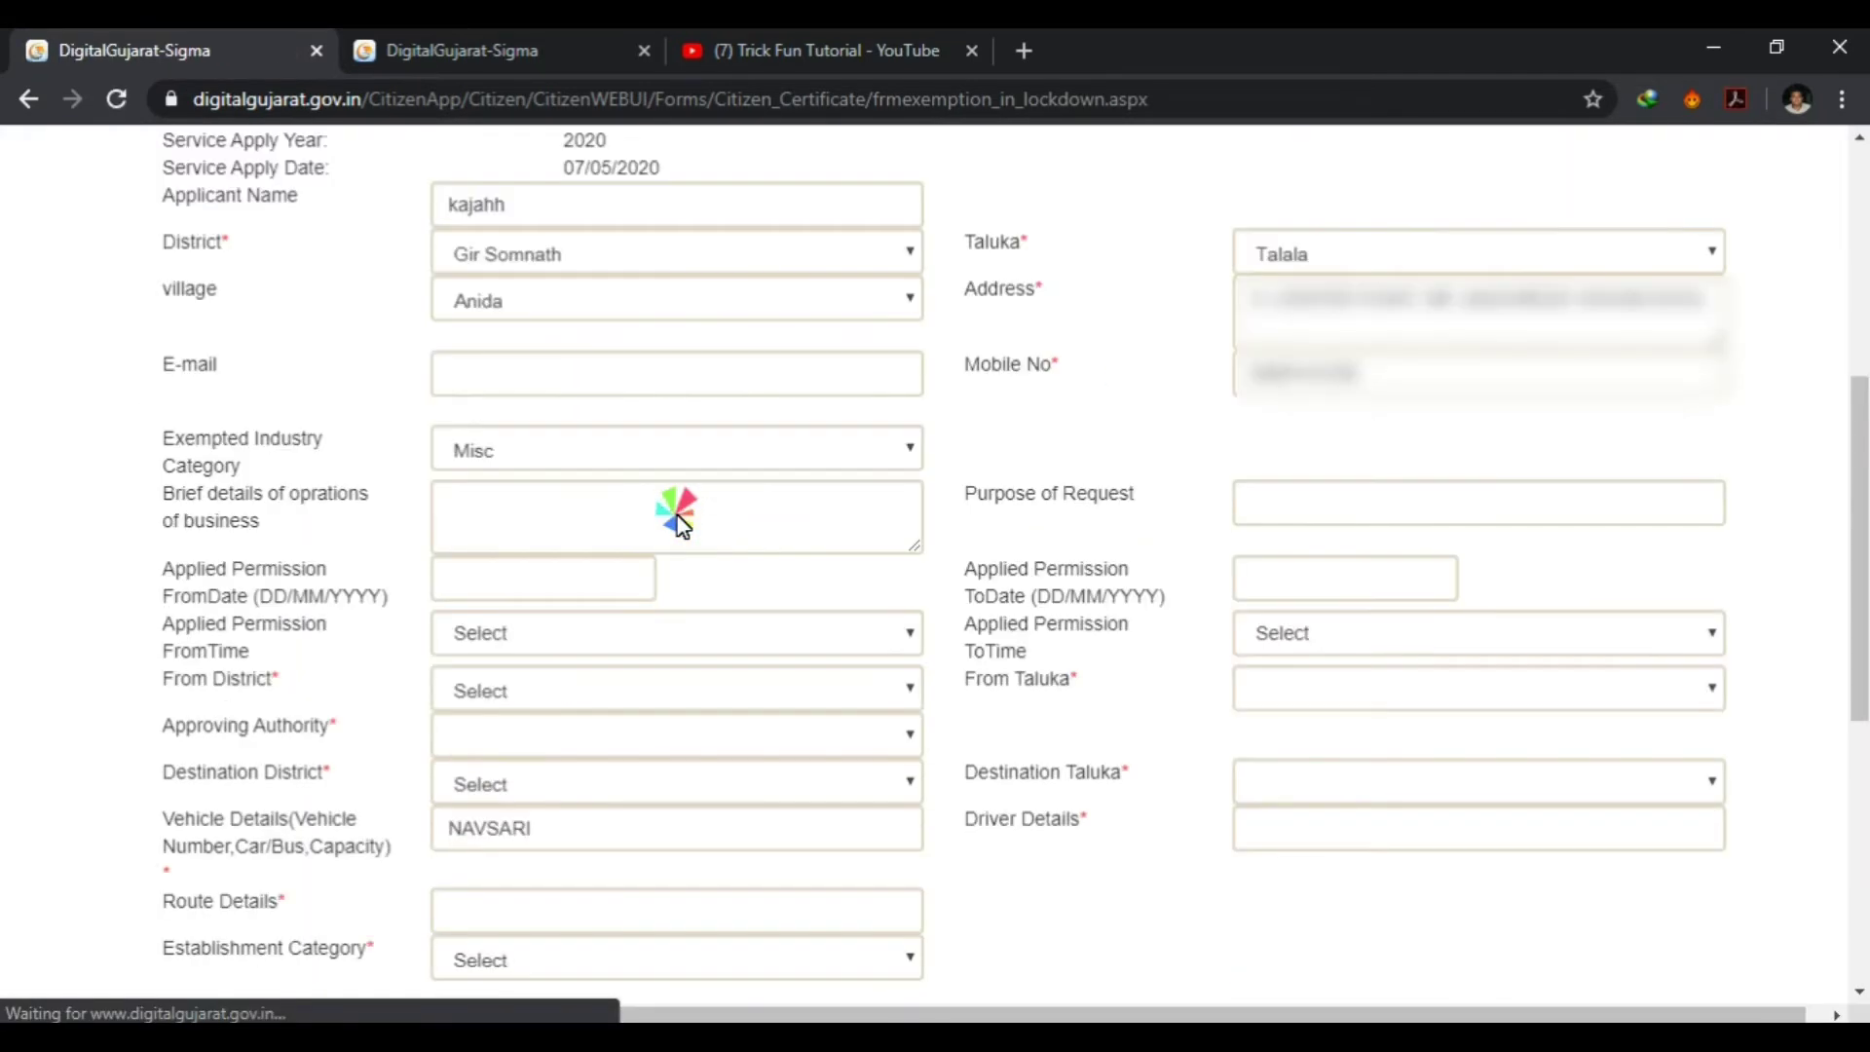
pyautogui.click(596, 516)
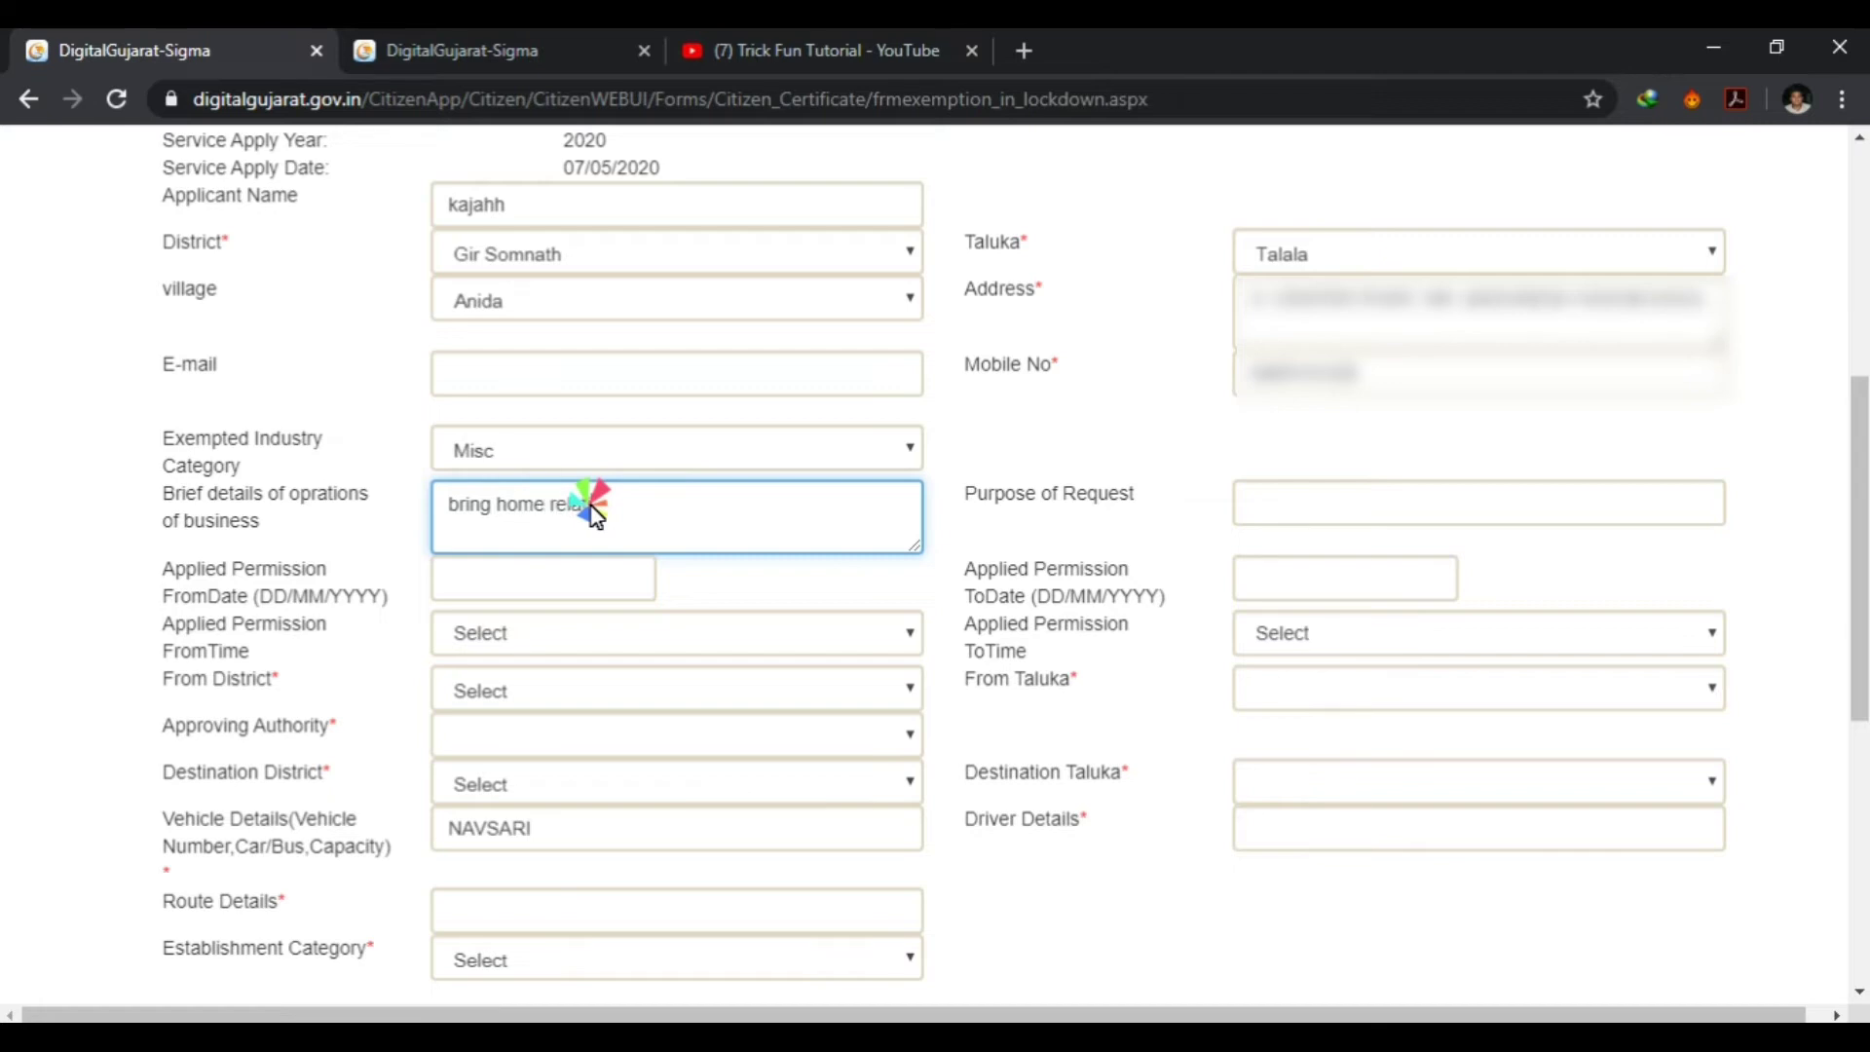
pyautogui.click(1262, 508)
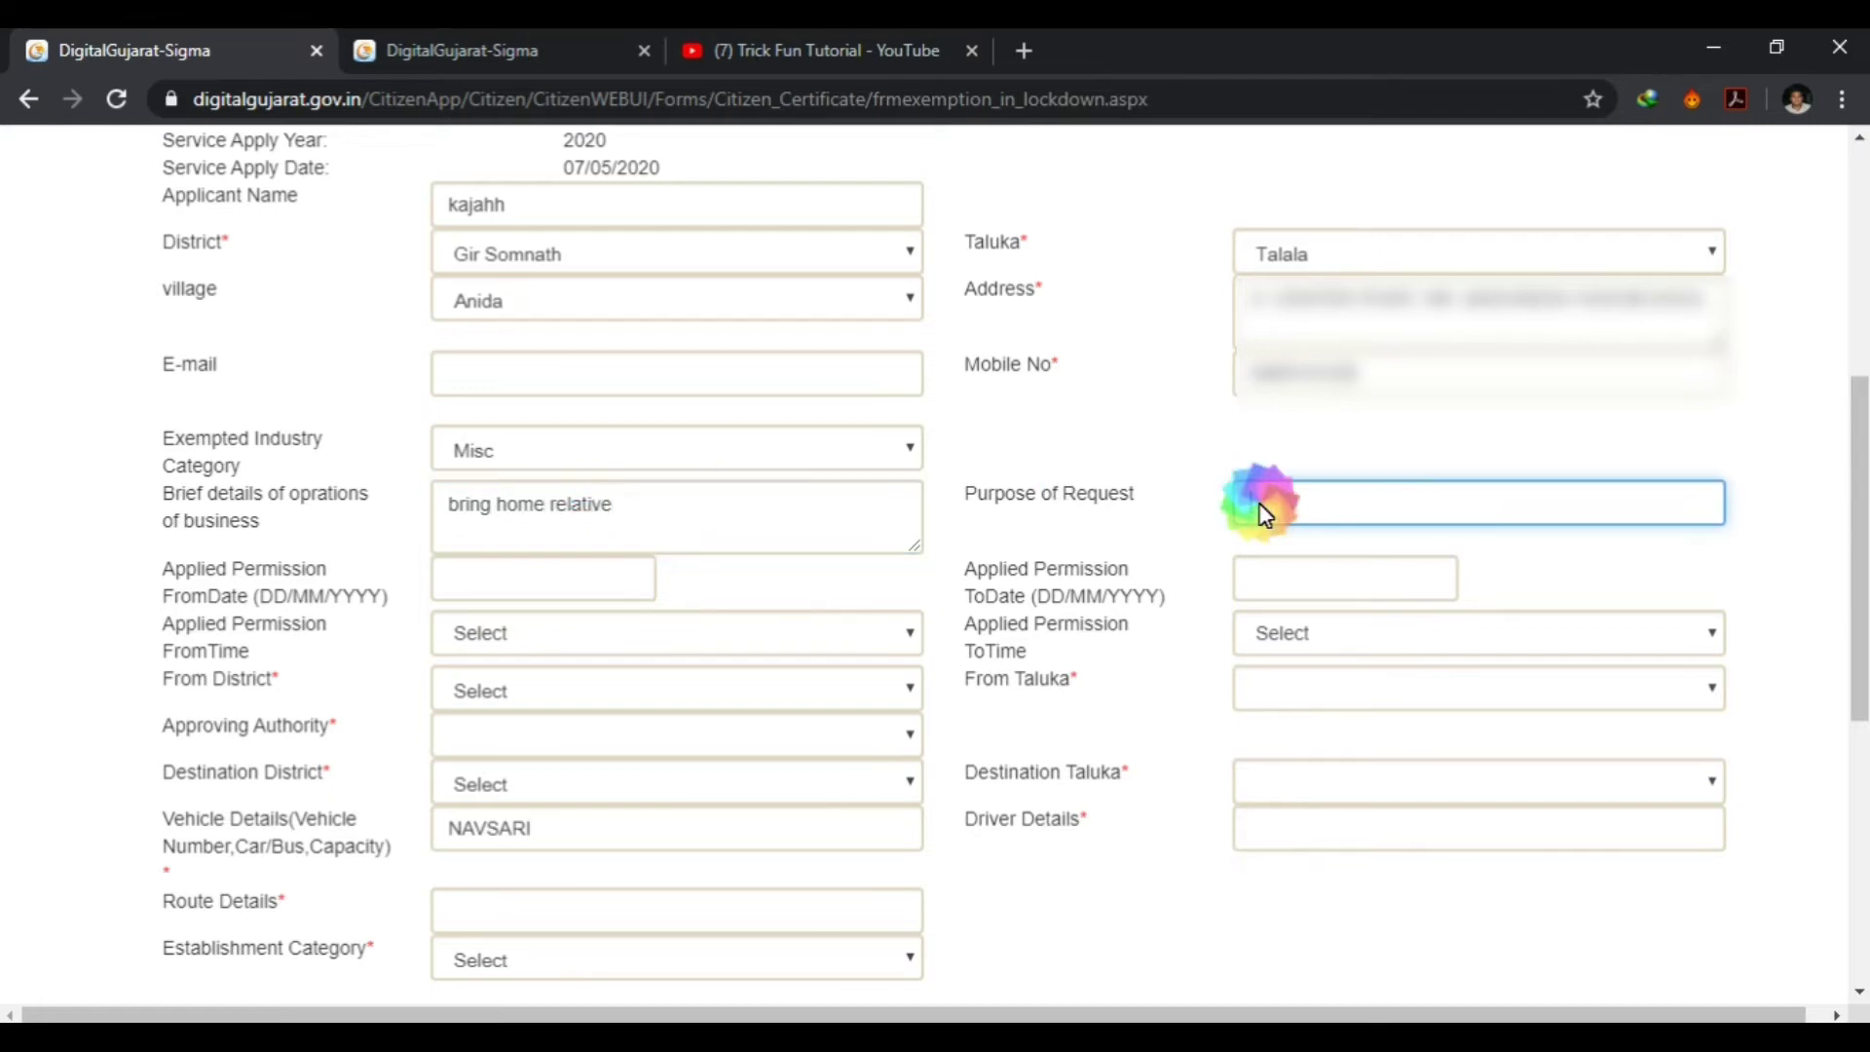
pyautogui.click(1264, 513)
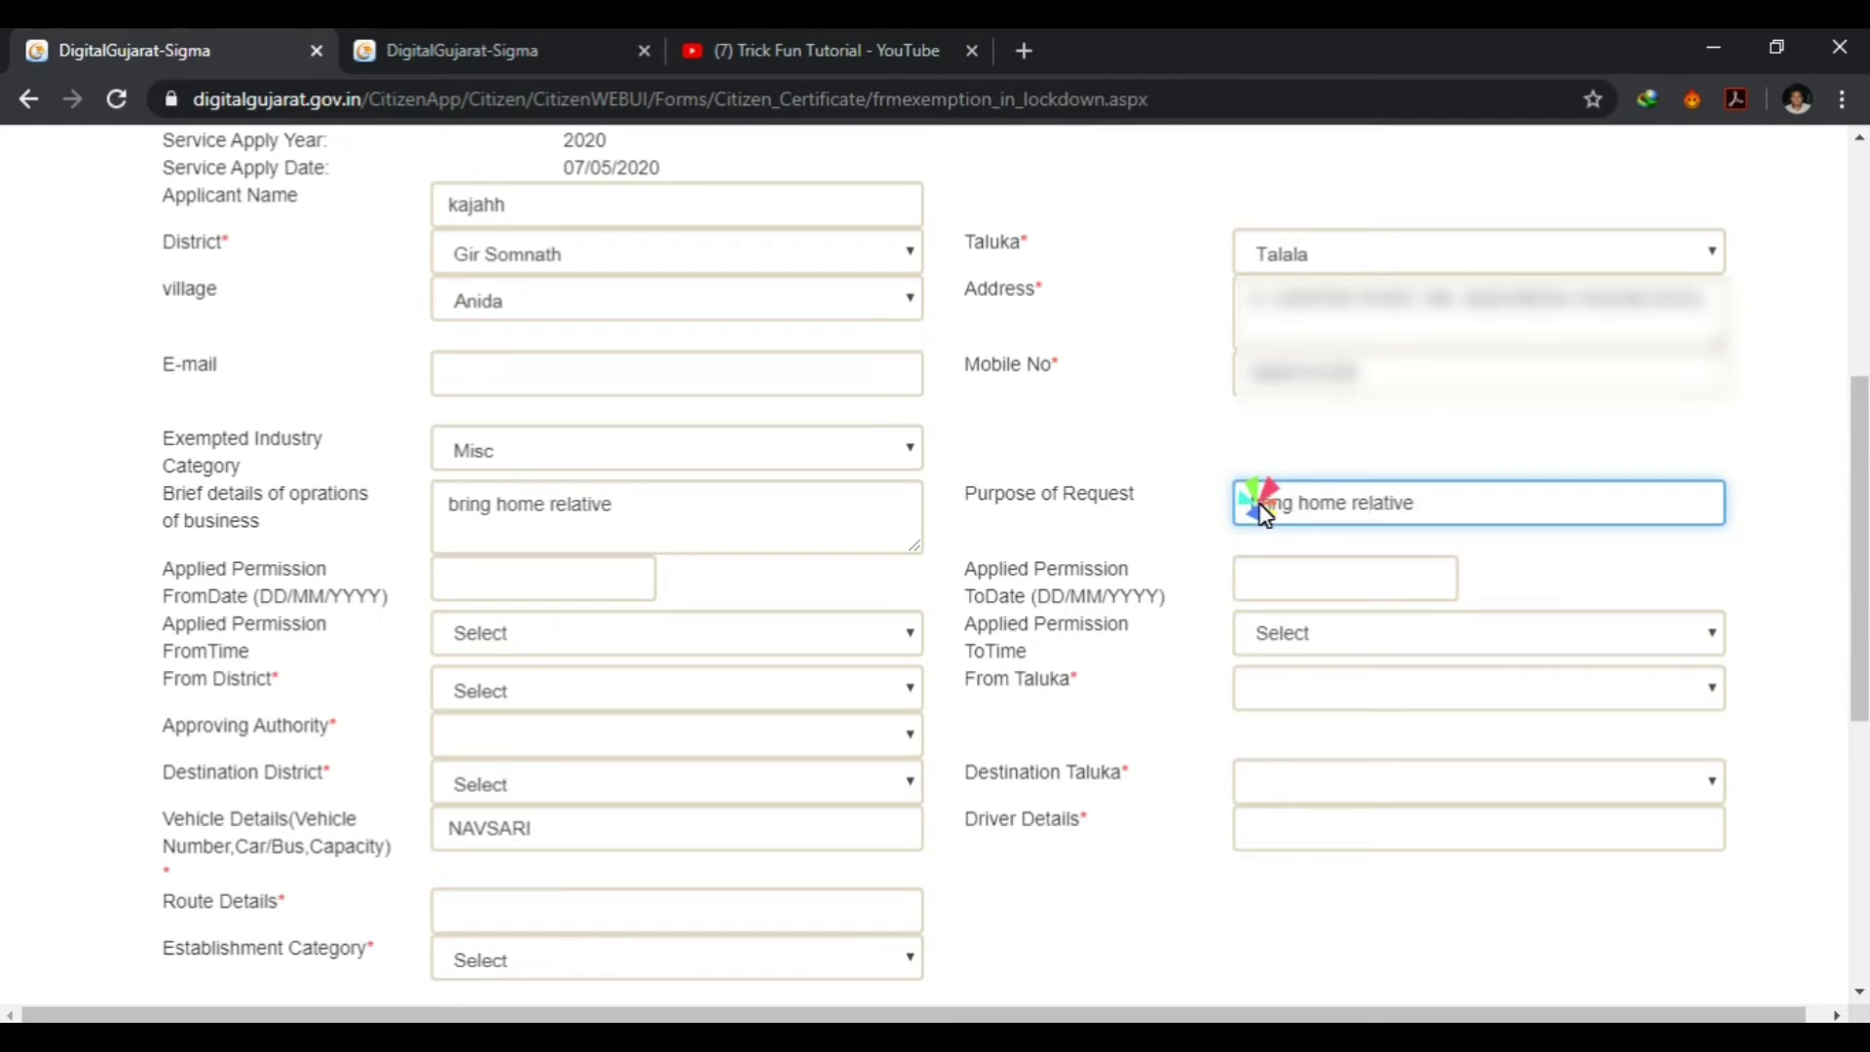
pyautogui.click(1159, 521)
# Step: Set the permission dates from 12 May 2020 to 13 May 2020
pyautogui.click(572, 591)
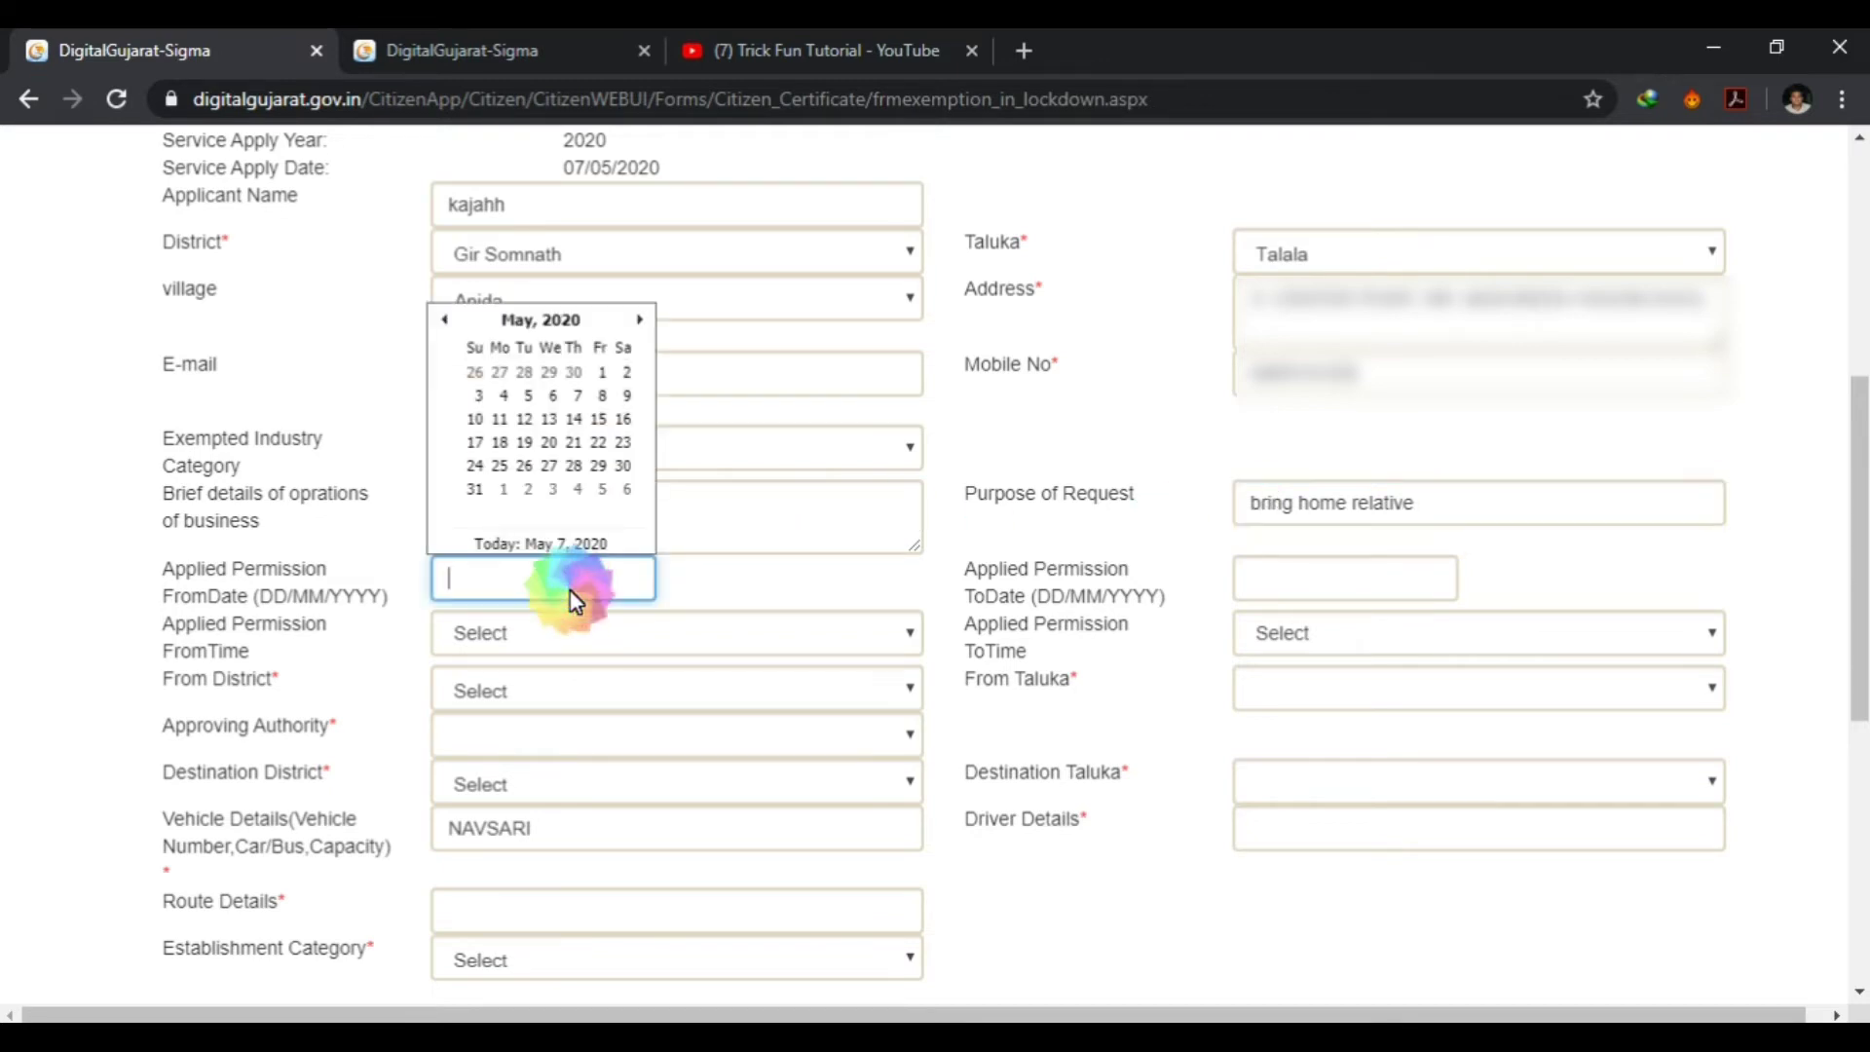
pyautogui.click(523, 421)
pyautogui.click(1282, 582)
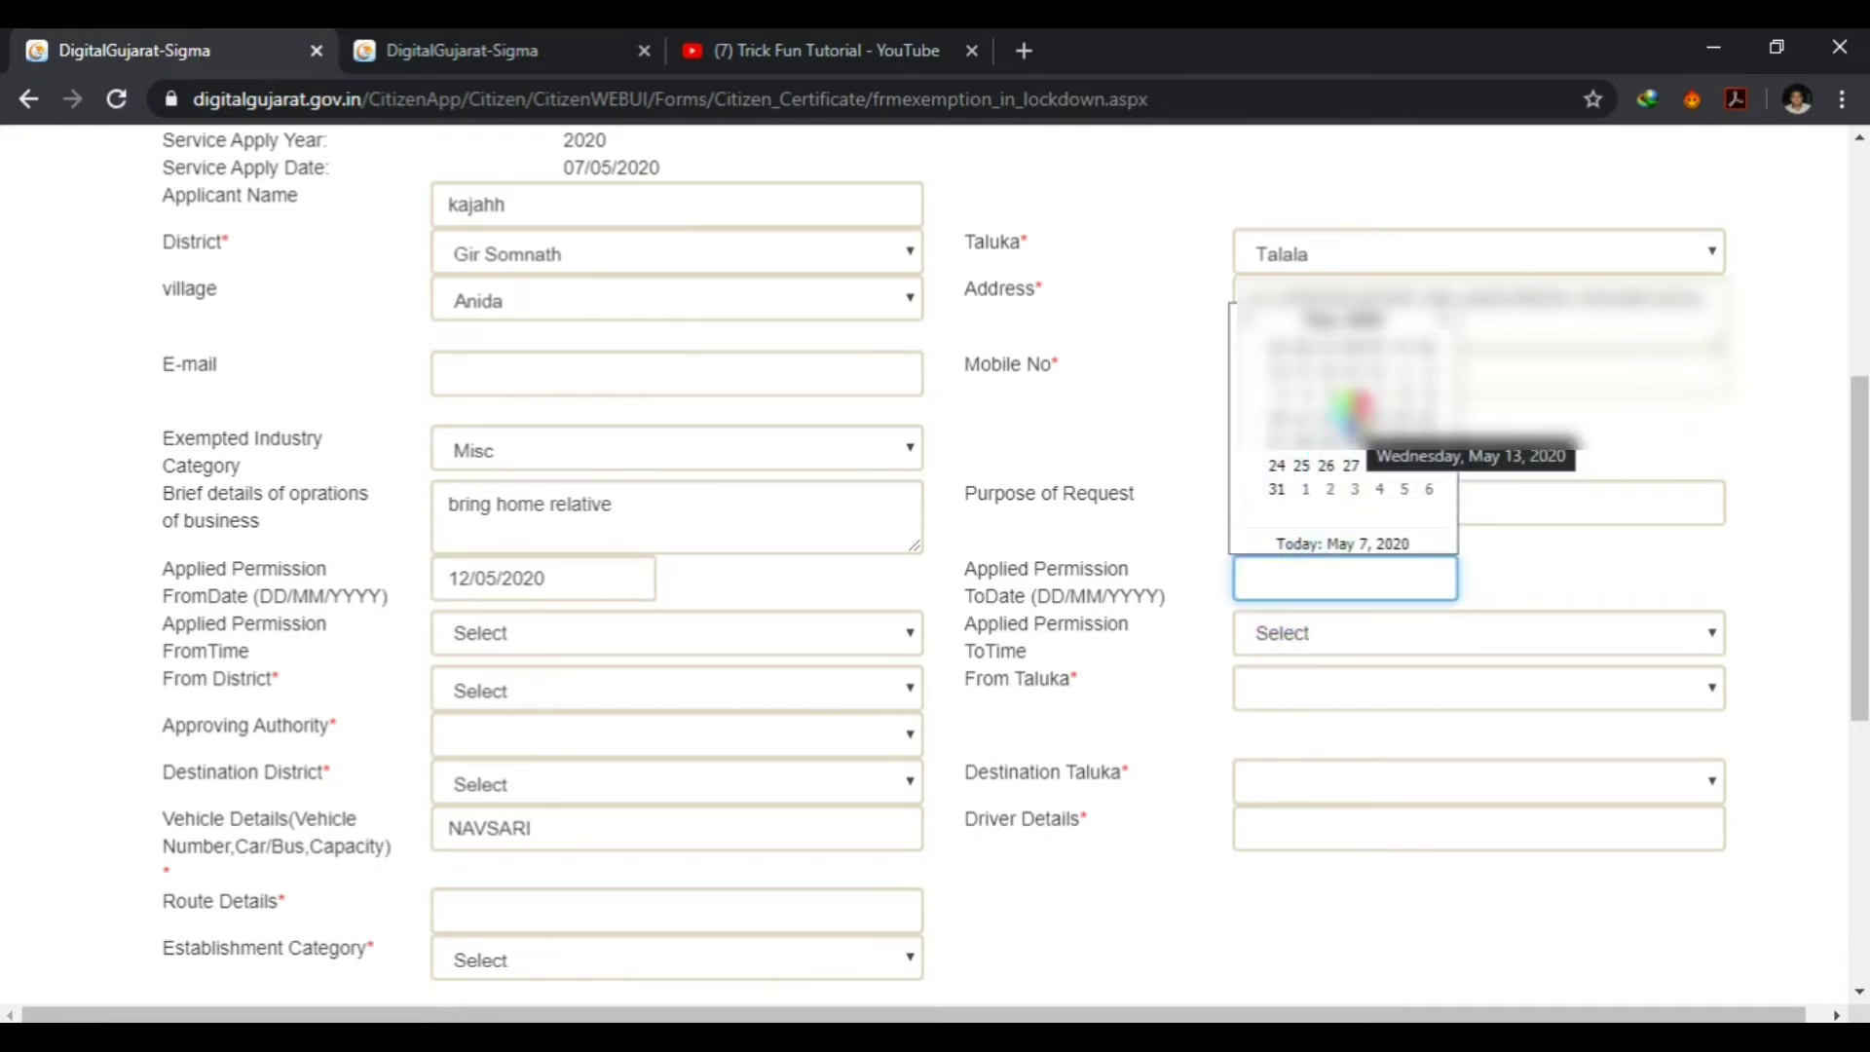
pyautogui.click(1350, 409)
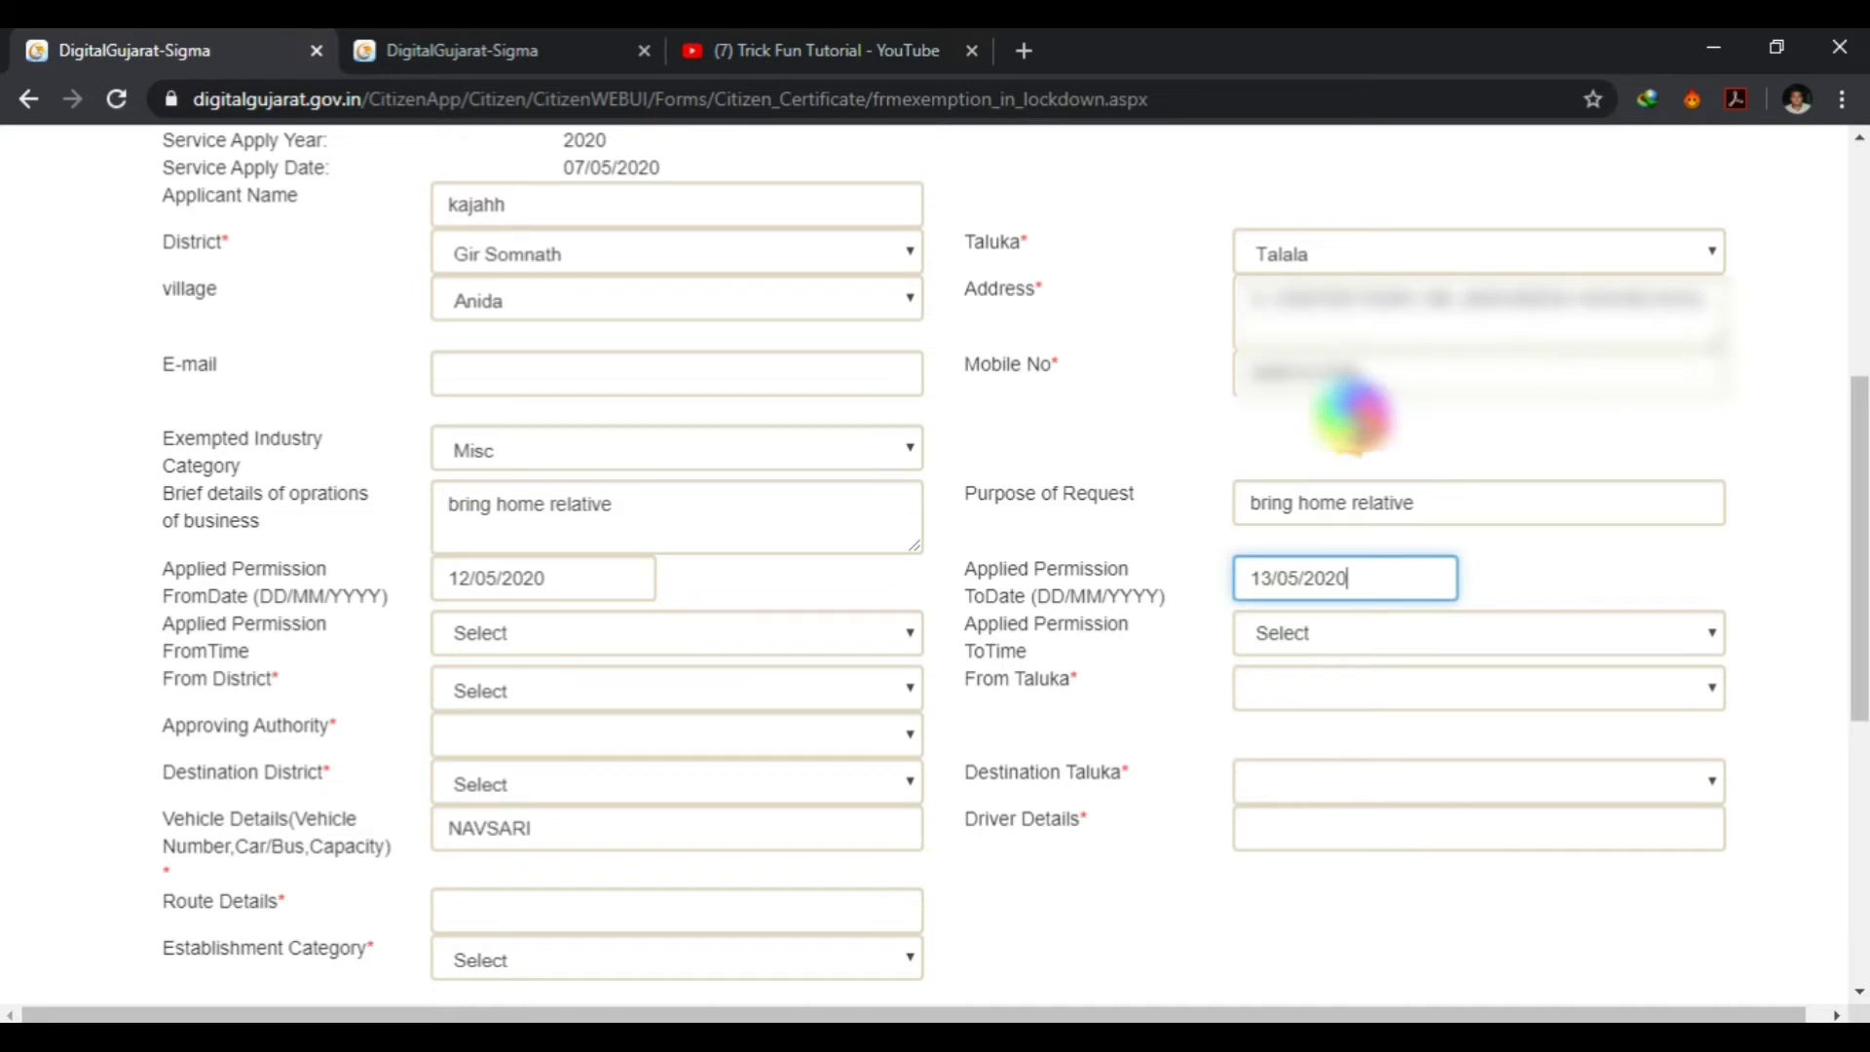
# Step: Set the permission time from hour 8 to hour 20
pyautogui.click(758, 648)
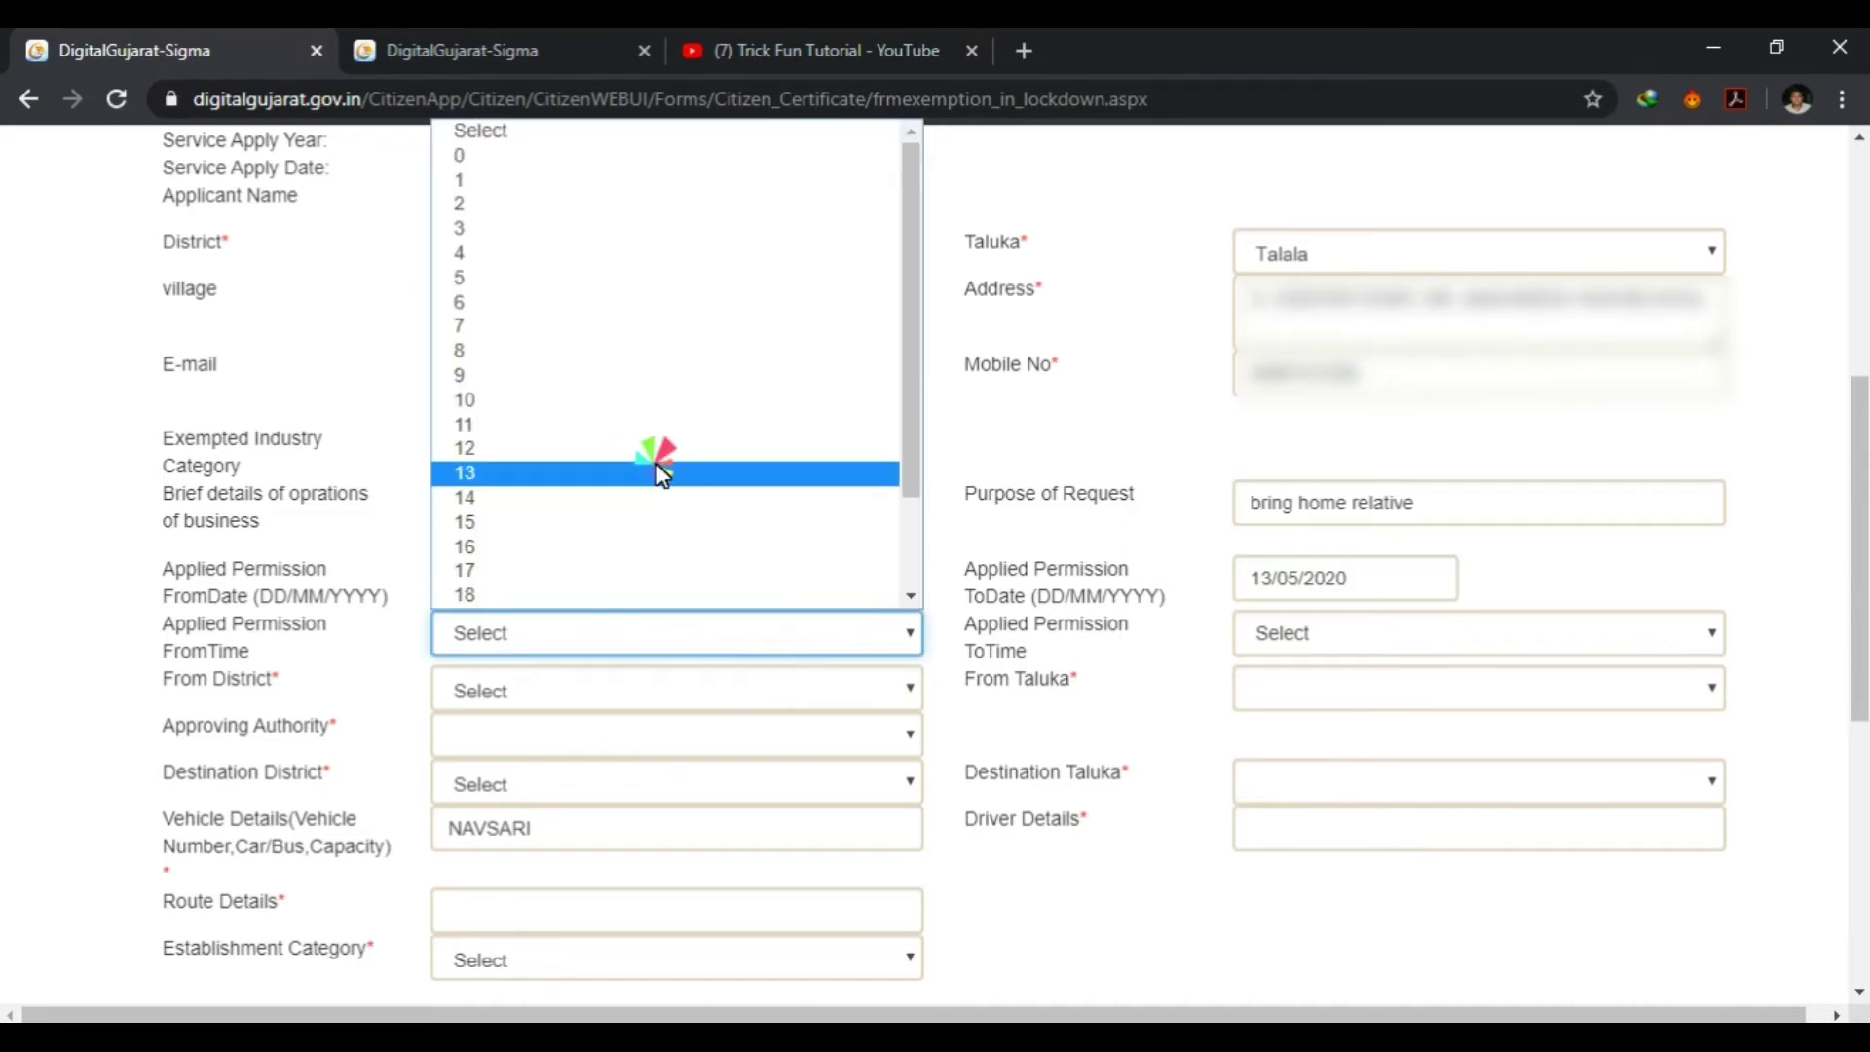
pyautogui.click(540, 183)
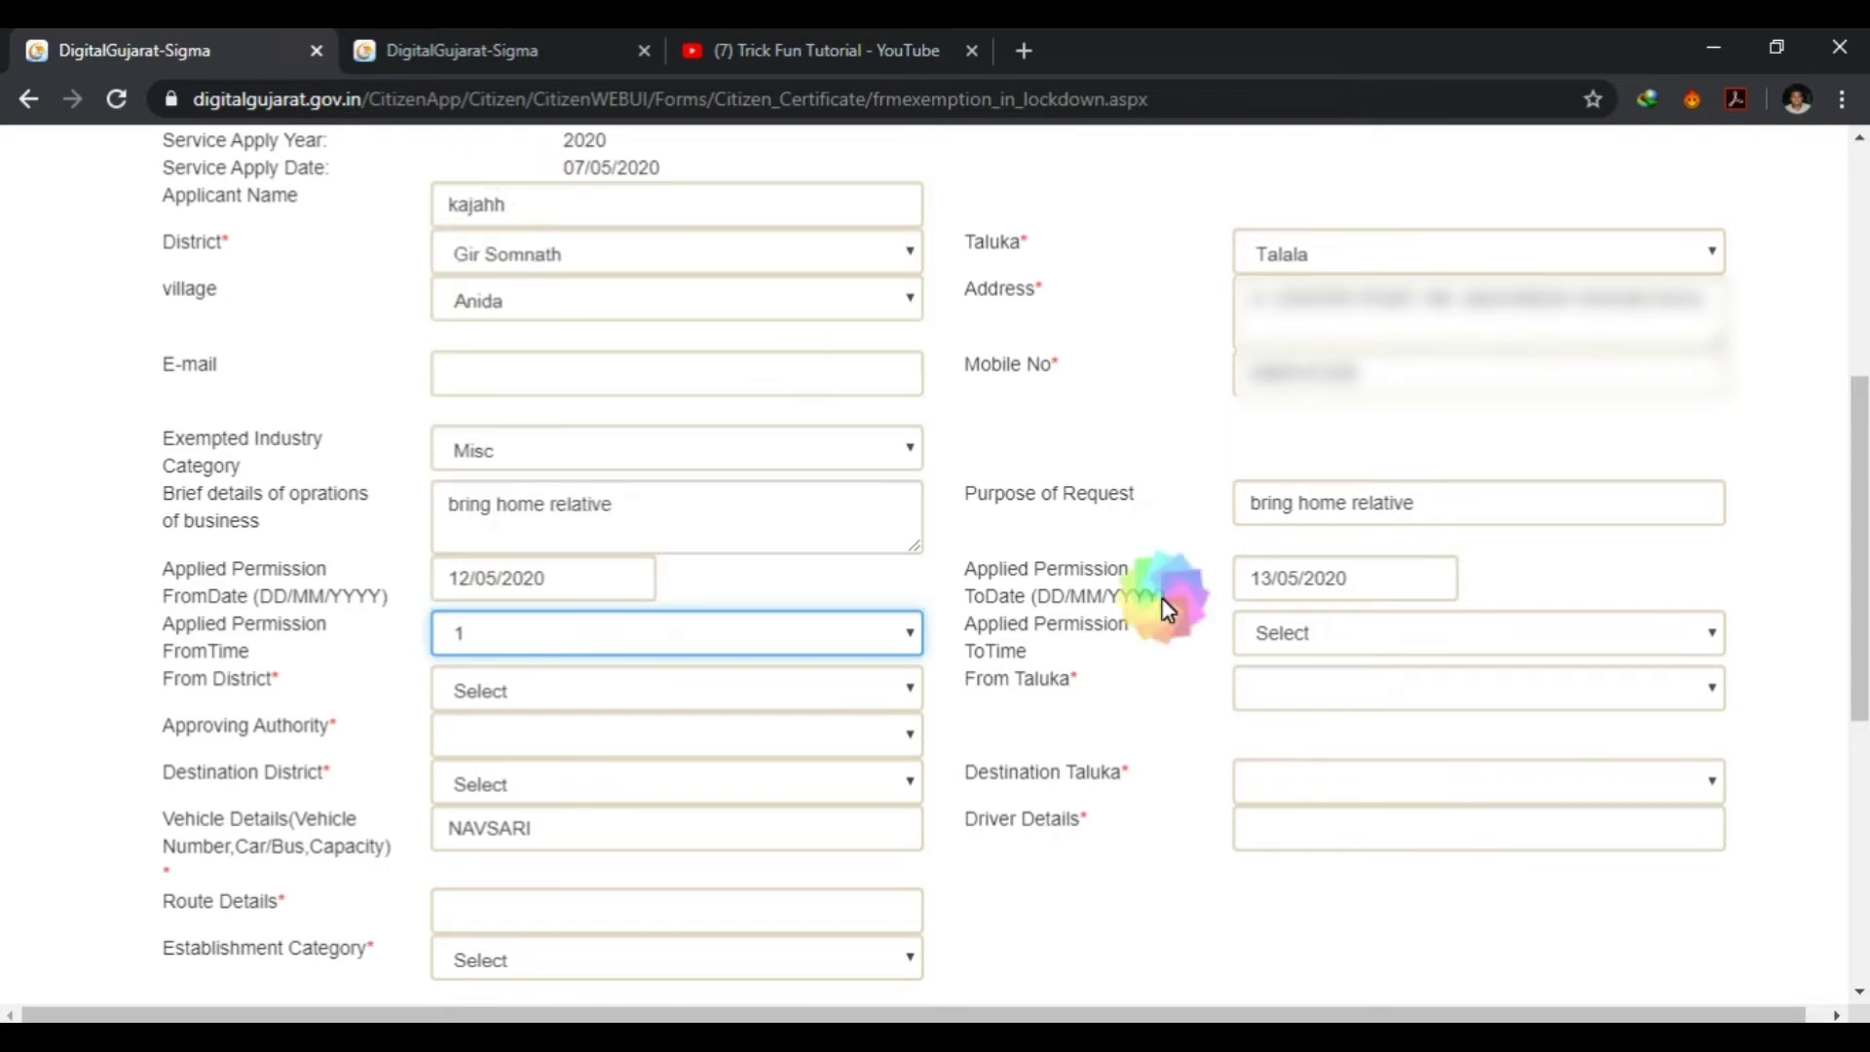
pyautogui.click(1298, 641)
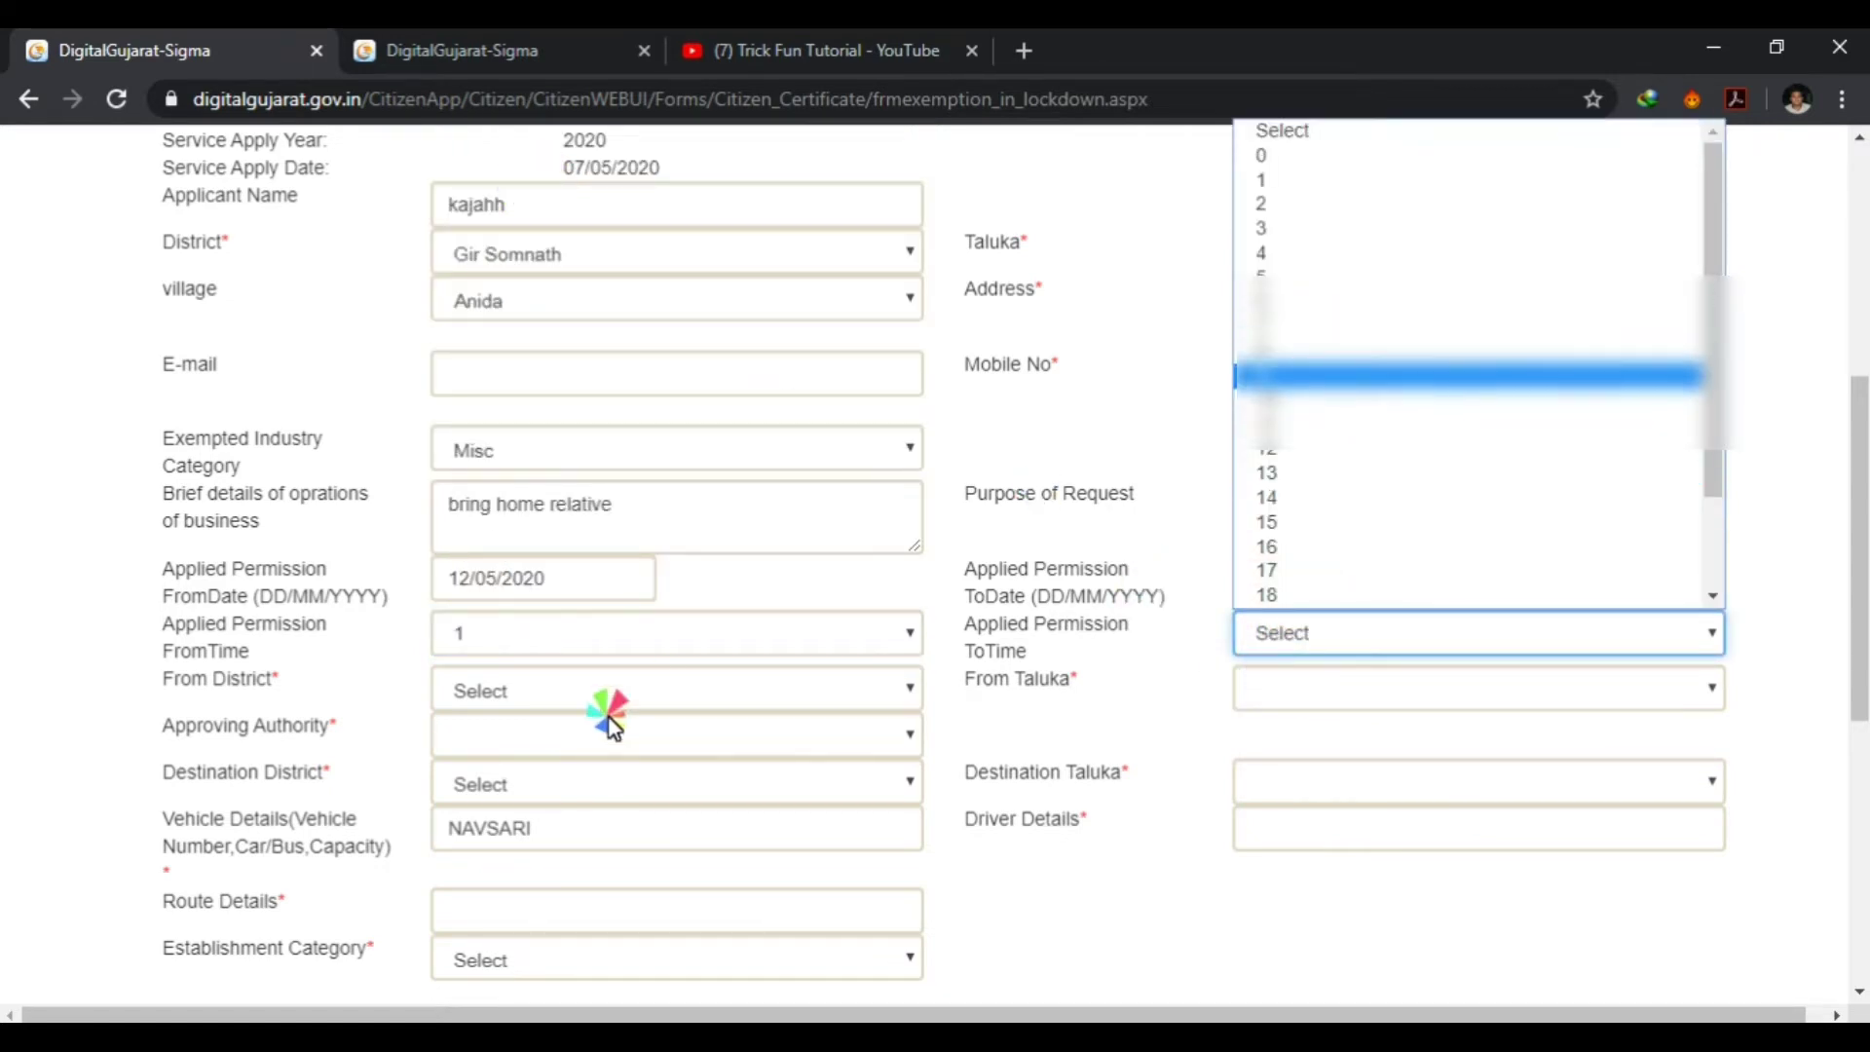
pyautogui.click(639, 639)
pyautogui.click(639, 639)
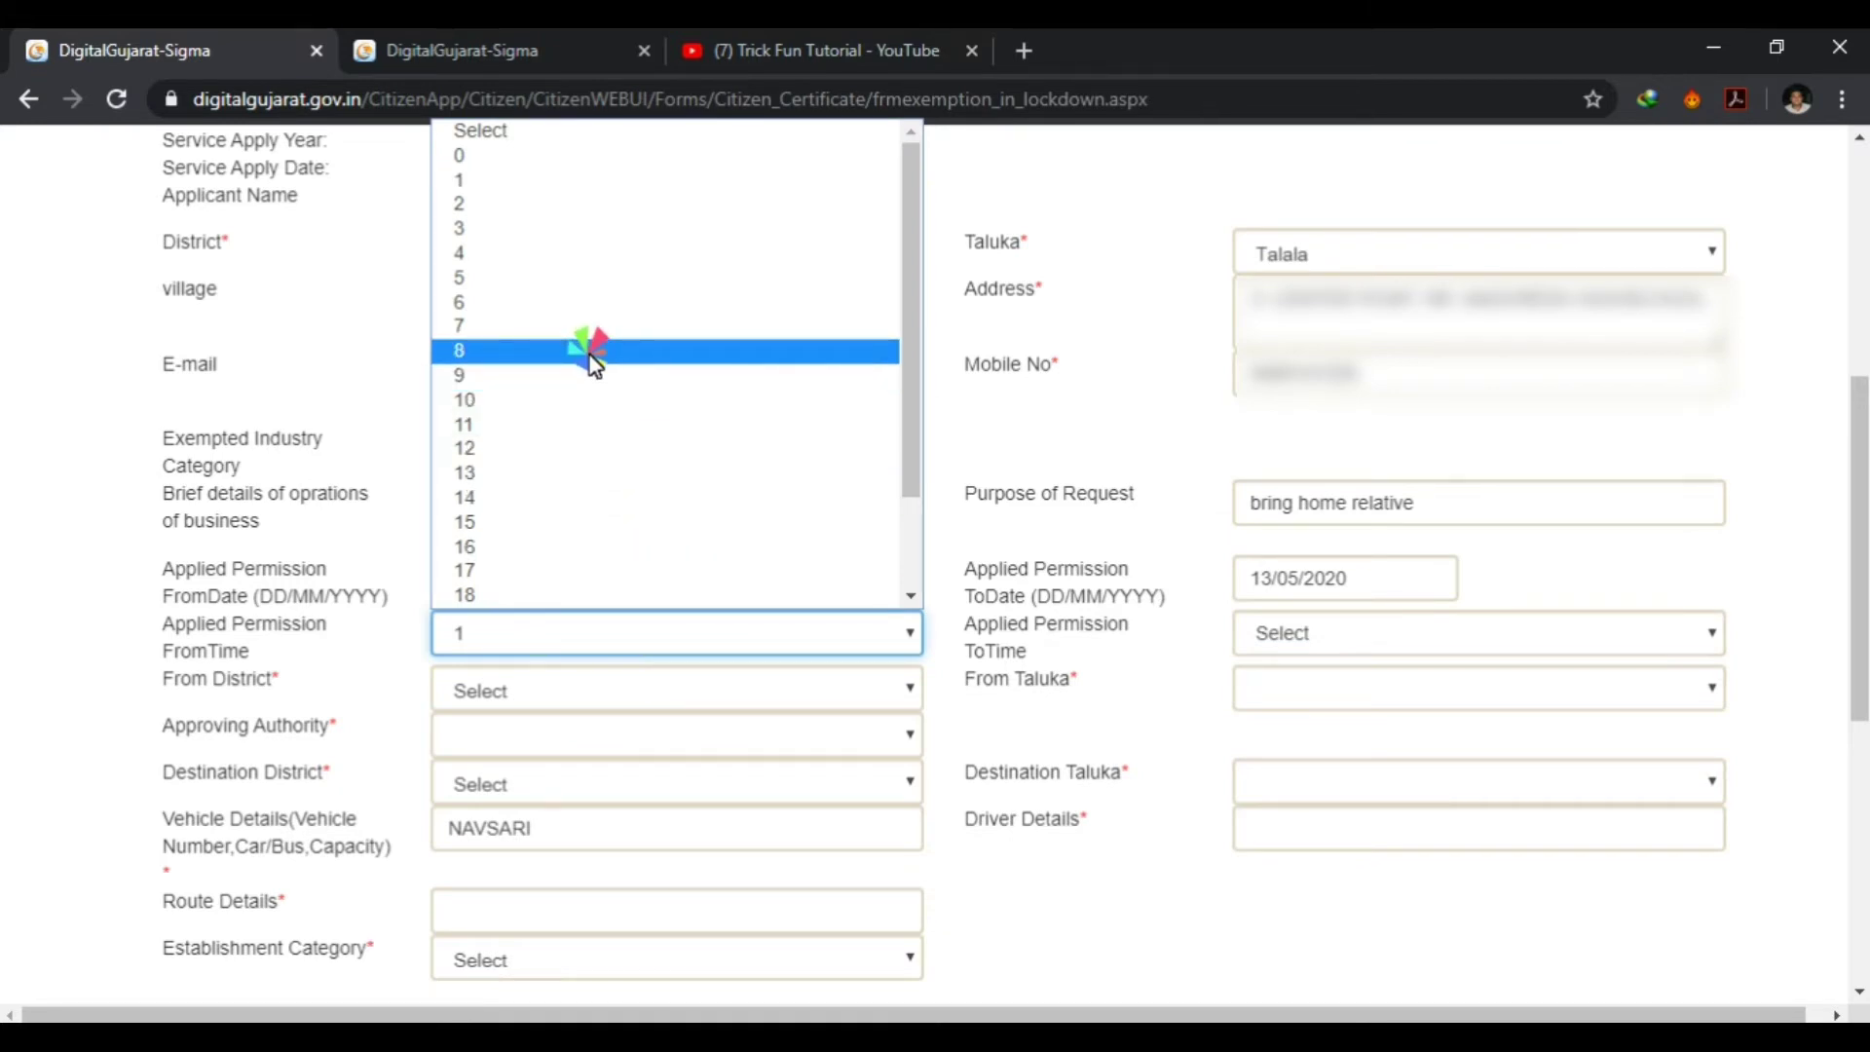
pyautogui.click(594, 351)
pyautogui.click(1394, 638)
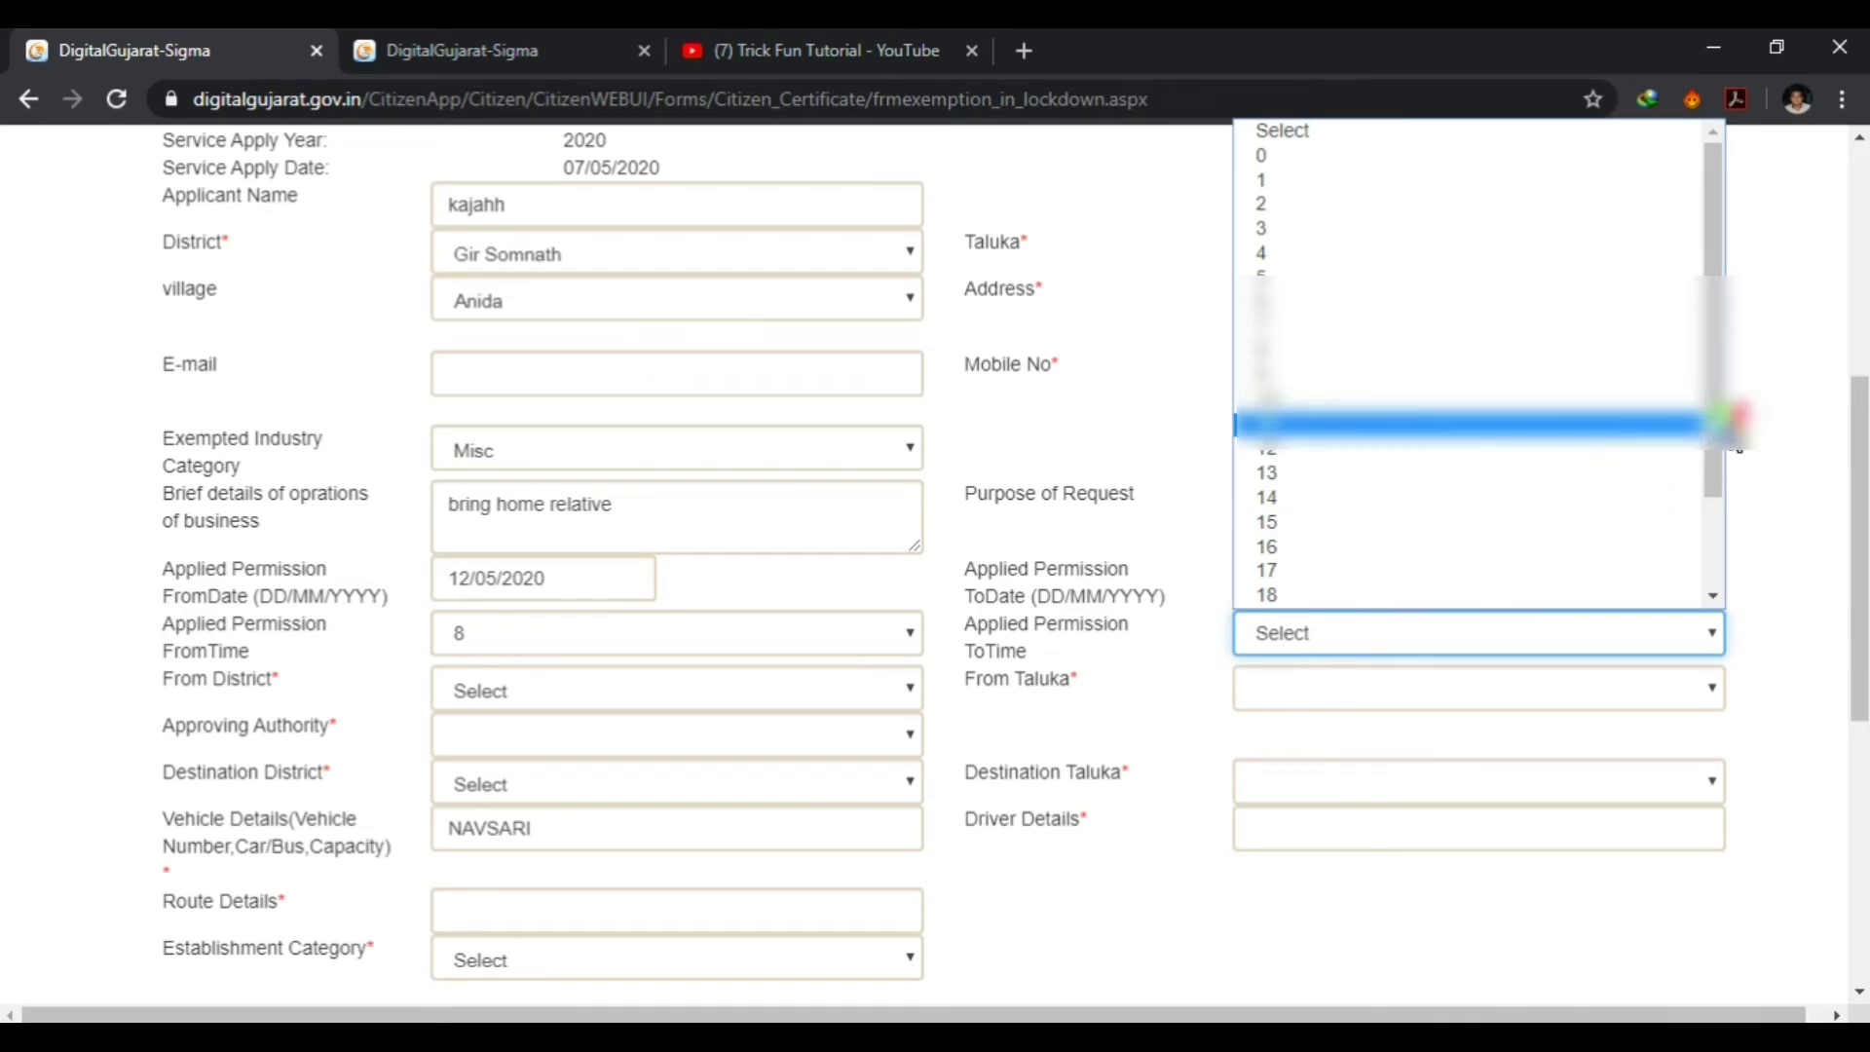
pyautogui.scroll(-1, 1711, 471)
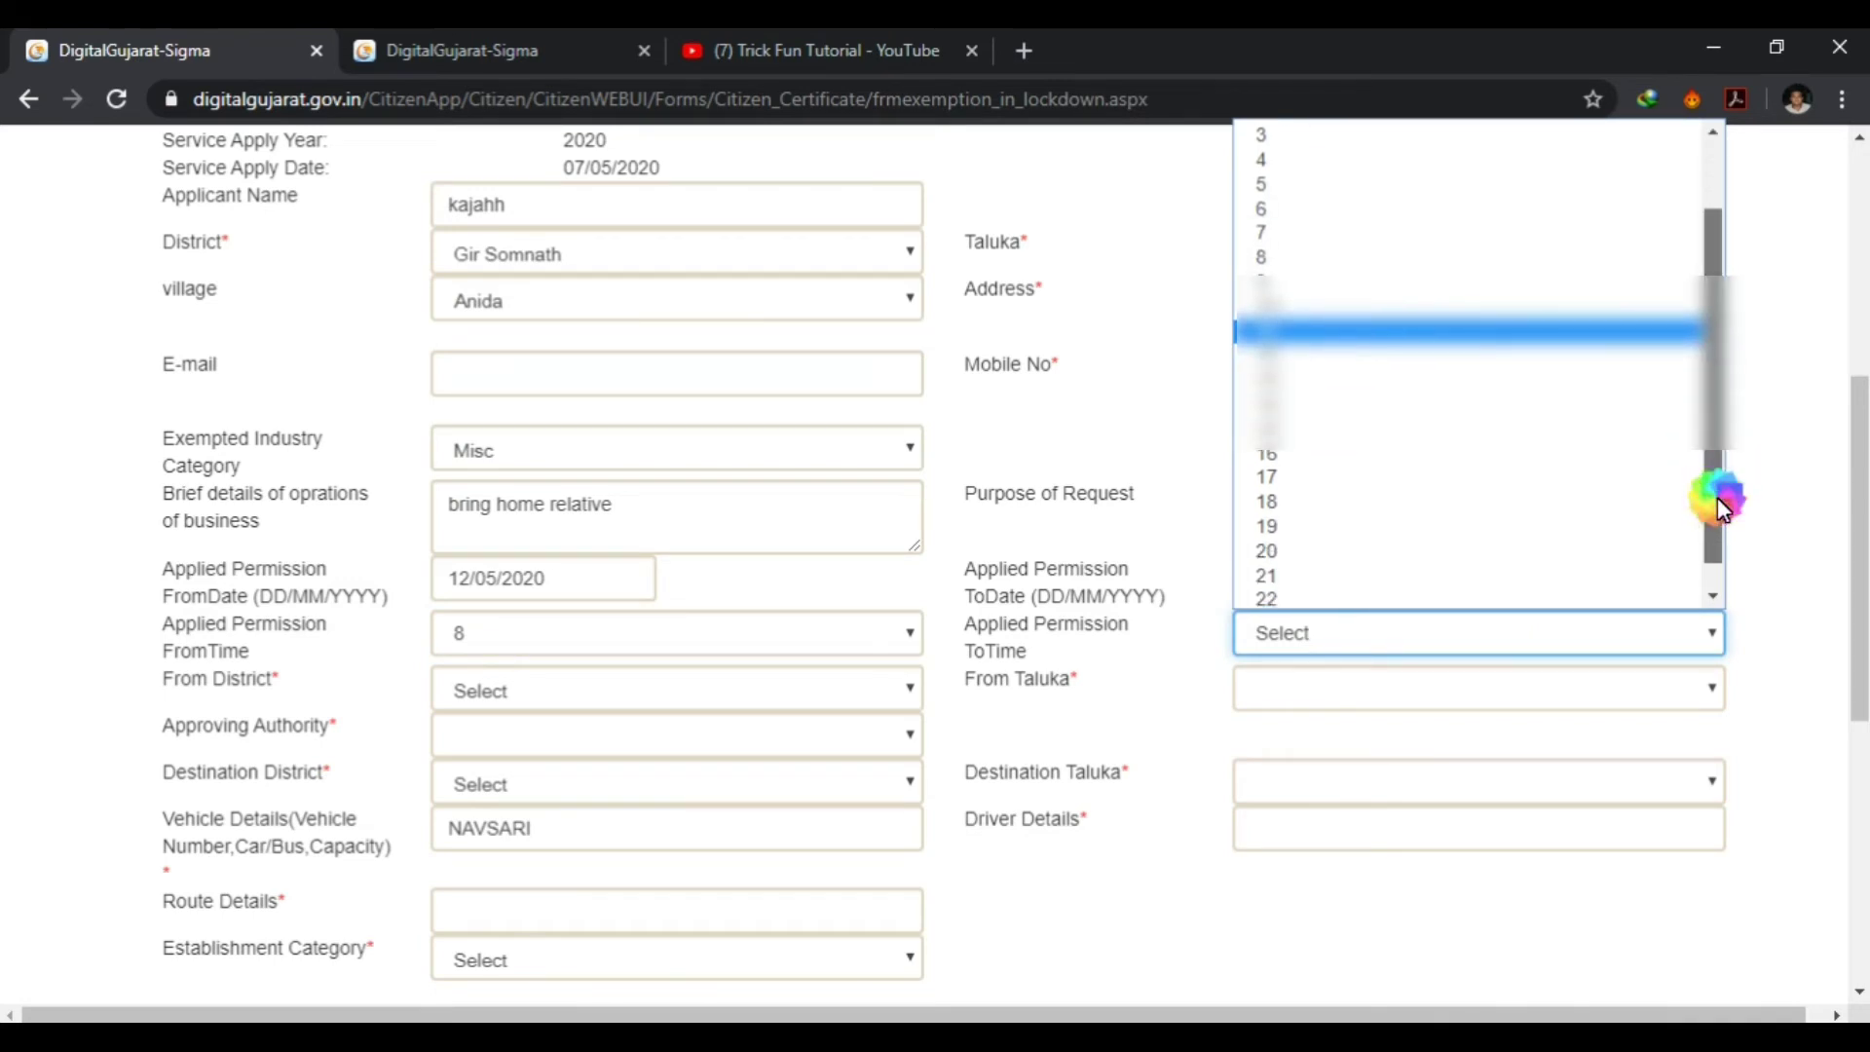
pyautogui.click(1347, 552)
pyautogui.click(660, 693)
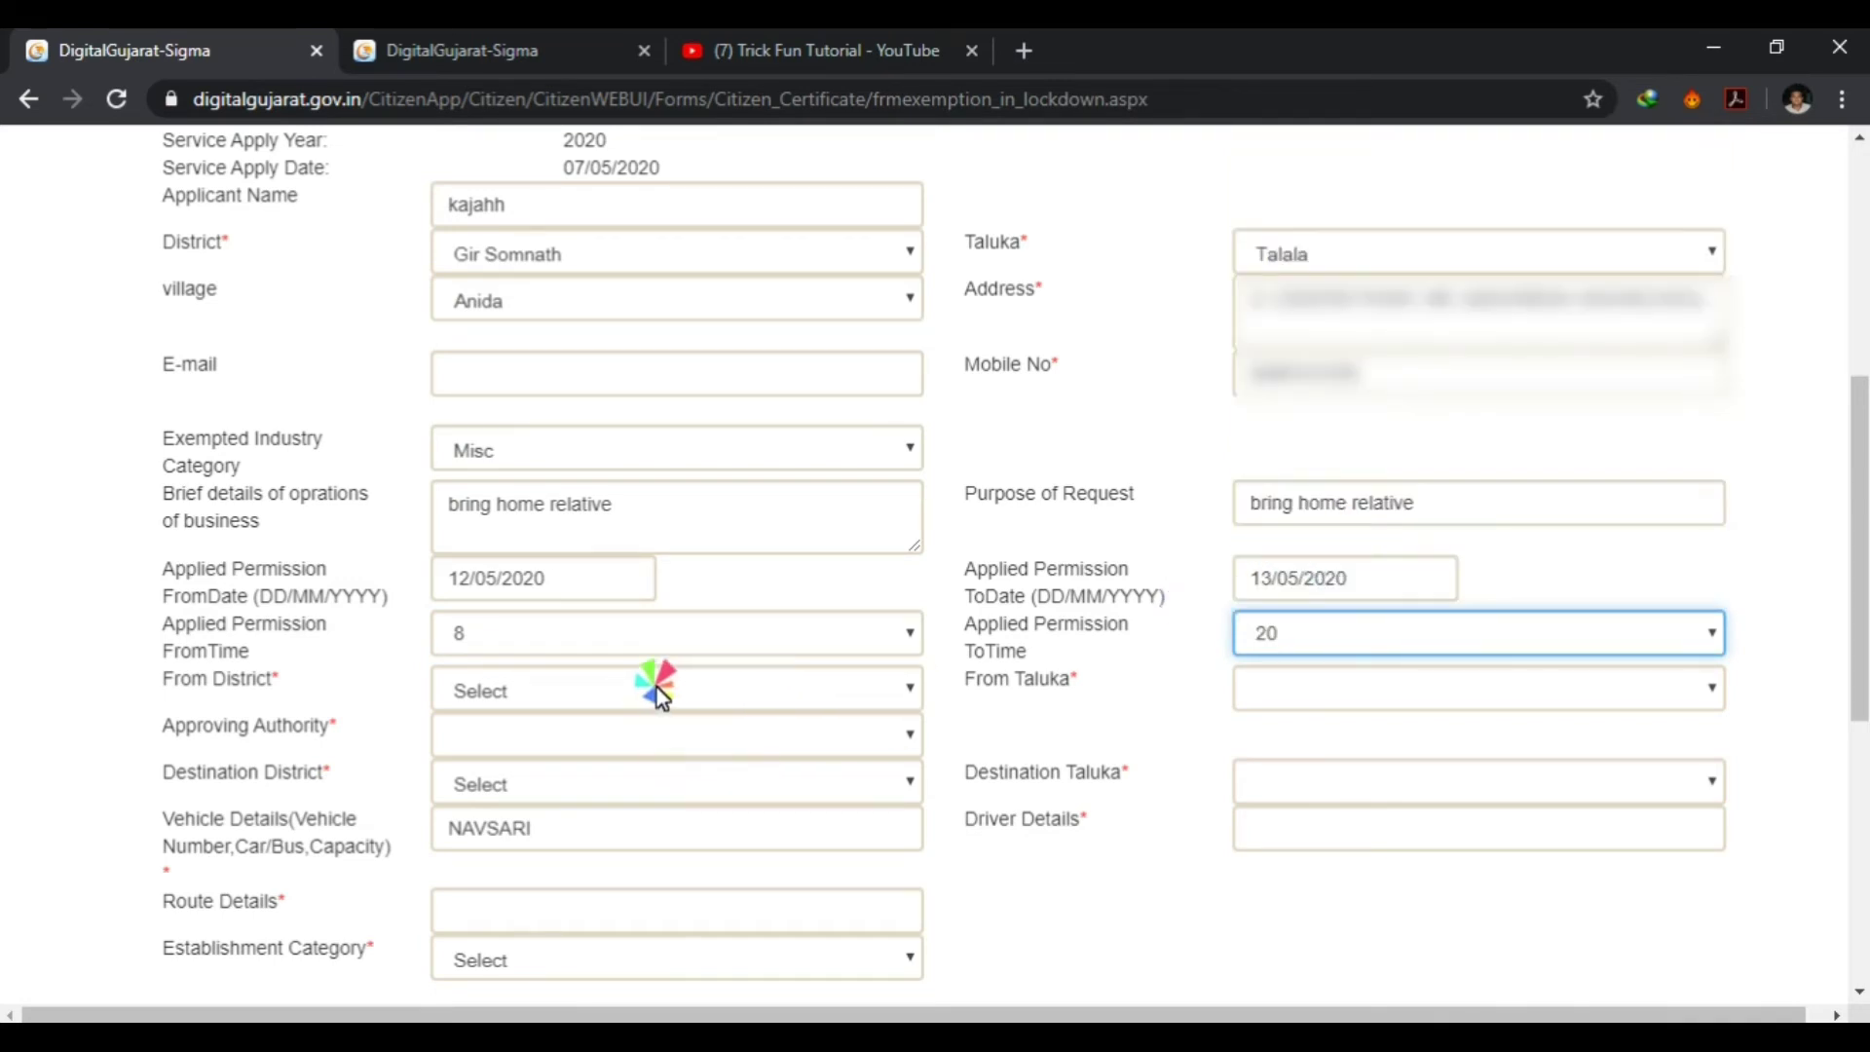
# Step: Set the trip origin to Gir Somnath district, Talala taluka
pyautogui.click(657, 688)
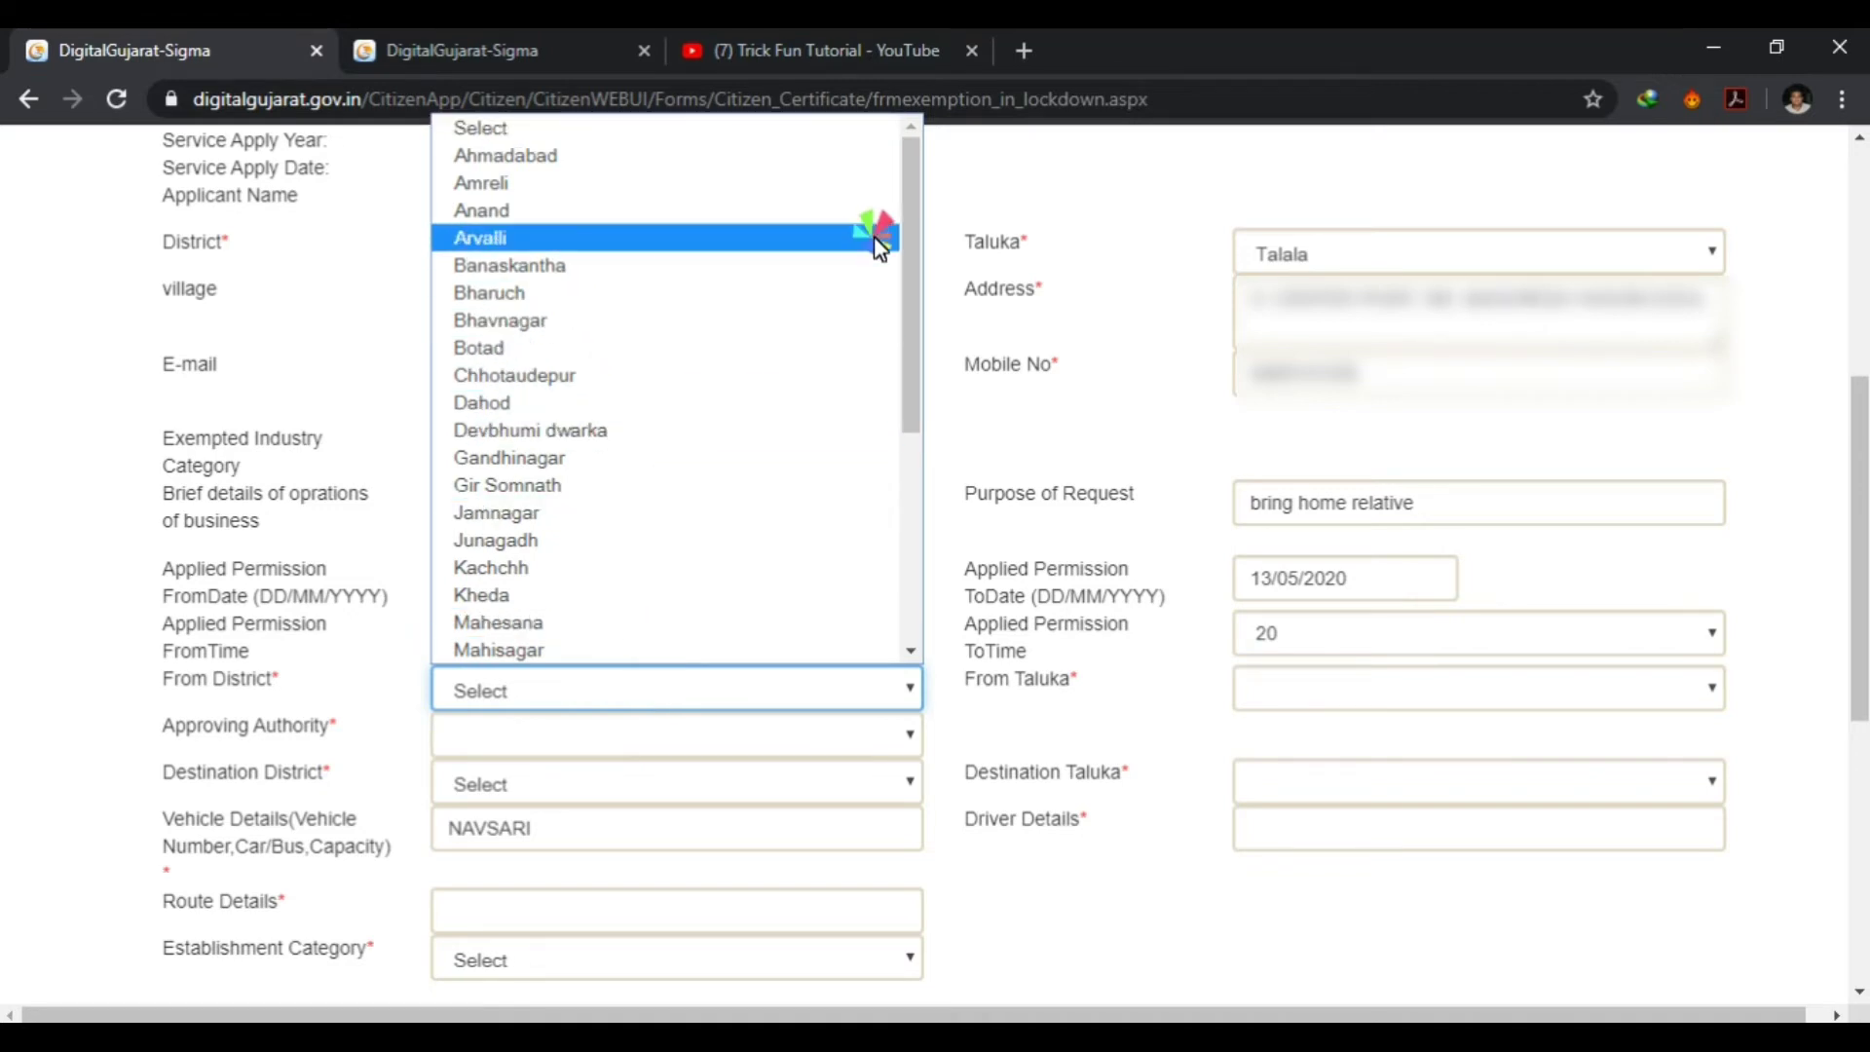
pyautogui.click(989, 268)
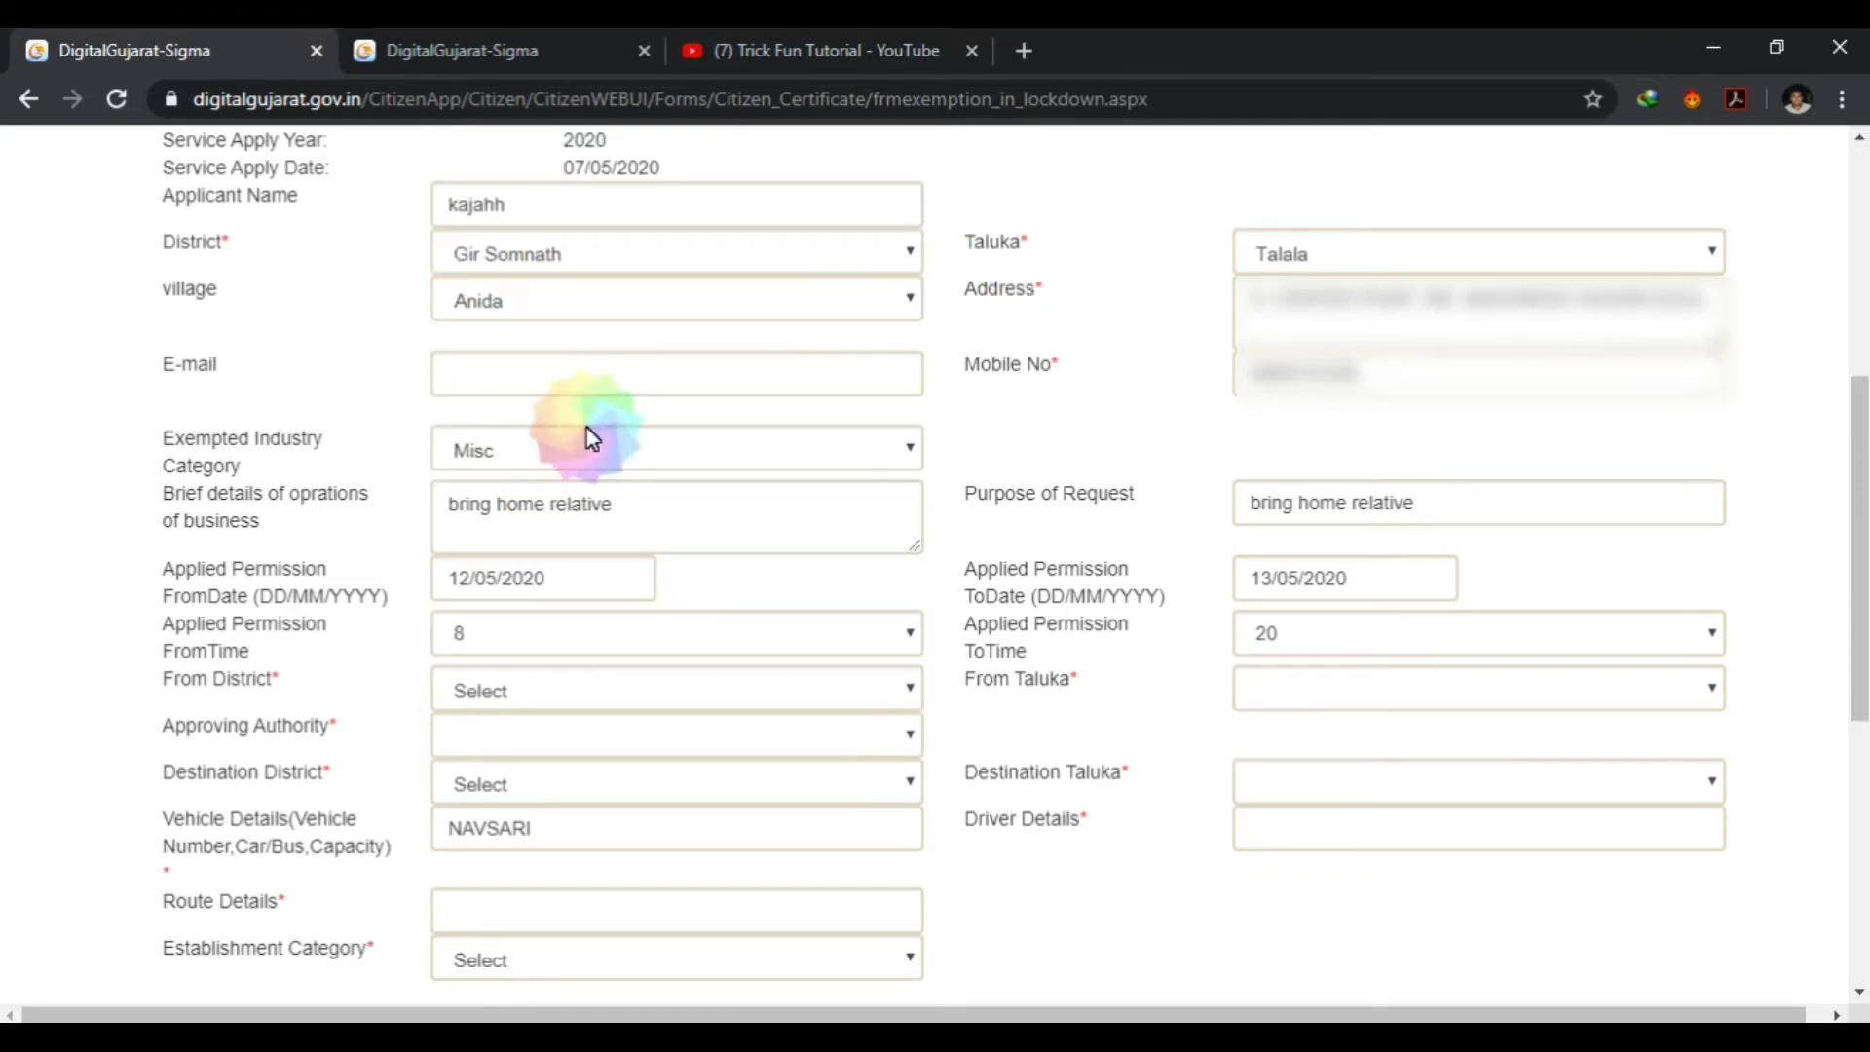
pyautogui.click(616, 689)
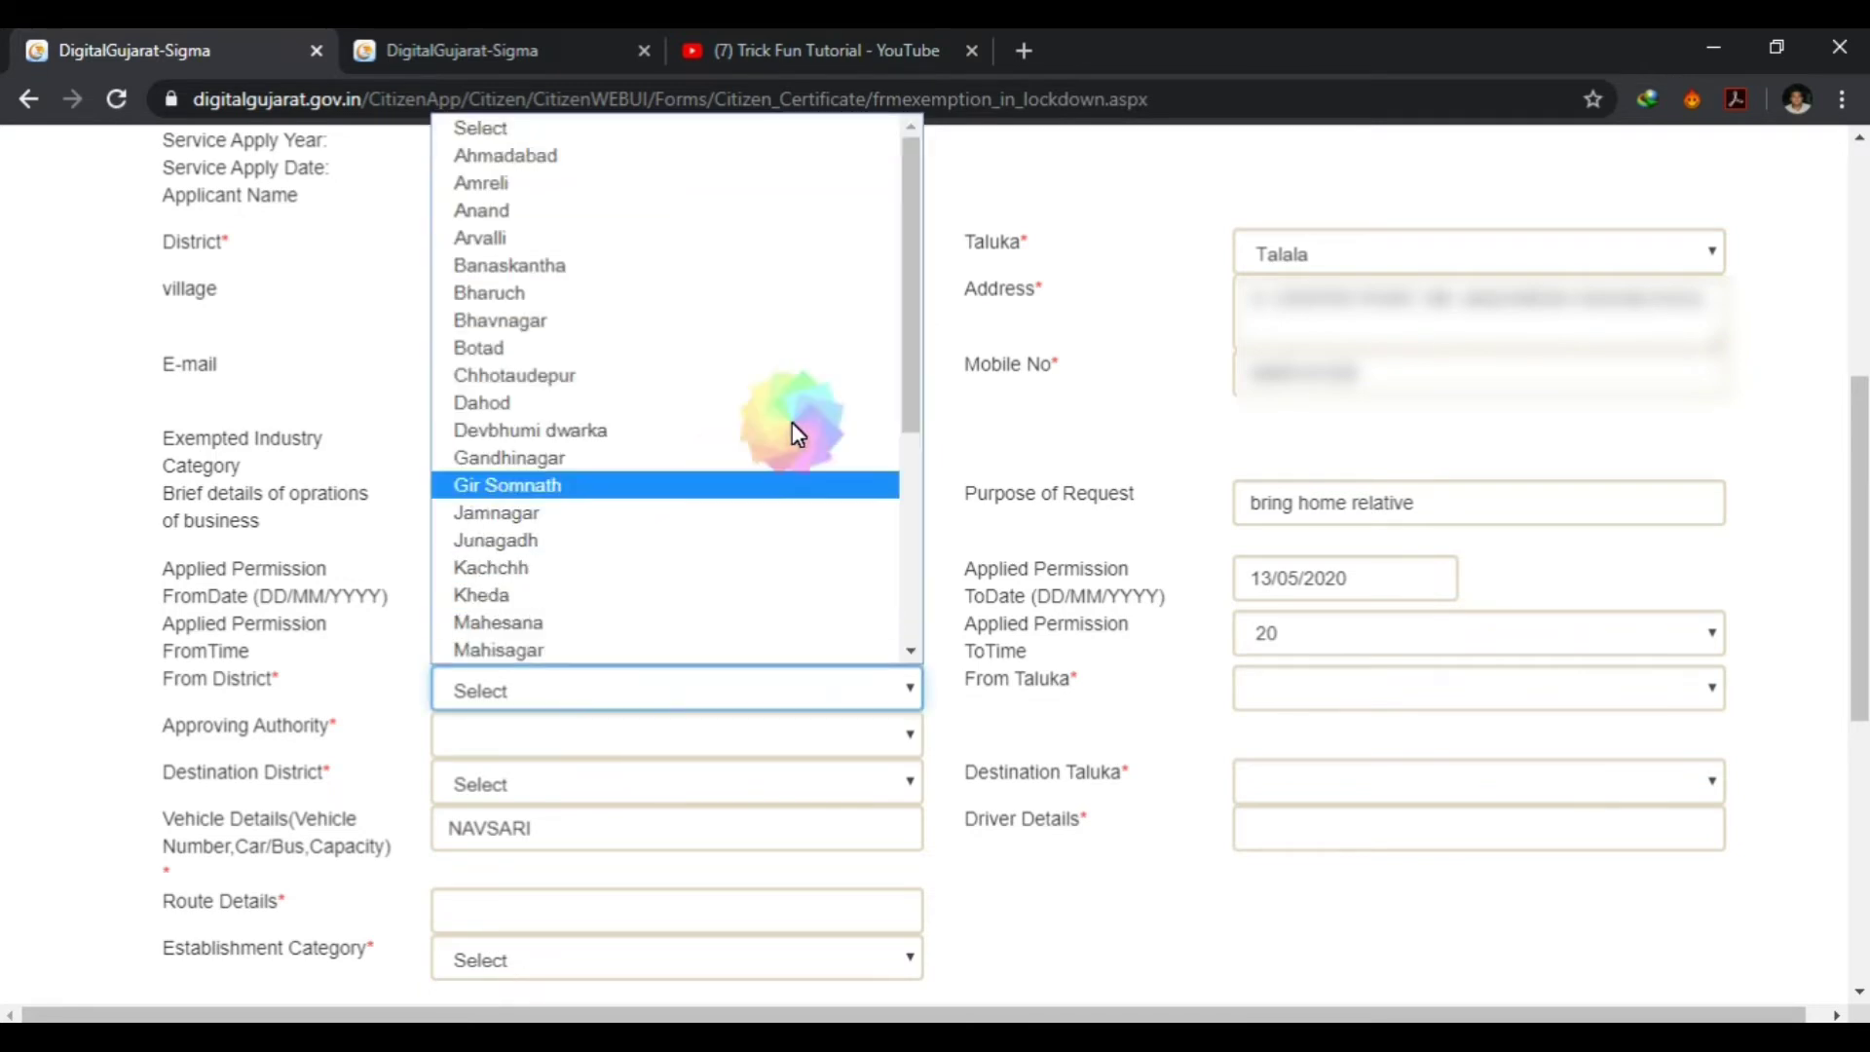
pyautogui.click(716, 487)
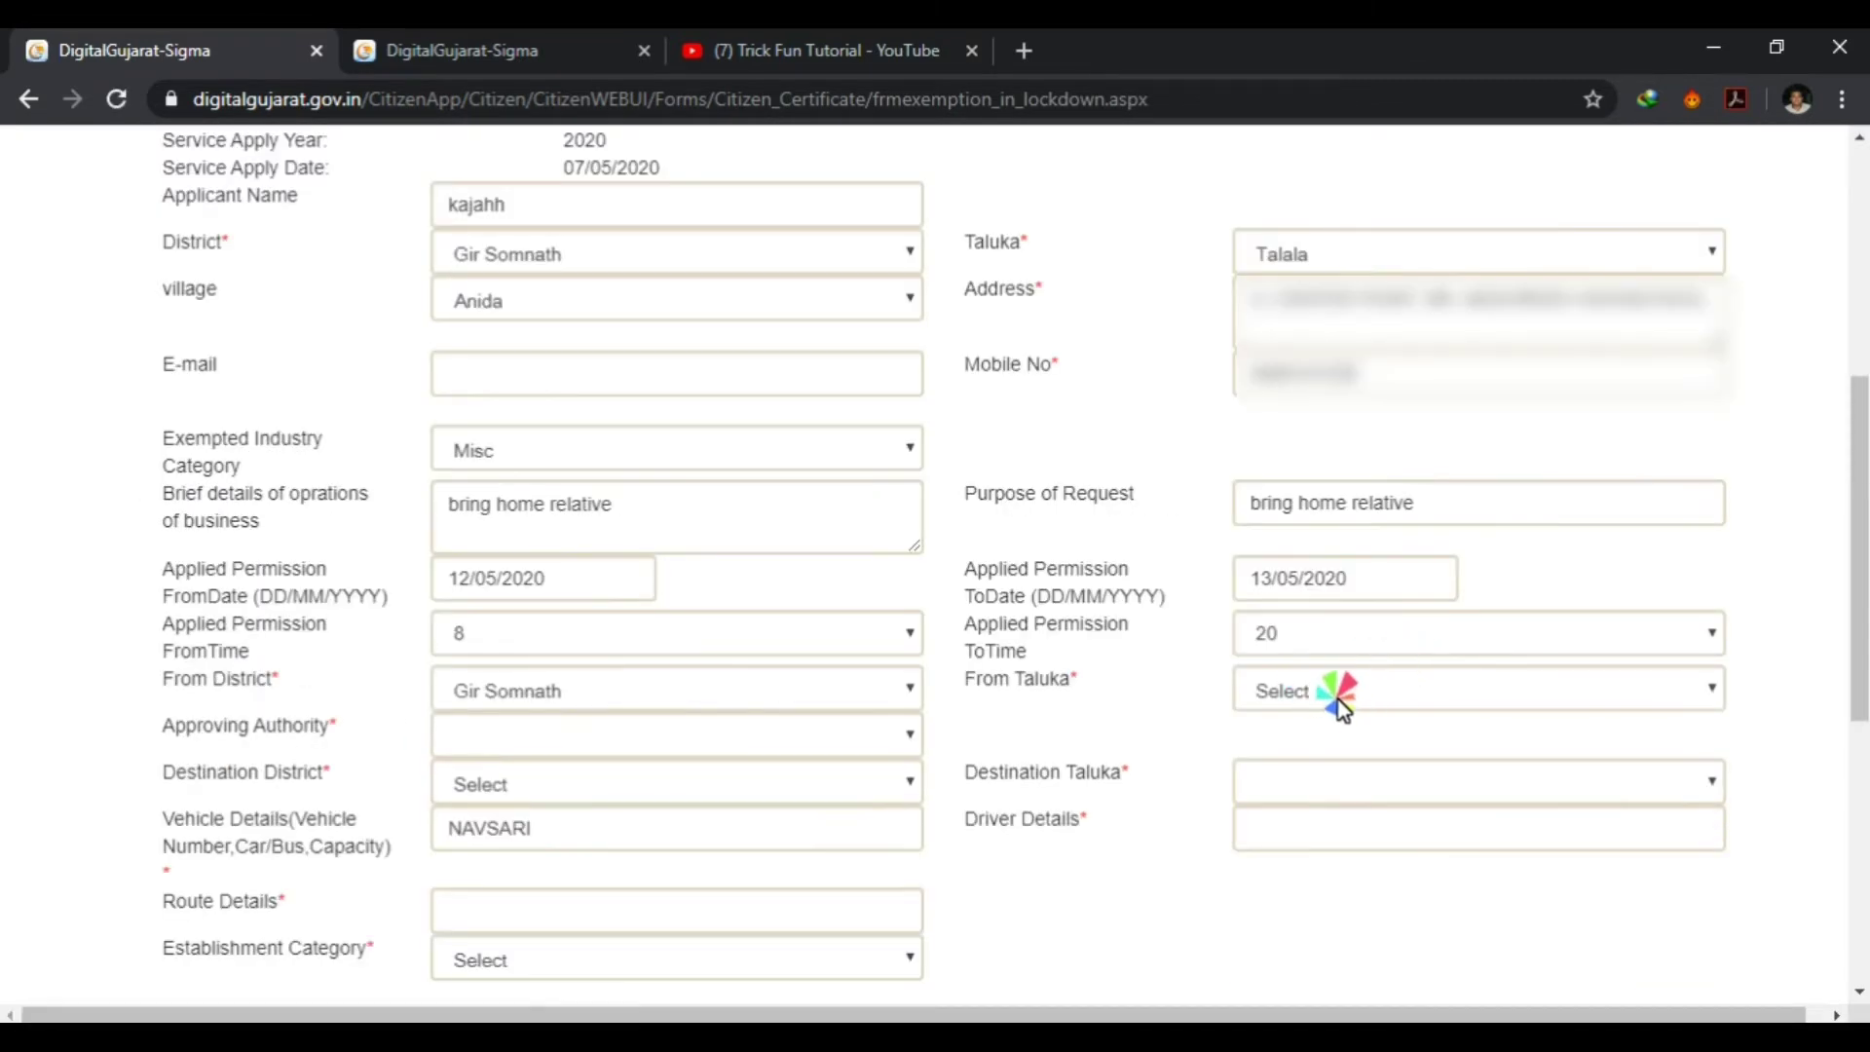
pyautogui.click(1340, 711)
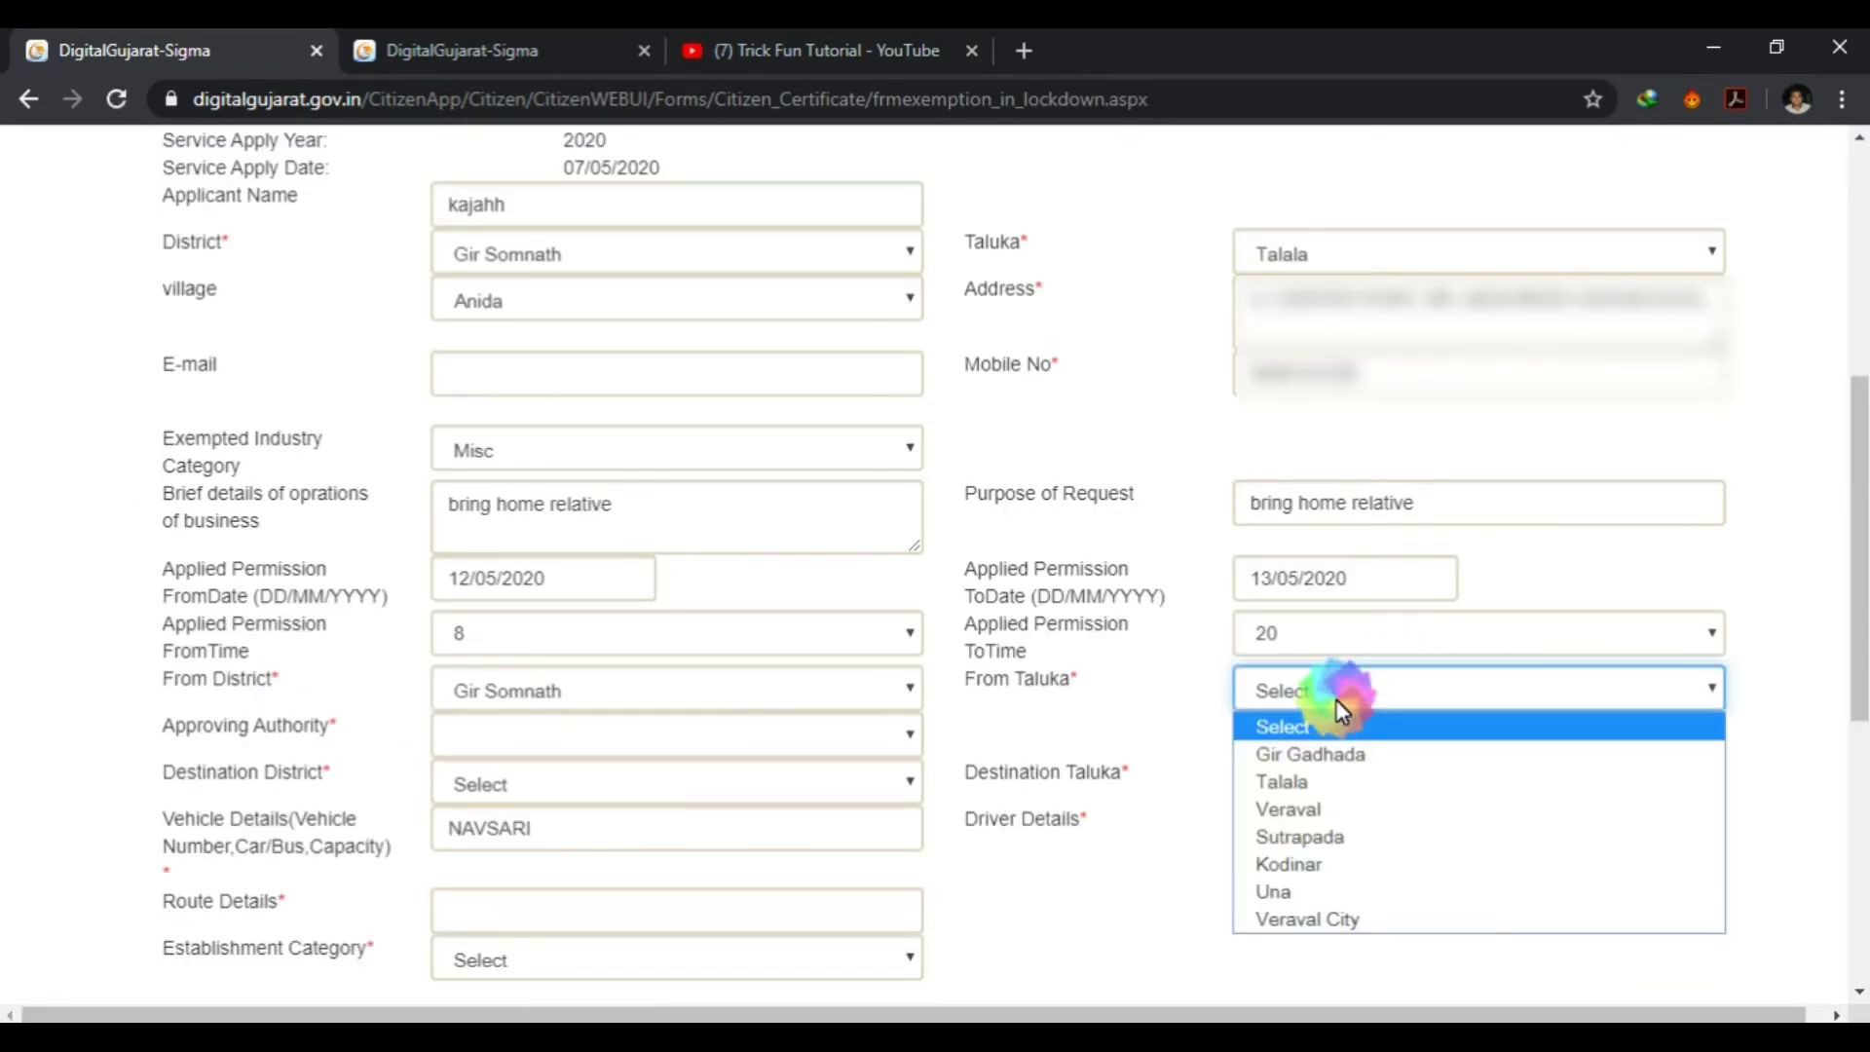
pyautogui.click(1345, 776)
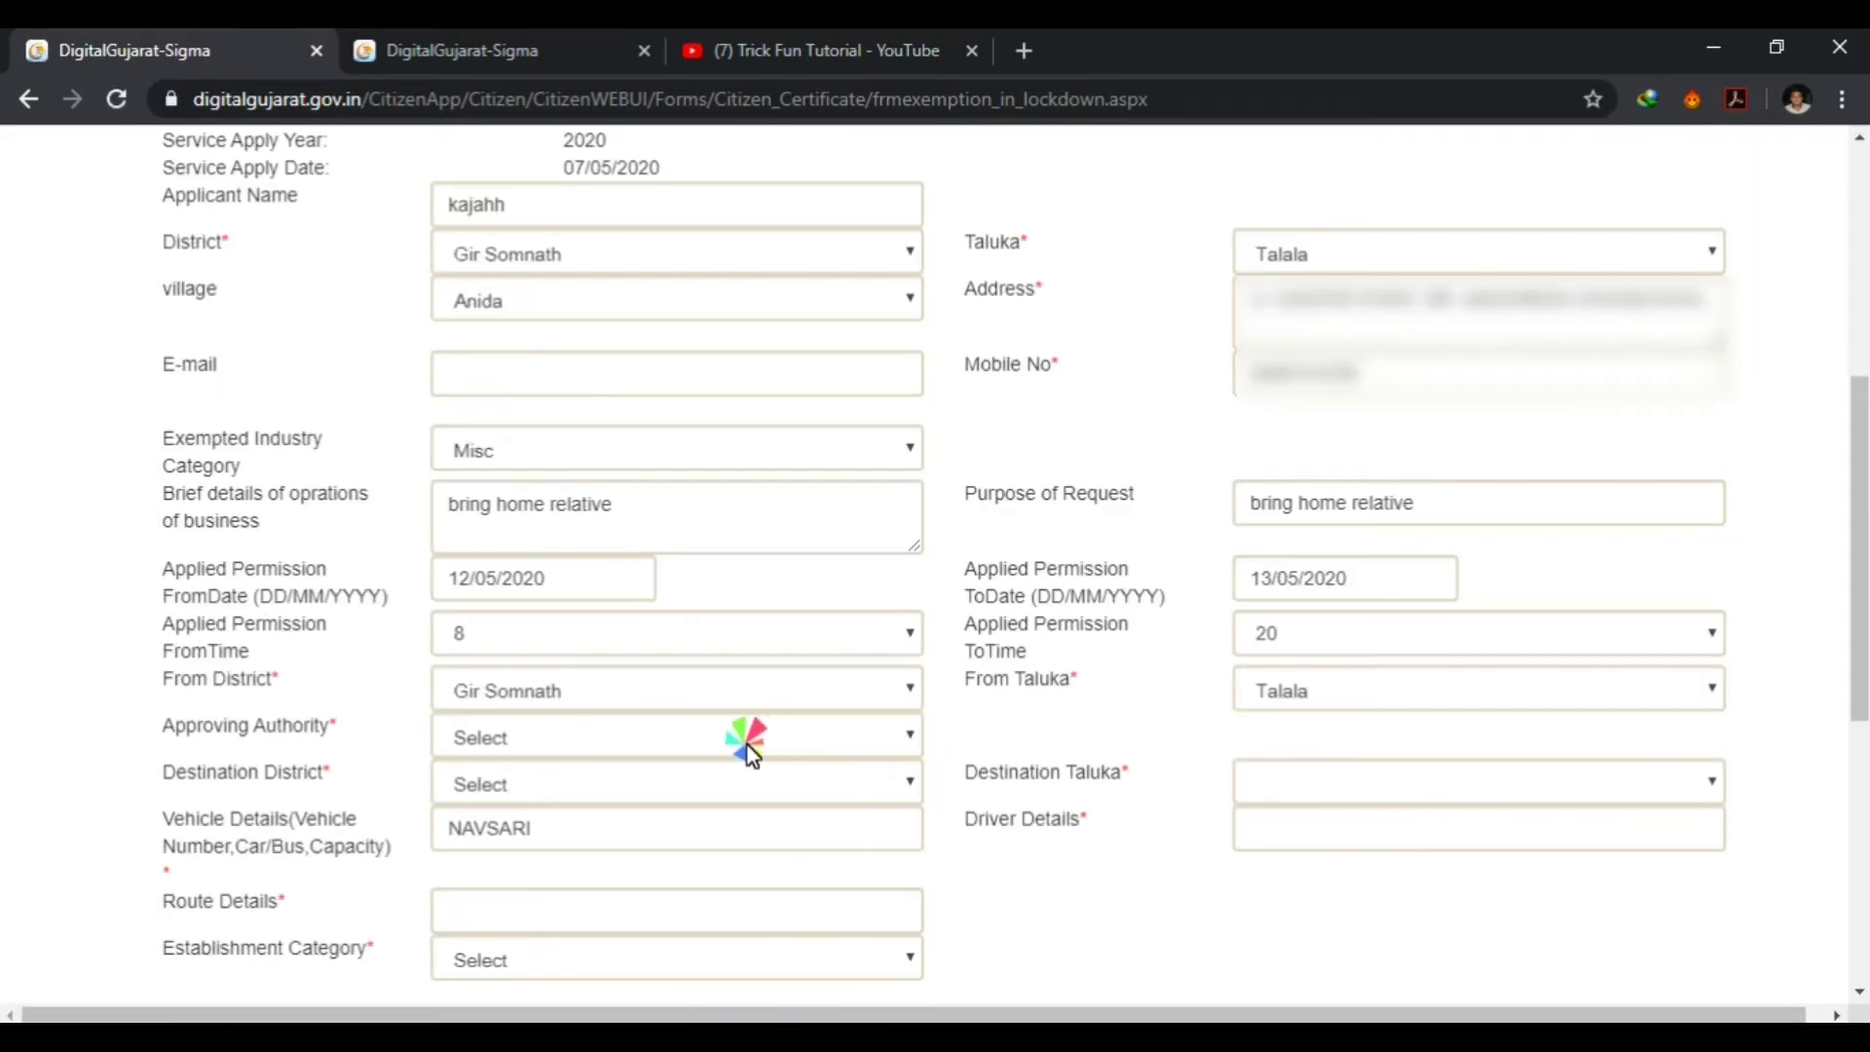
# Step: Make Mamlatdar Office, Talala the approving authority and set the destination to Jamnagar, Dhrol
pyautogui.click(746, 744)
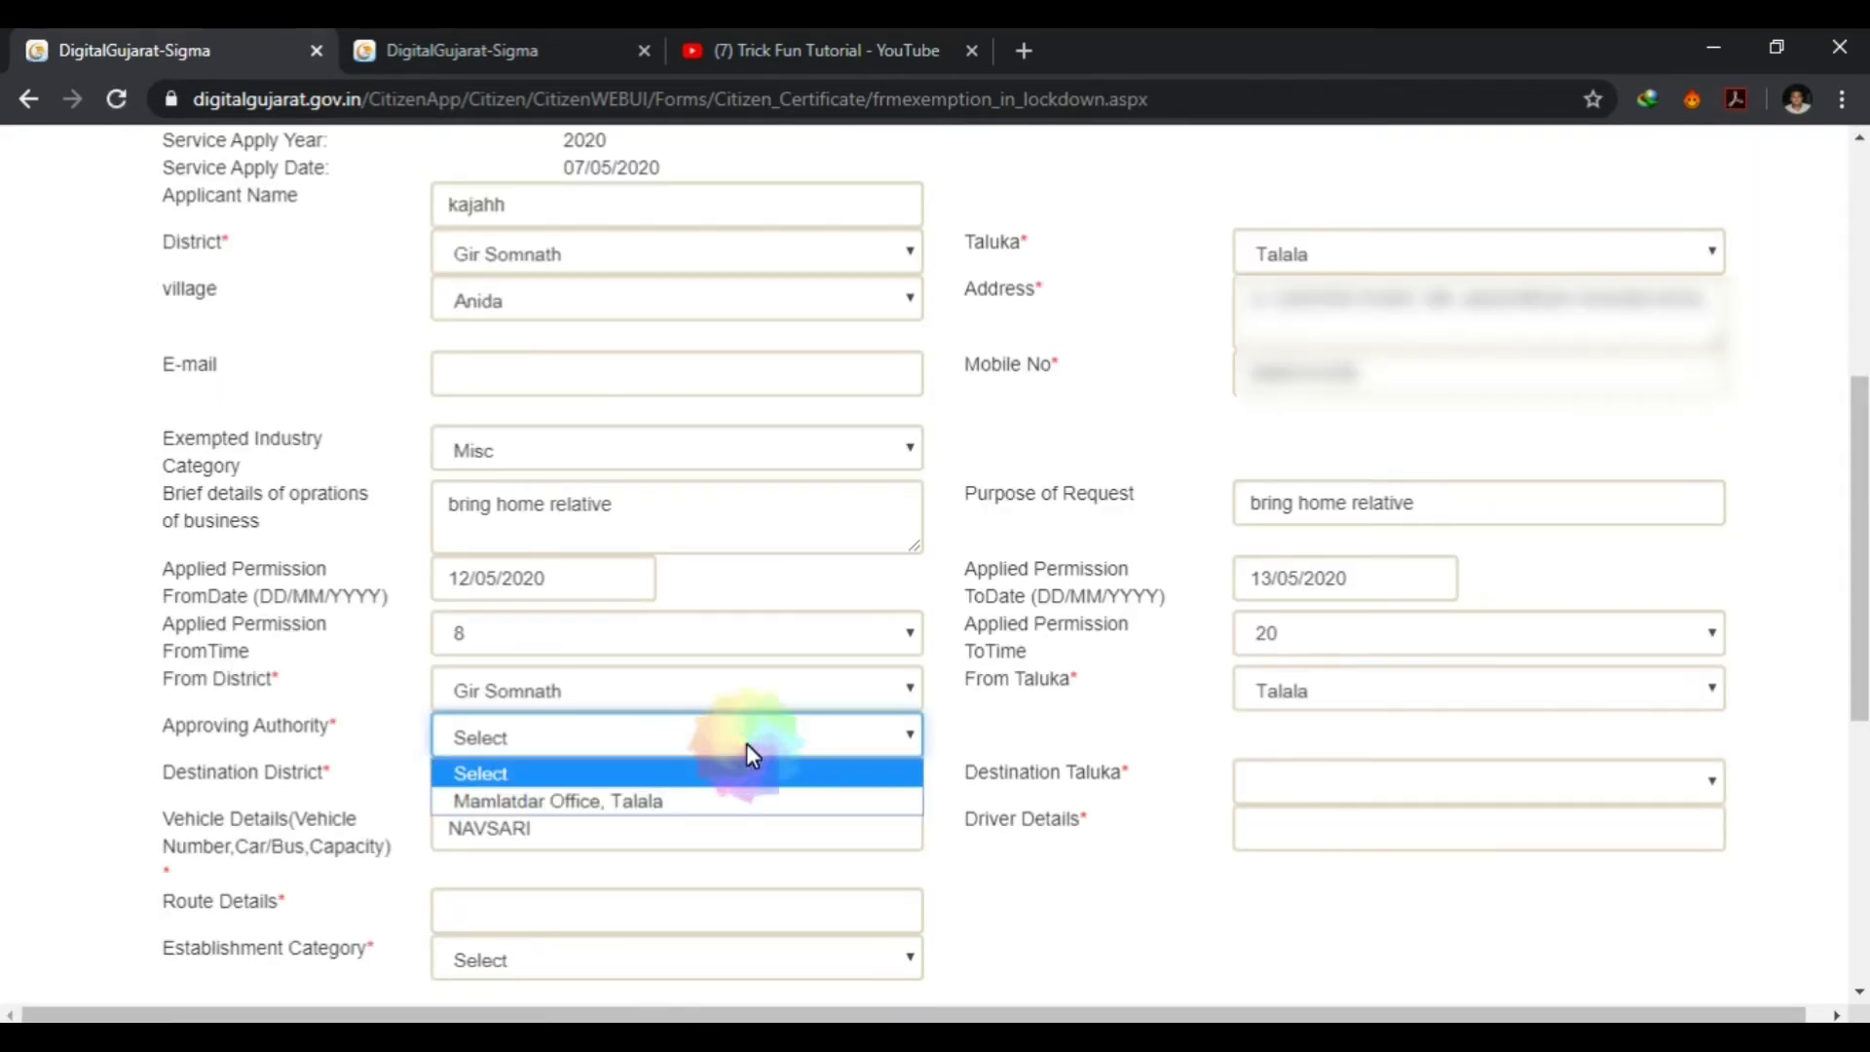
pyautogui.click(743, 803)
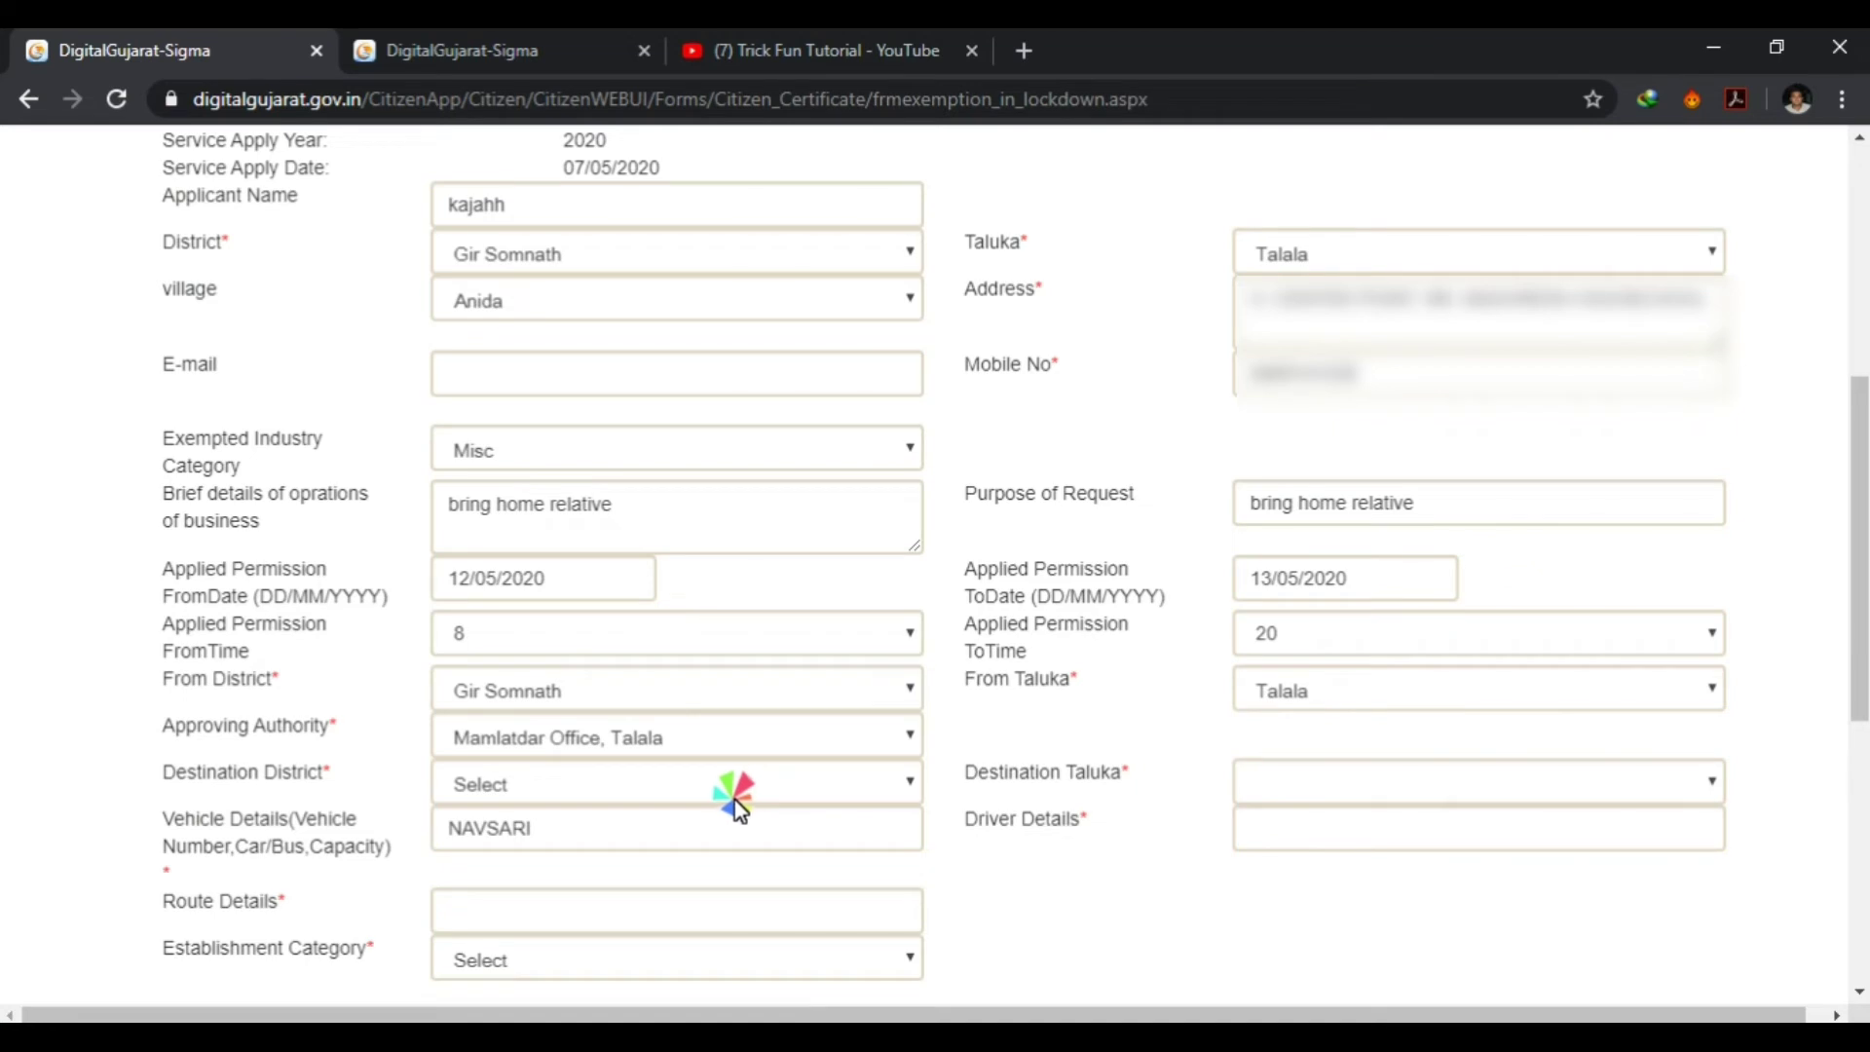
pyautogui.click(700, 791)
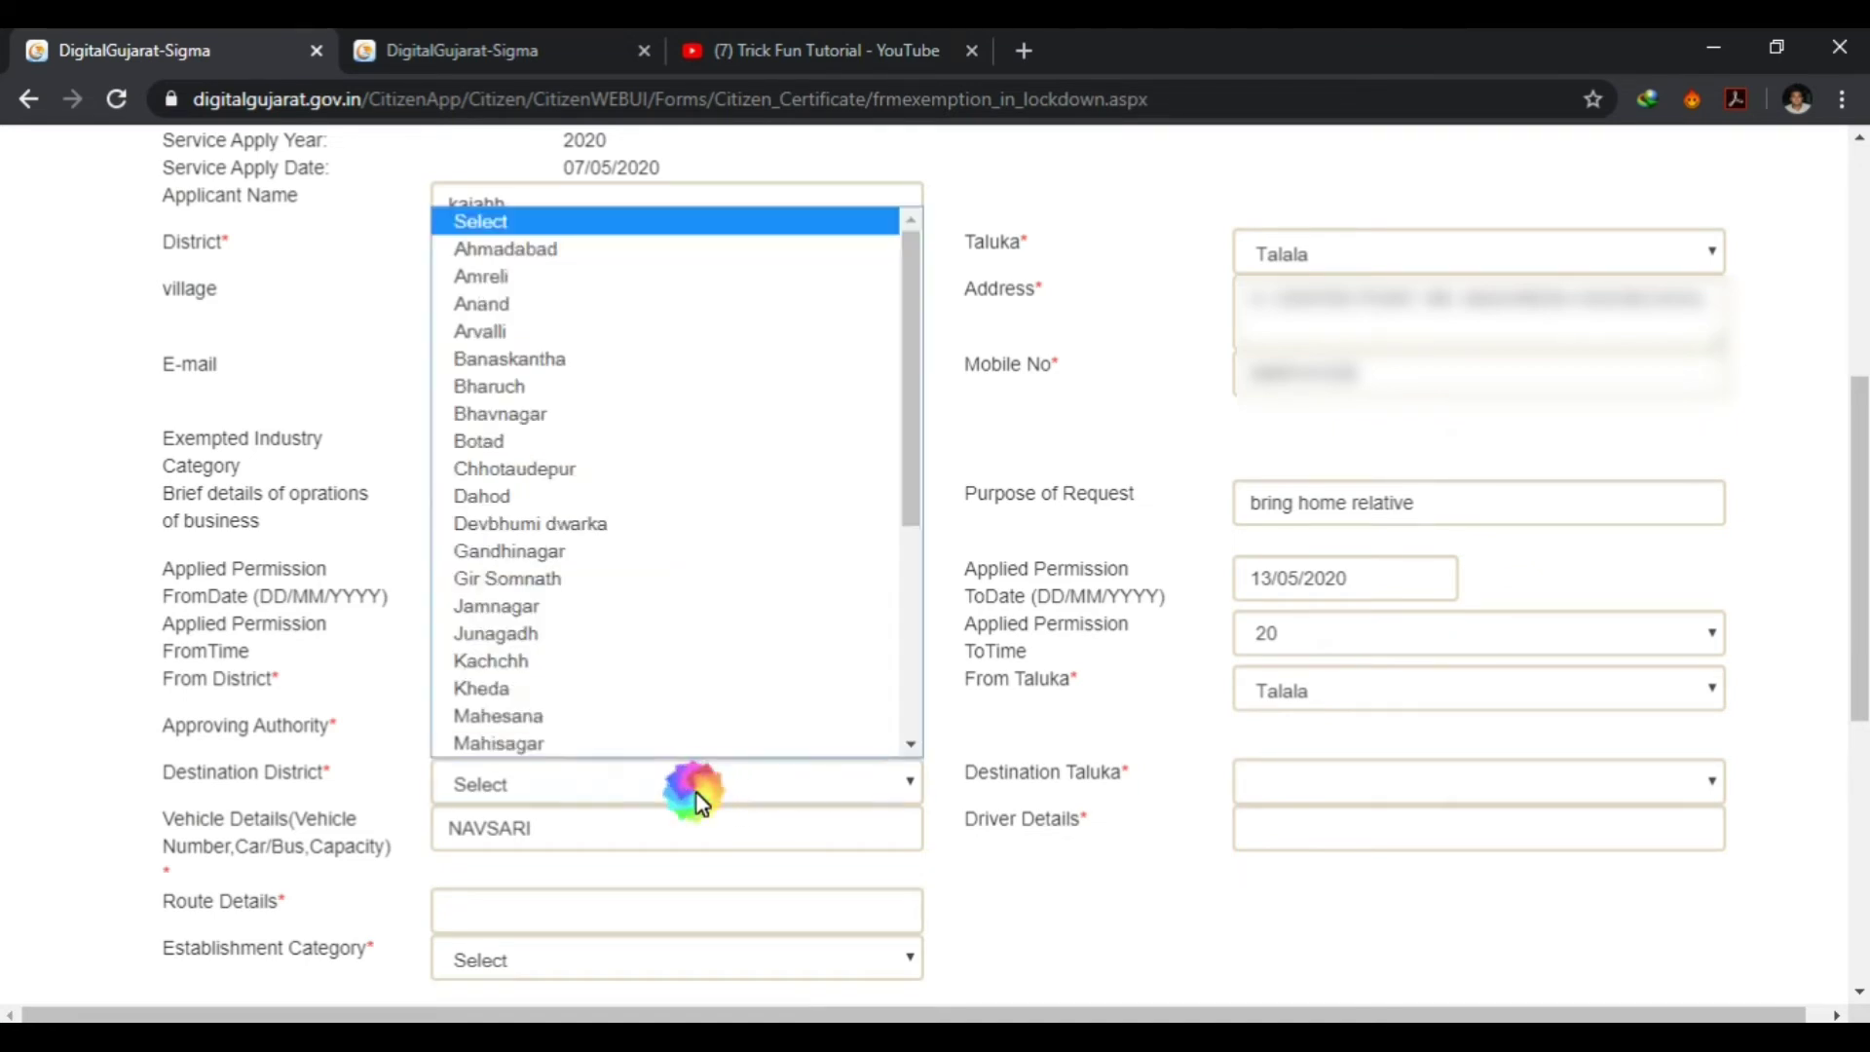
pyautogui.scroll(-1, 682, 623)
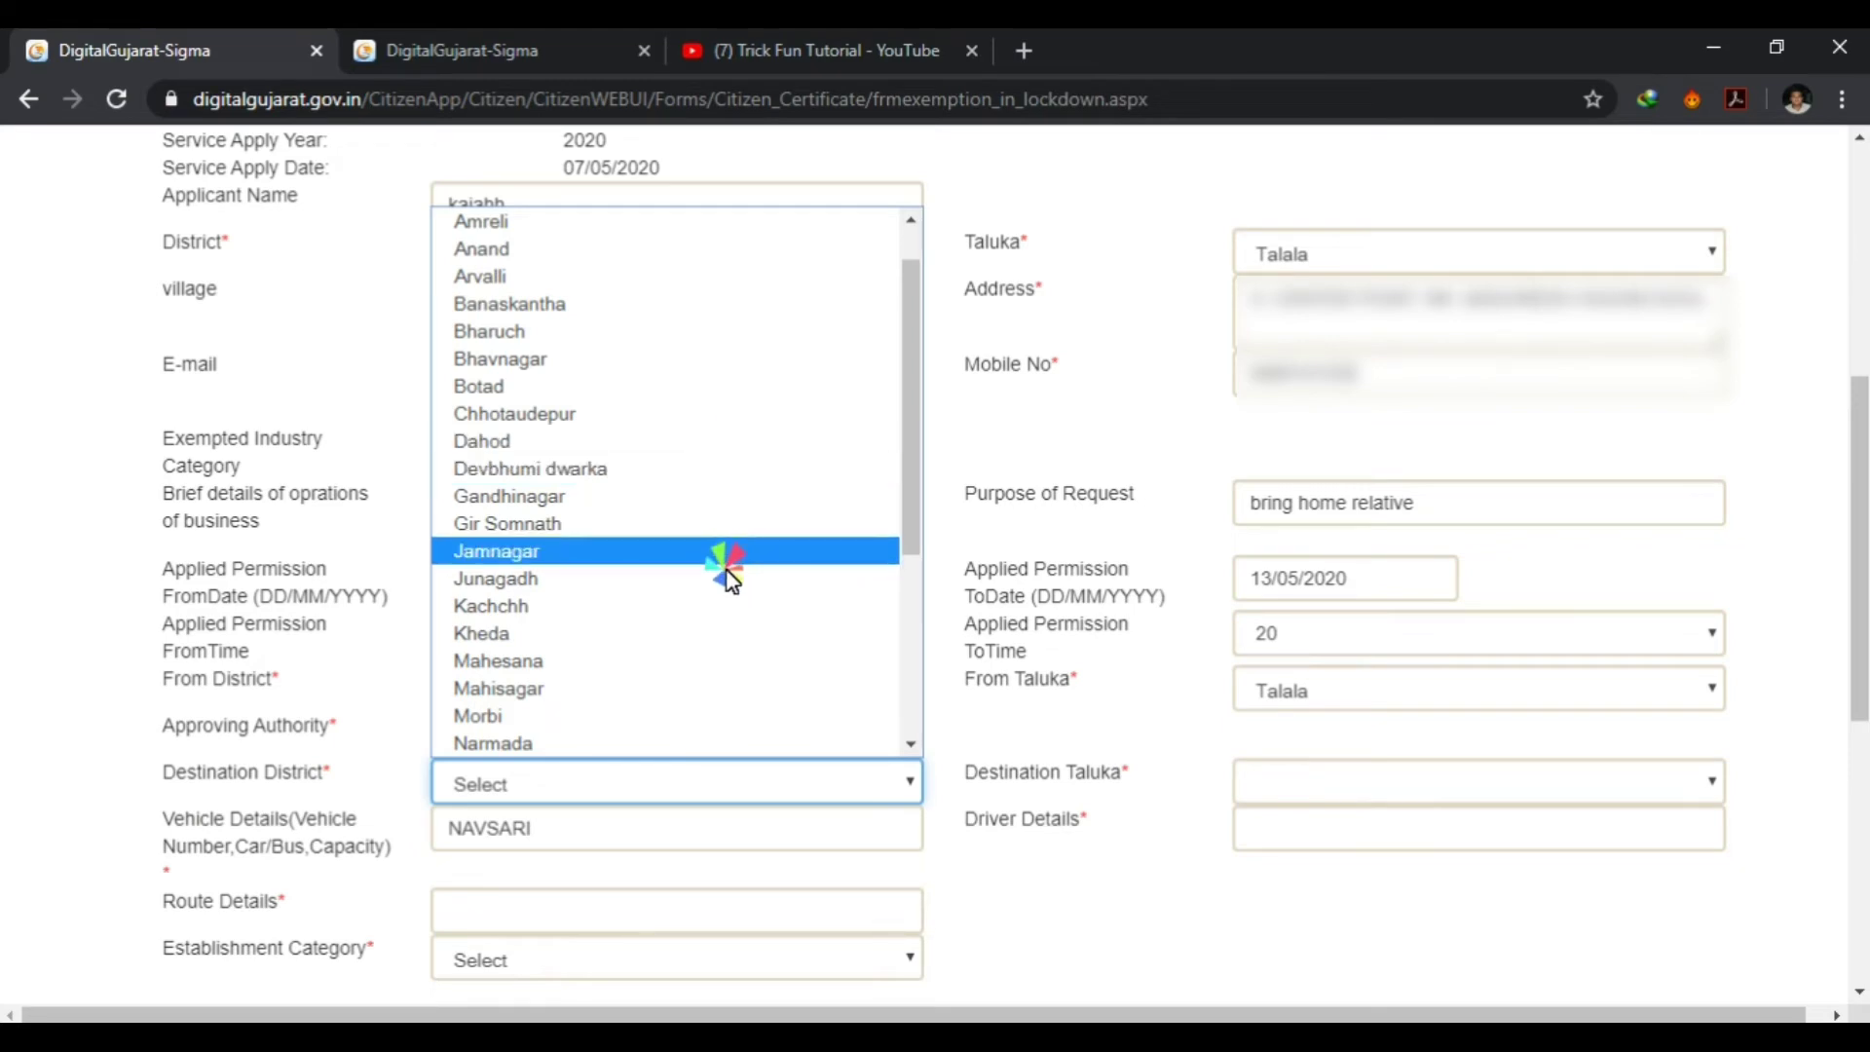
pyautogui.click(729, 551)
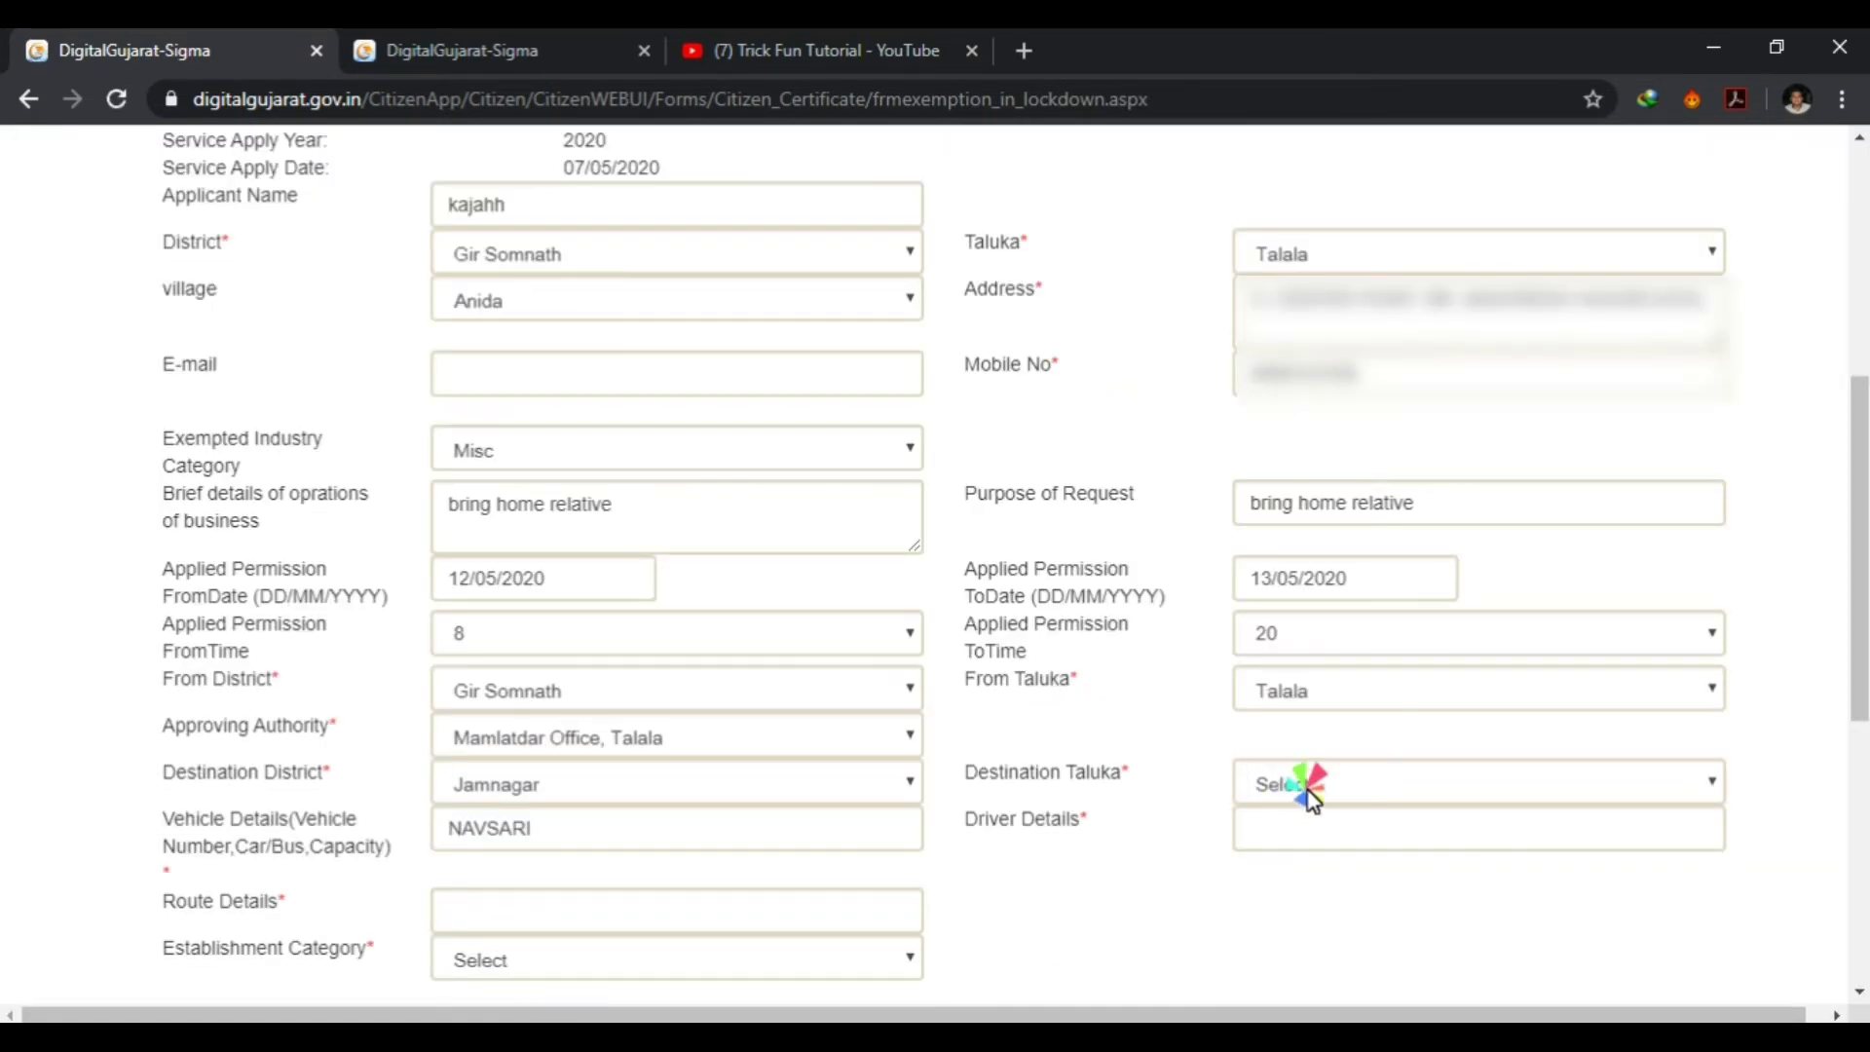
pyautogui.click(1308, 787)
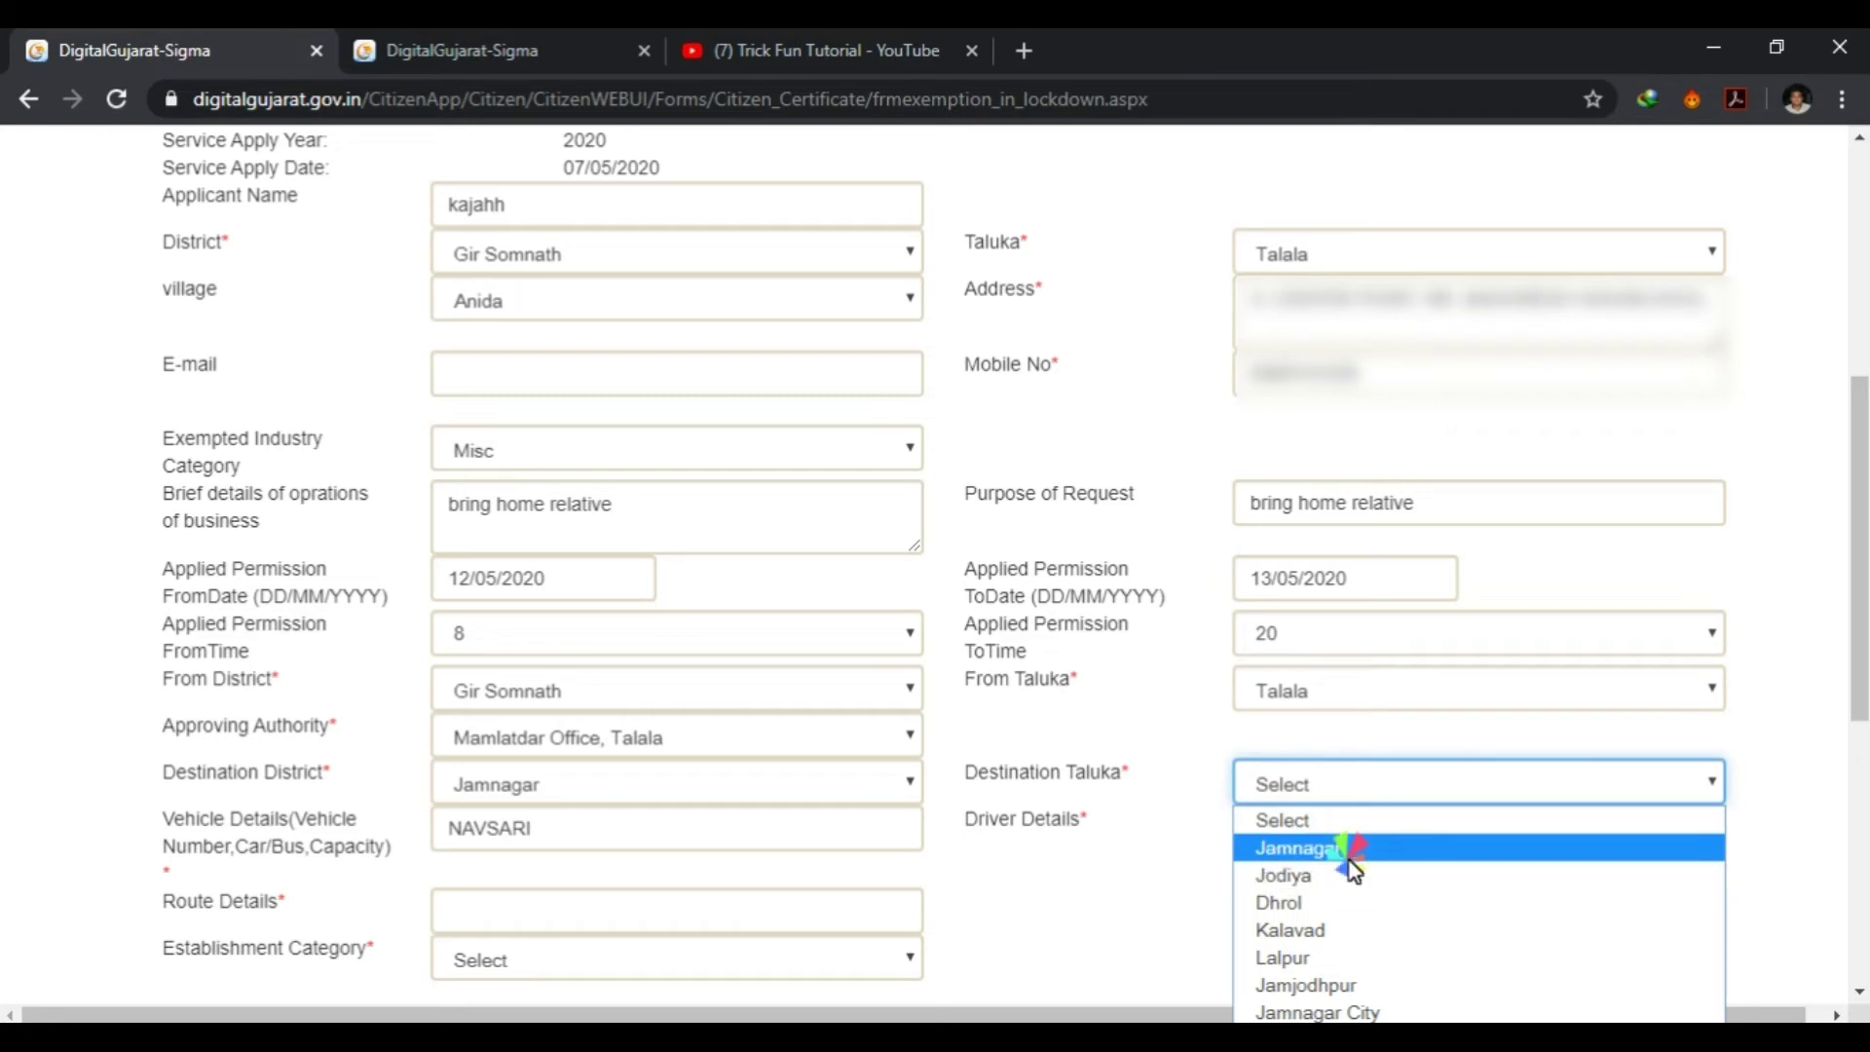
pyautogui.click(1356, 900)
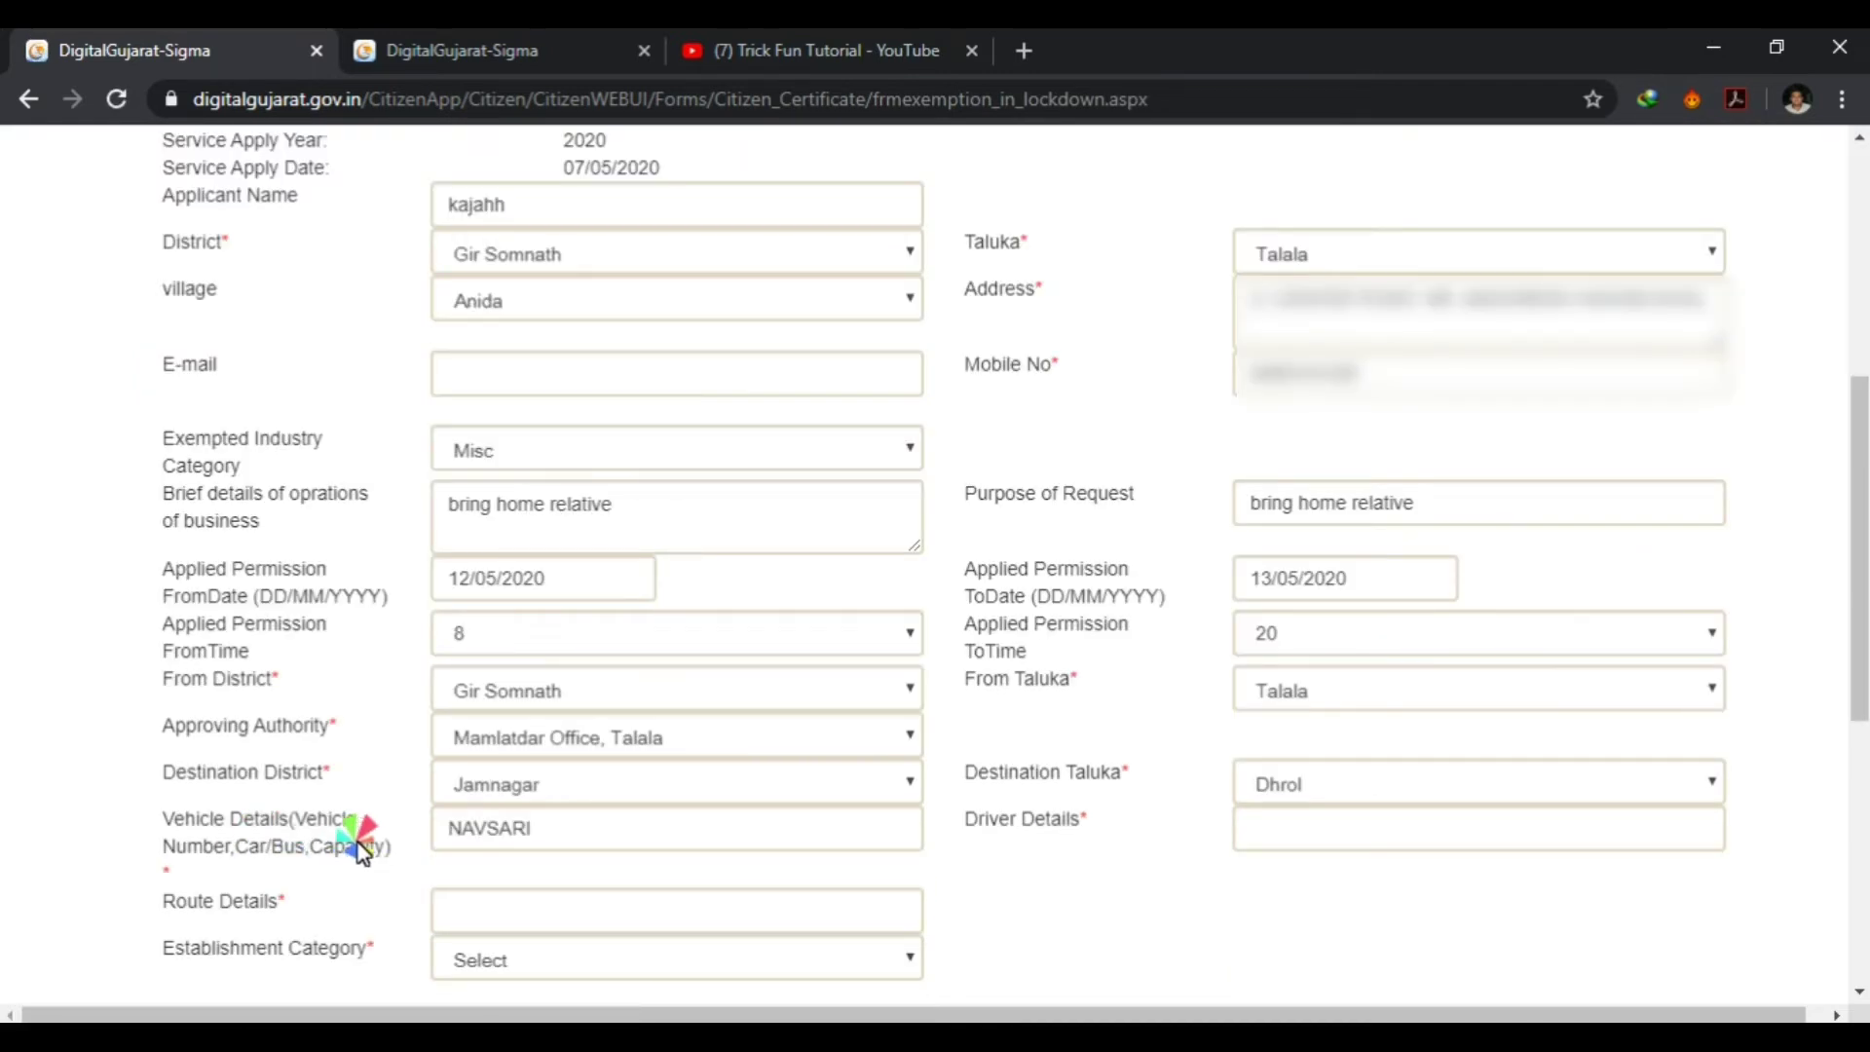
pyautogui.click(570, 834)
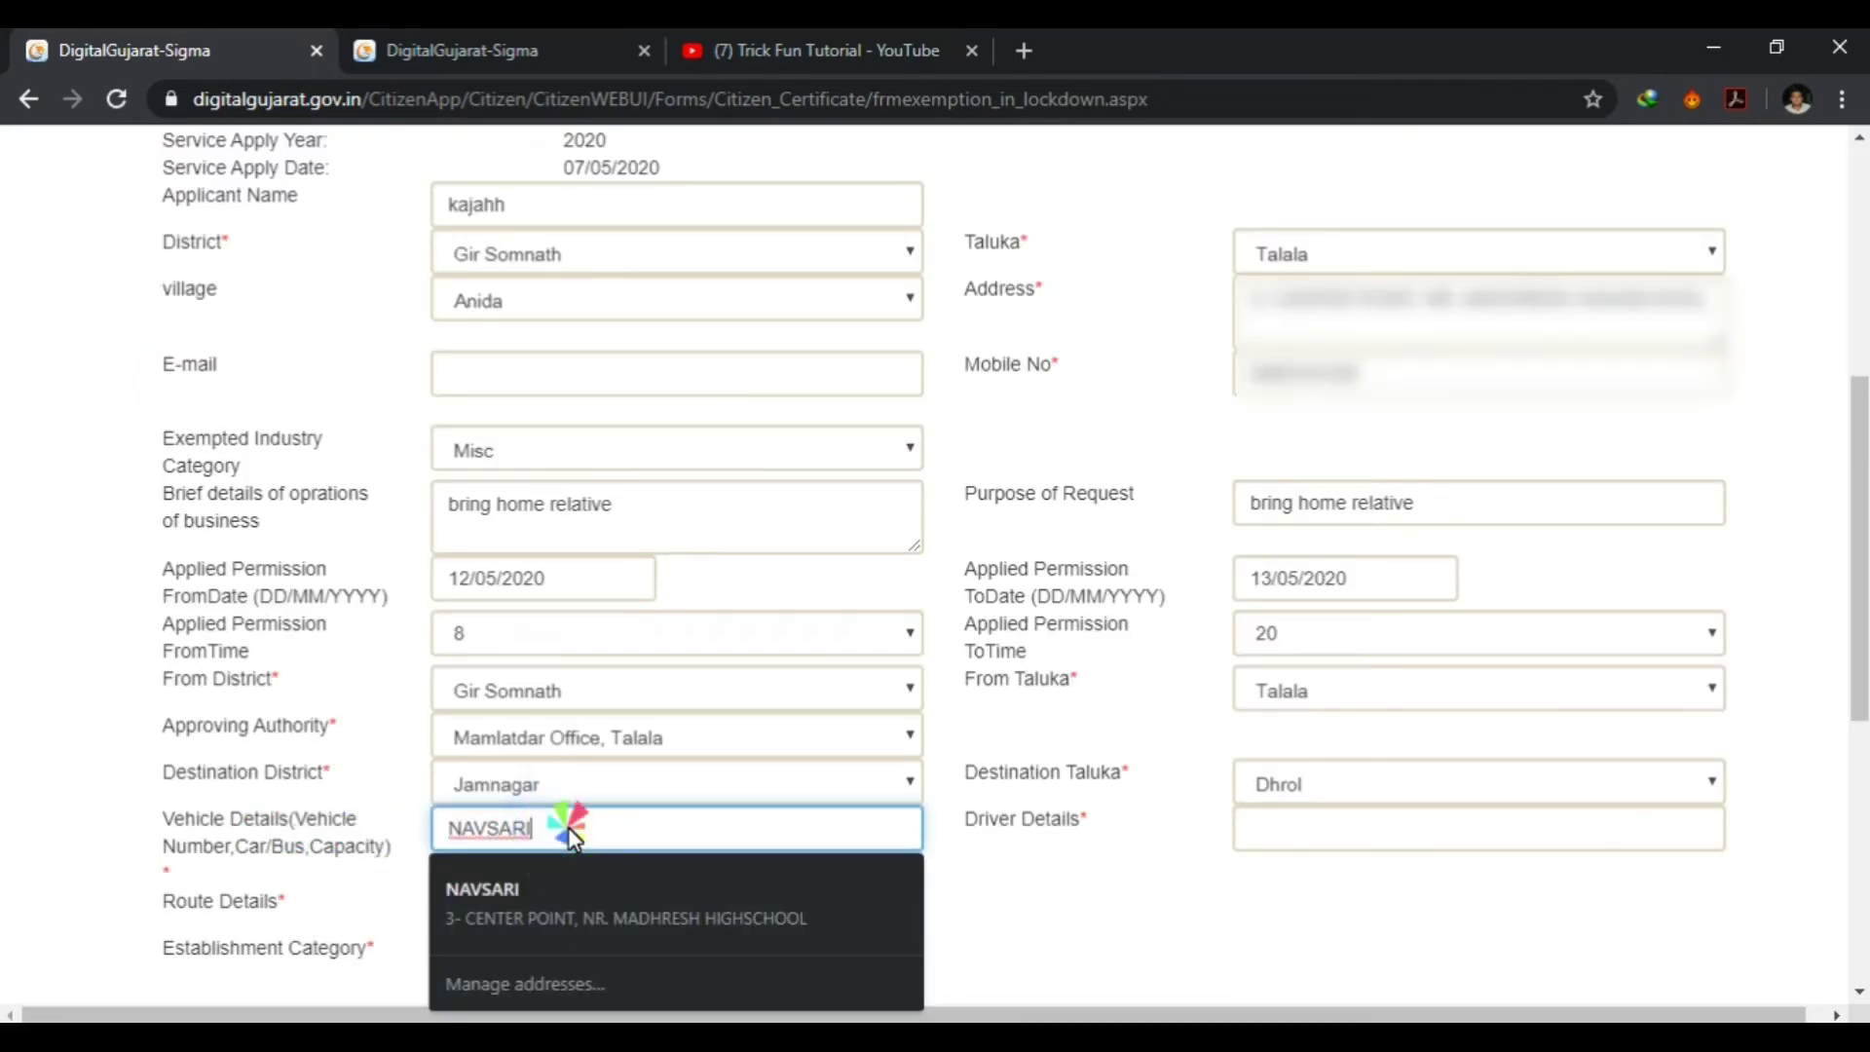
pyautogui.press('BackSpace')
pyautogui.press('BackSpace')
pyautogui.press('BackSpace')
pyautogui.press('BackSpace')
pyautogui.press('BackSpace')
pyautogui.press('BackSpace')
pyautogui.press('BackSpace')
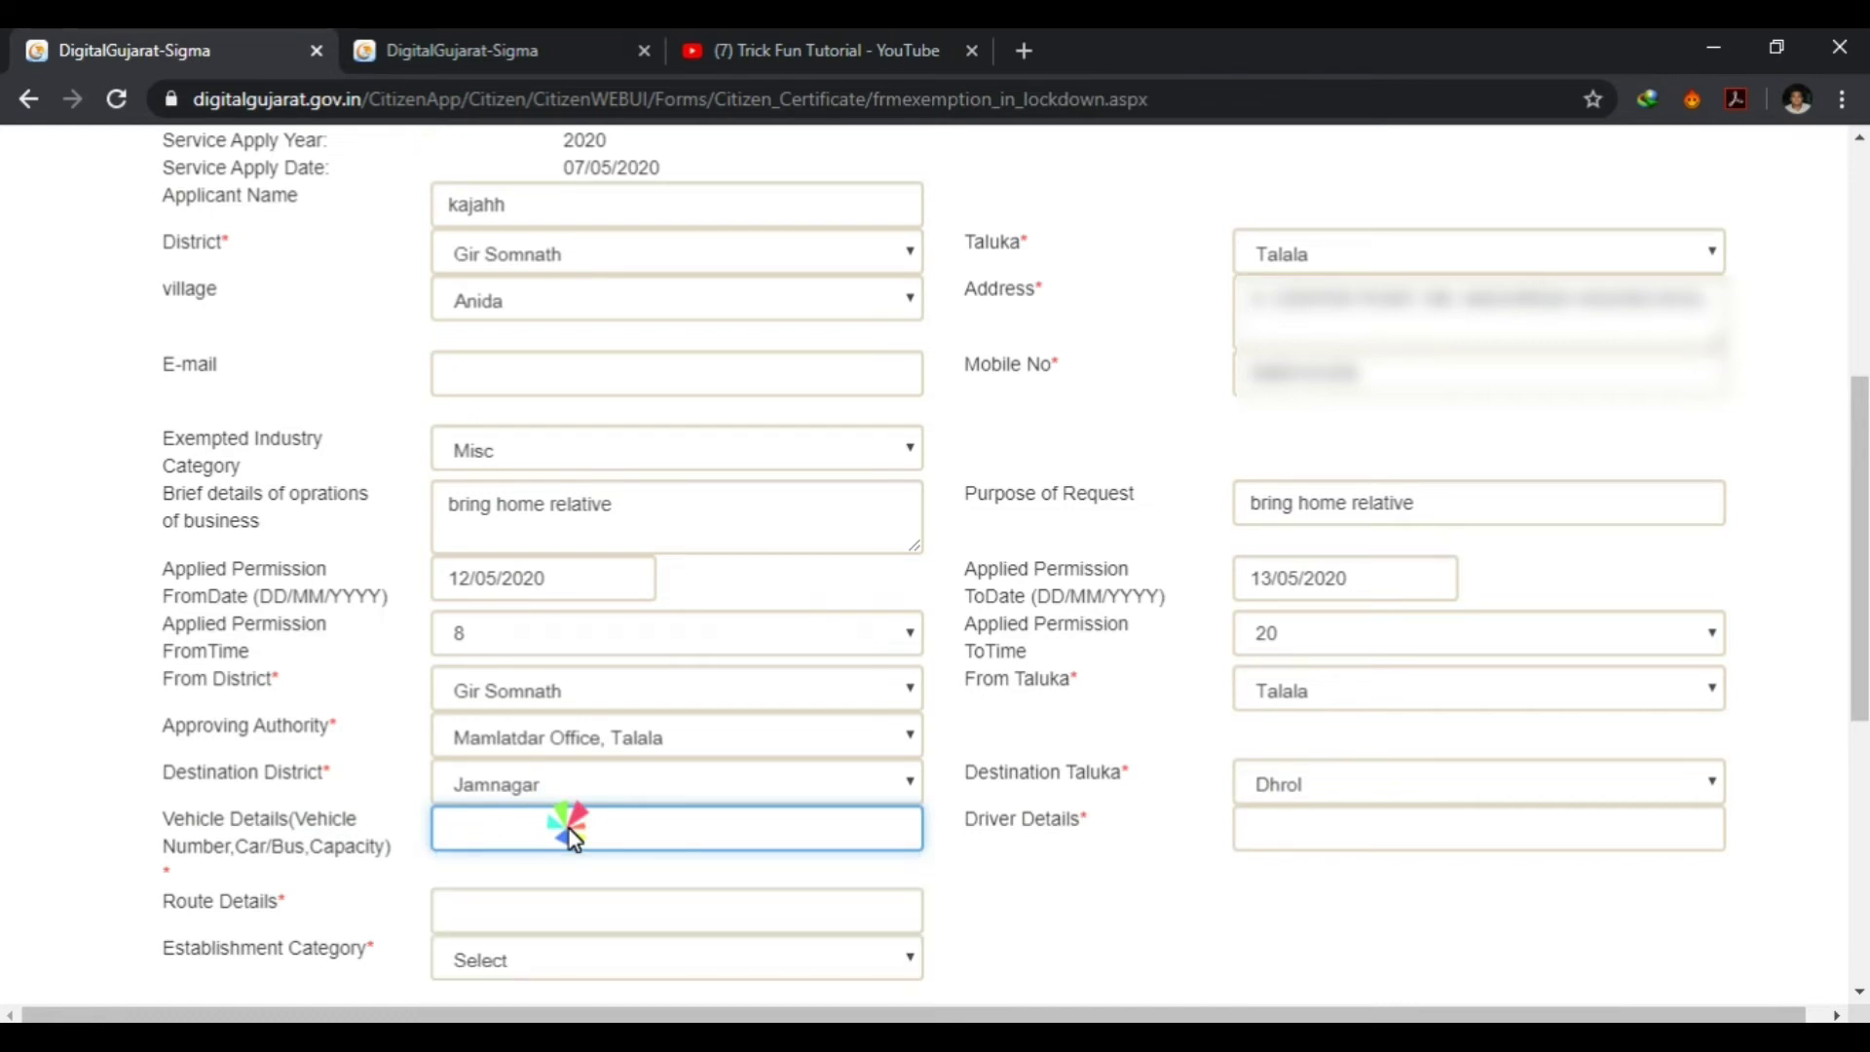
pyautogui.write('gj15ca4414')
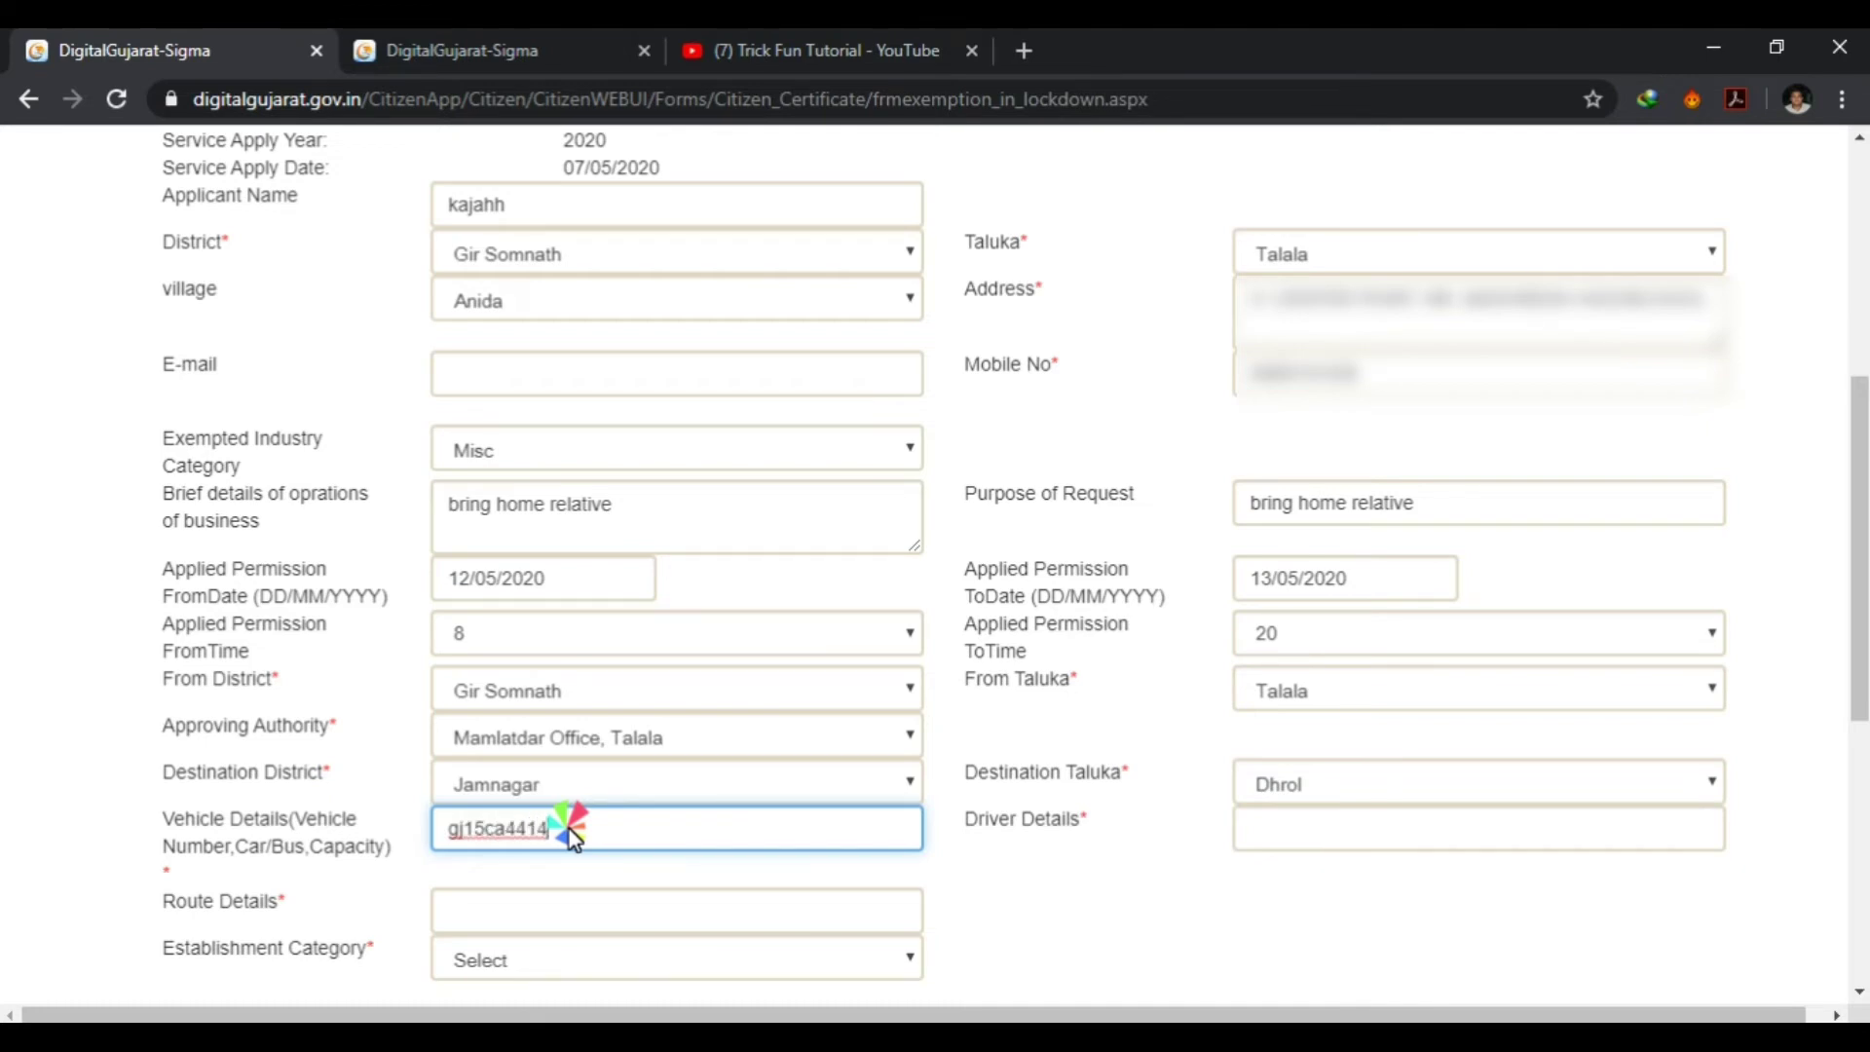
pyautogui.click(1281, 840)
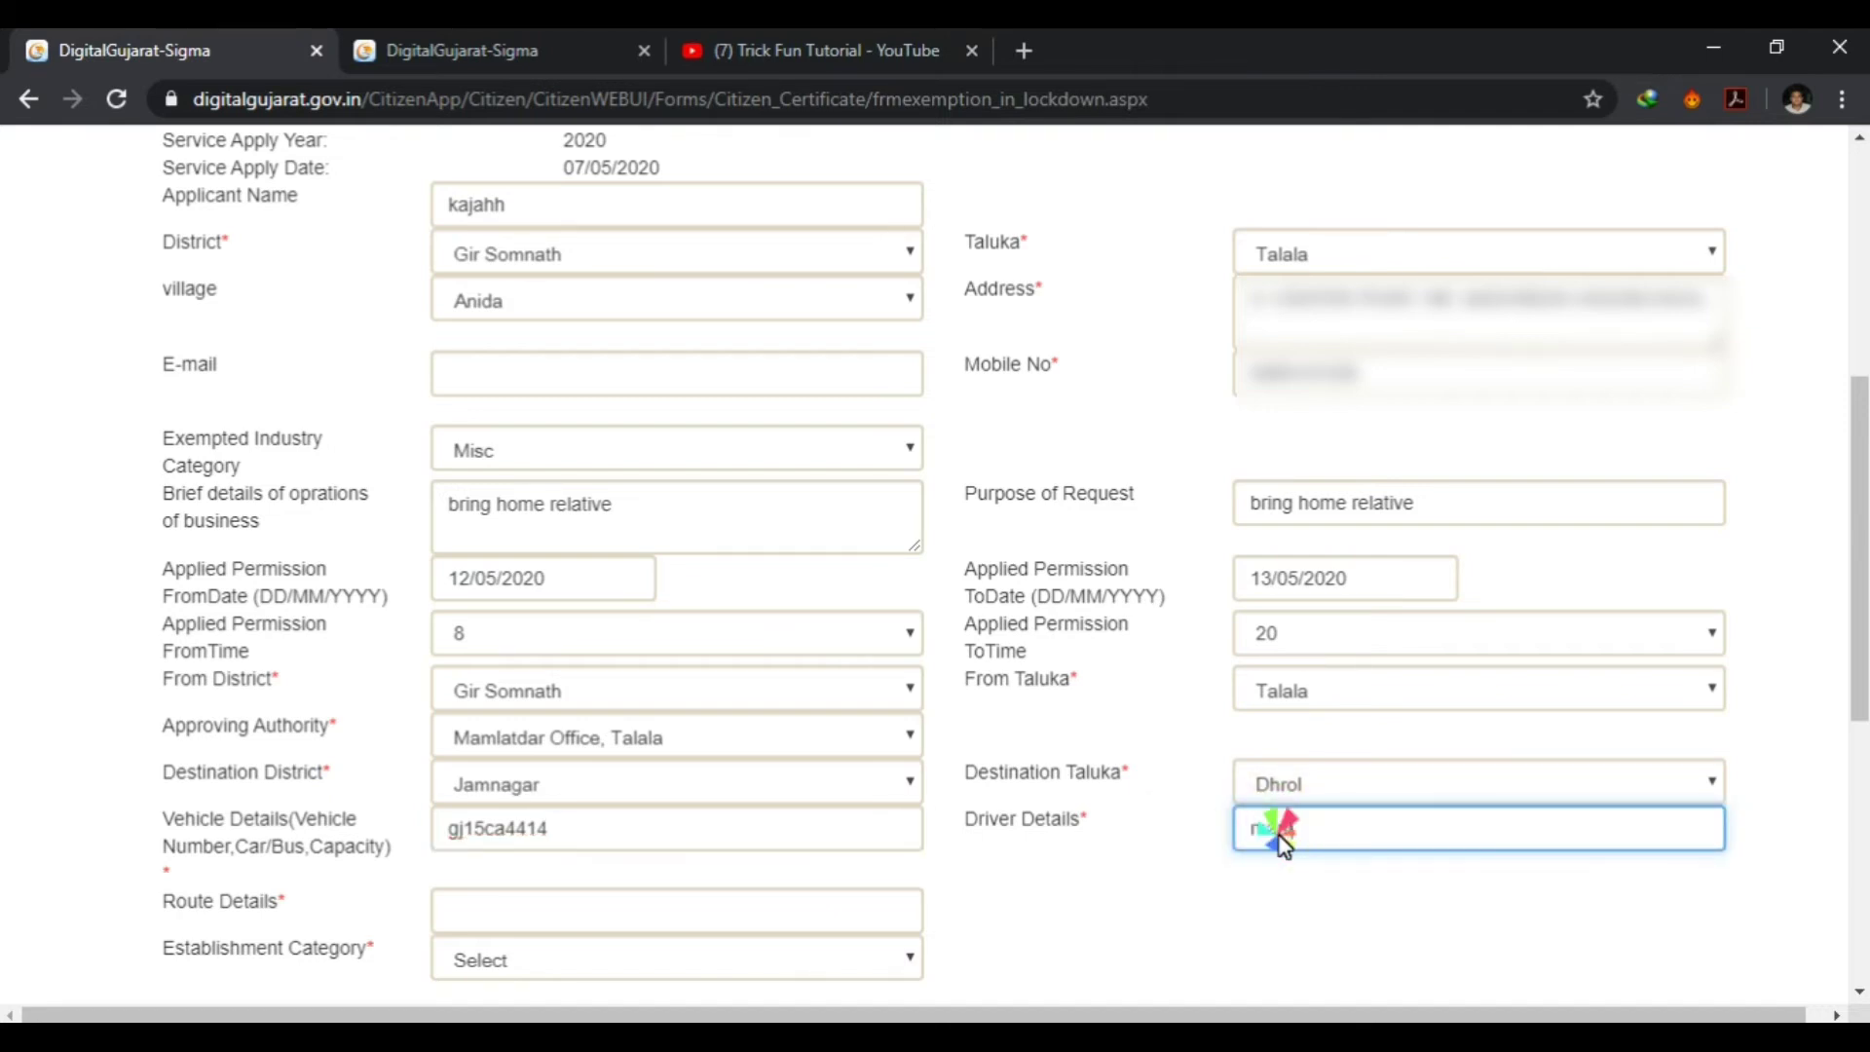
pyautogui.write('mahesh ')
pyautogui.write('bhai')
# Step: Enter route 'gir somnath to jamnagar via nh8' and choose Private Establishments as the category
pyautogui.click(840, 921)
pyautogui.click(837, 920)
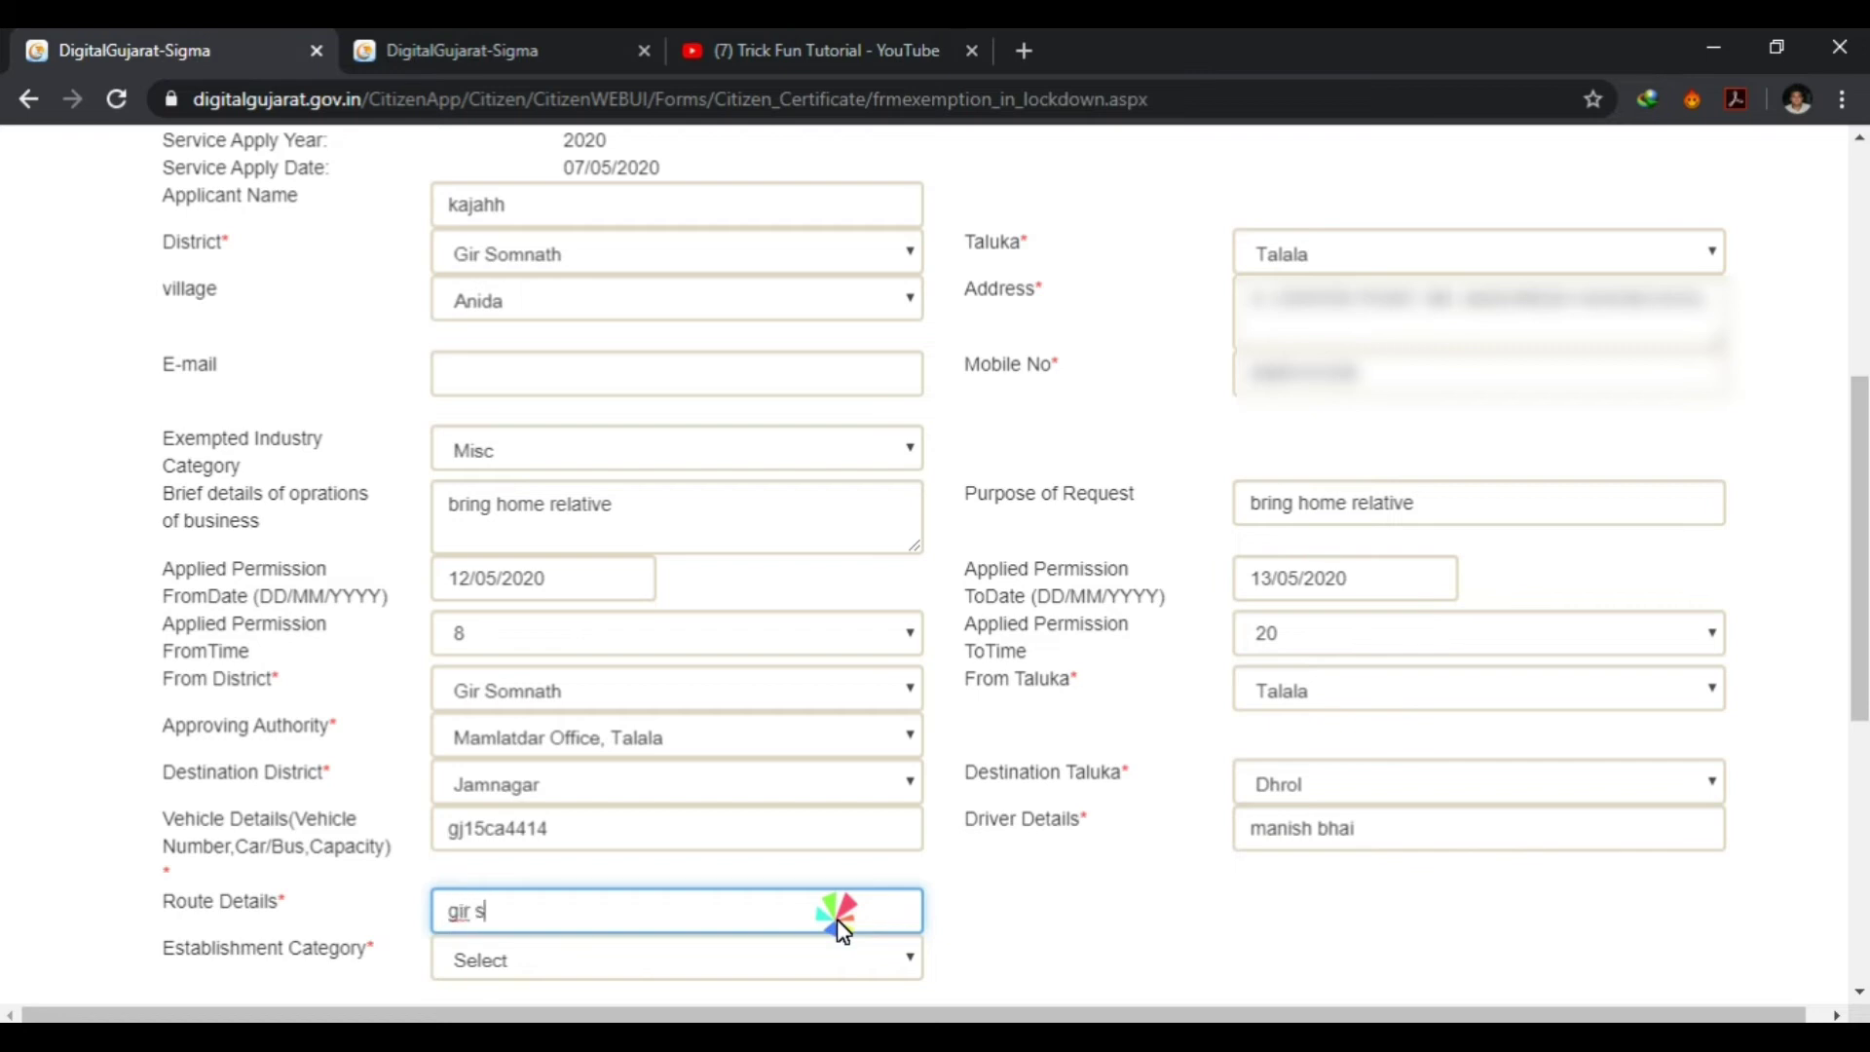
pyautogui.write('h to jamnagar')
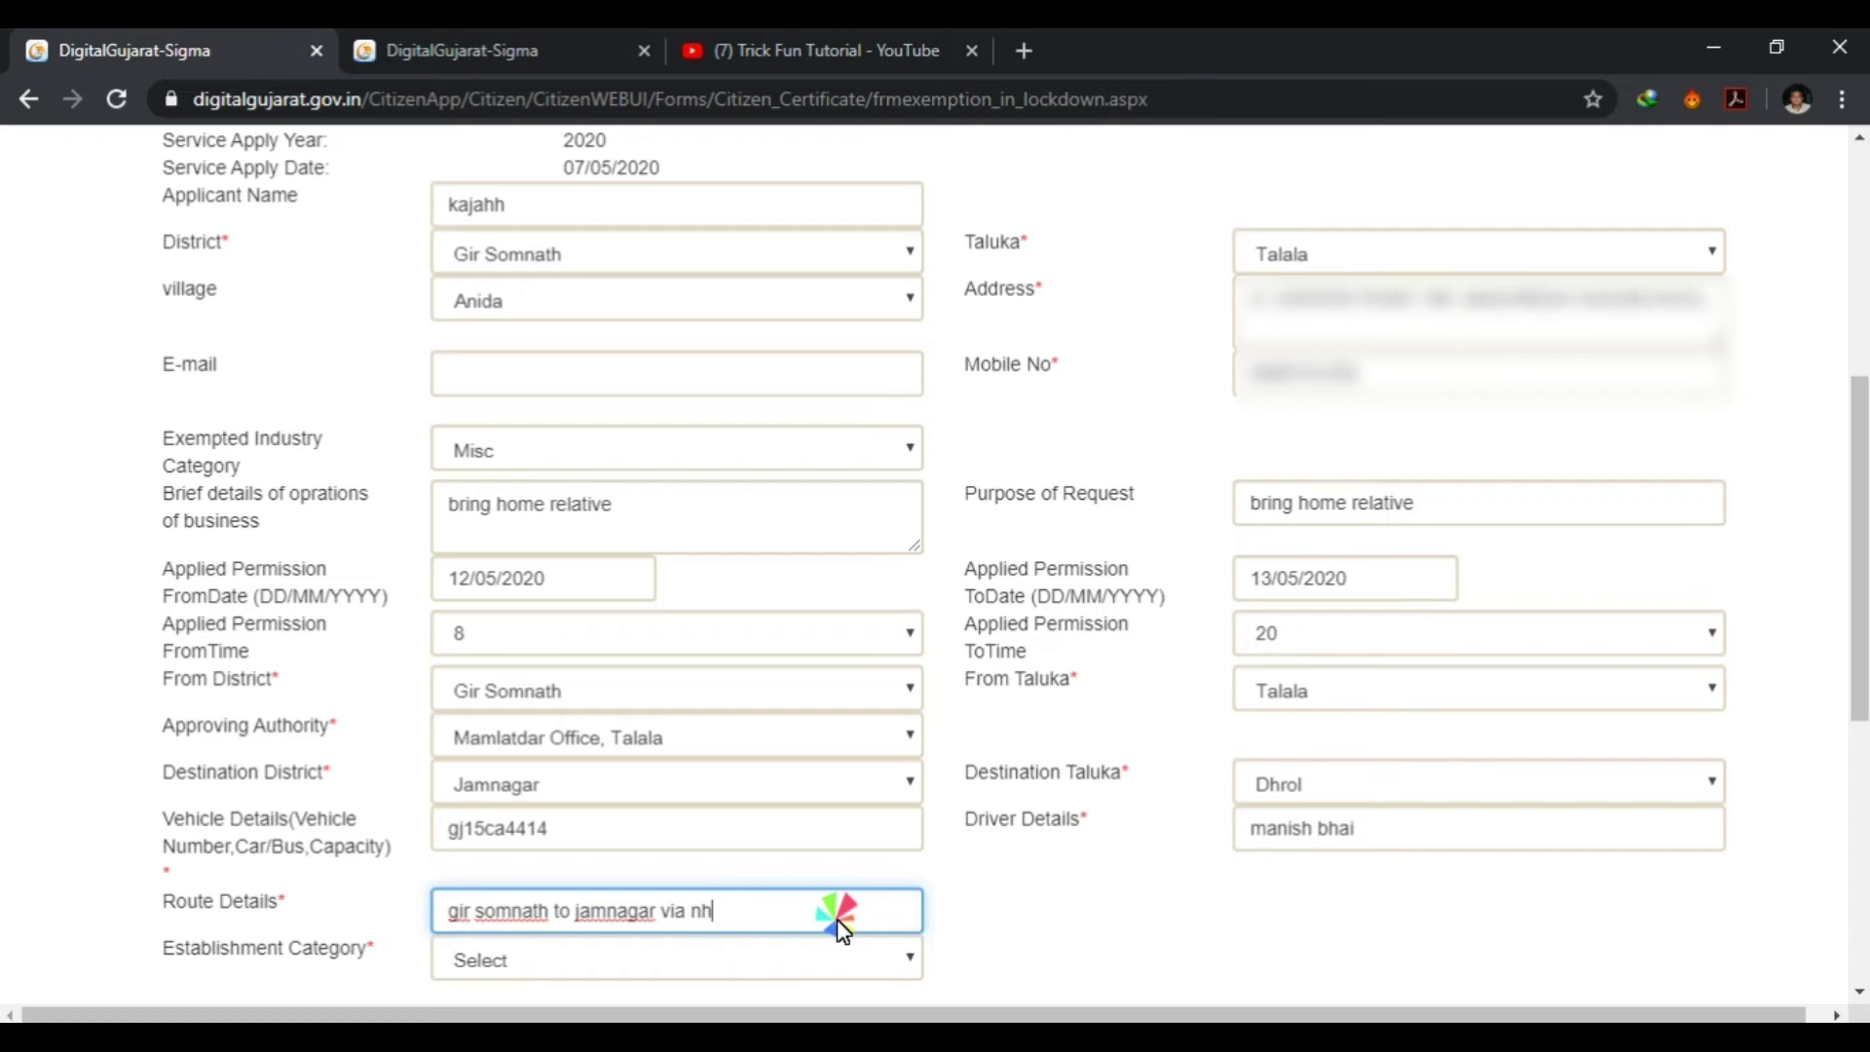
pyautogui.write('via nh8')
pyautogui.click(857, 961)
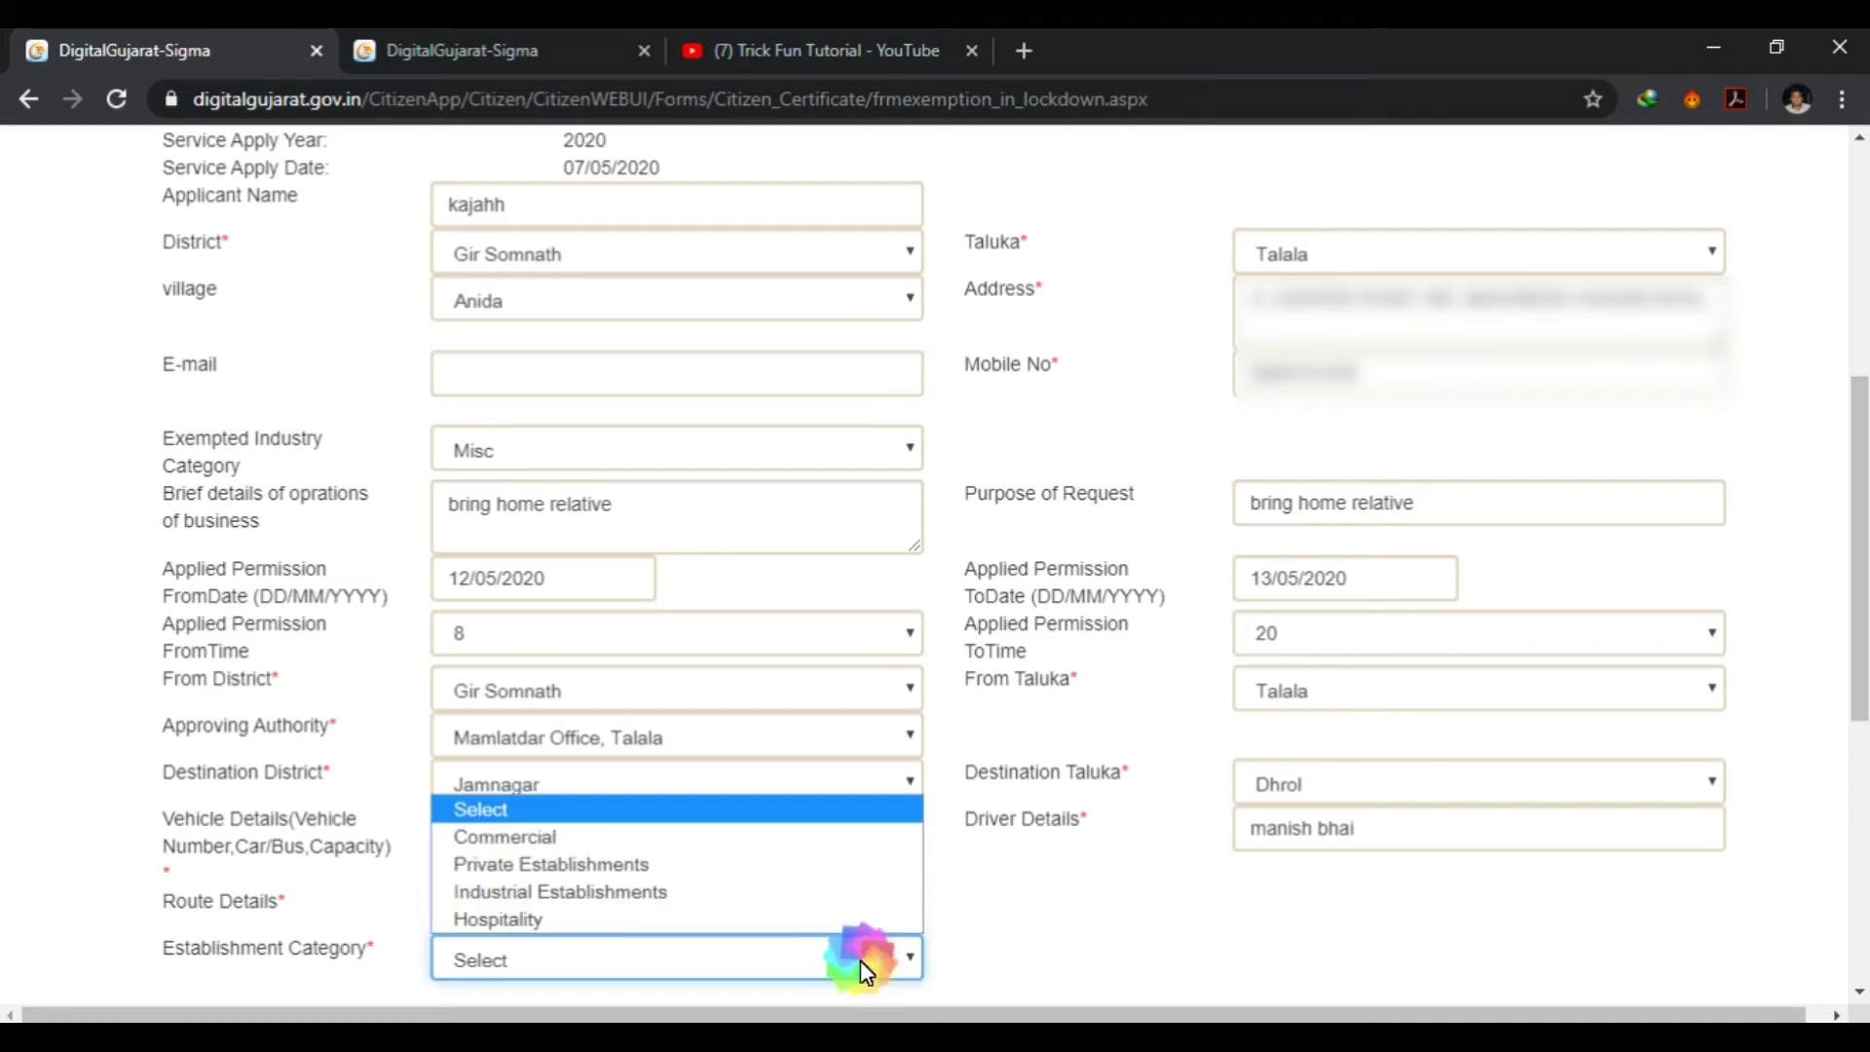
pyautogui.click(694, 865)
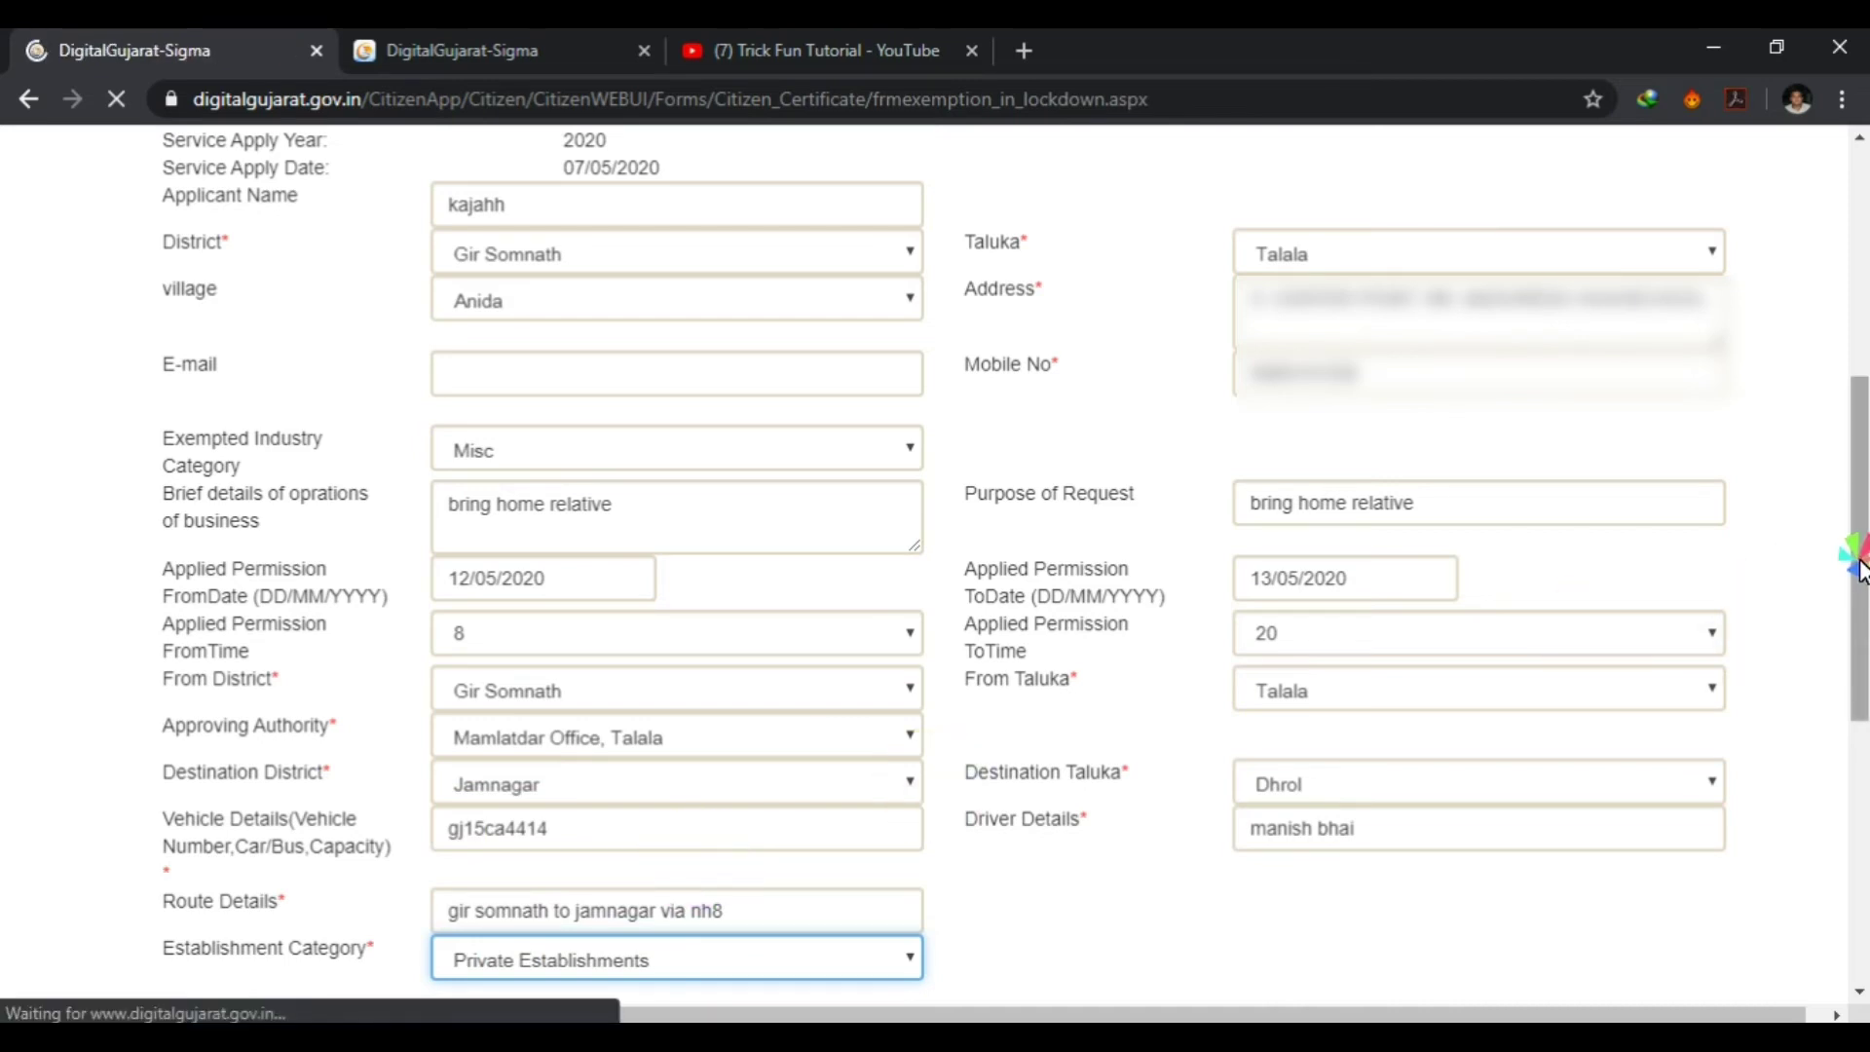
pyautogui.scroll(-10, 1851, 673)
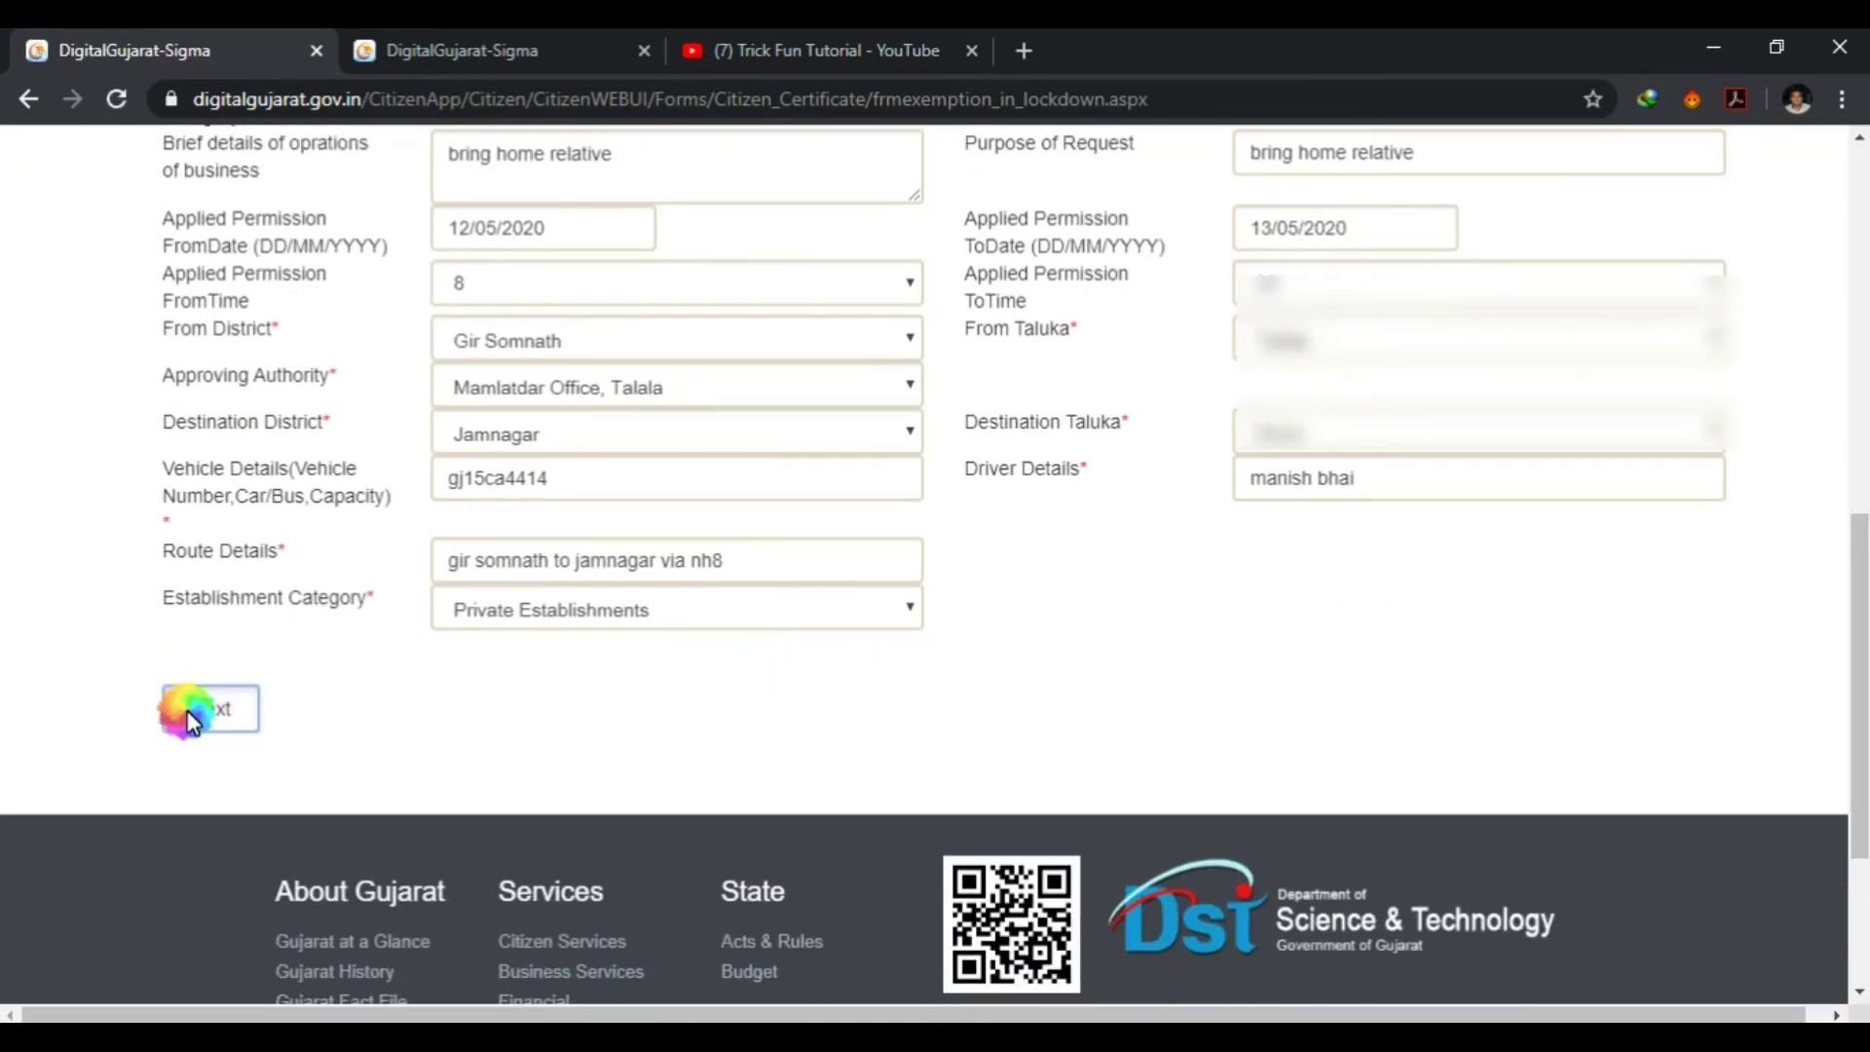
# Step: Save the trip details and start a new passenger entry with the passenger's name
pyautogui.click(187, 714)
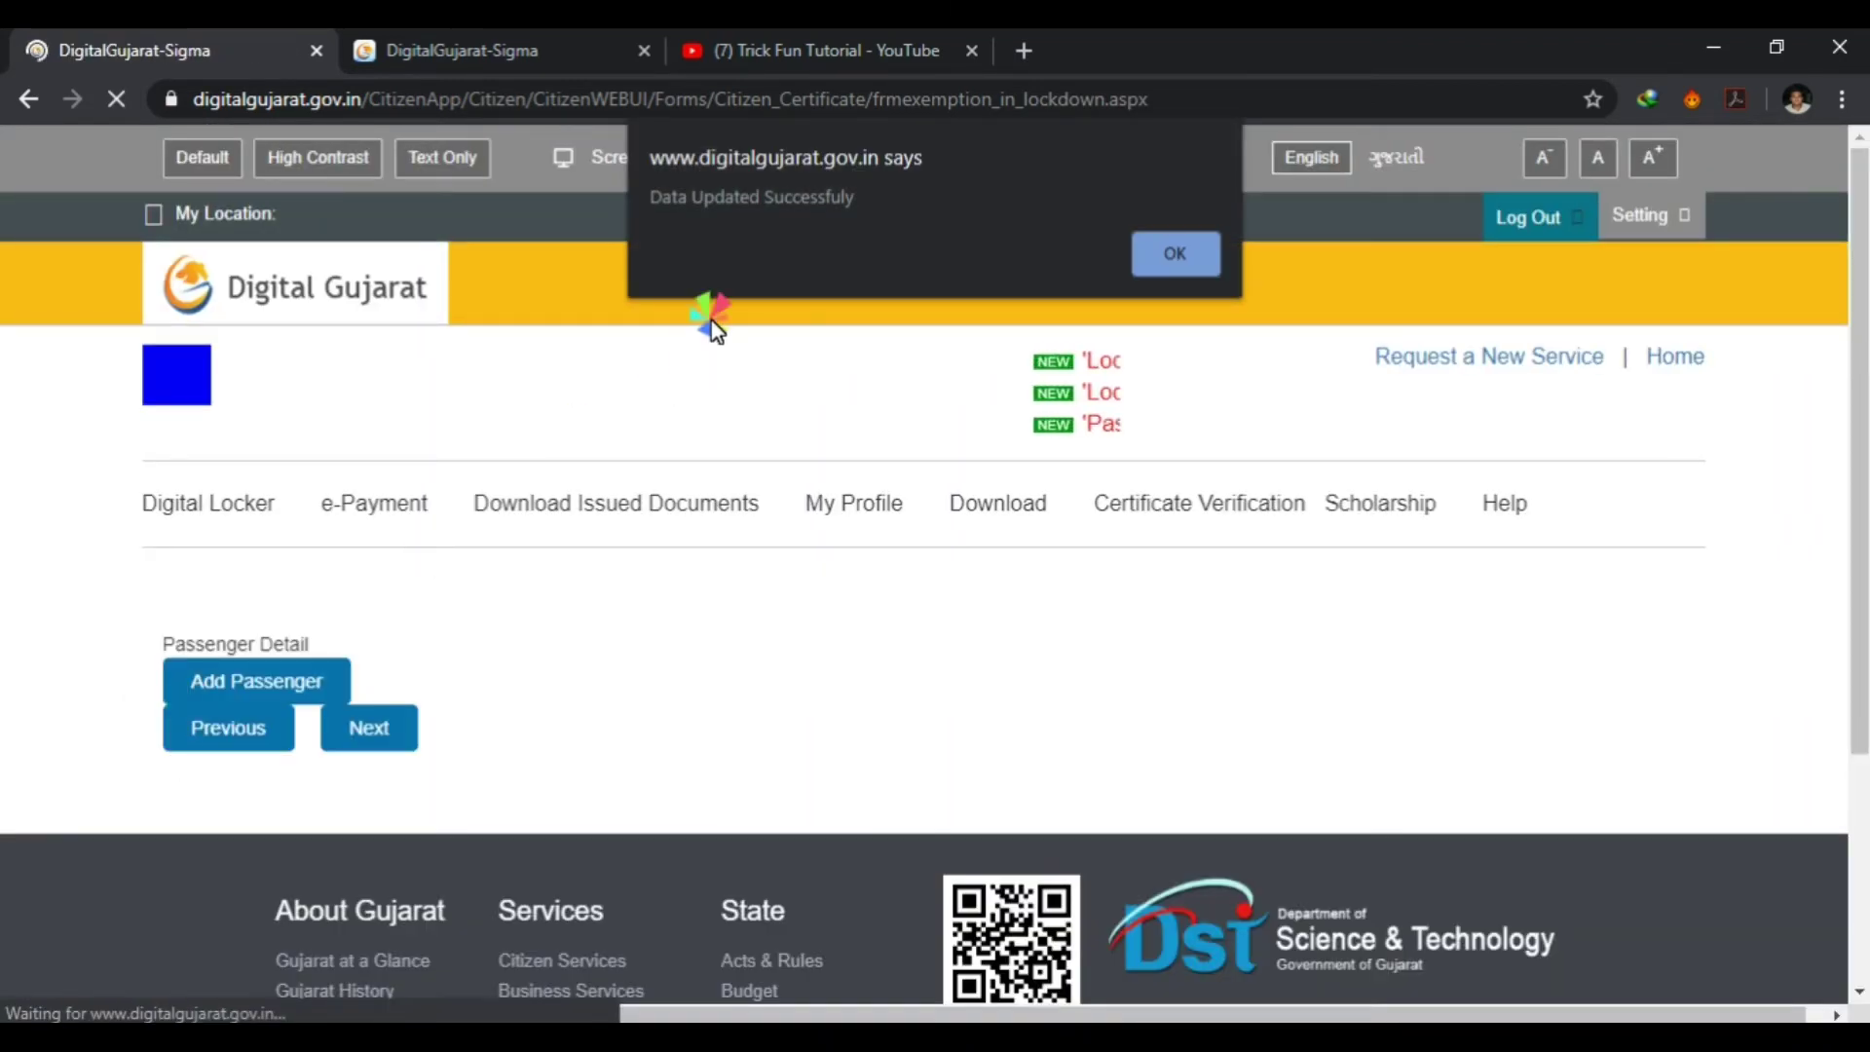
pyautogui.click(1176, 254)
pyautogui.scroll(-3, 1179, 257)
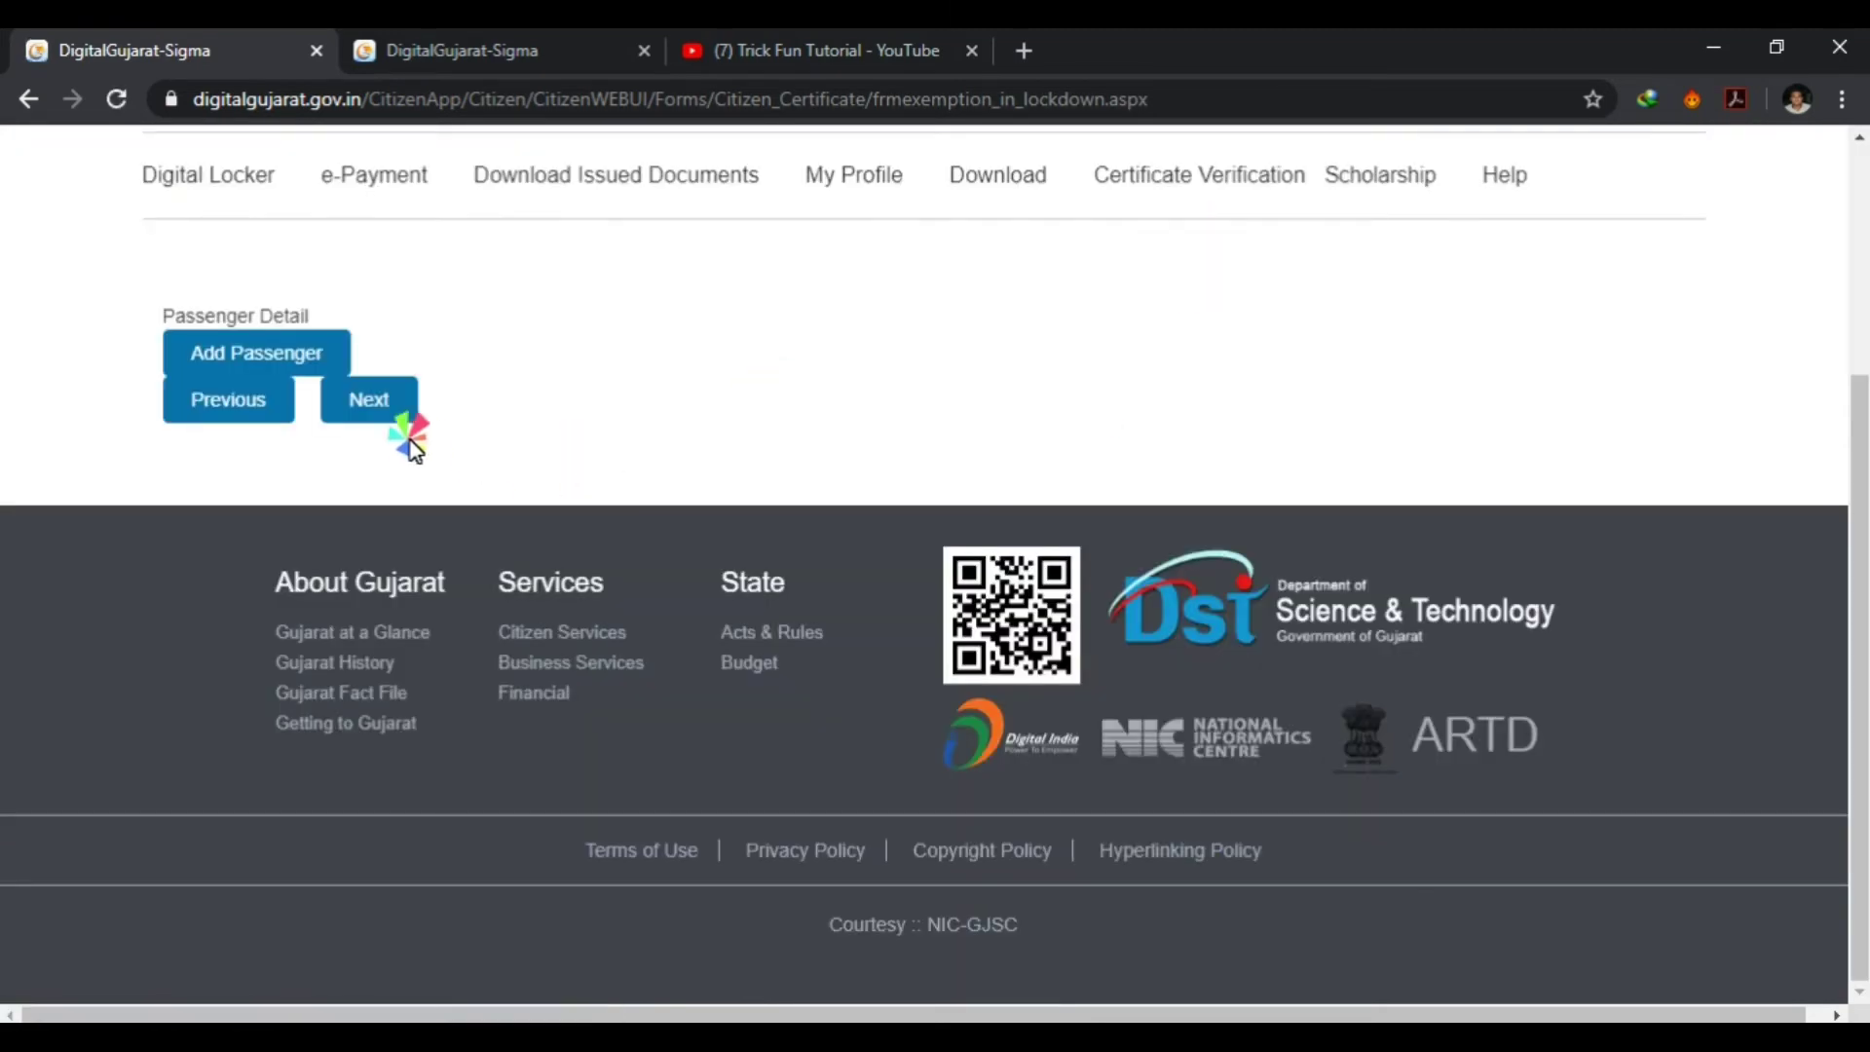
pyautogui.click(324, 364)
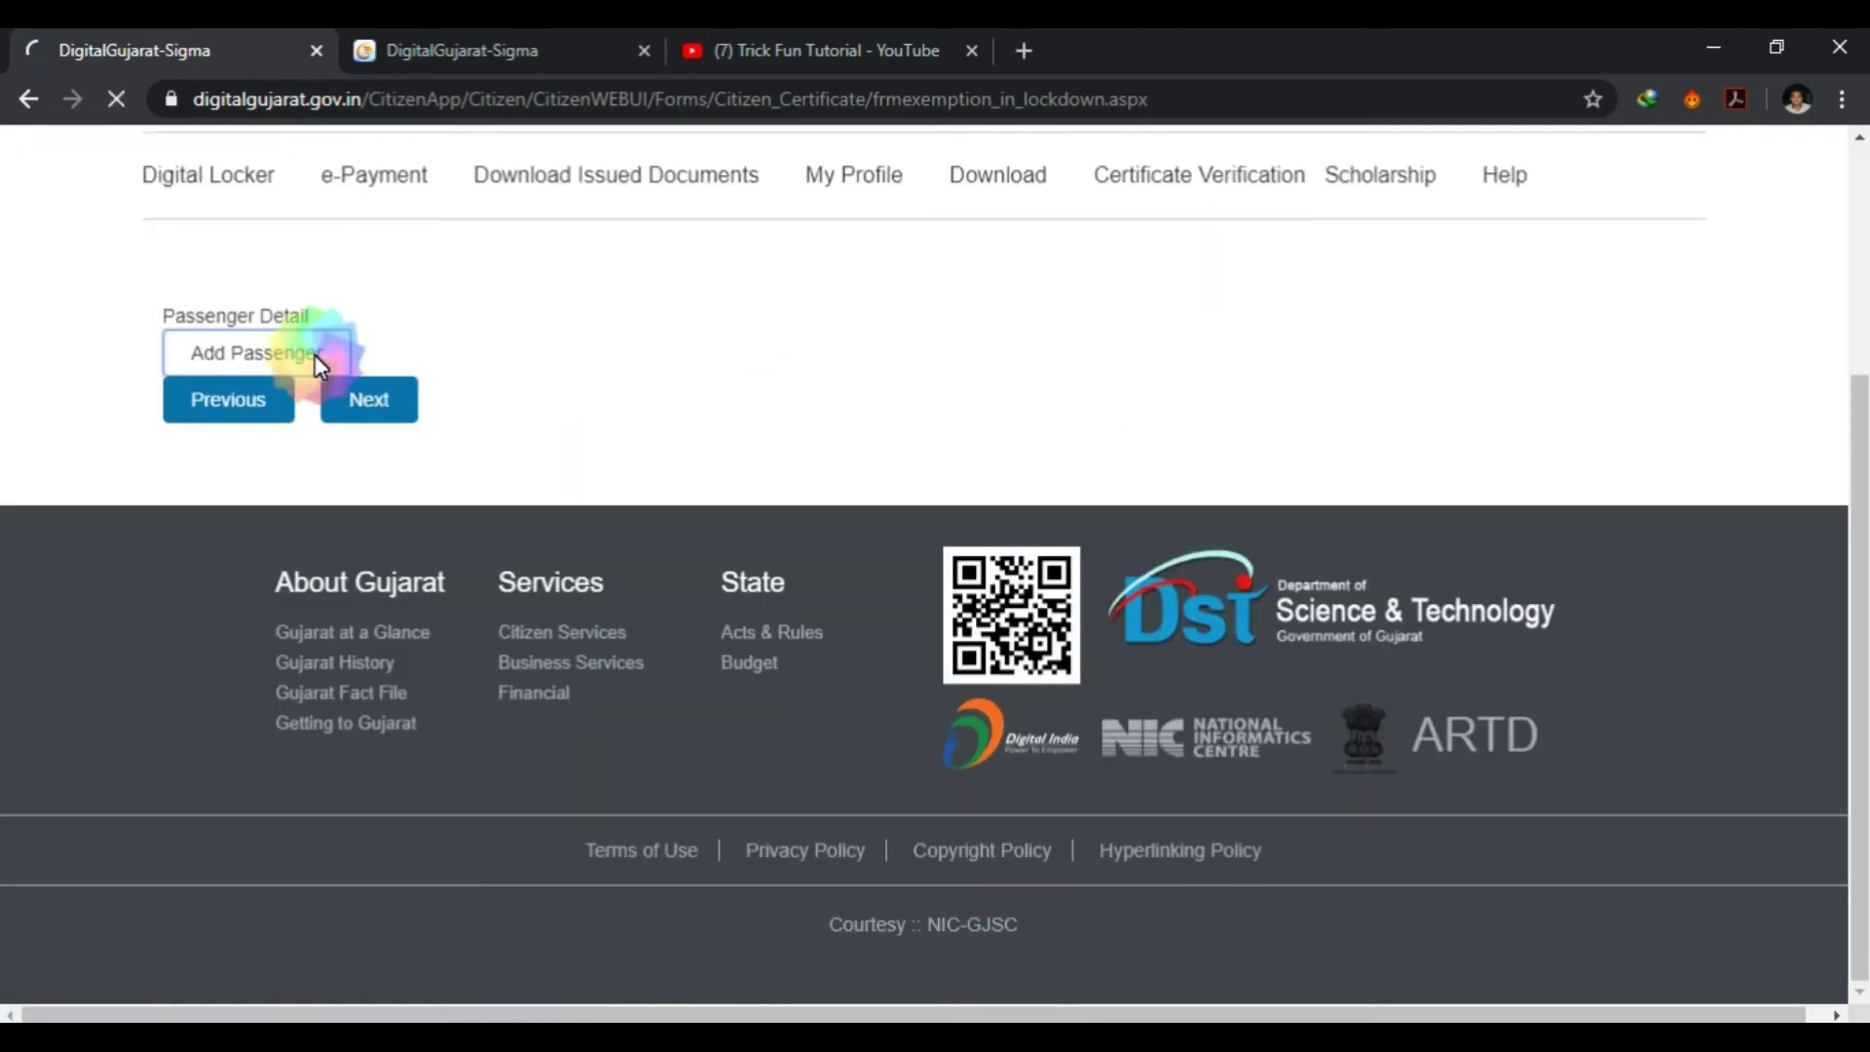
pyautogui.click(320, 363)
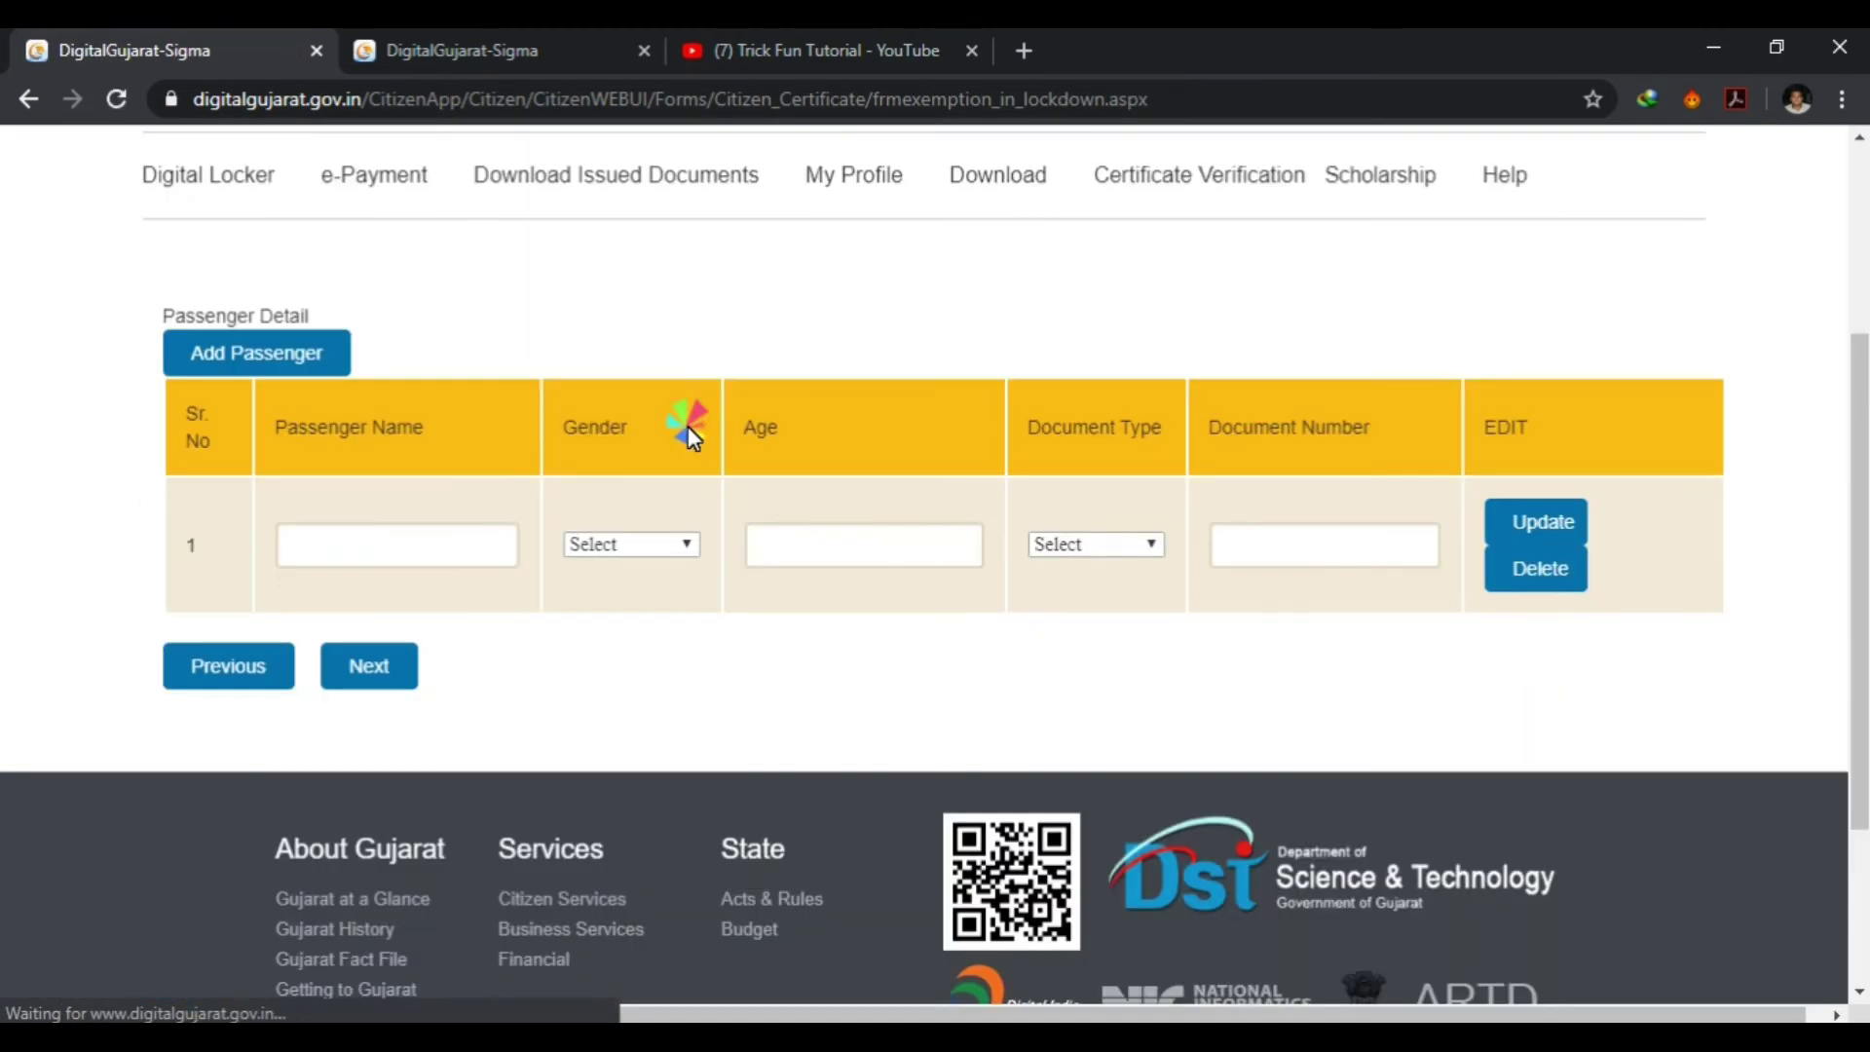
pyautogui.click(395, 543)
pyautogui.click(352, 538)
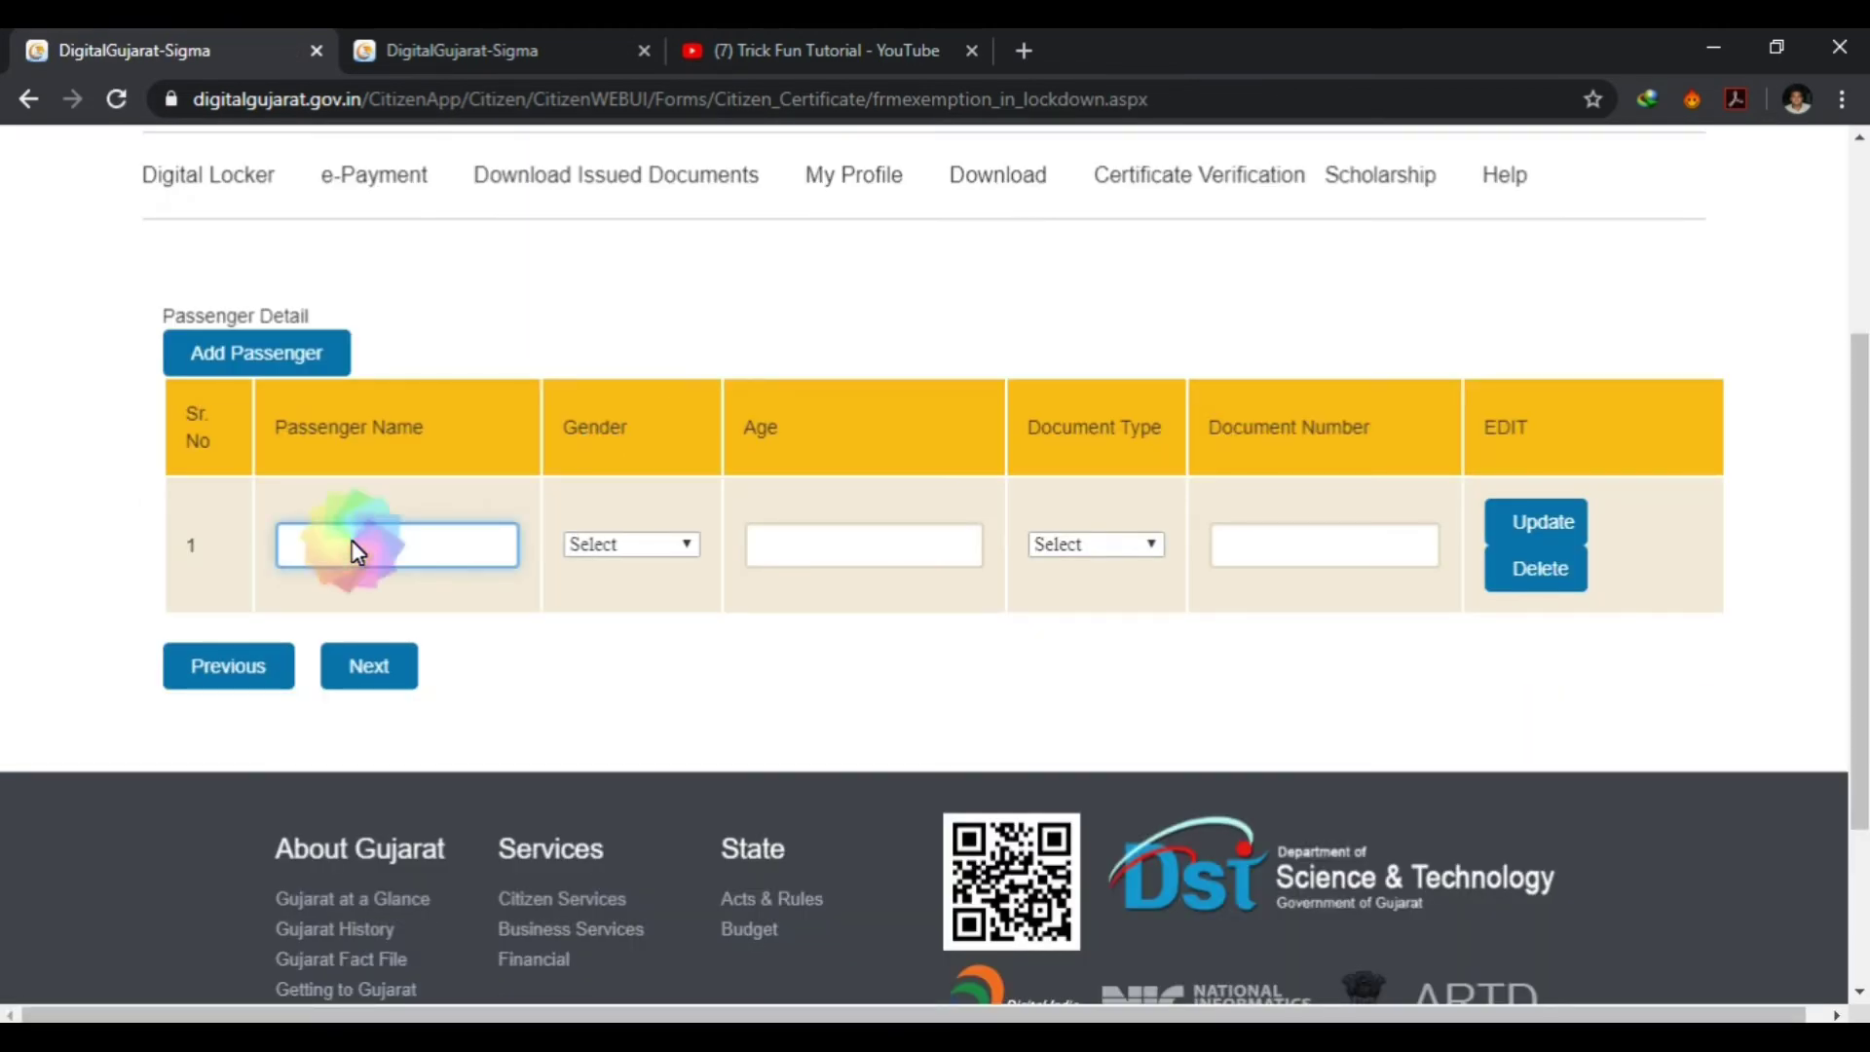
pyautogui.write('manish')
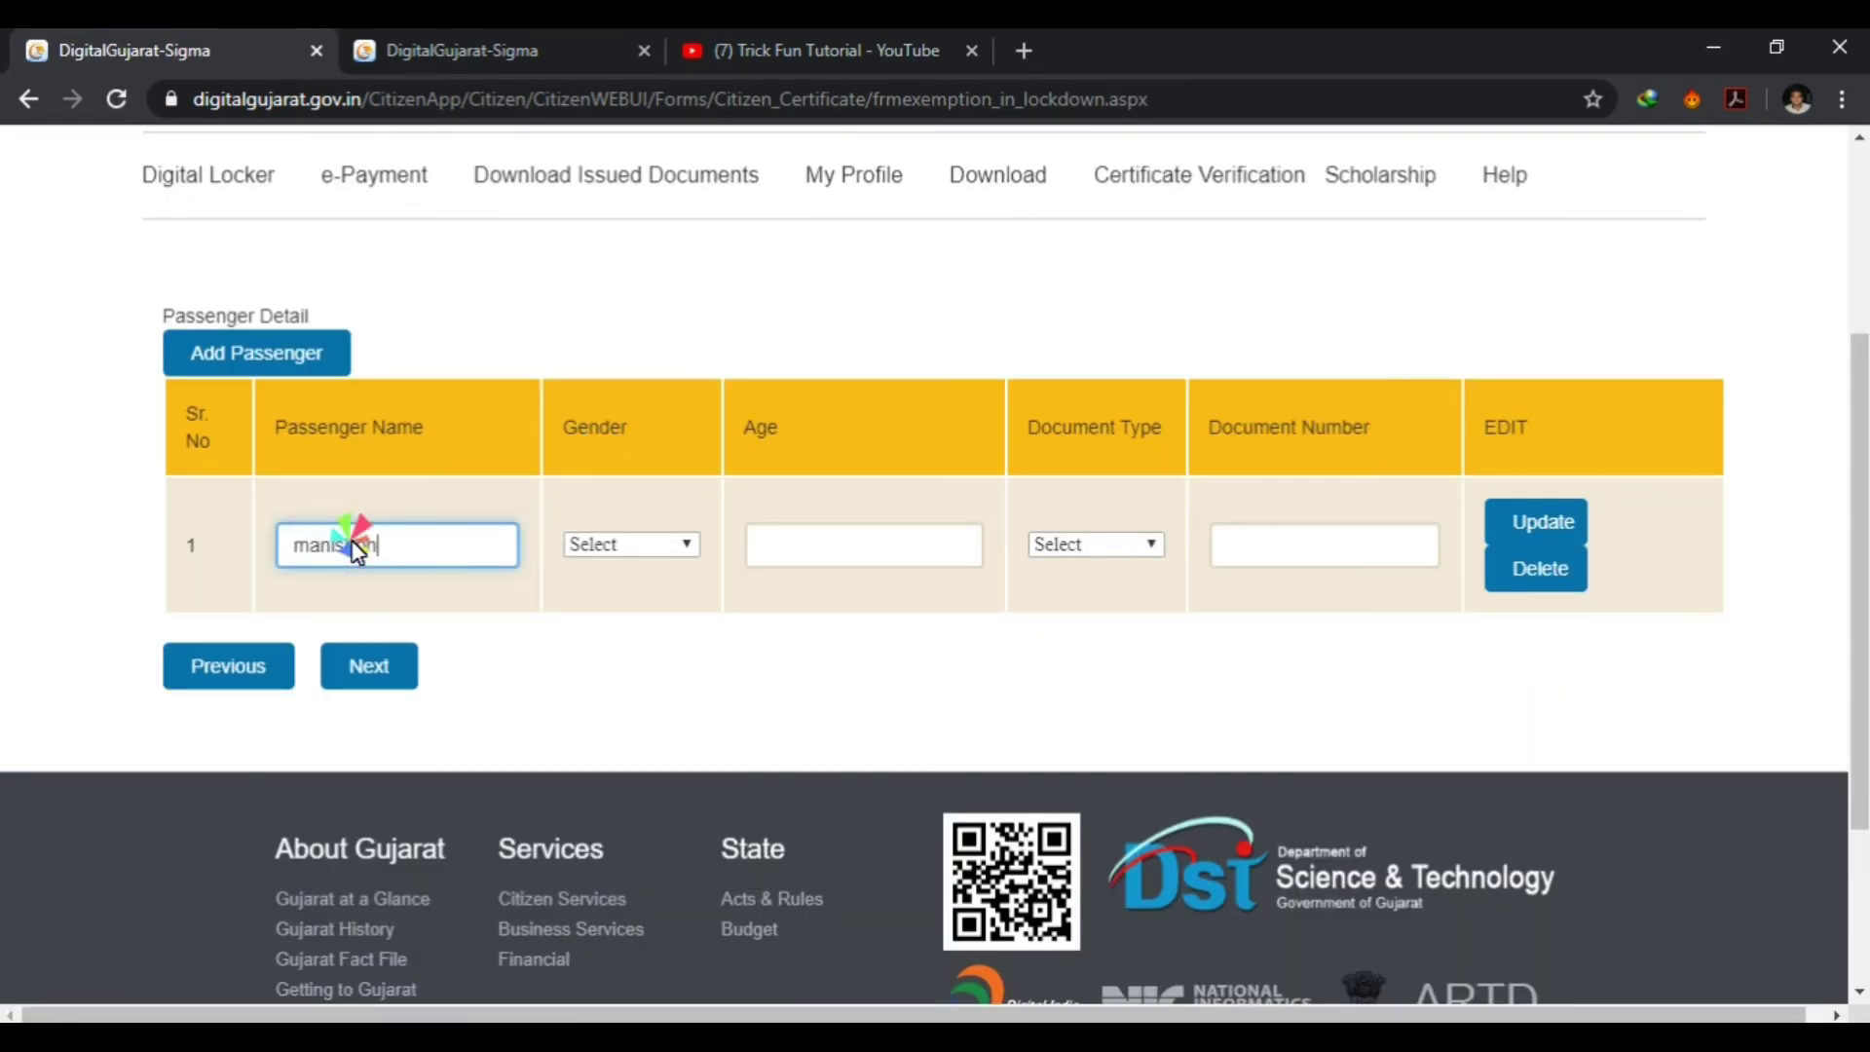
pyautogui.write('bhai')
# Step: Give the passenger gender Male, age 45, an Aadhaar Card with its number, and save
pyautogui.click(589, 541)
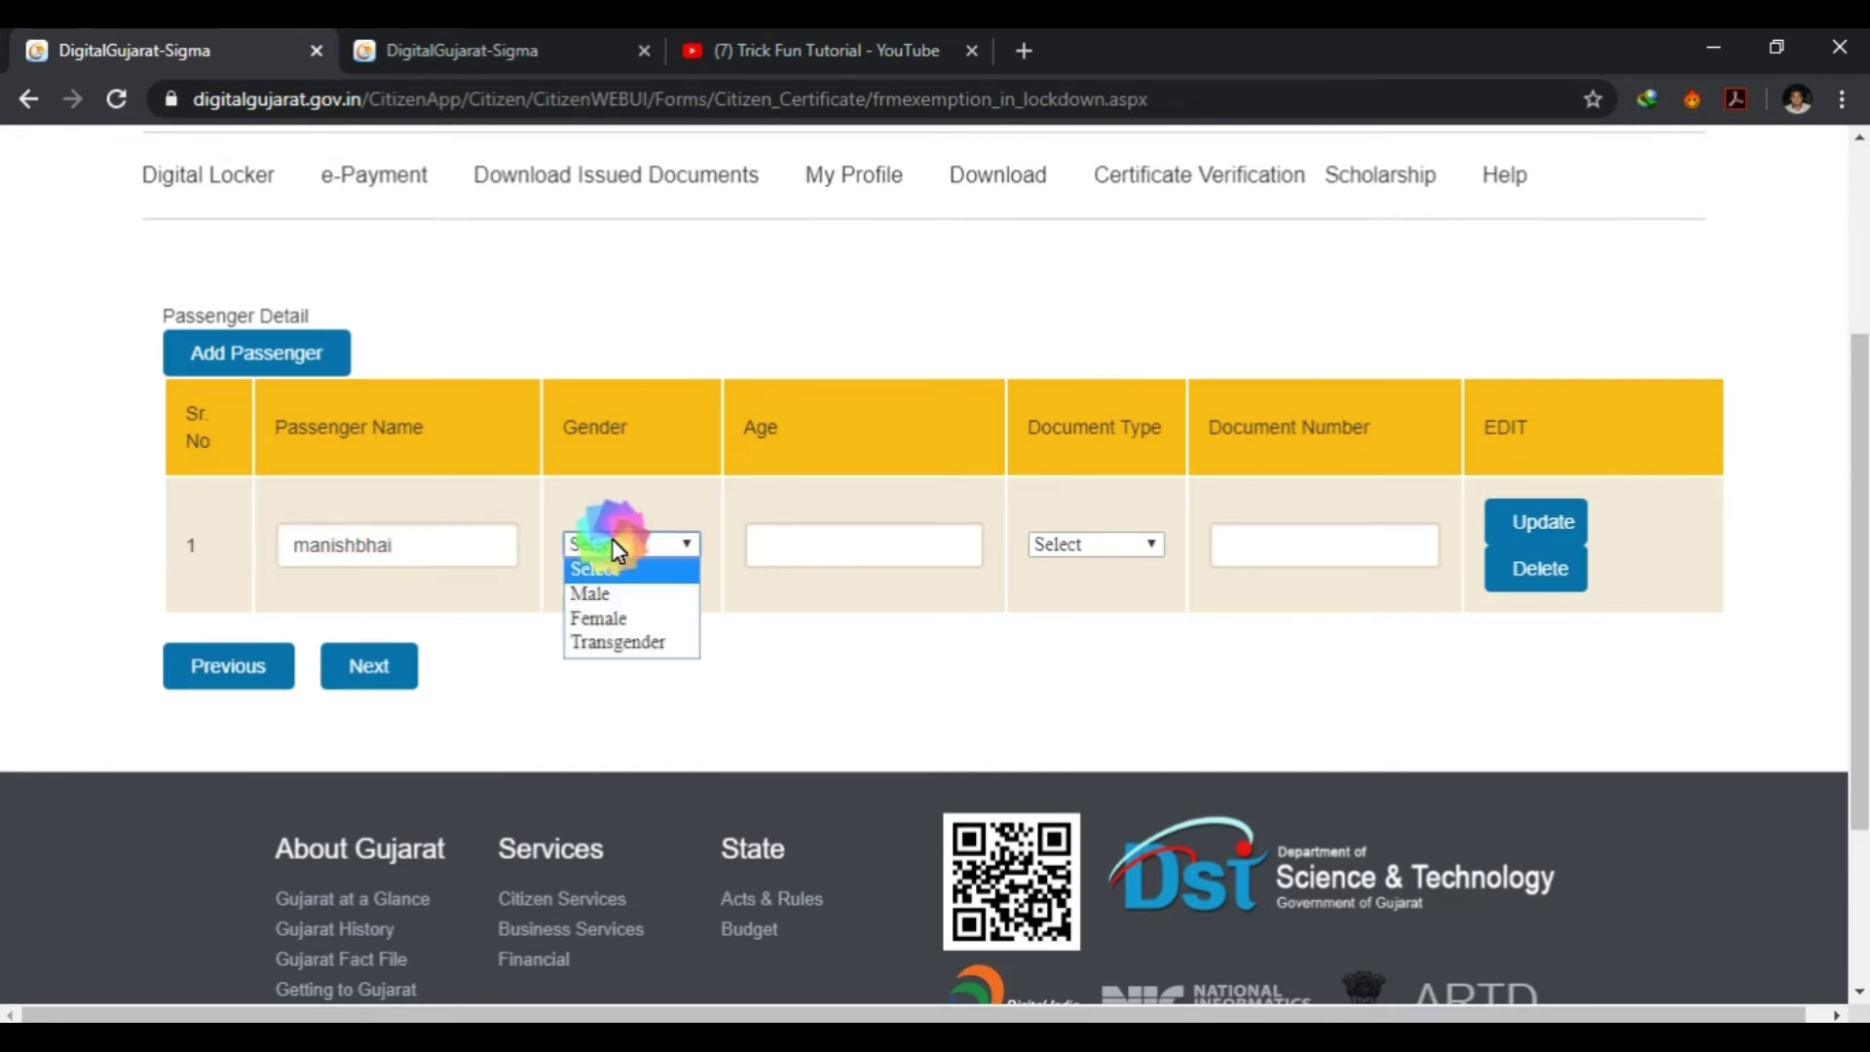
pyautogui.click(629, 594)
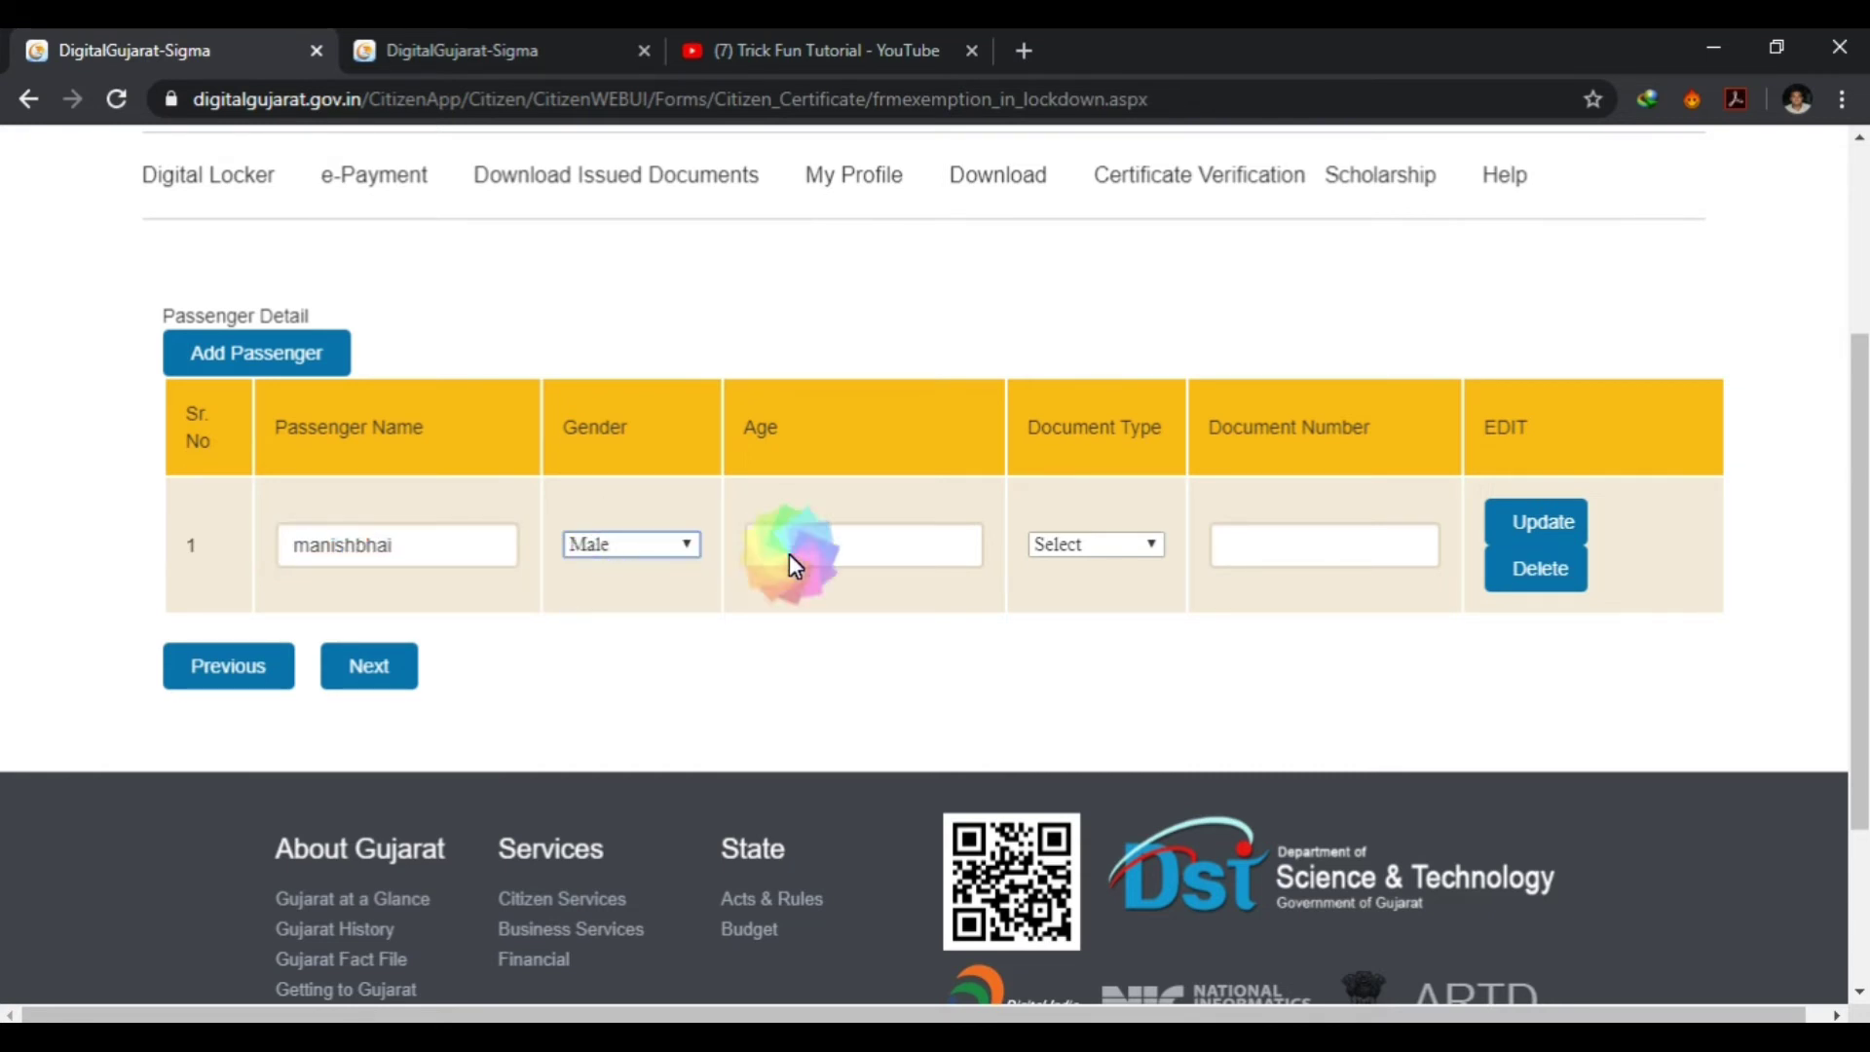
pyautogui.click(800, 565)
pyautogui.write('4')
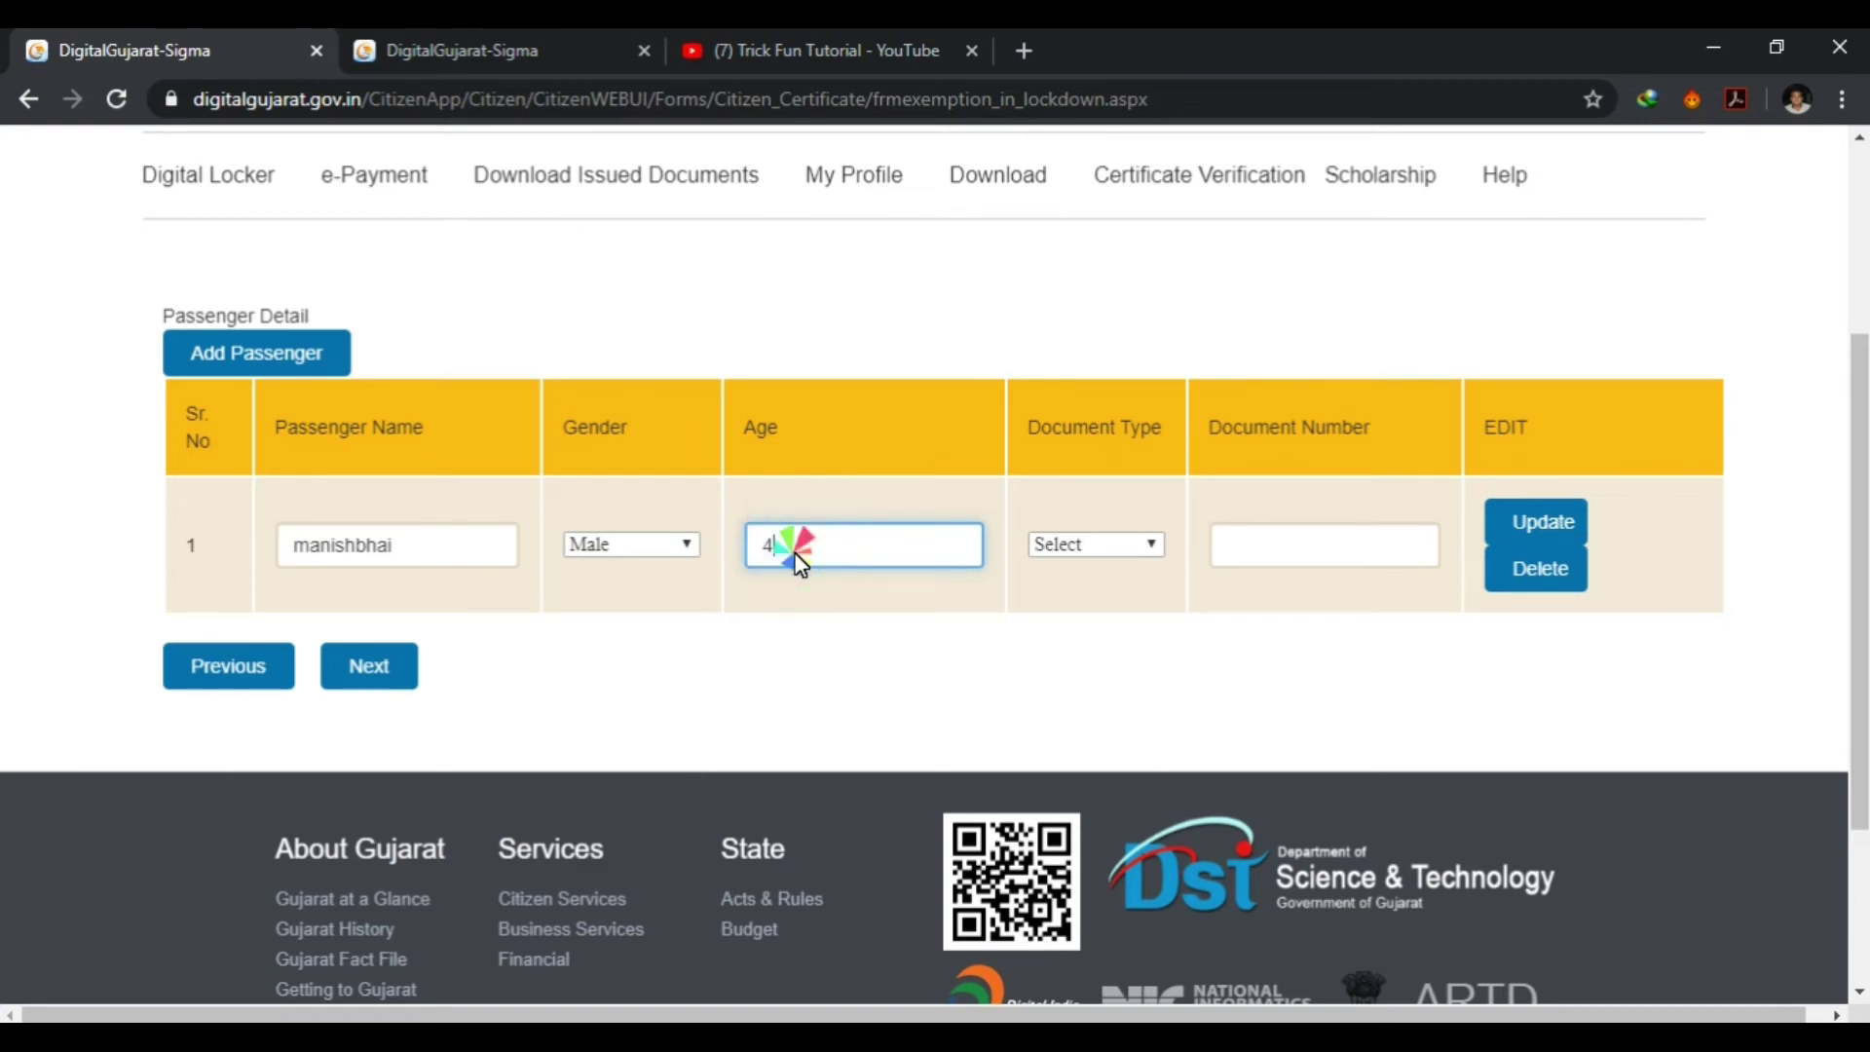
pyautogui.write('5')
pyautogui.click(1103, 542)
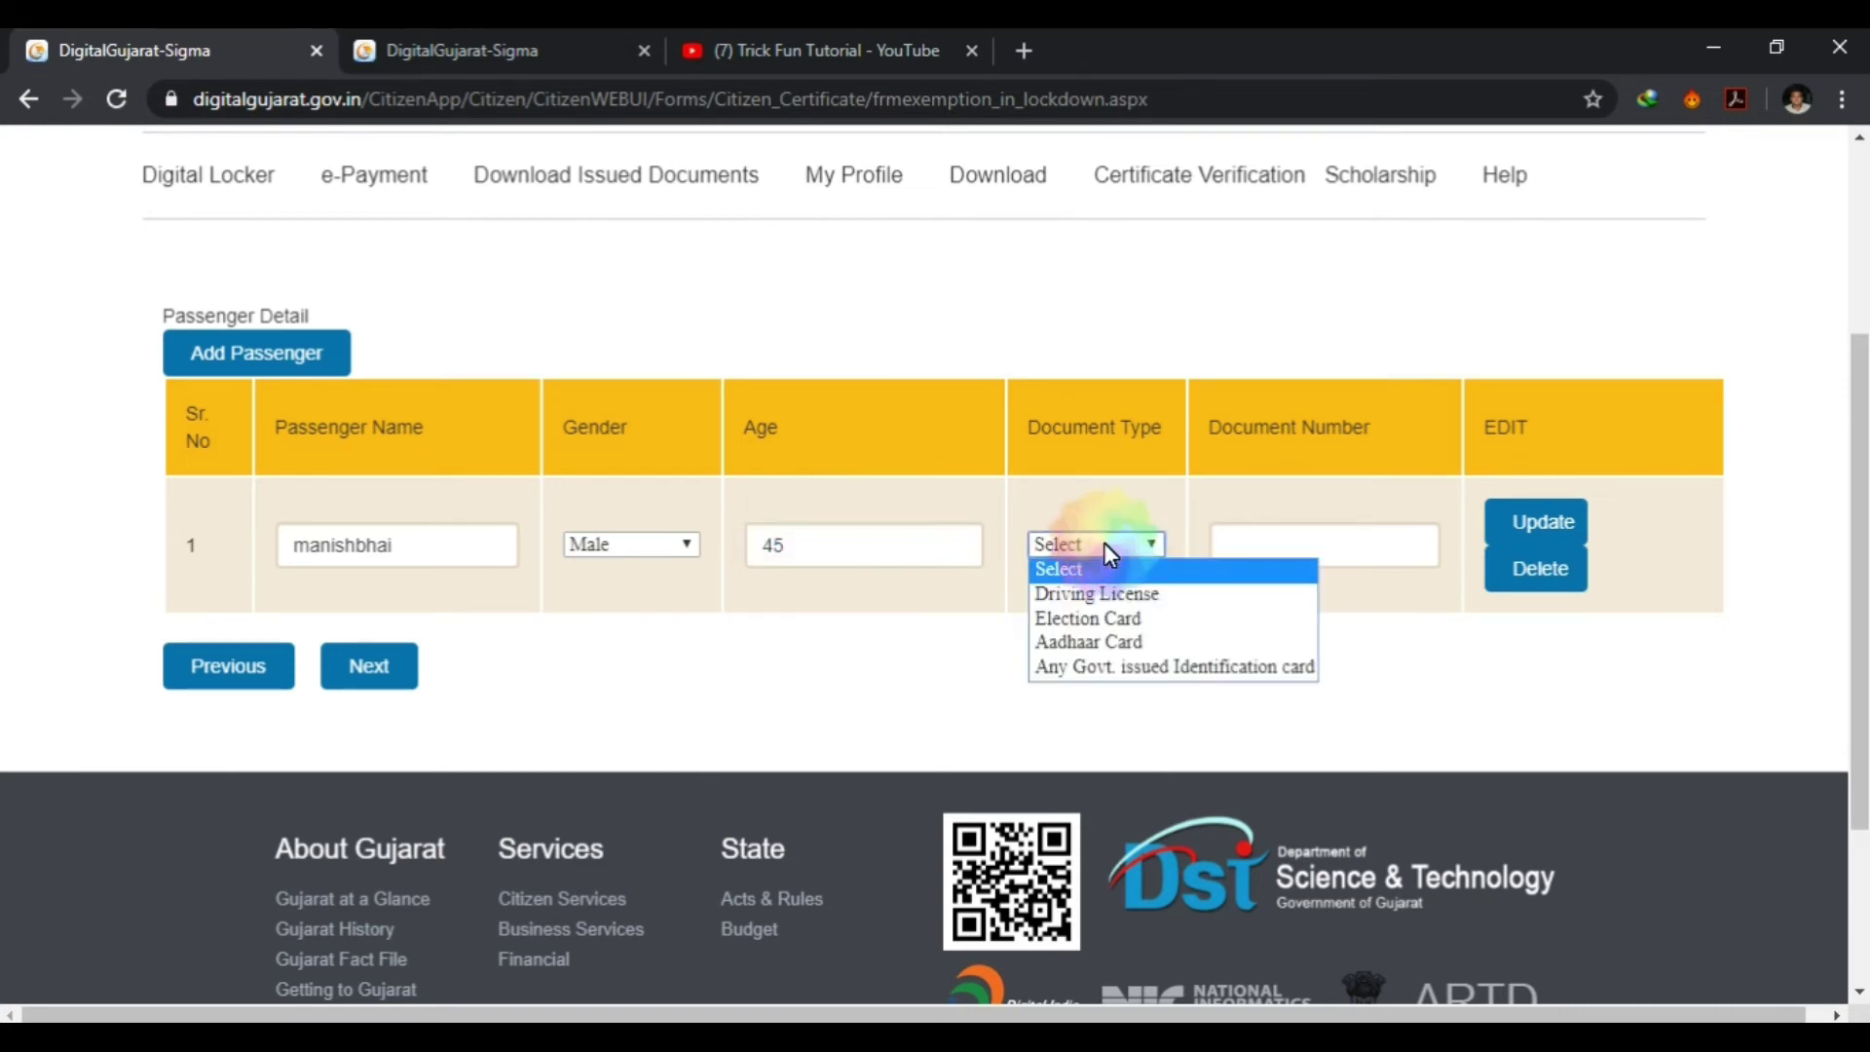
pyautogui.click(1147, 639)
pyautogui.click(1266, 560)
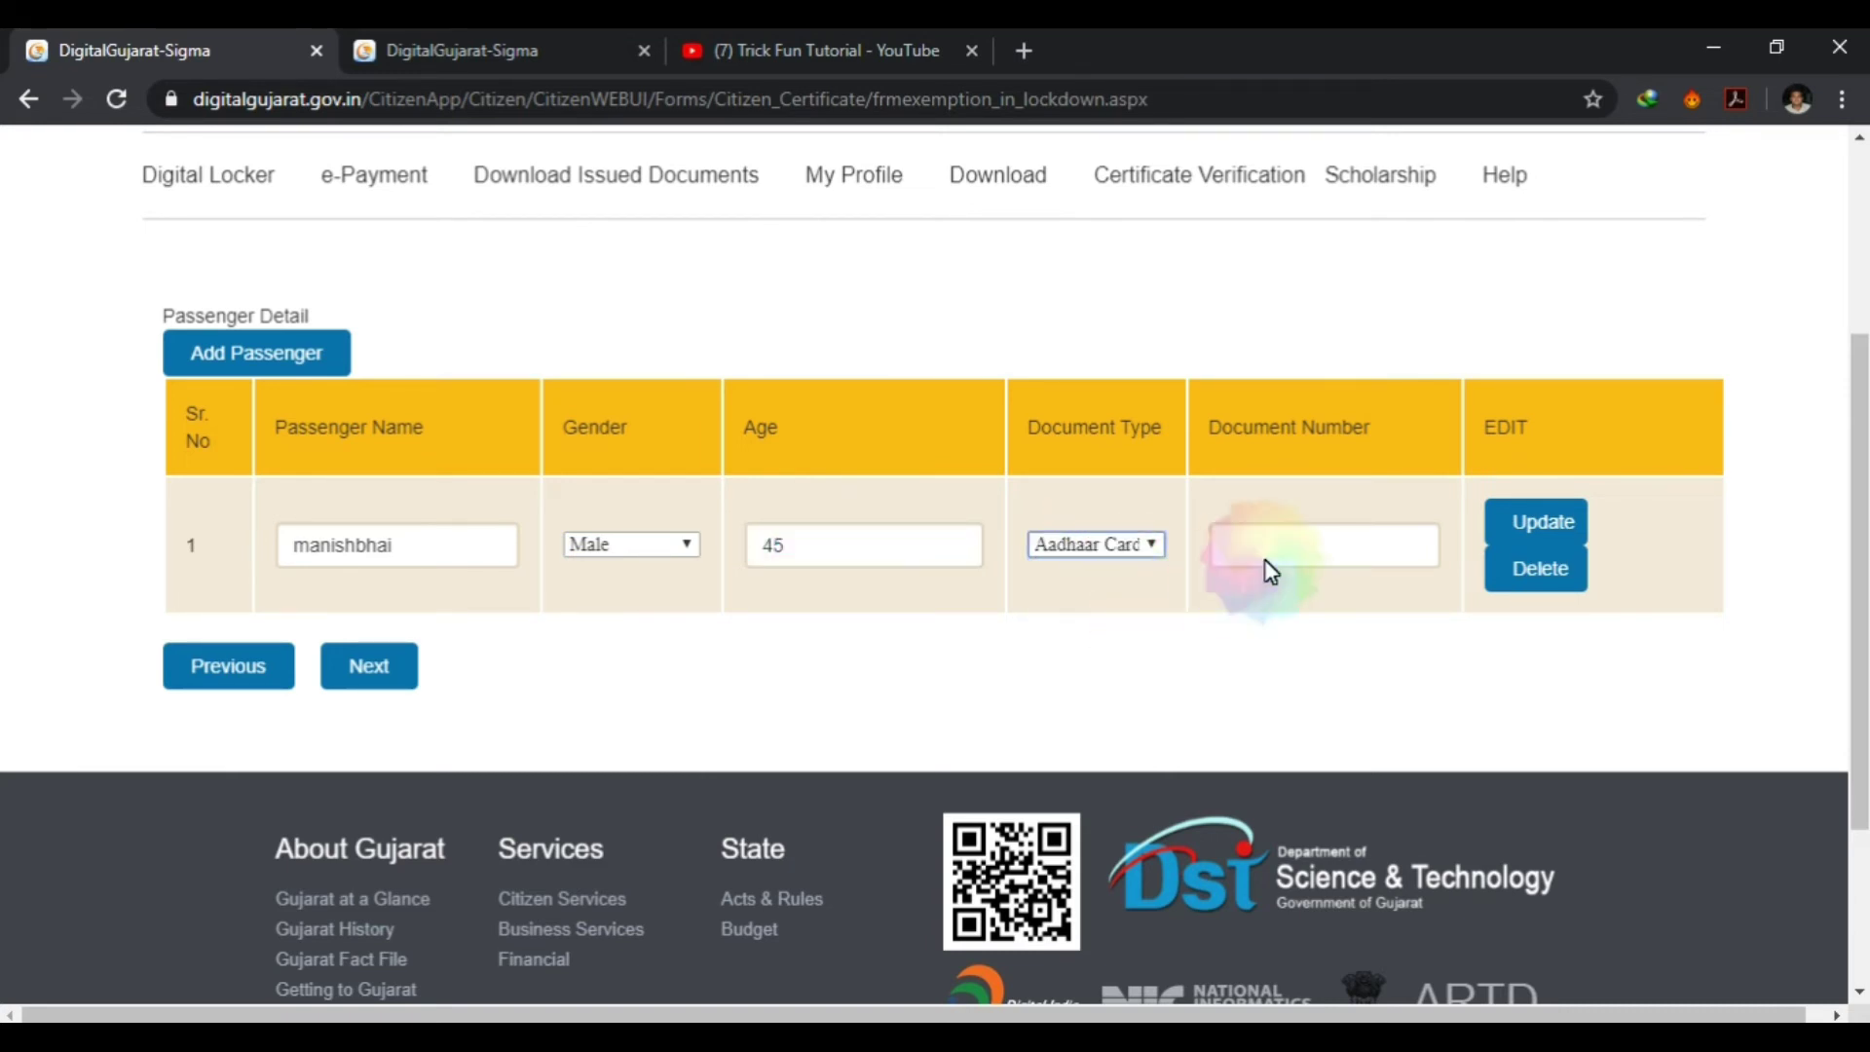
pyautogui.click(1267, 552)
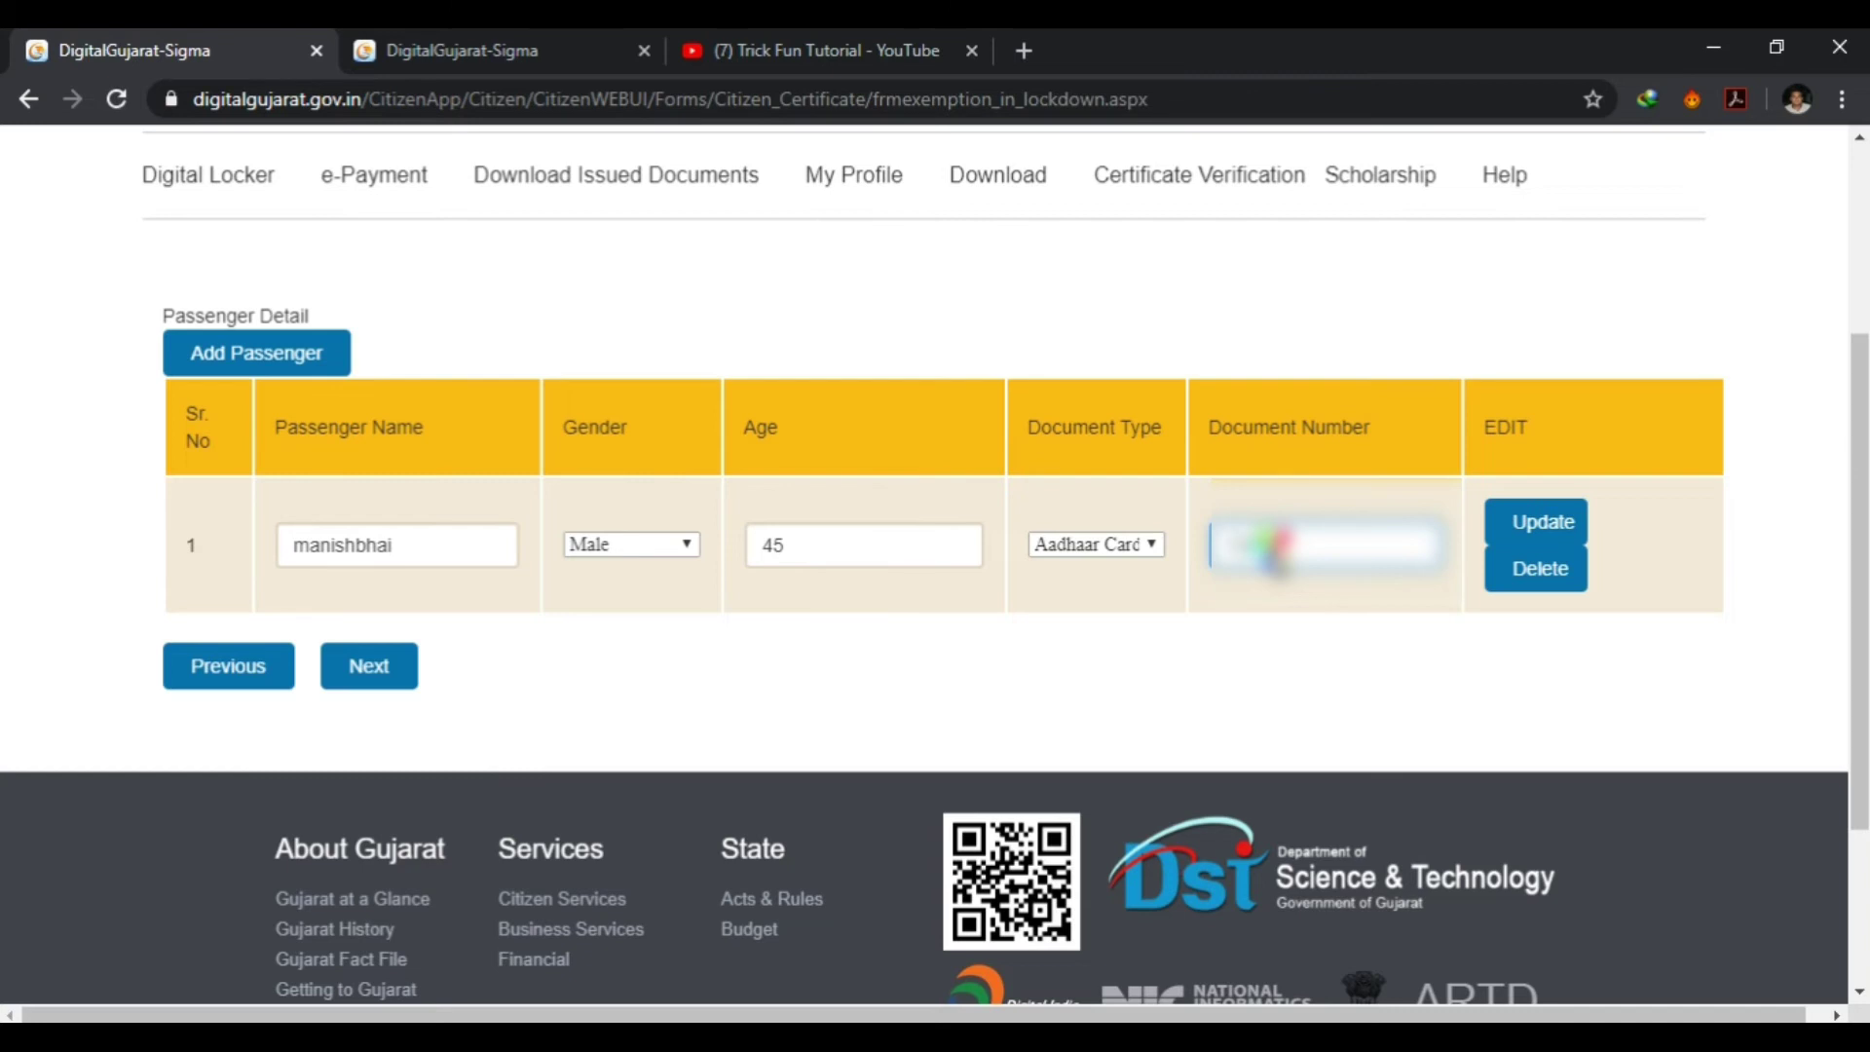
pyautogui.write('1234567890')
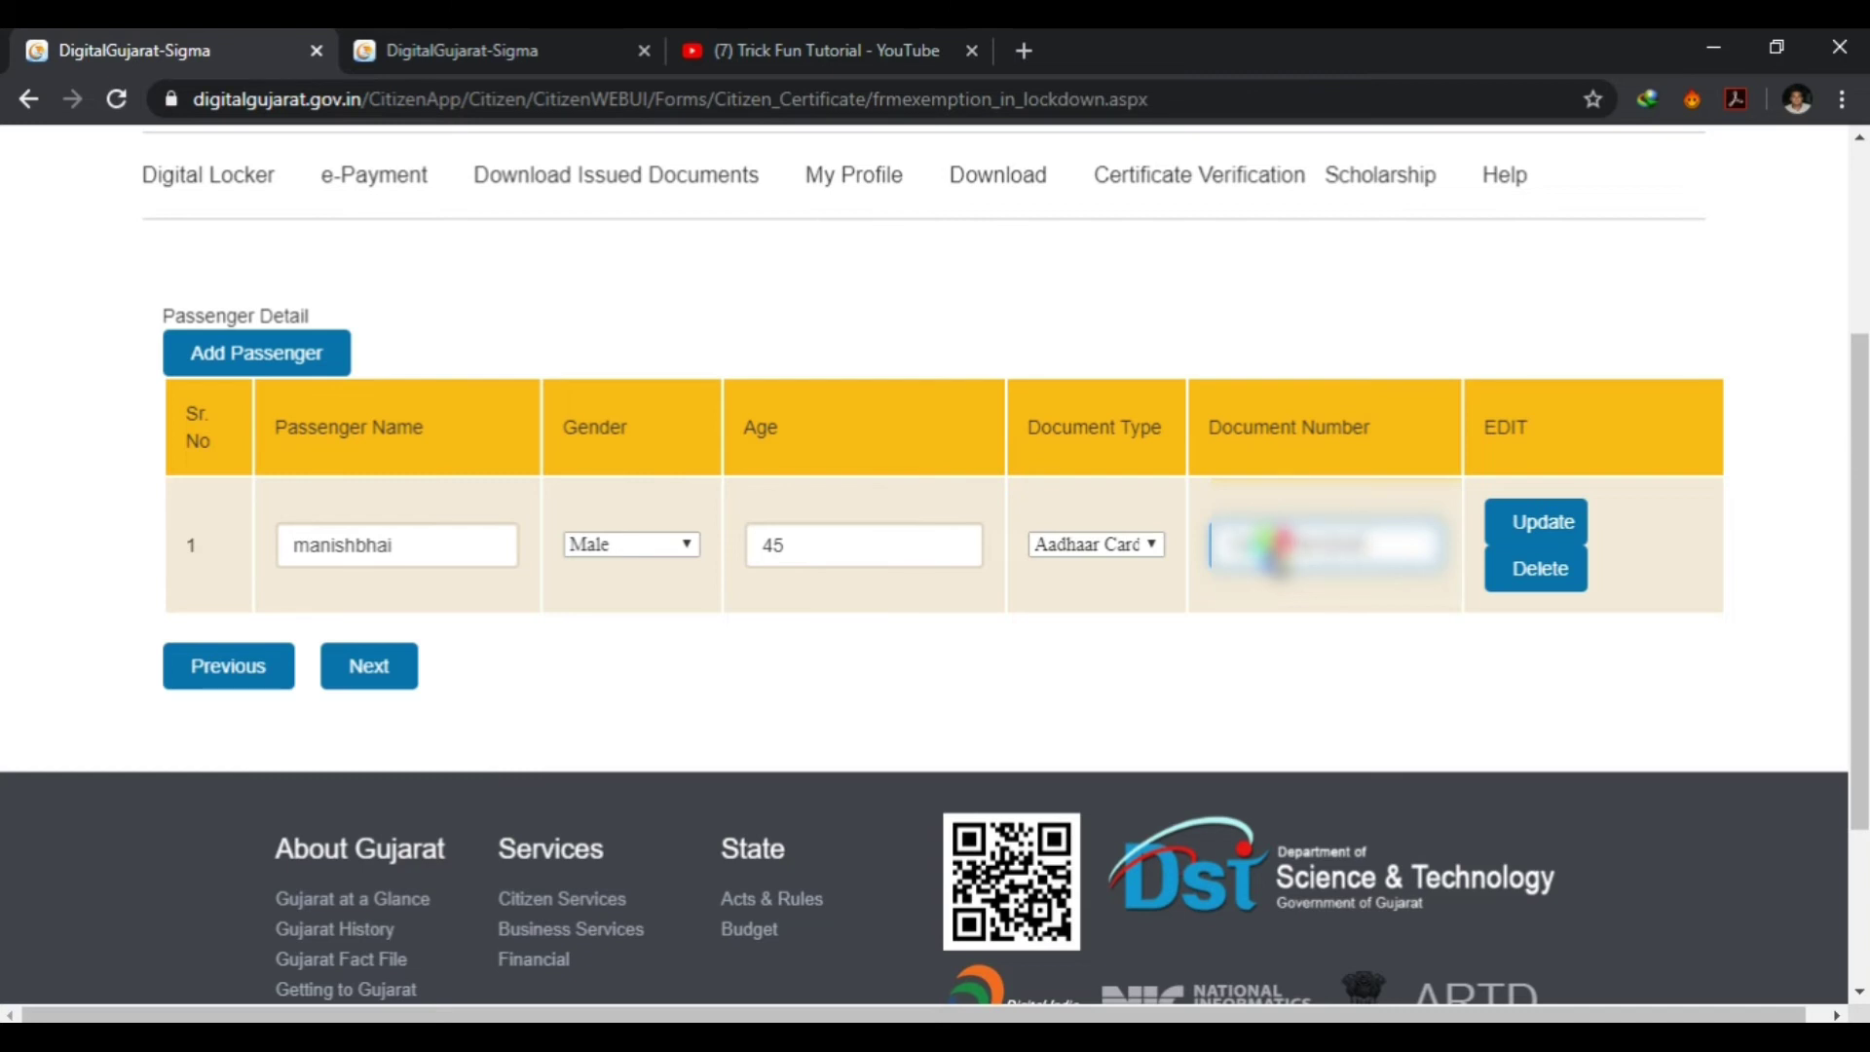
pyautogui.click(1549, 526)
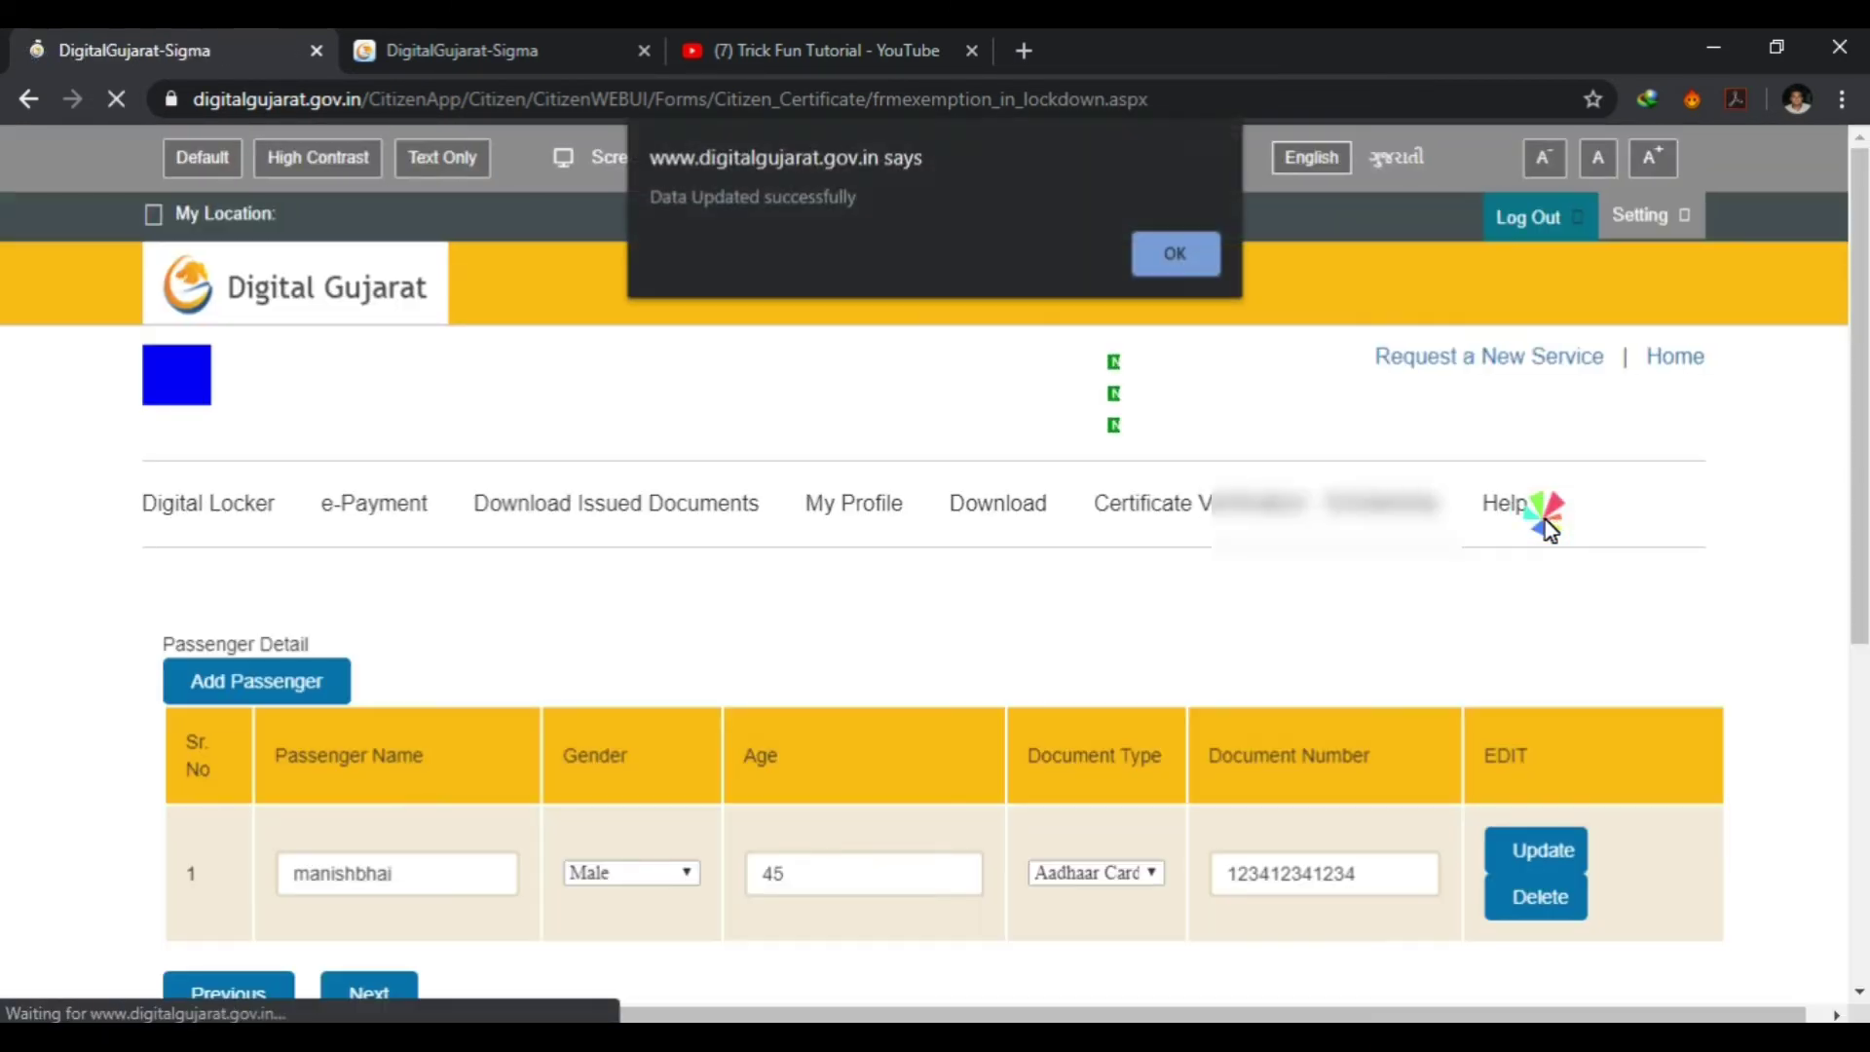
pyautogui.click(1200, 243)
pyautogui.moveTo(1861, 200); pyautogui.dragTo(1862, 385)
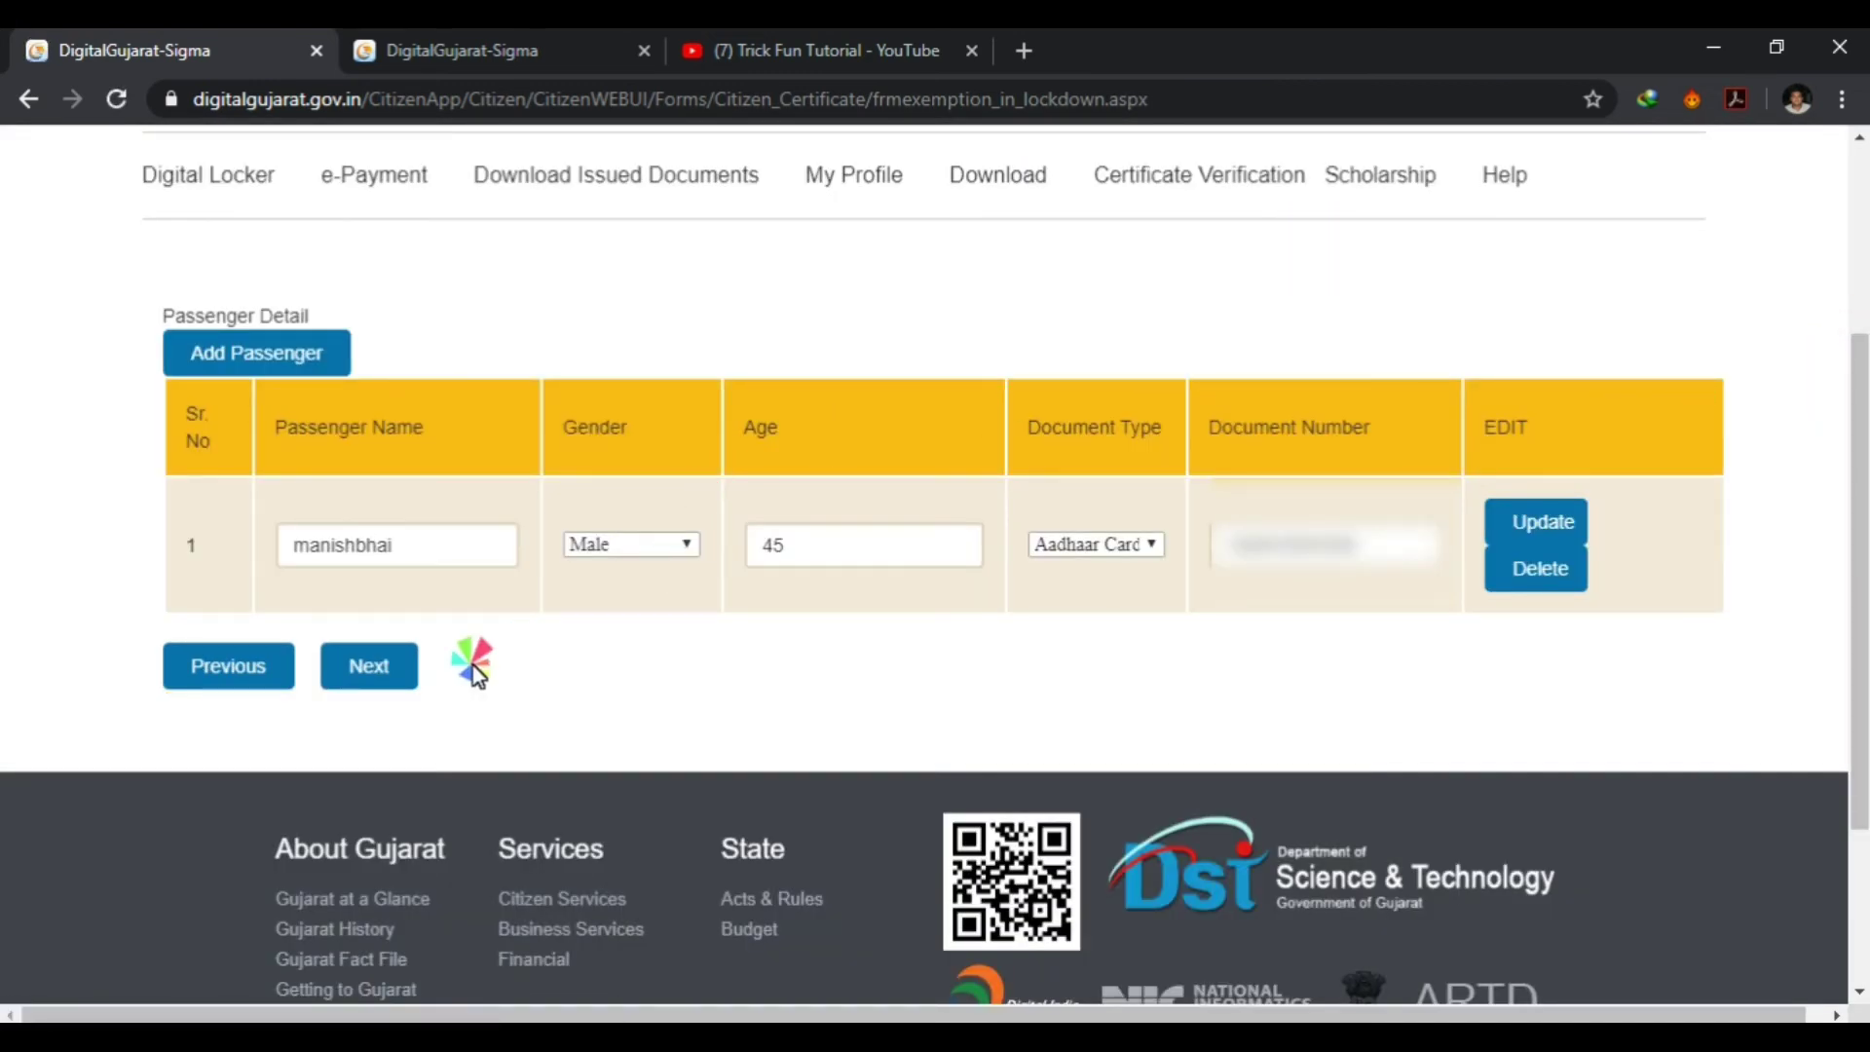
pyautogui.click(385, 672)
# Step: Choose Any Govt. issued Identification card as identity proof and enter its document number
pyautogui.click(387, 676)
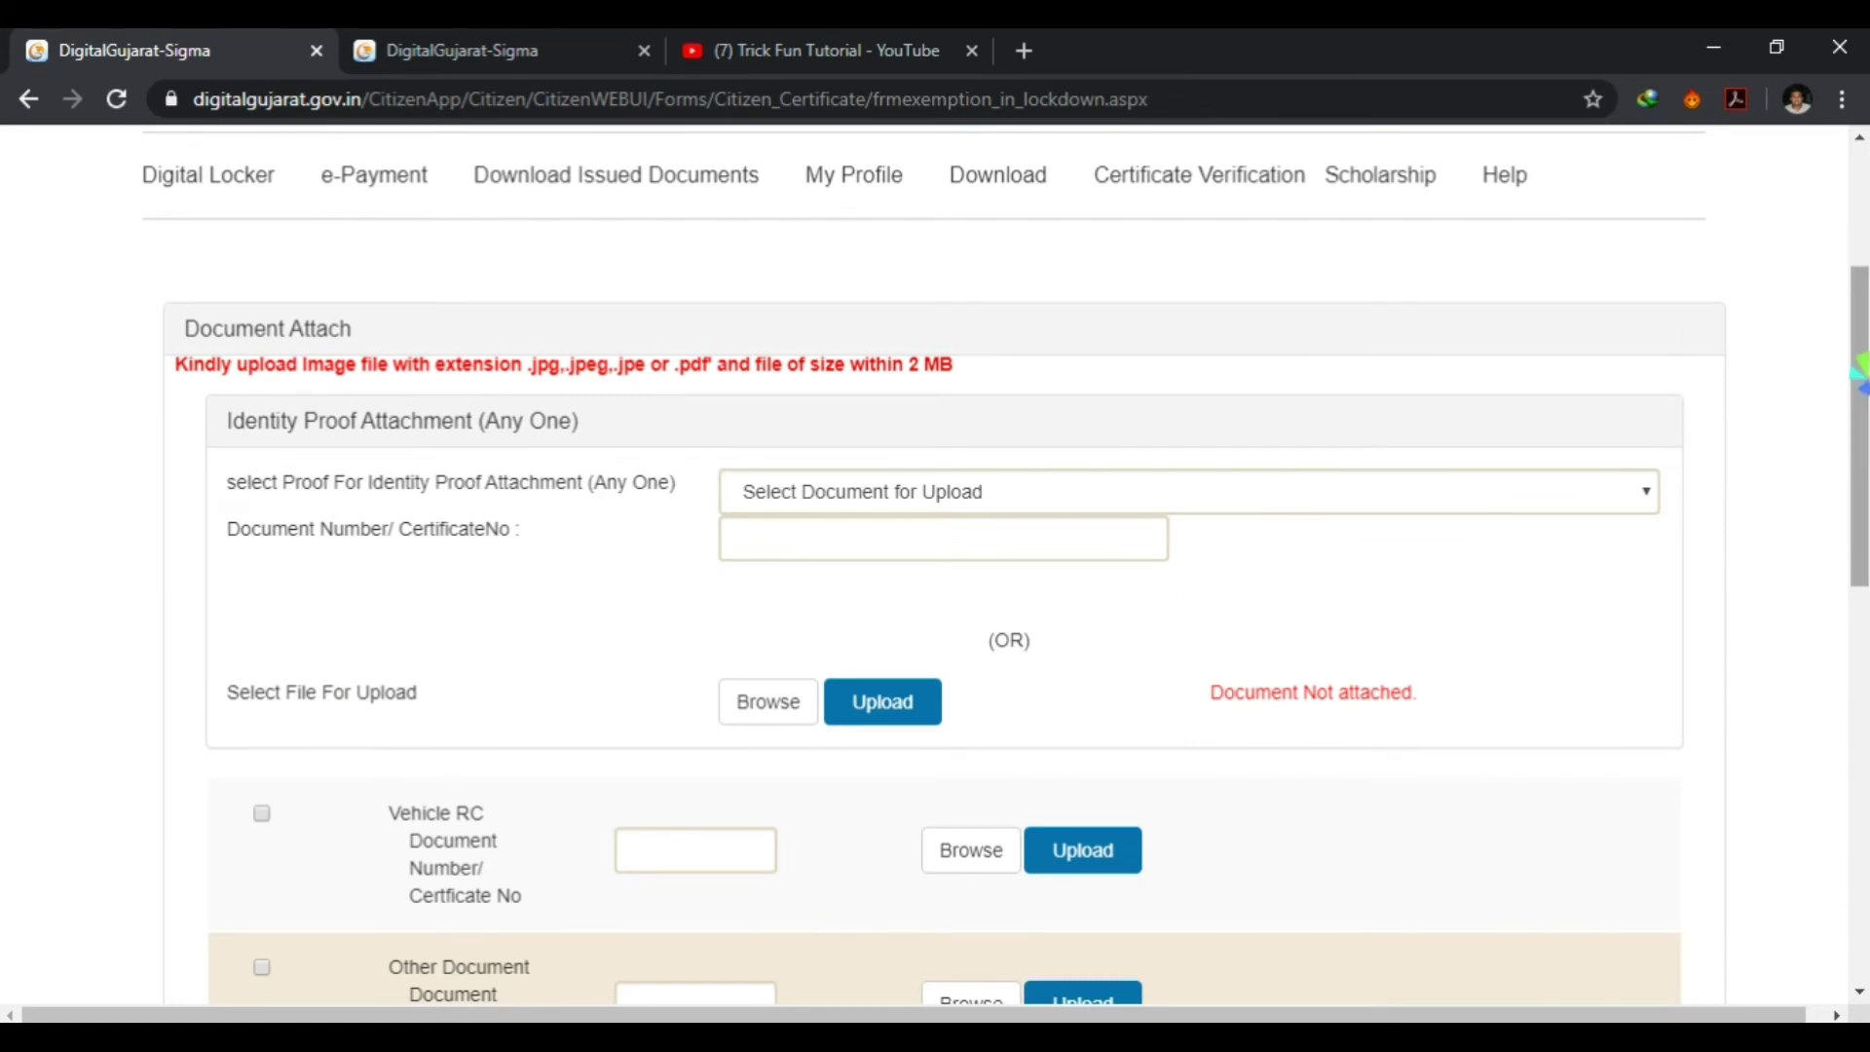
pyautogui.moveTo(1857, 407); pyautogui.dragTo(1857, 461)
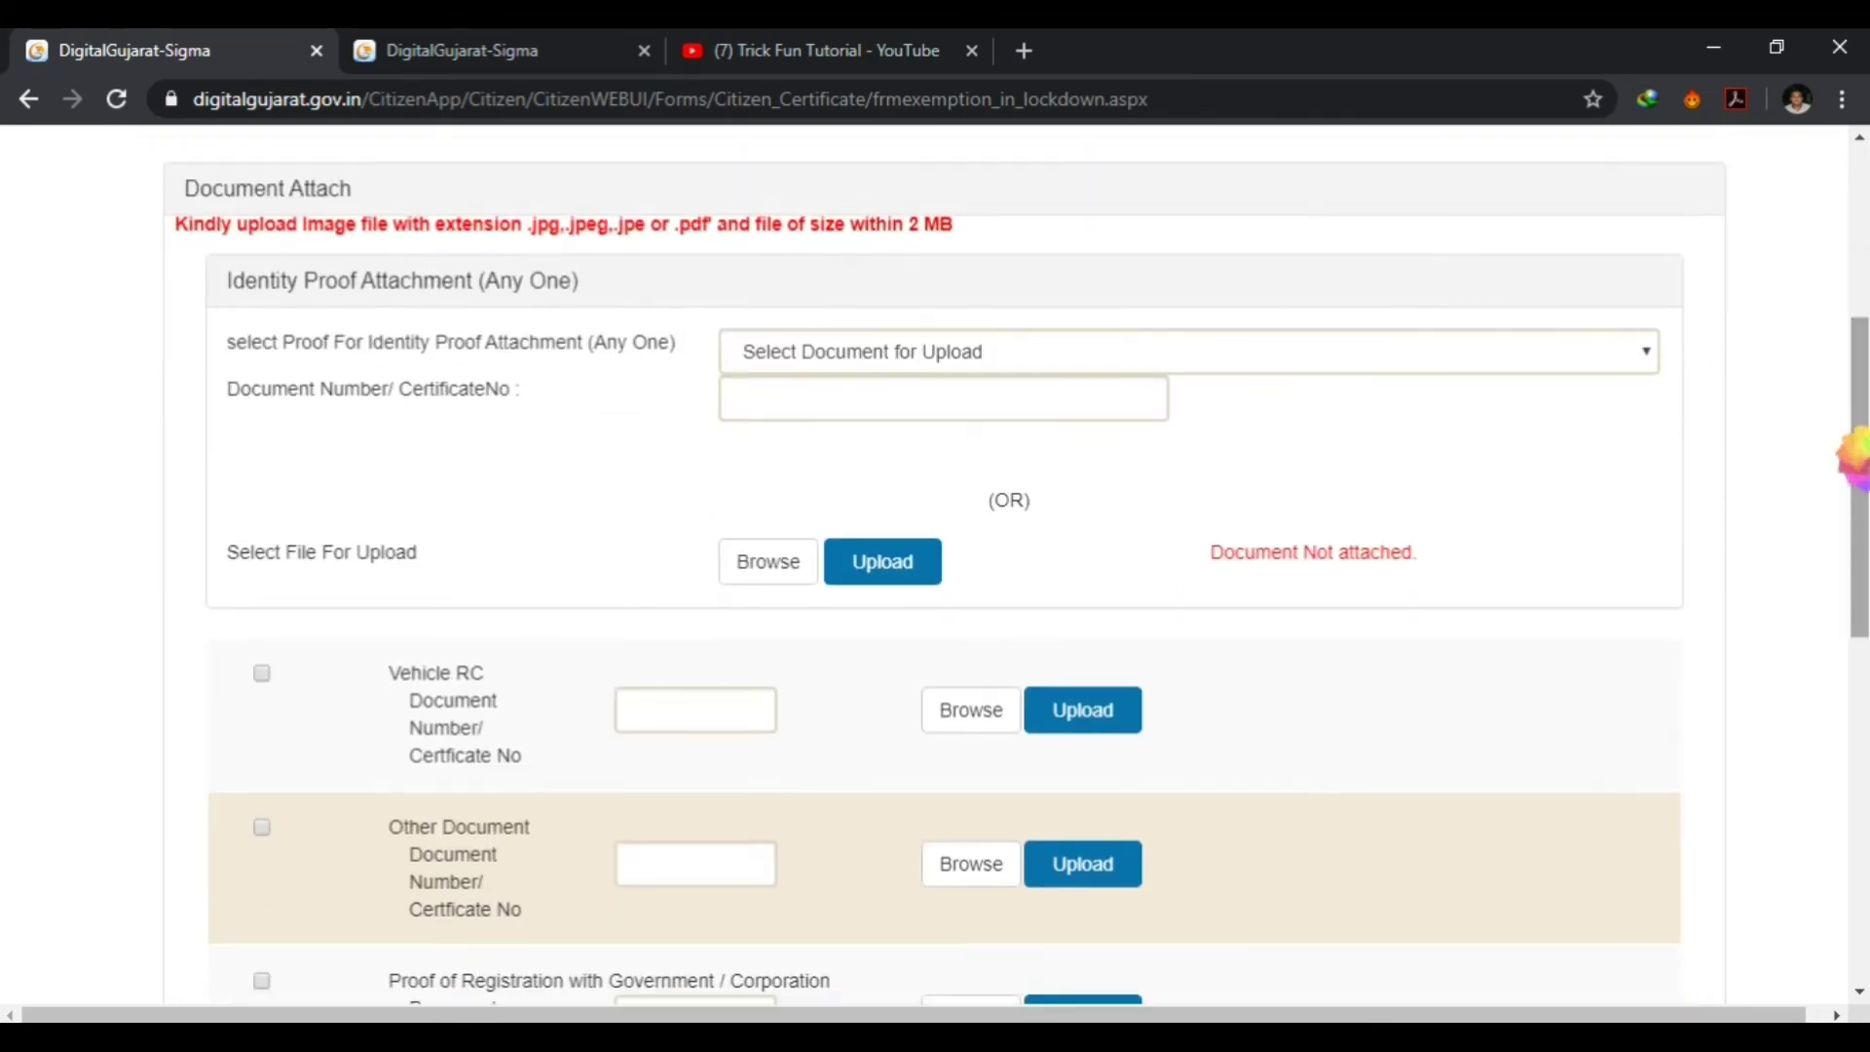
pyautogui.click(1317, 368)
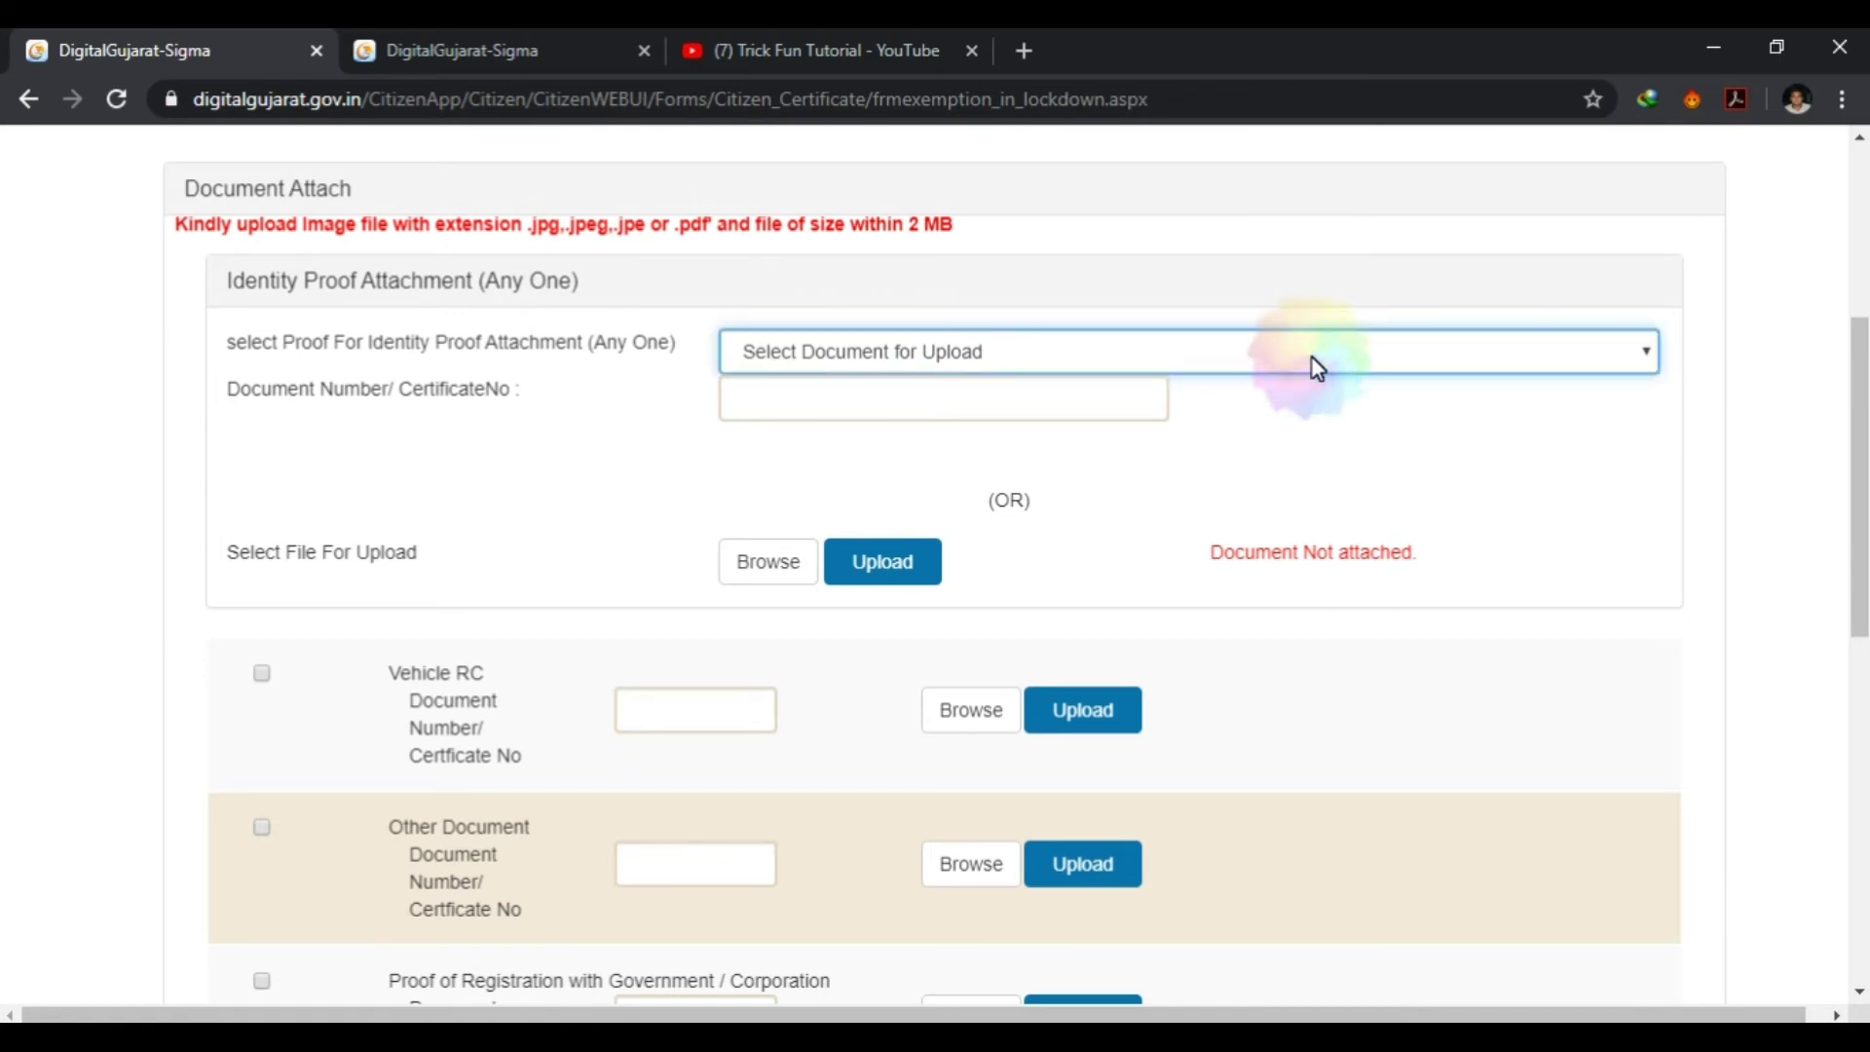
pyautogui.click(1317, 368)
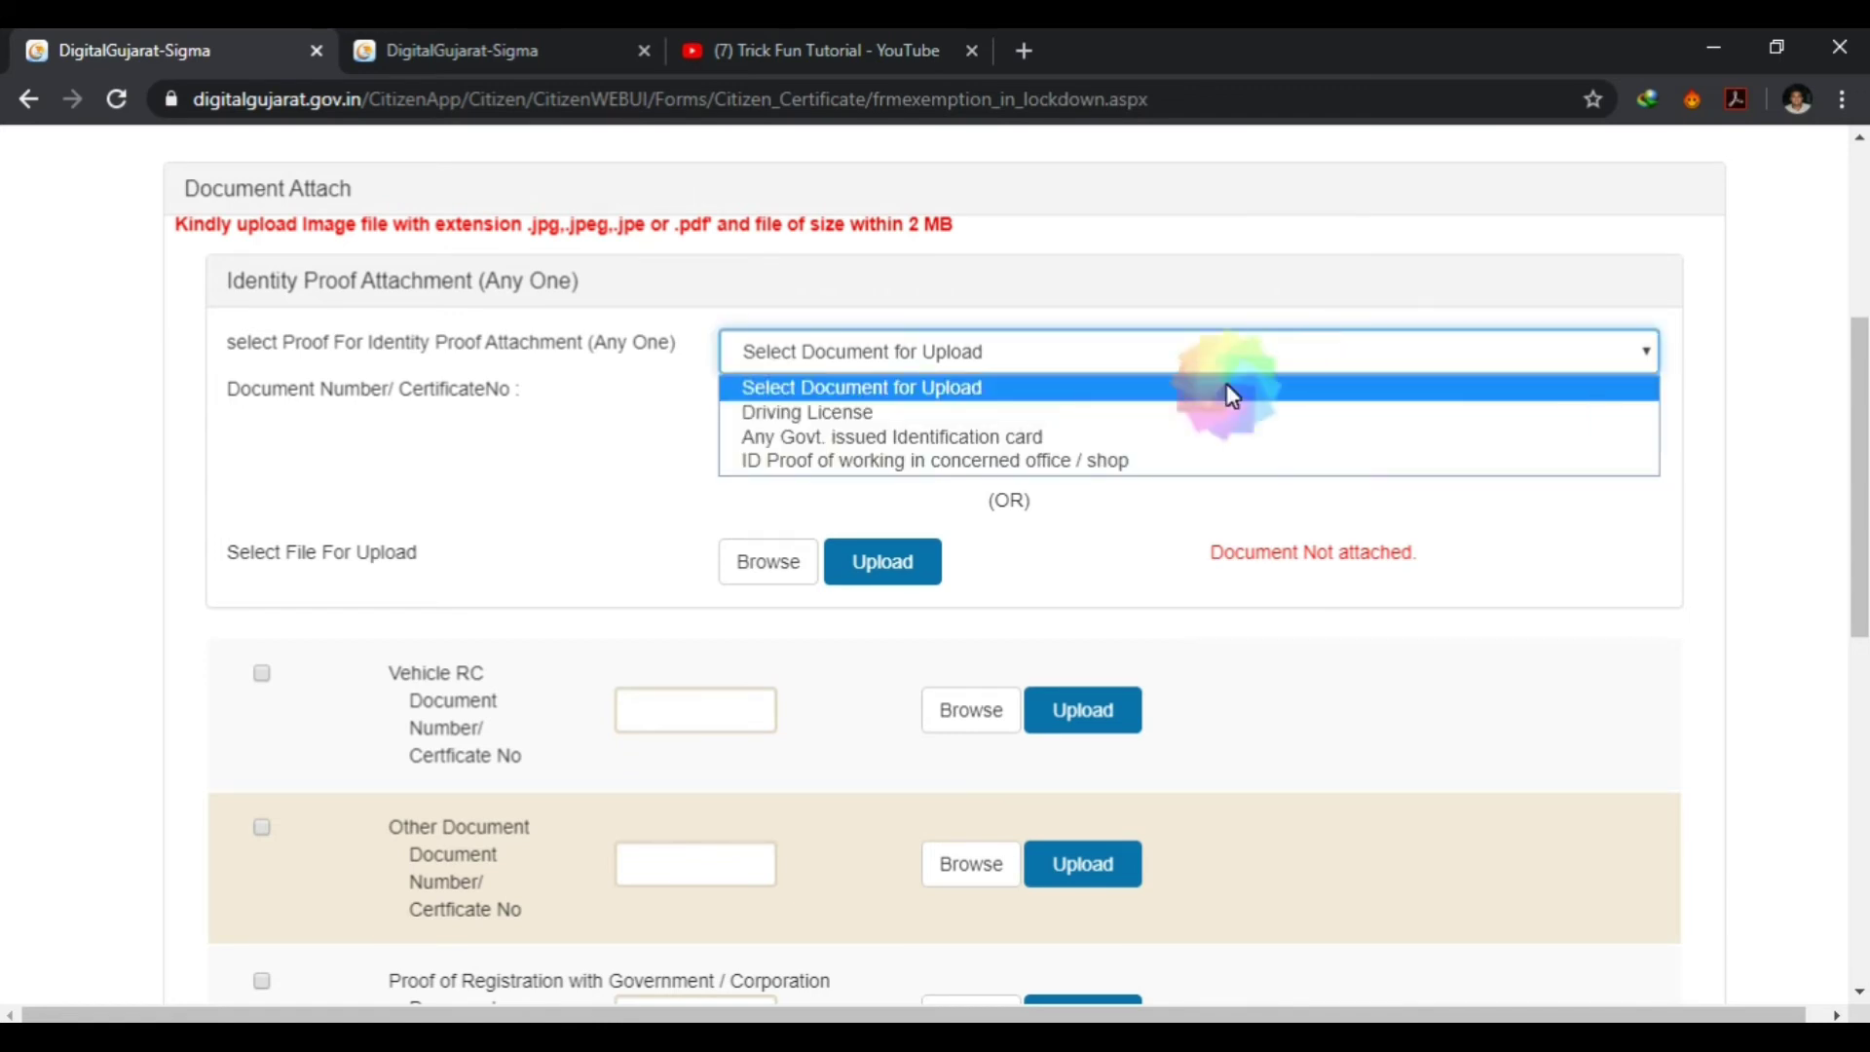
pyautogui.click(1122, 438)
pyautogui.click(928, 395)
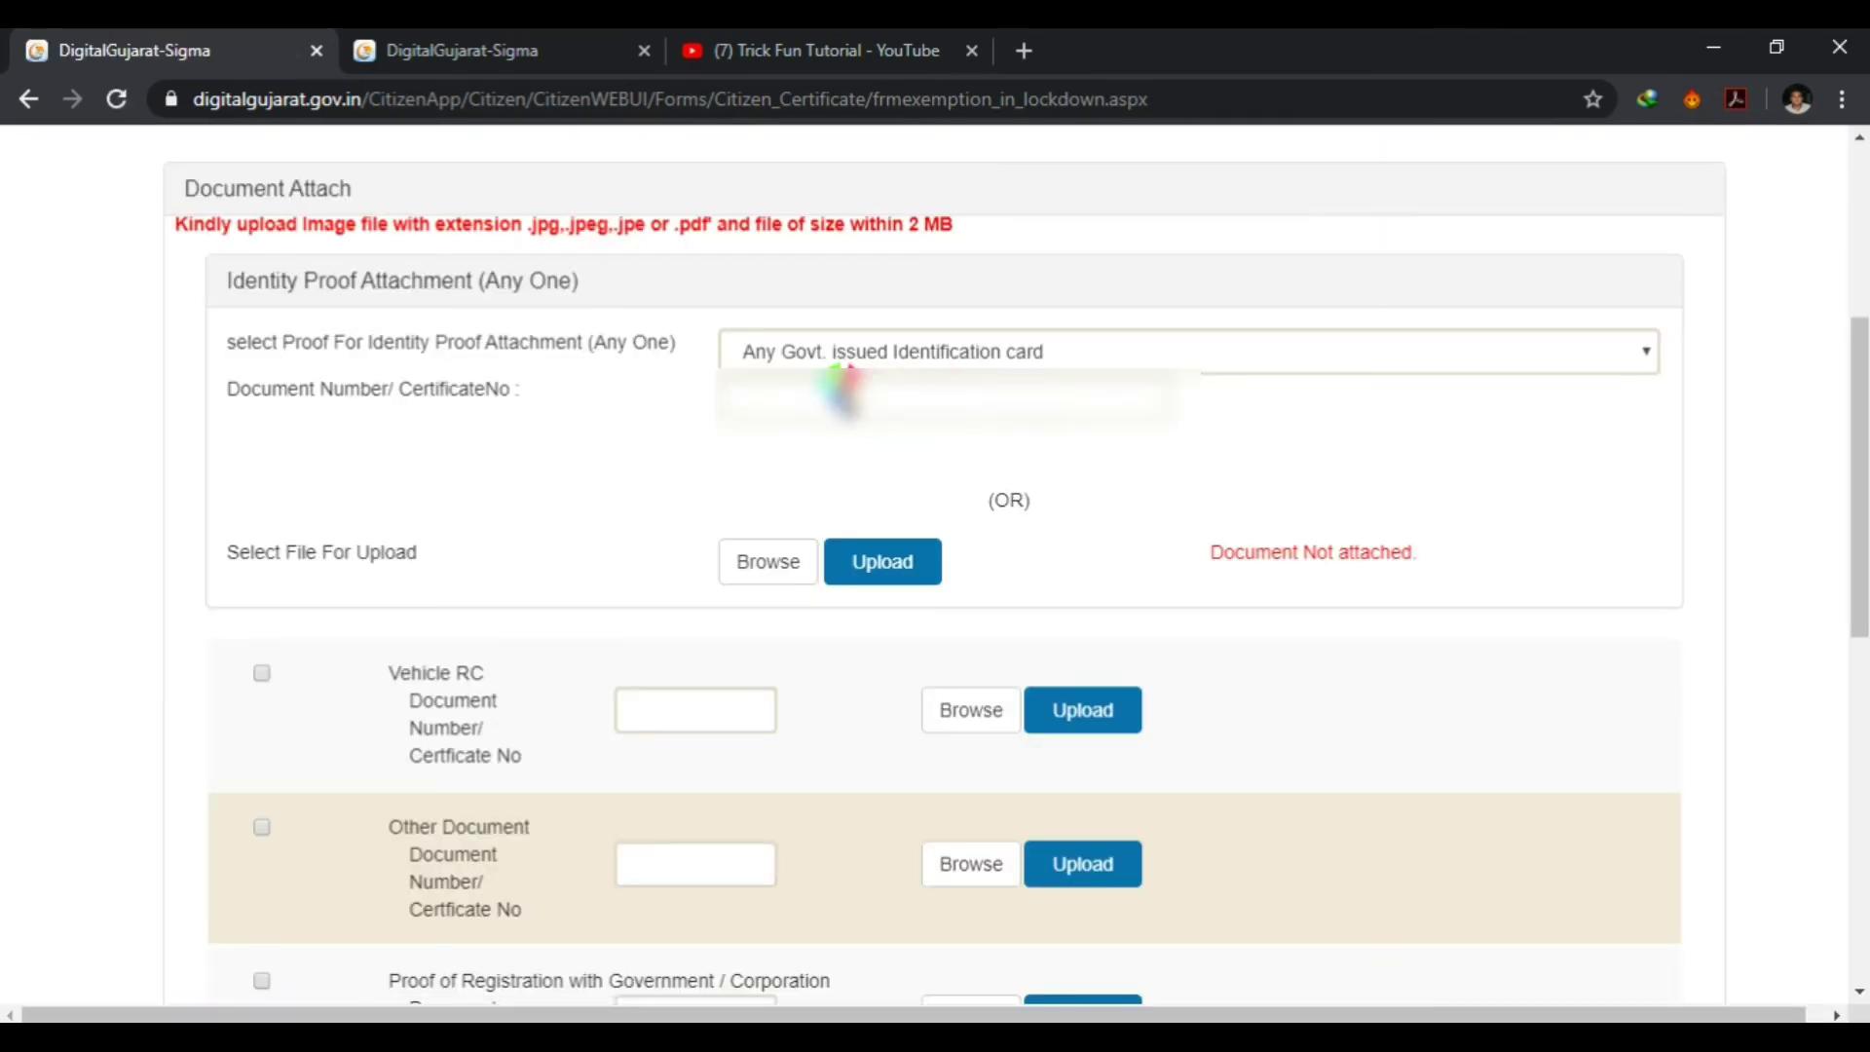
pyautogui.write('1234567890')
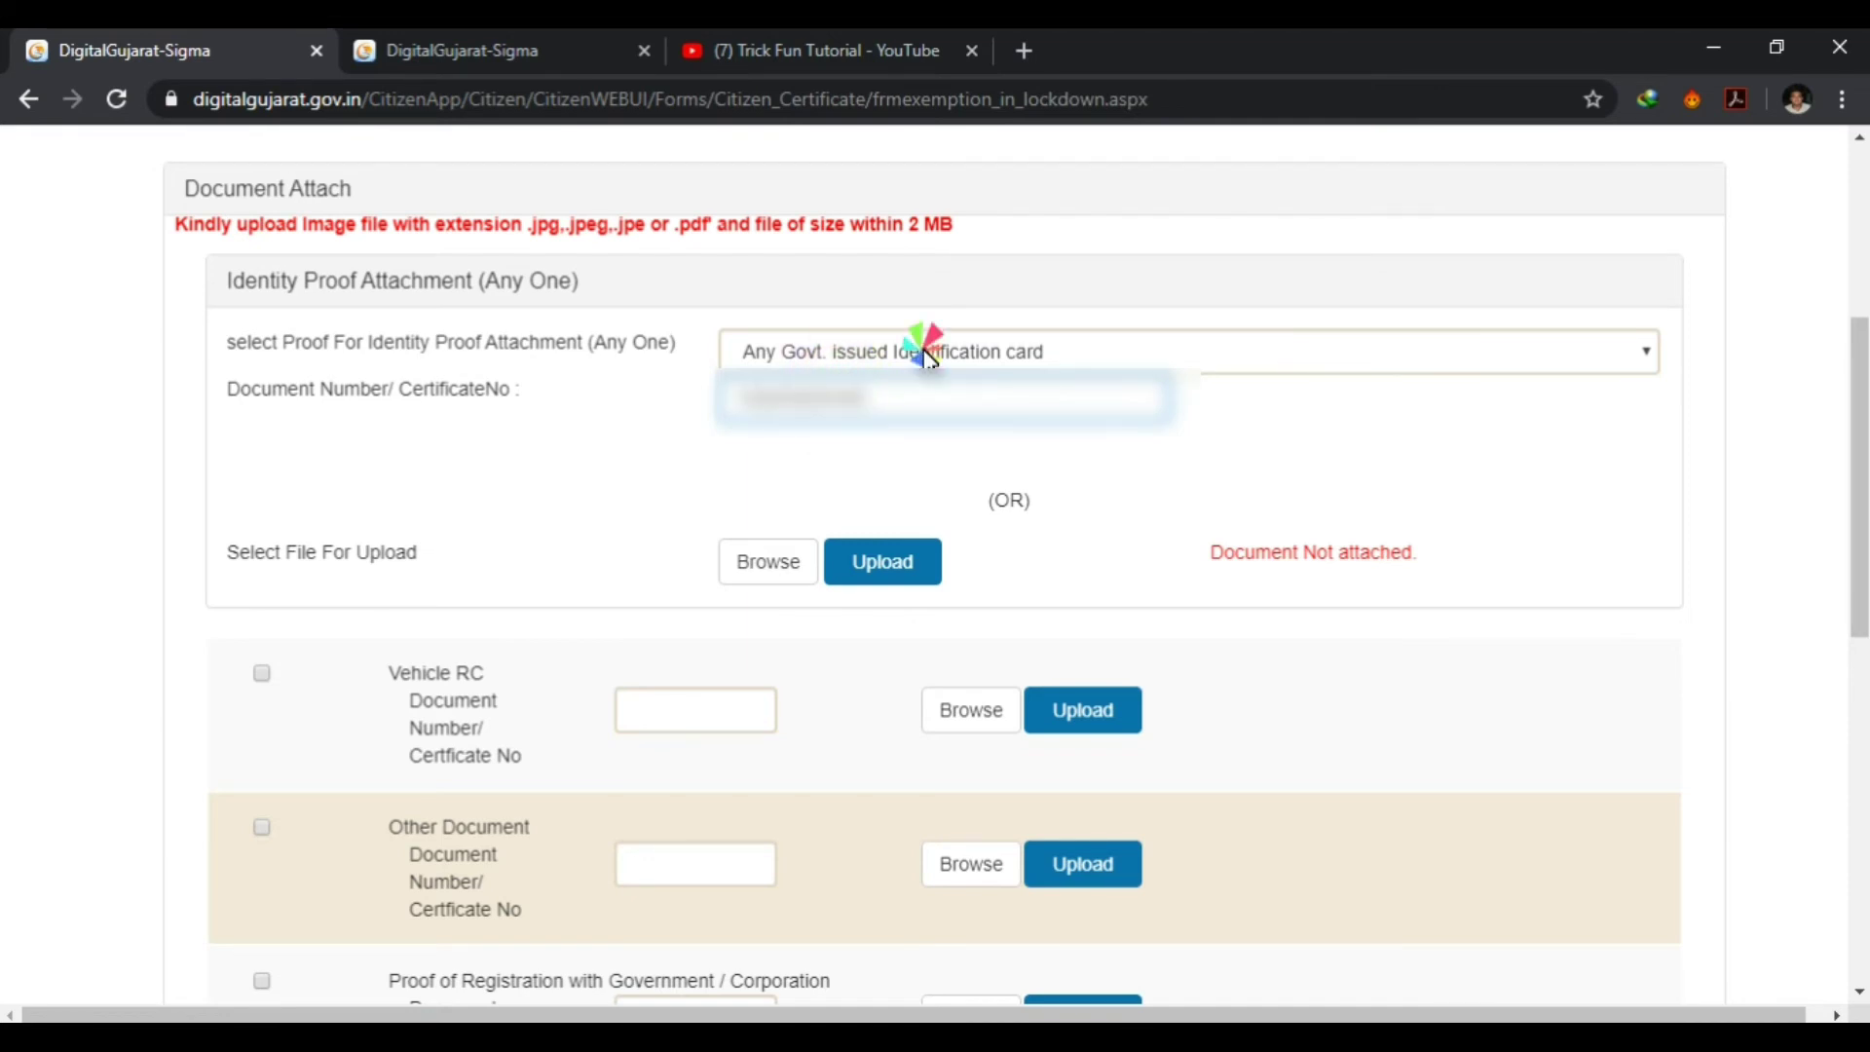
# Step: Upload Aadhaar.pdf as the identity proof file
pyautogui.click(779, 557)
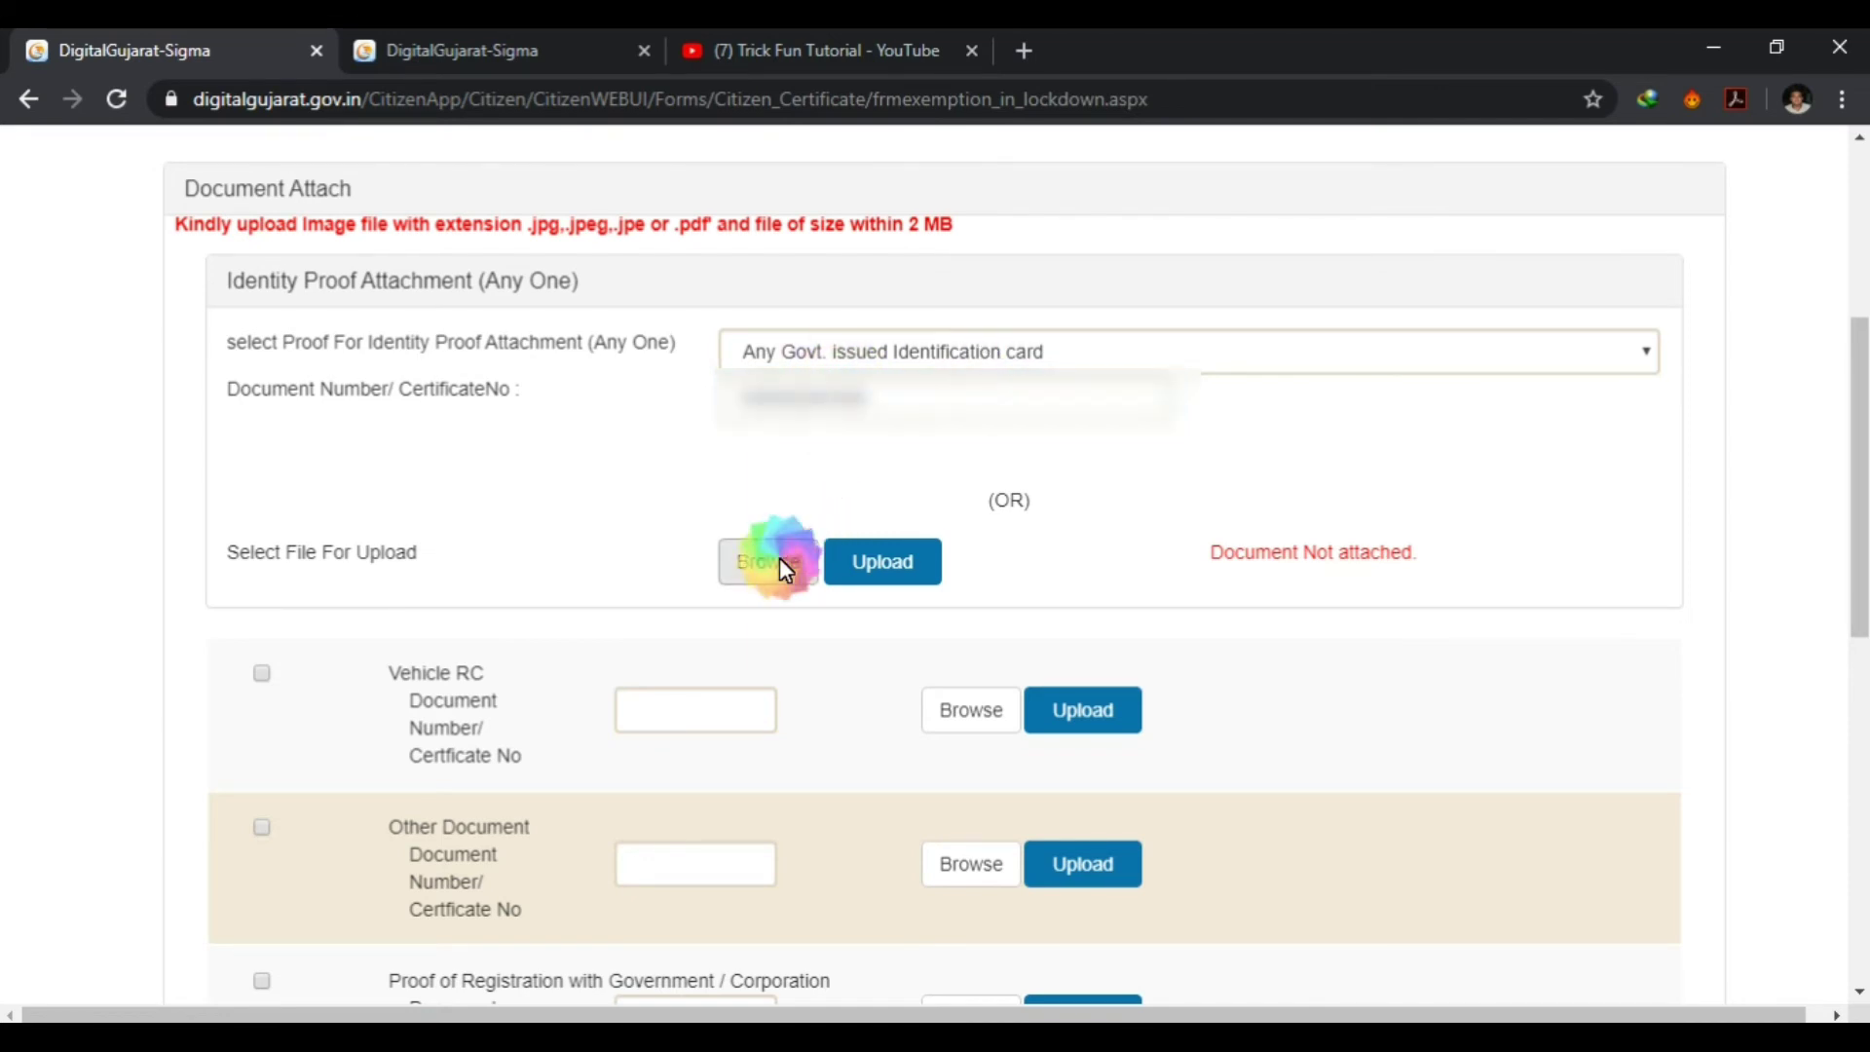
pyautogui.click(512, 322)
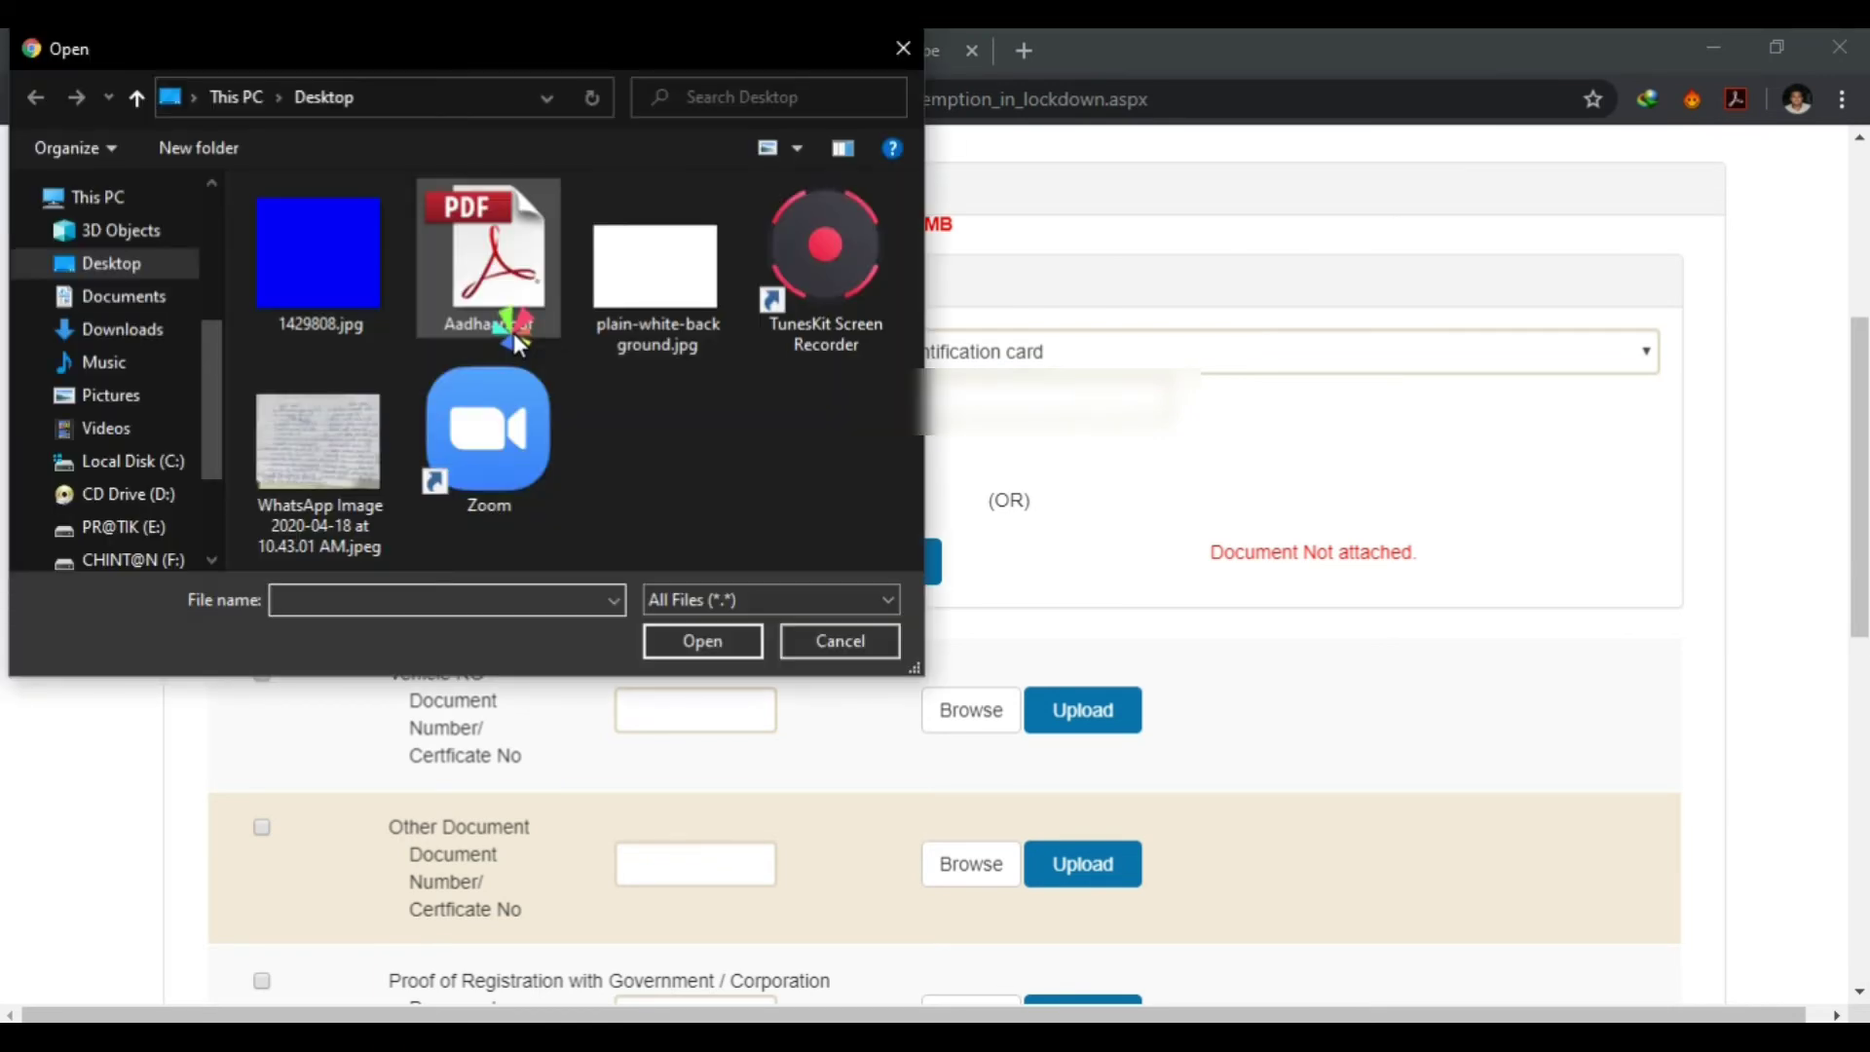
pyautogui.click(715, 638)
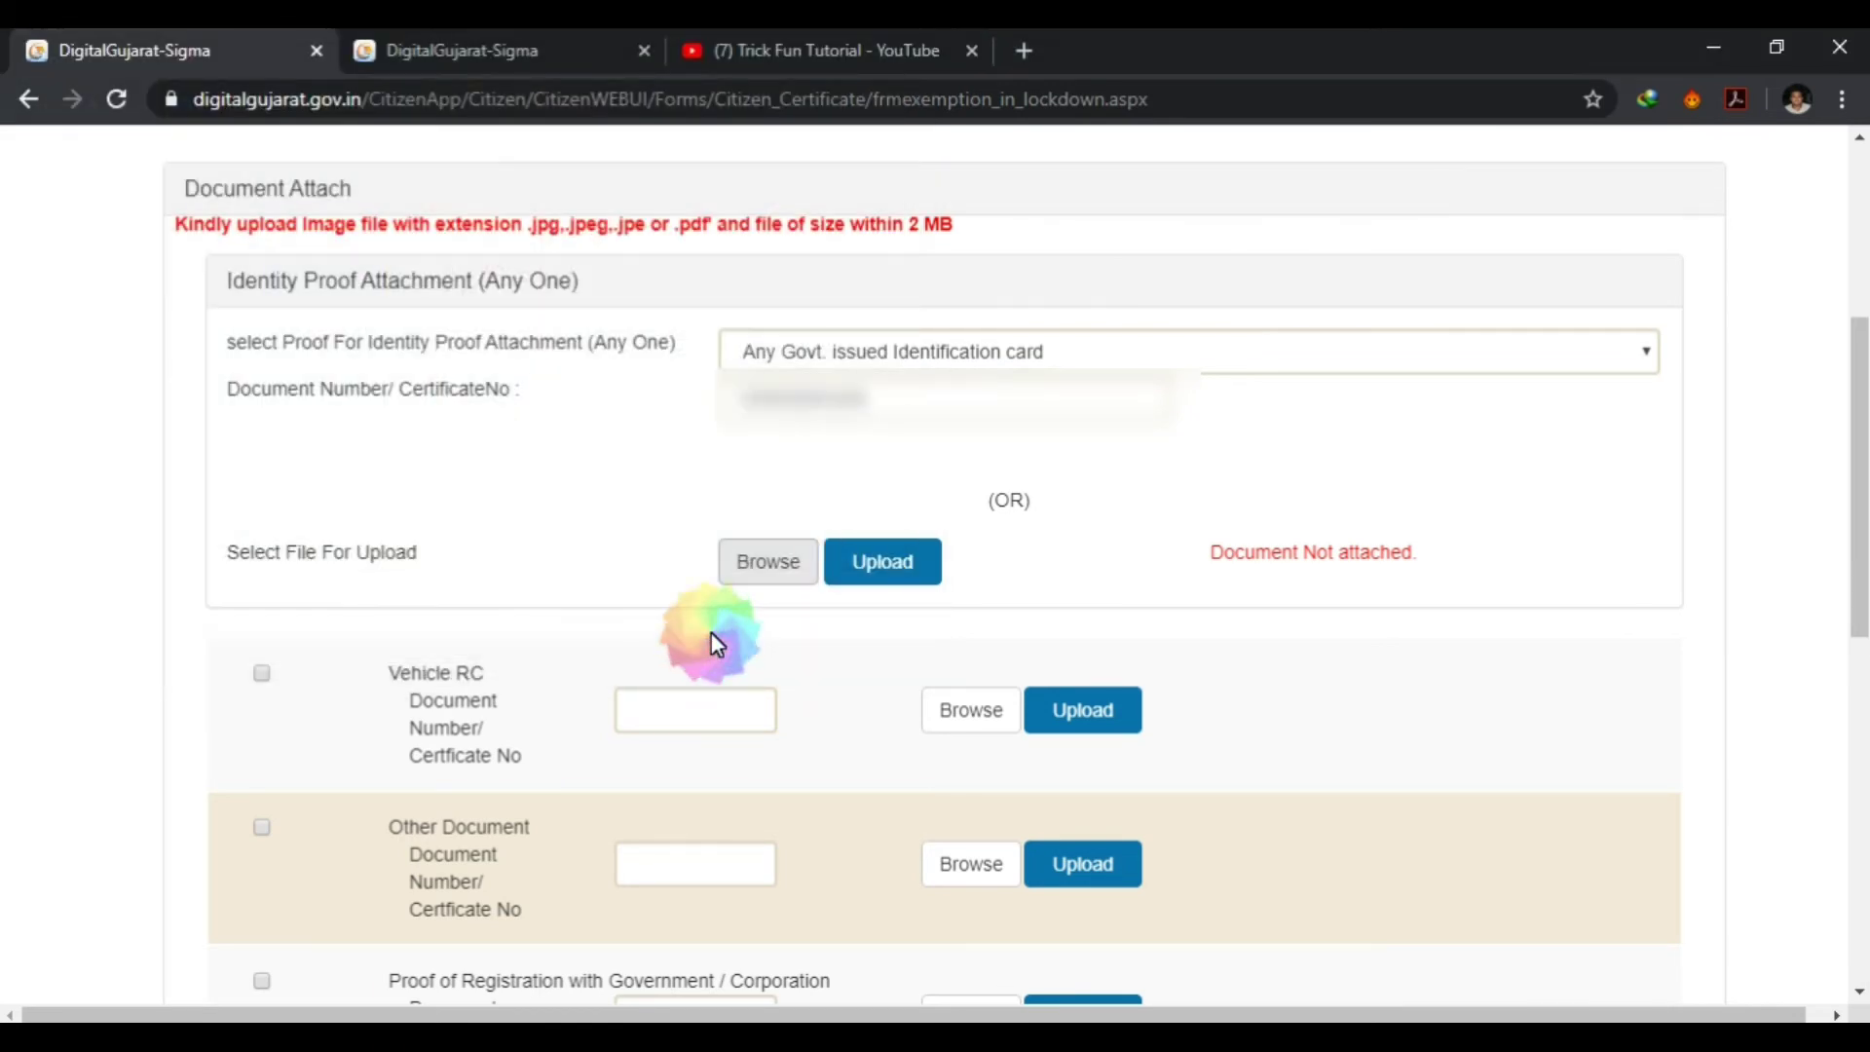
pyautogui.click(833, 572)
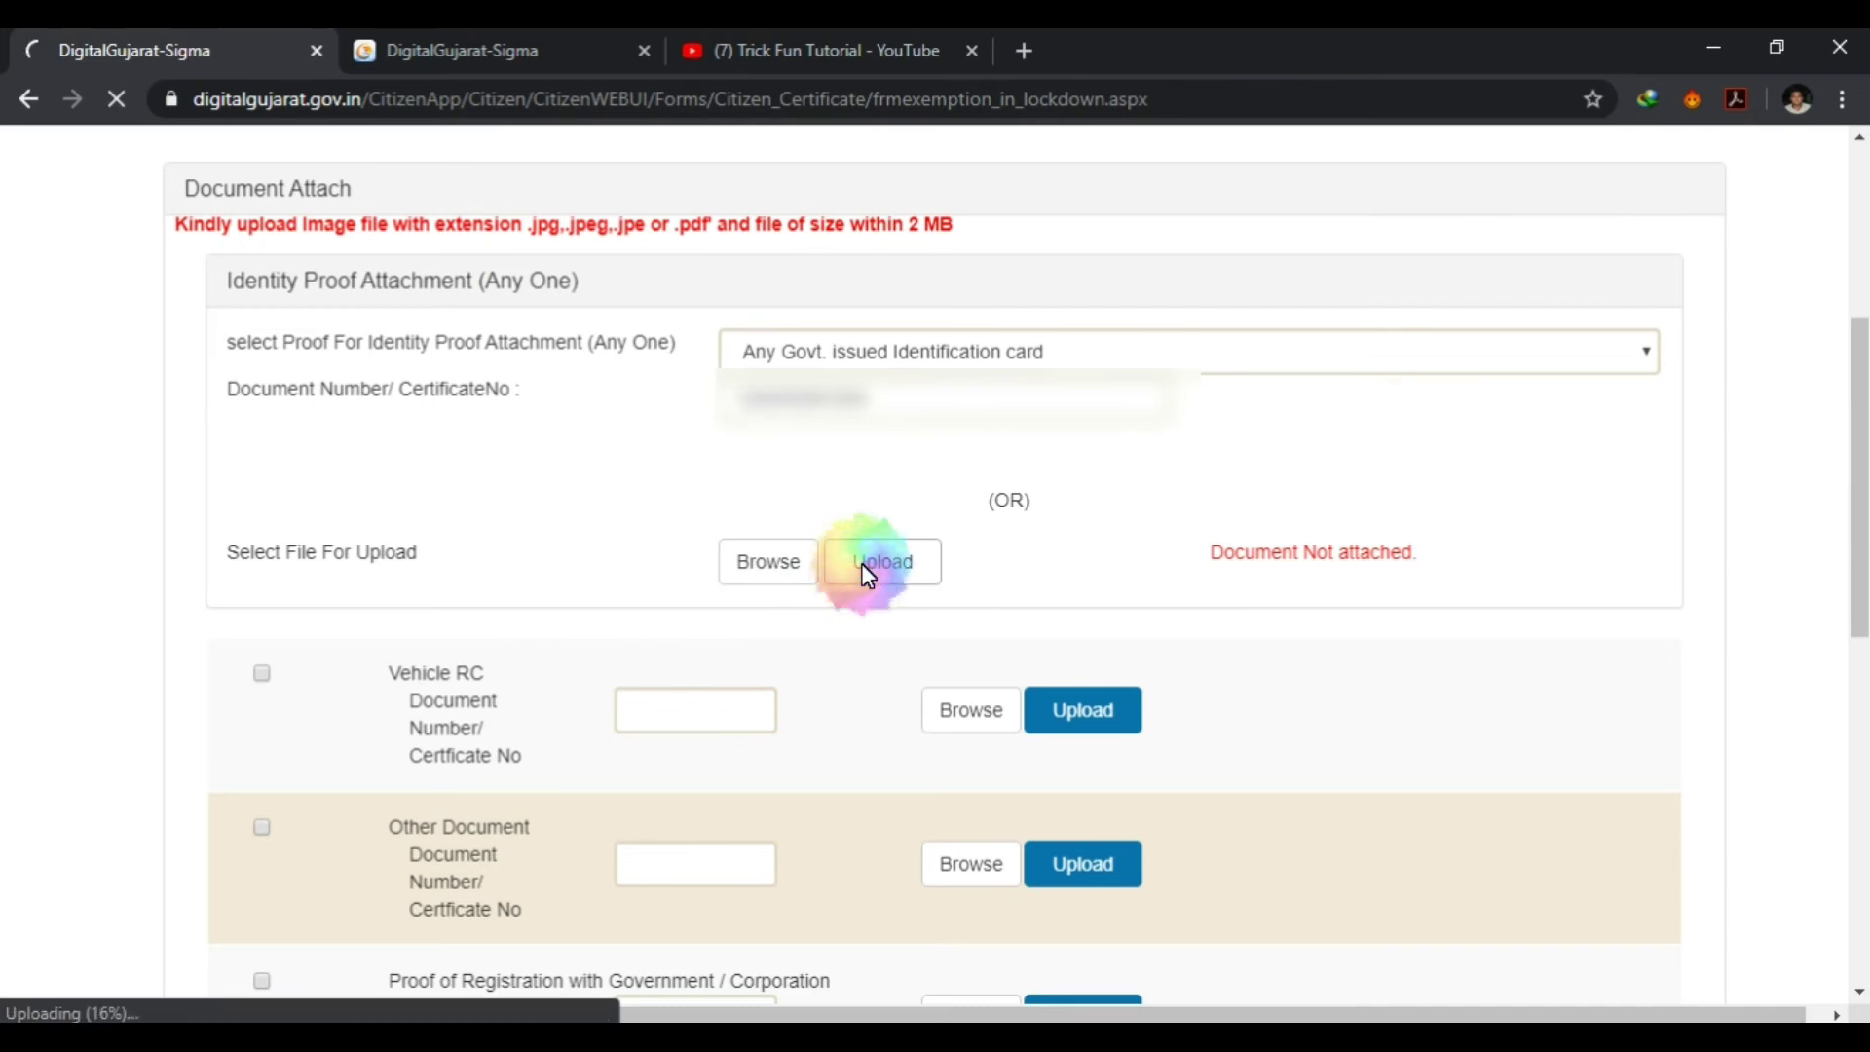
pyautogui.click(867, 575)
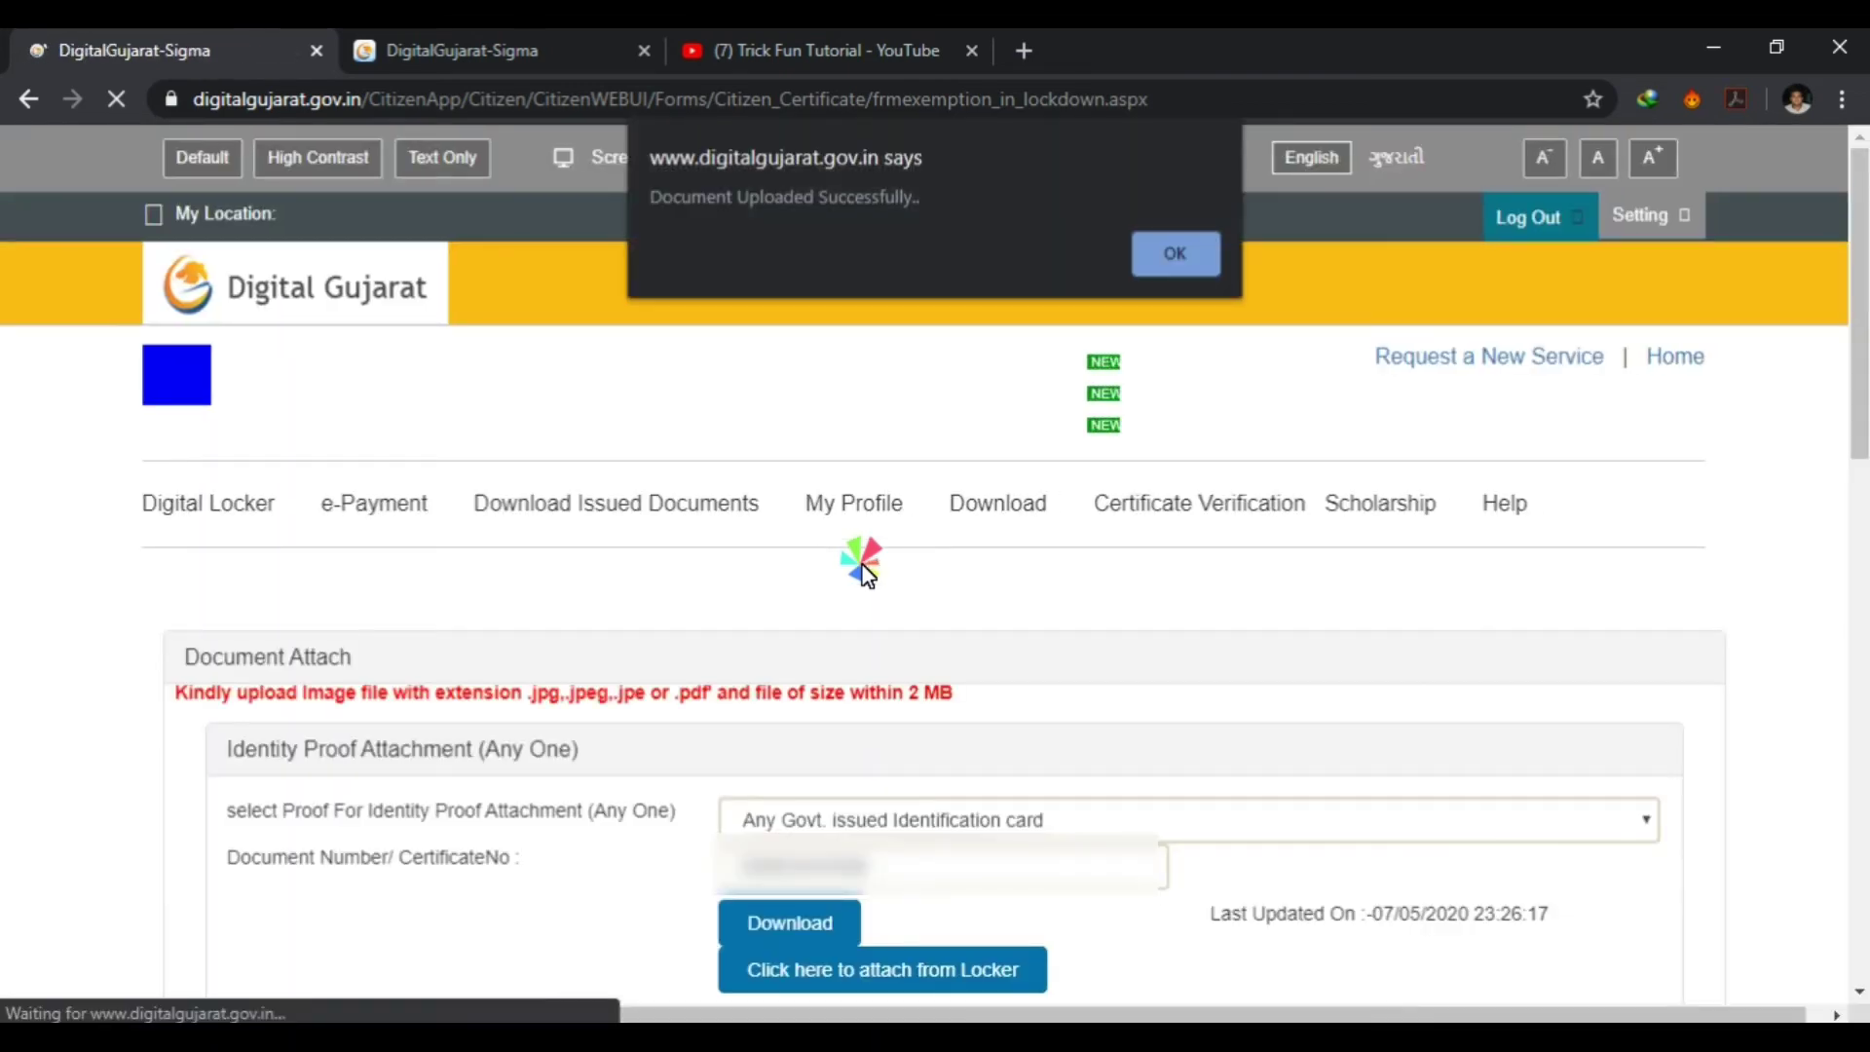
pyautogui.click(1196, 258)
pyautogui.moveTo(1855, 229); pyautogui.dragTo(1754, 544)
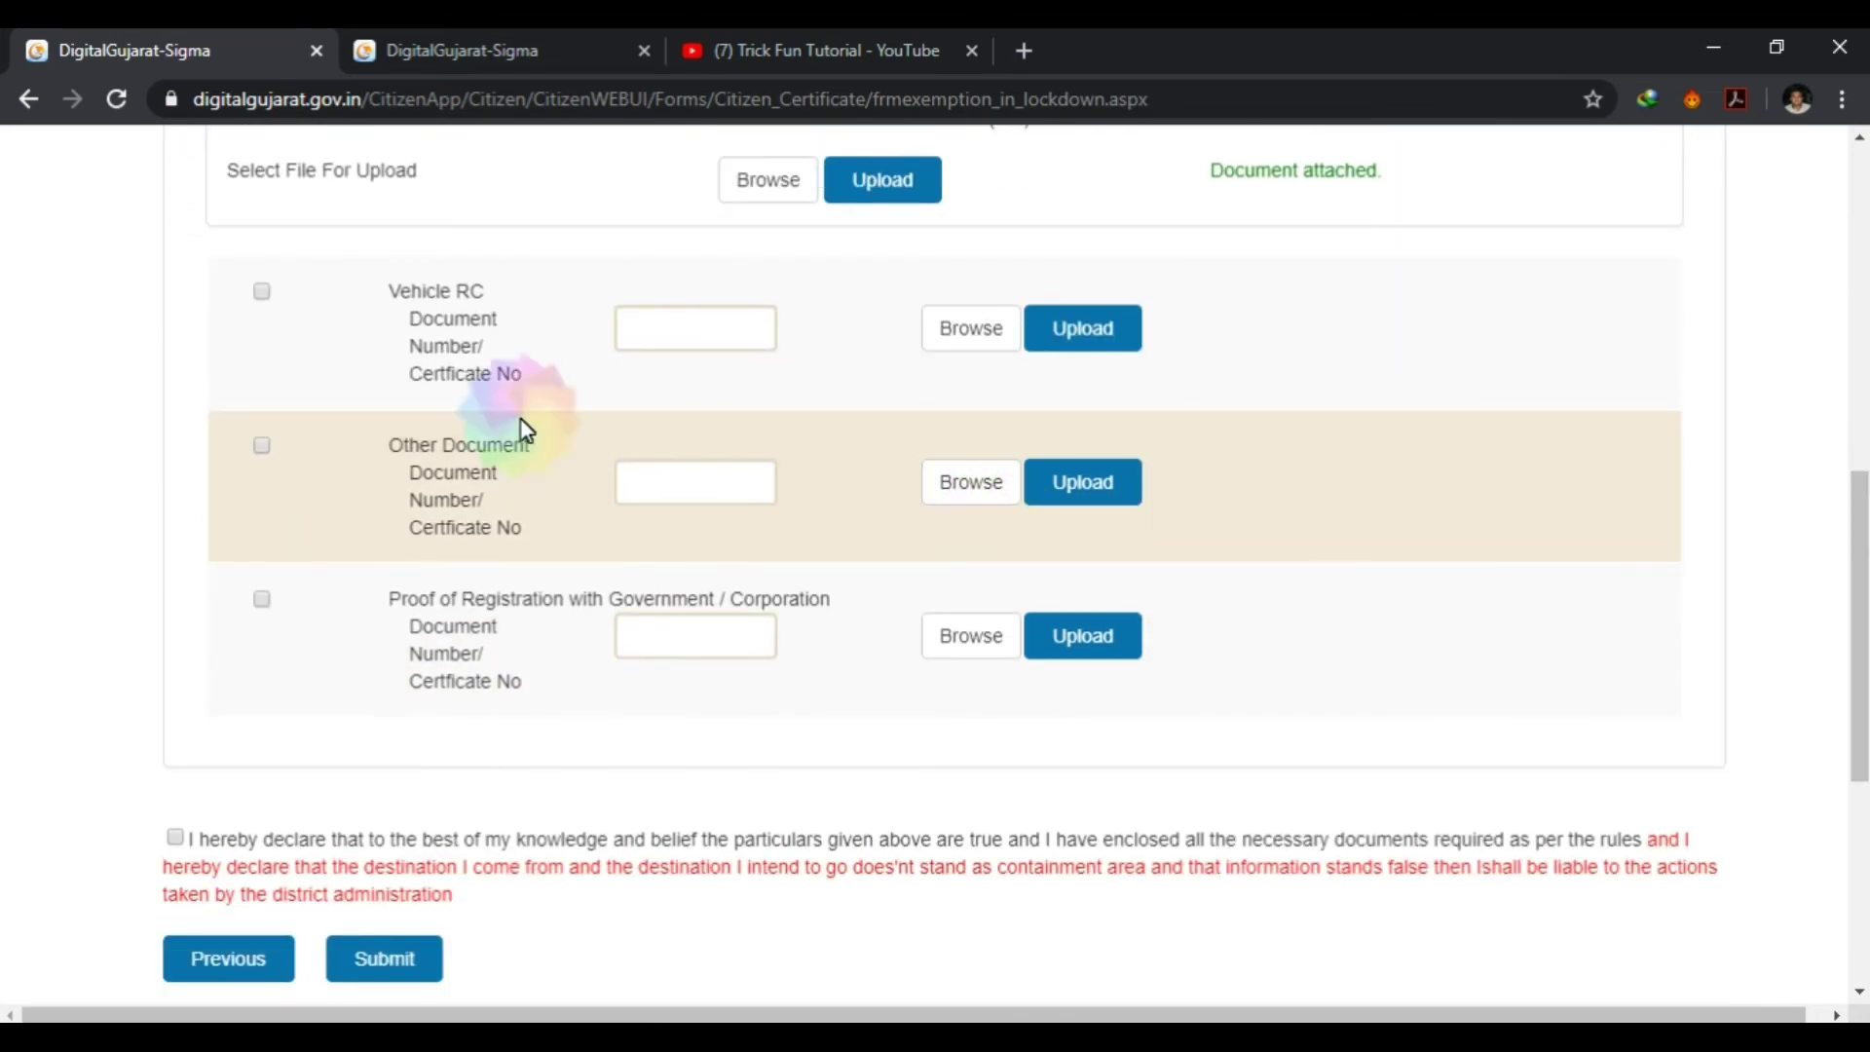
pyautogui.click(259, 292)
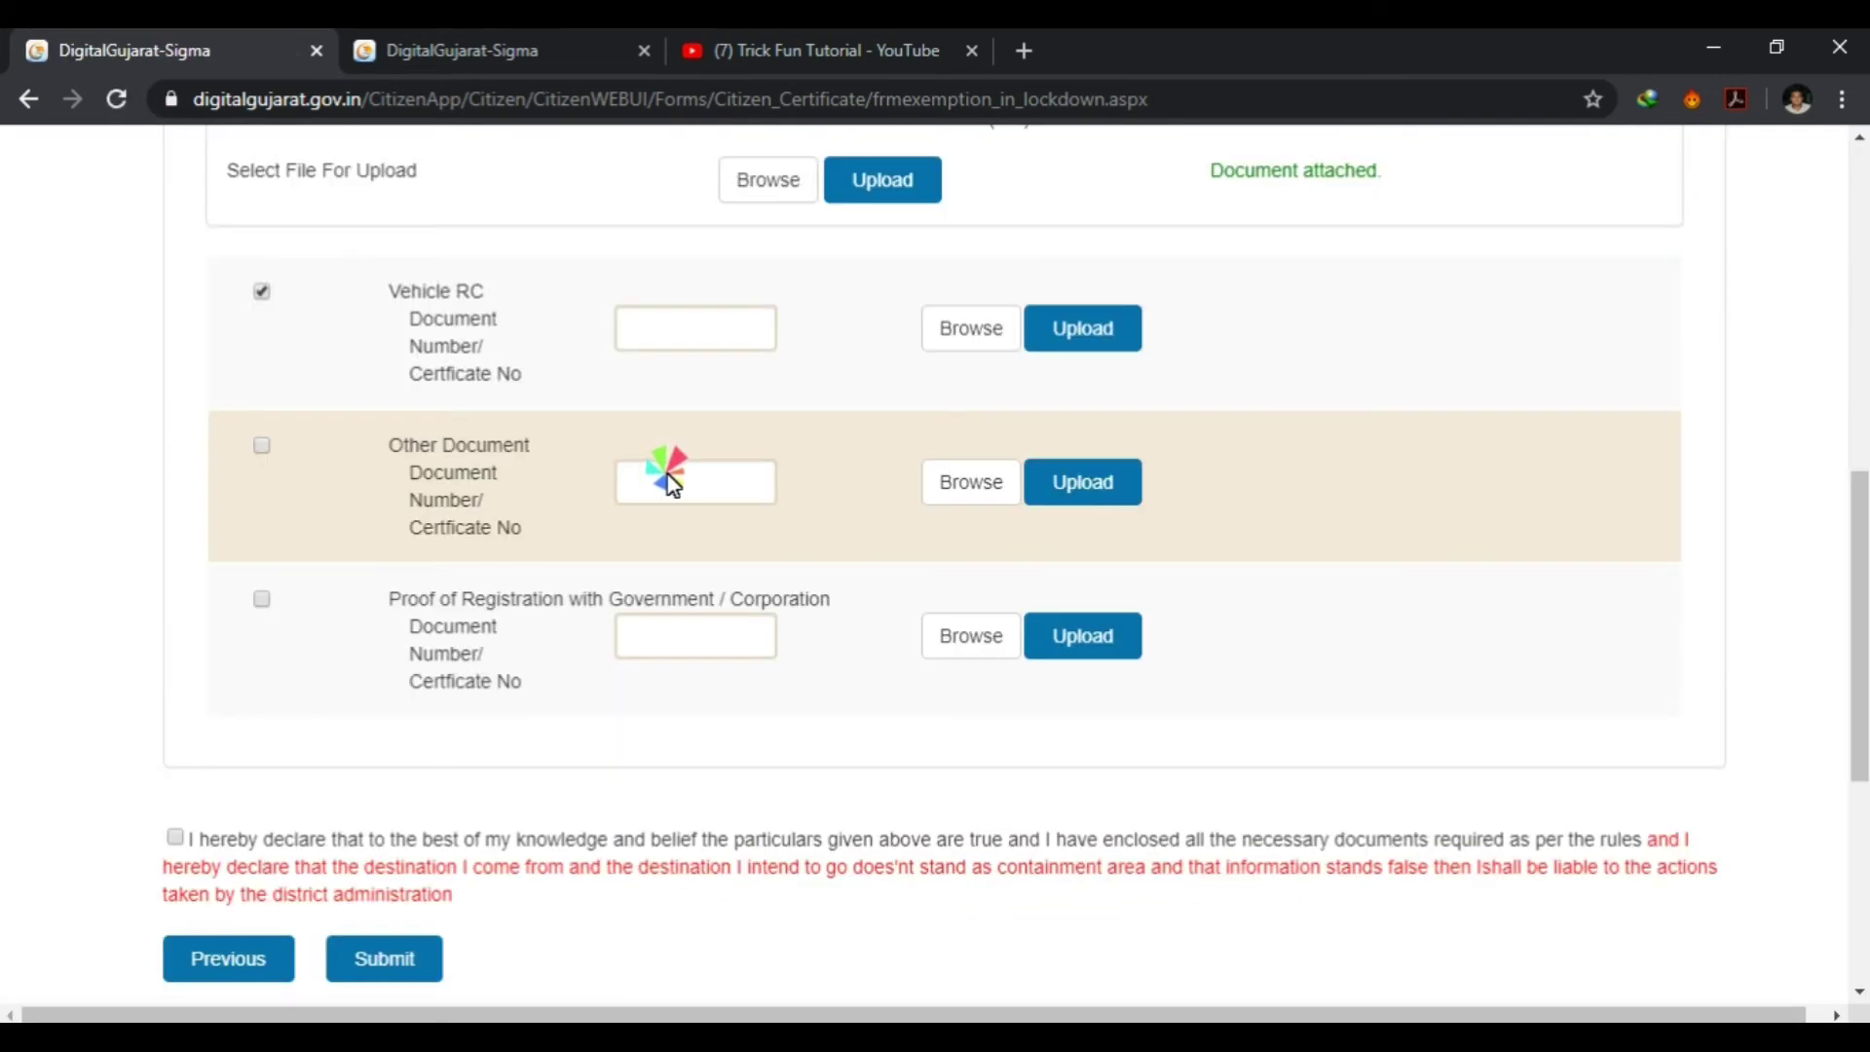
pyautogui.click(668, 327)
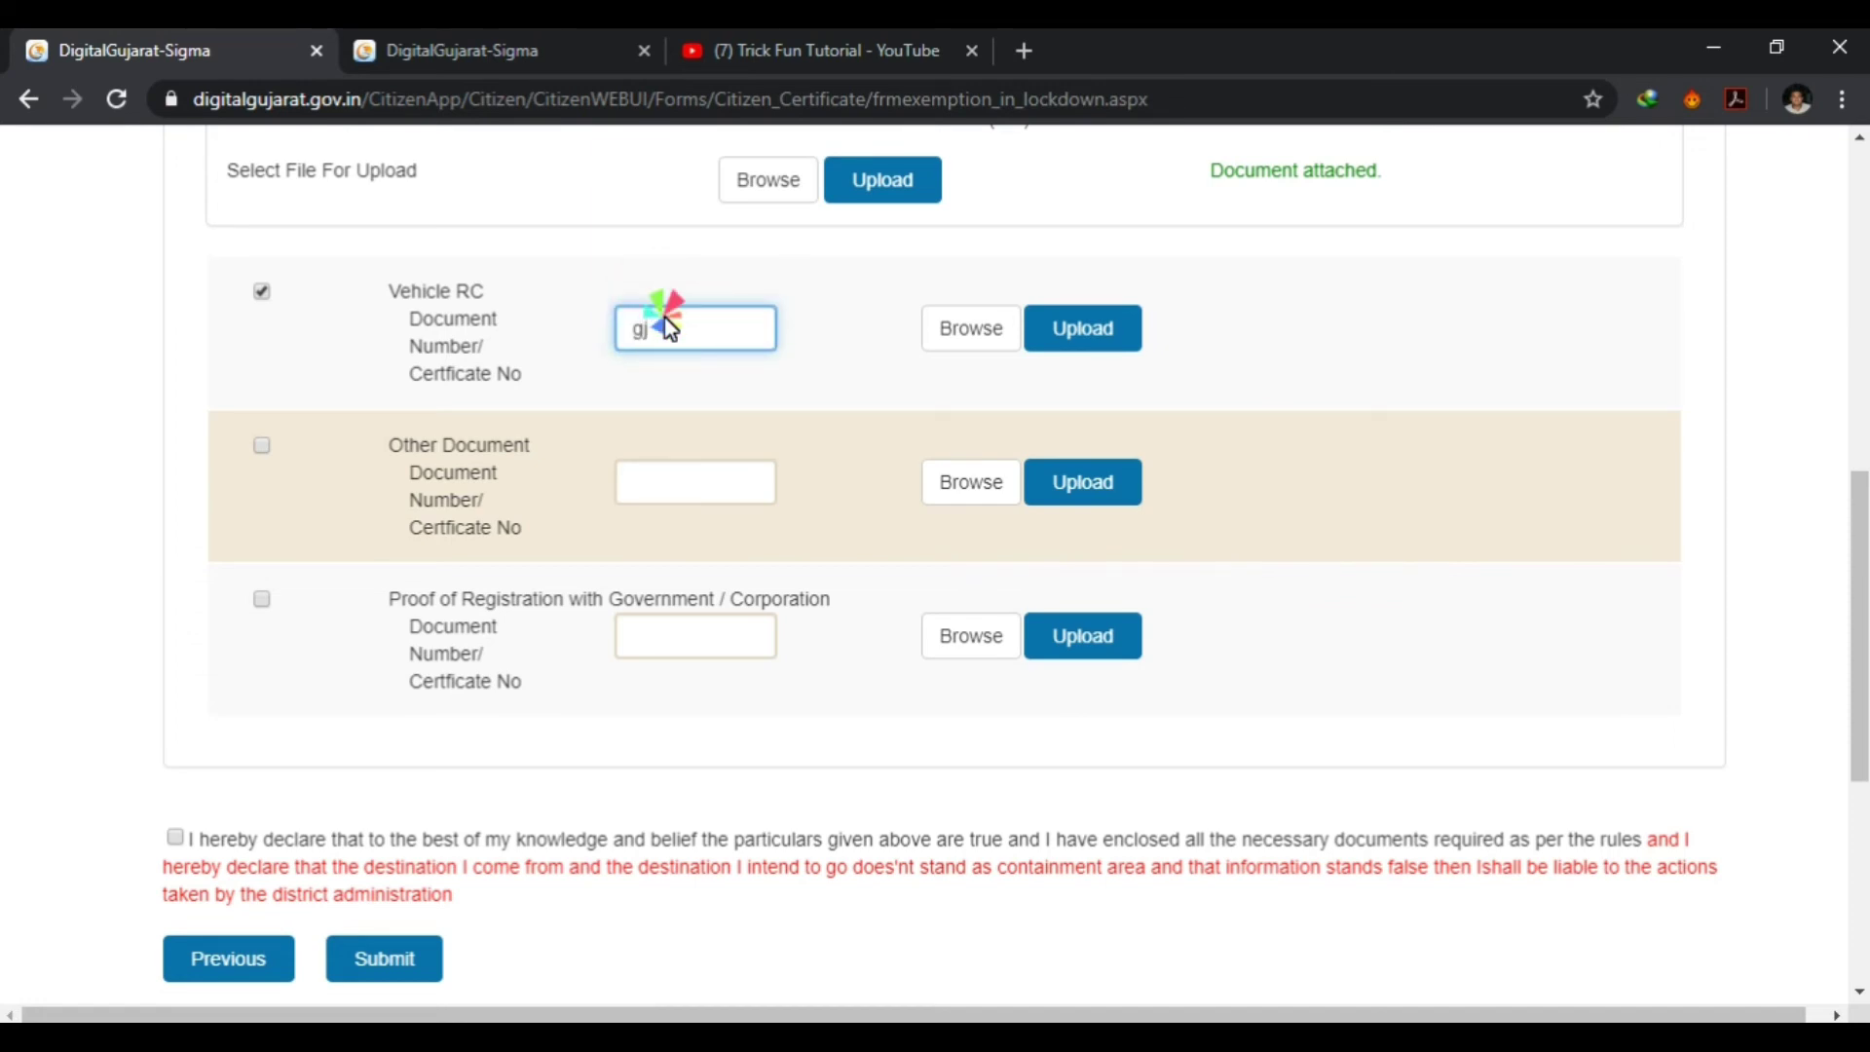
pyautogui.write('gj18aa44')
pyautogui.click(959, 331)
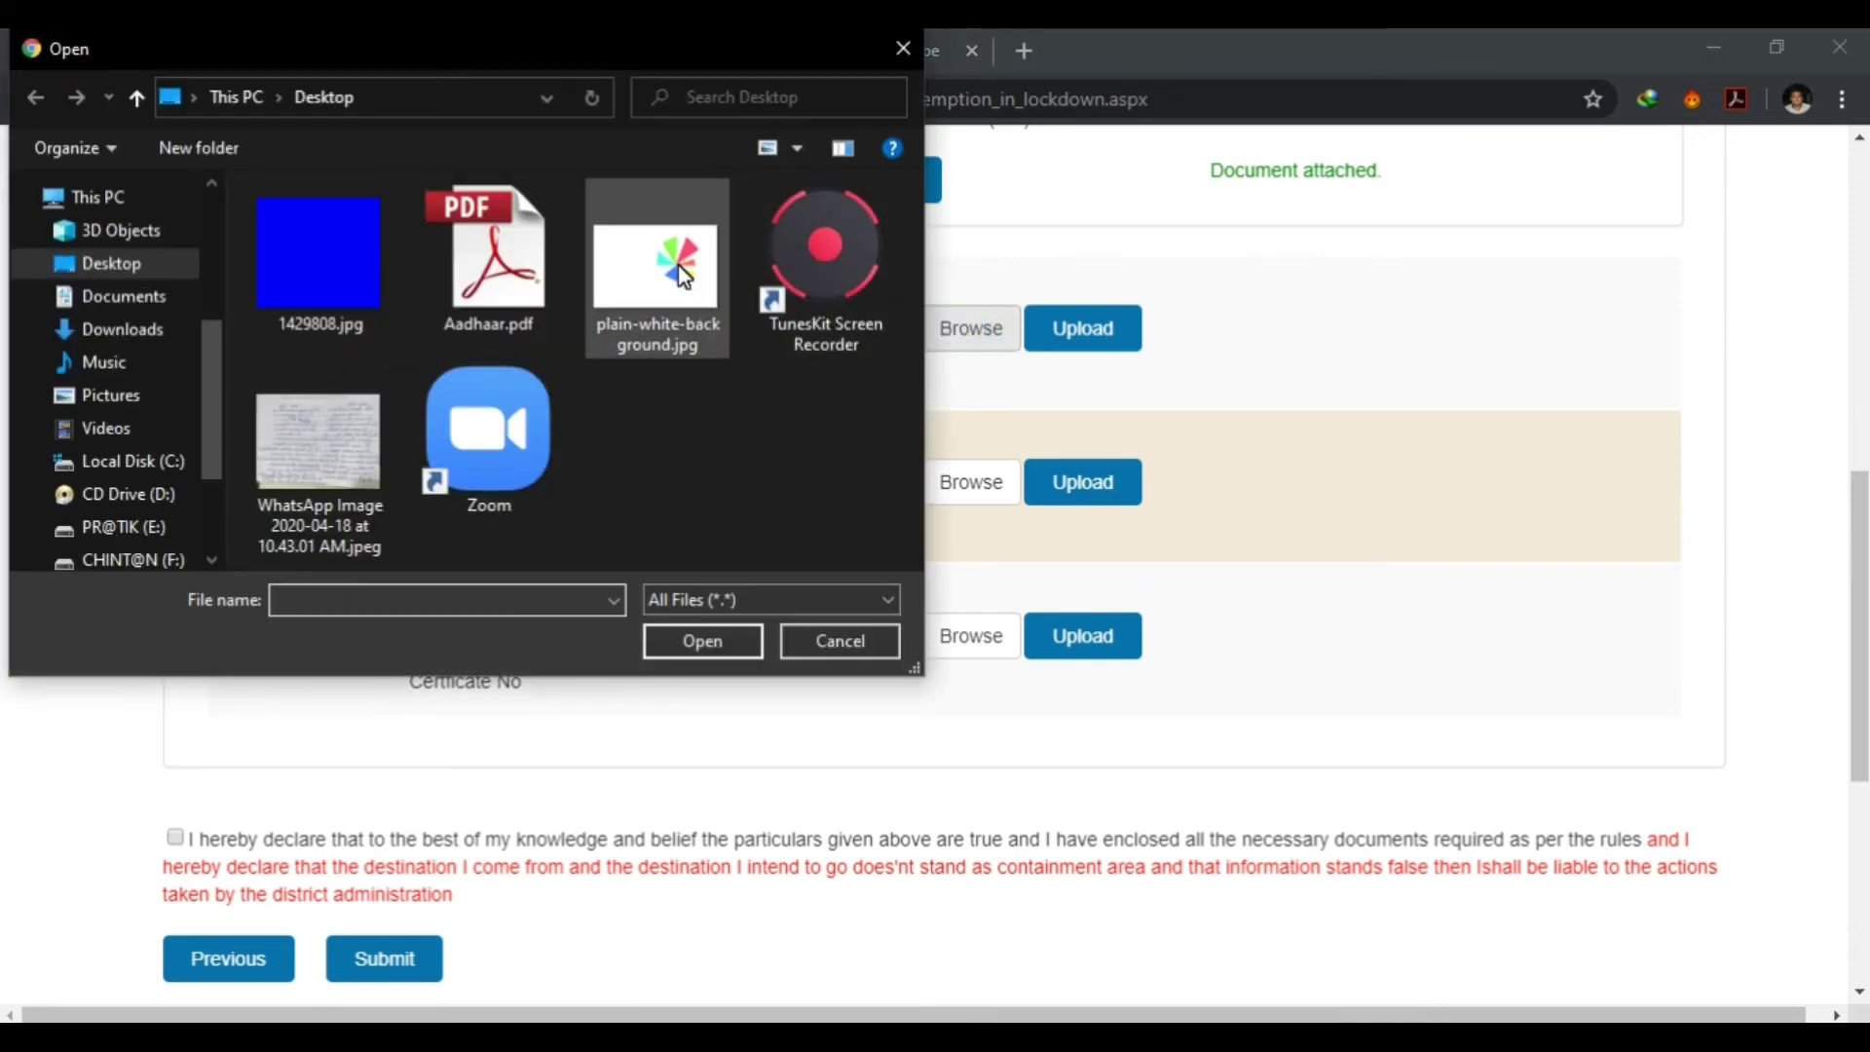
pyautogui.click(676, 281)
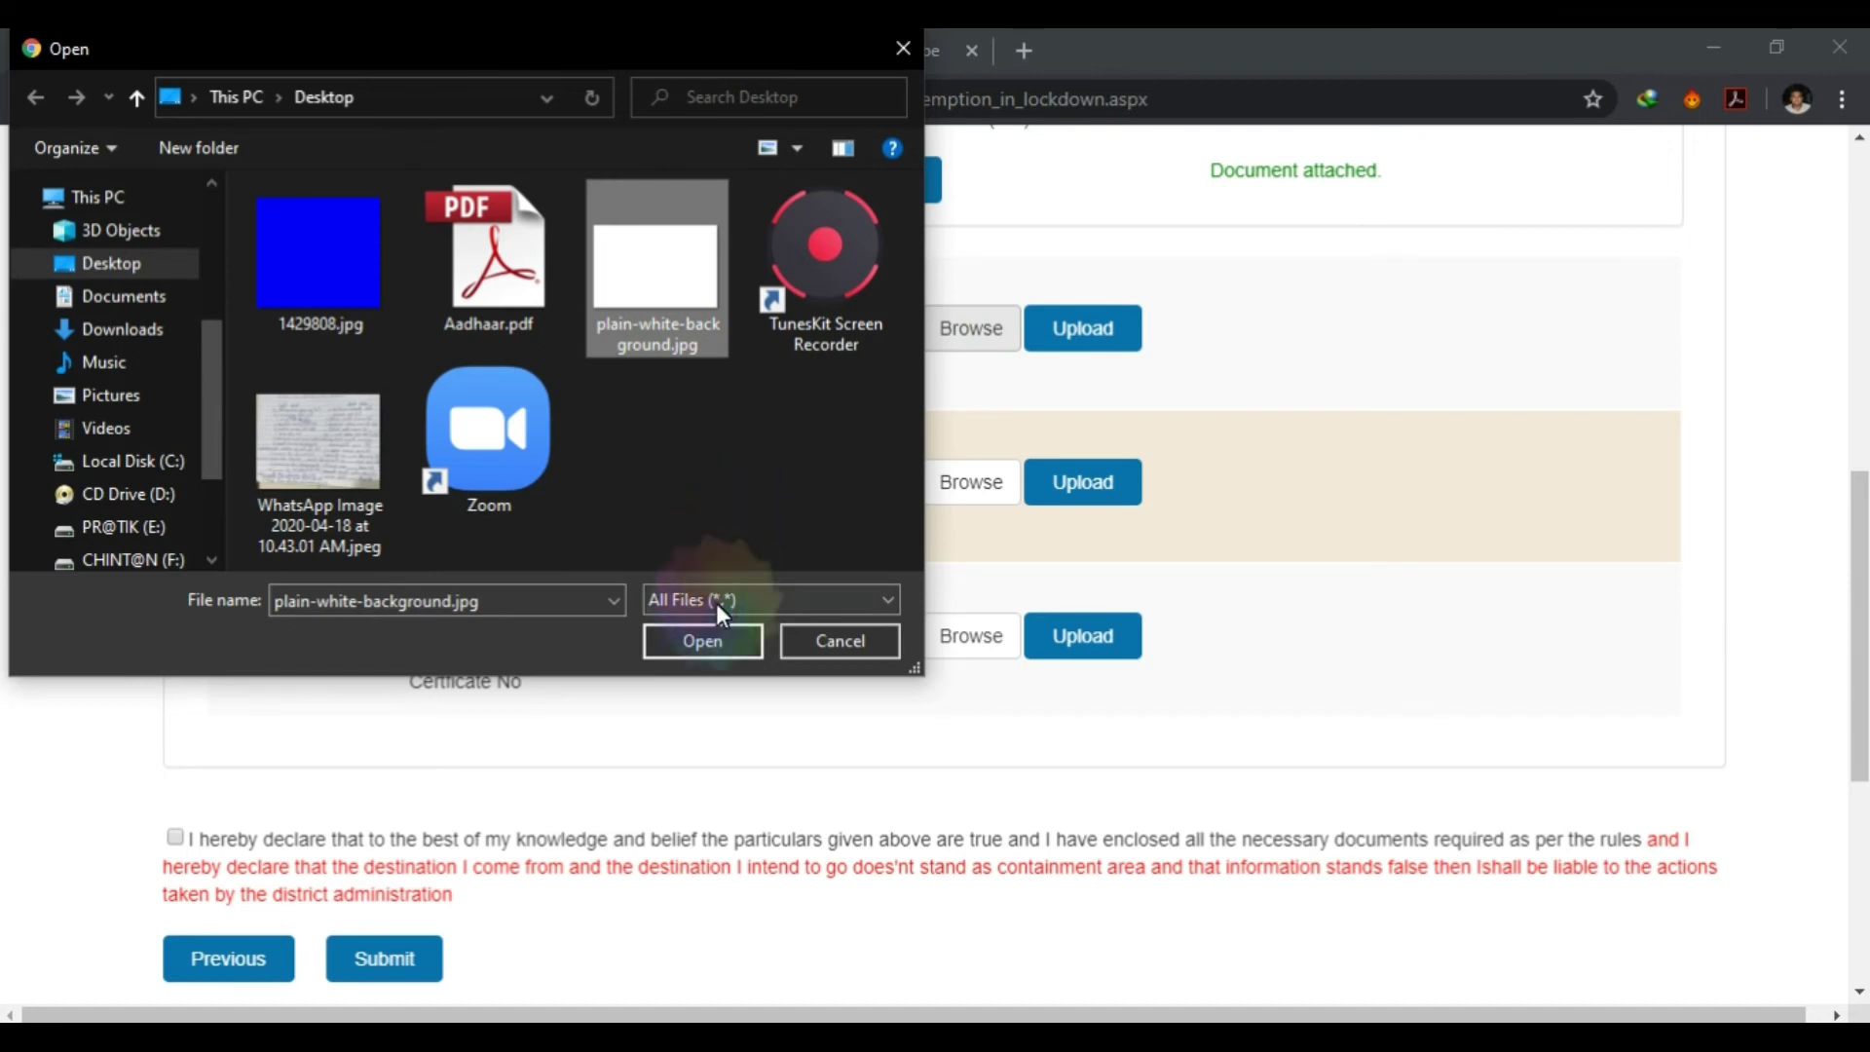
pyautogui.click(714, 635)
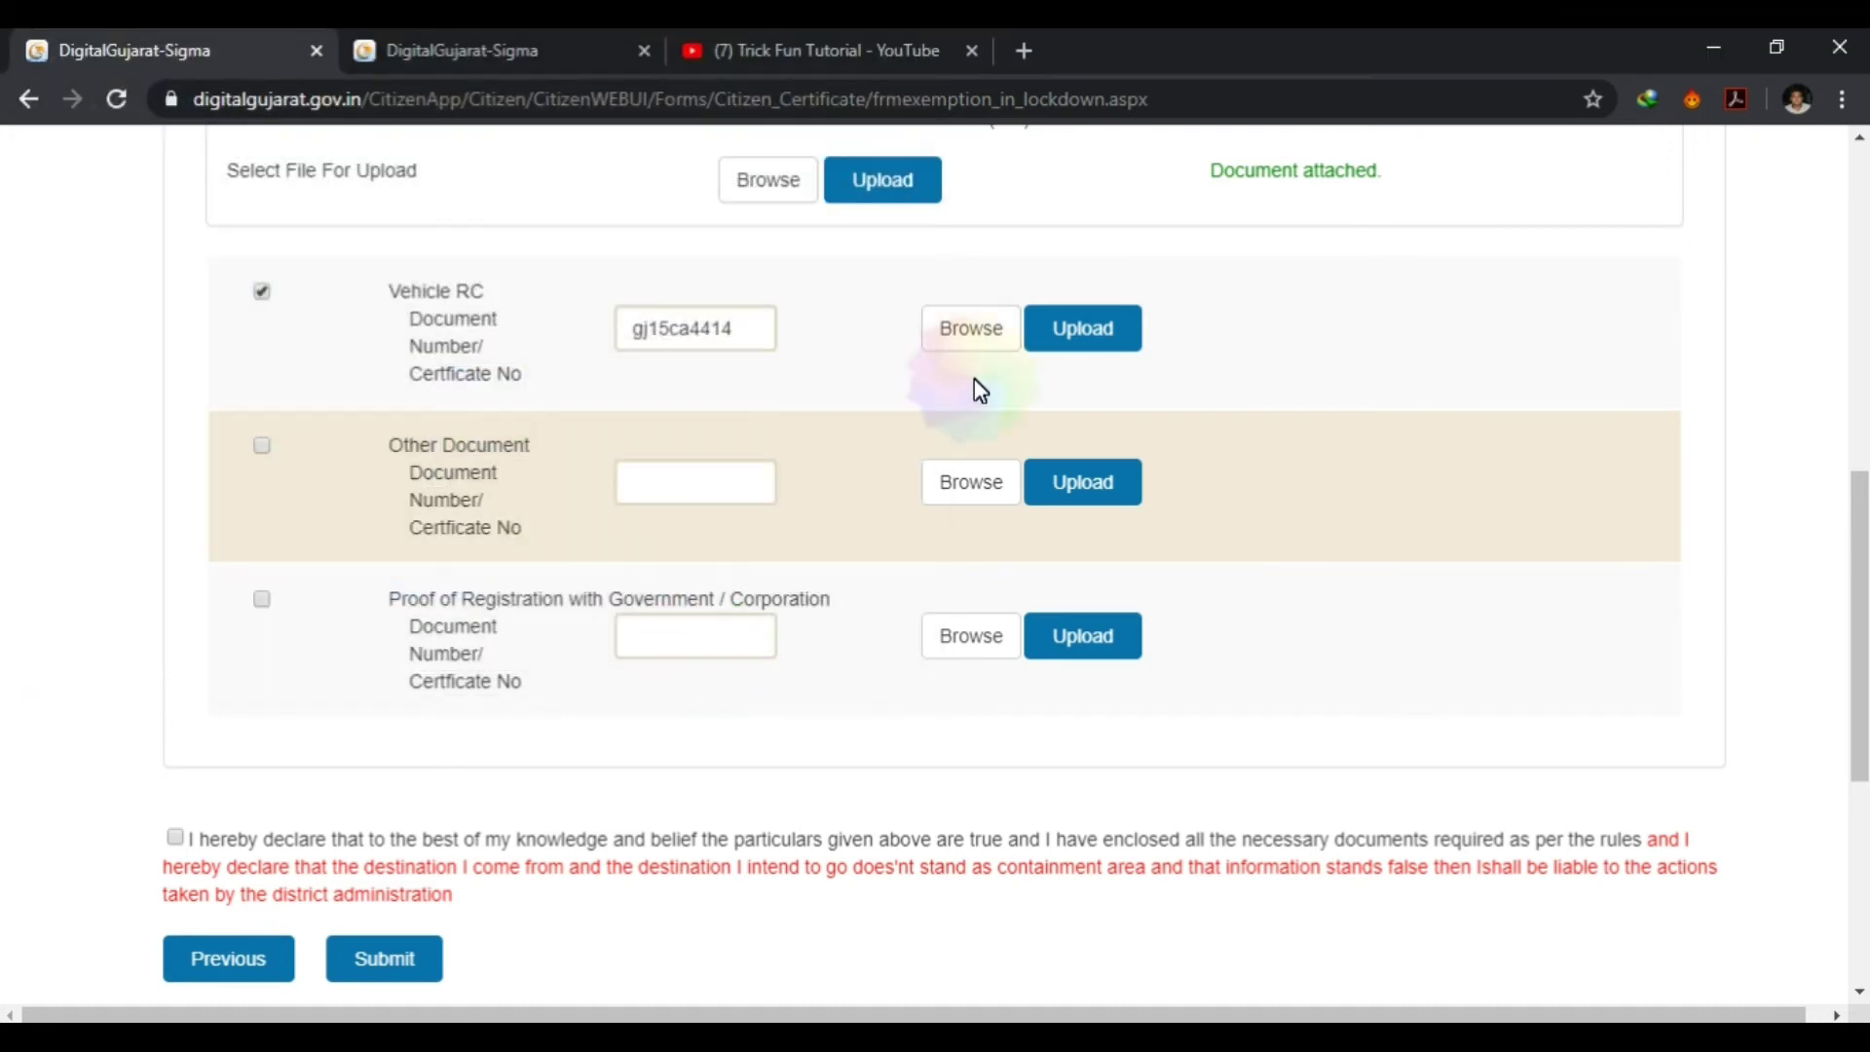
pyautogui.click(1098, 329)
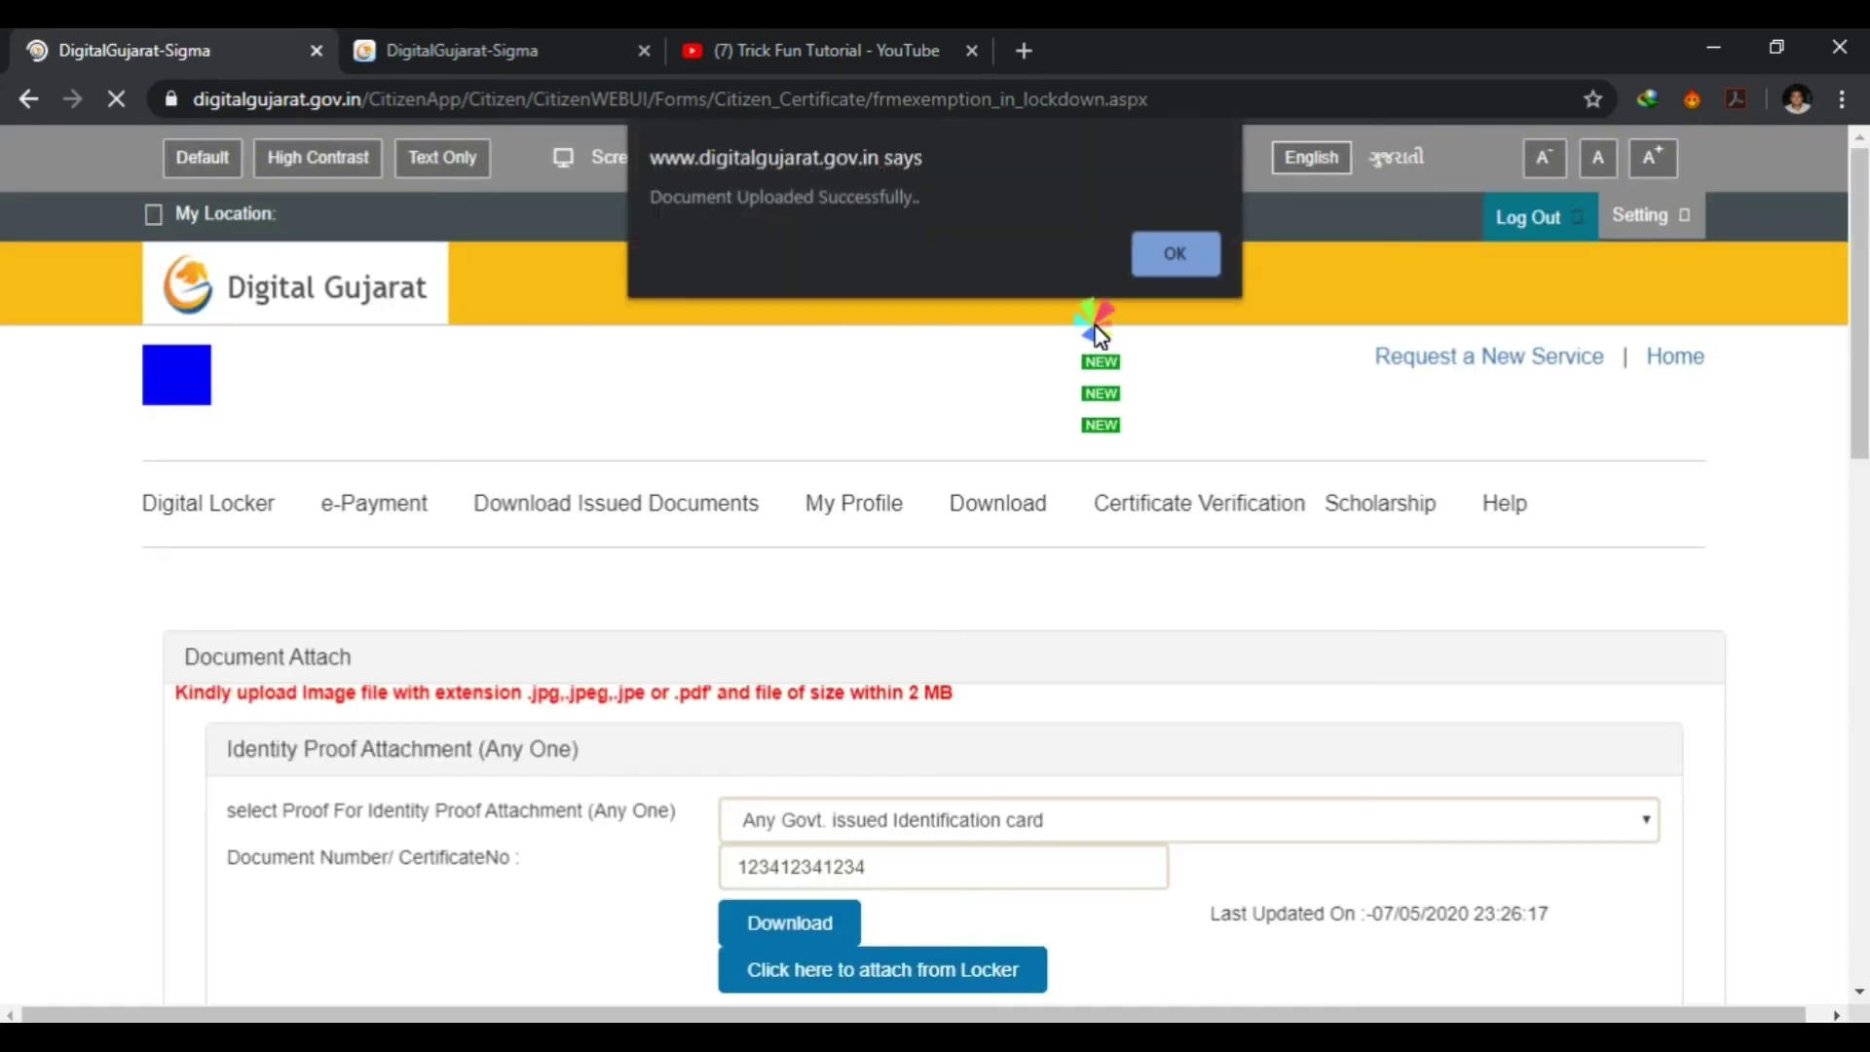
pyautogui.click(1180, 248)
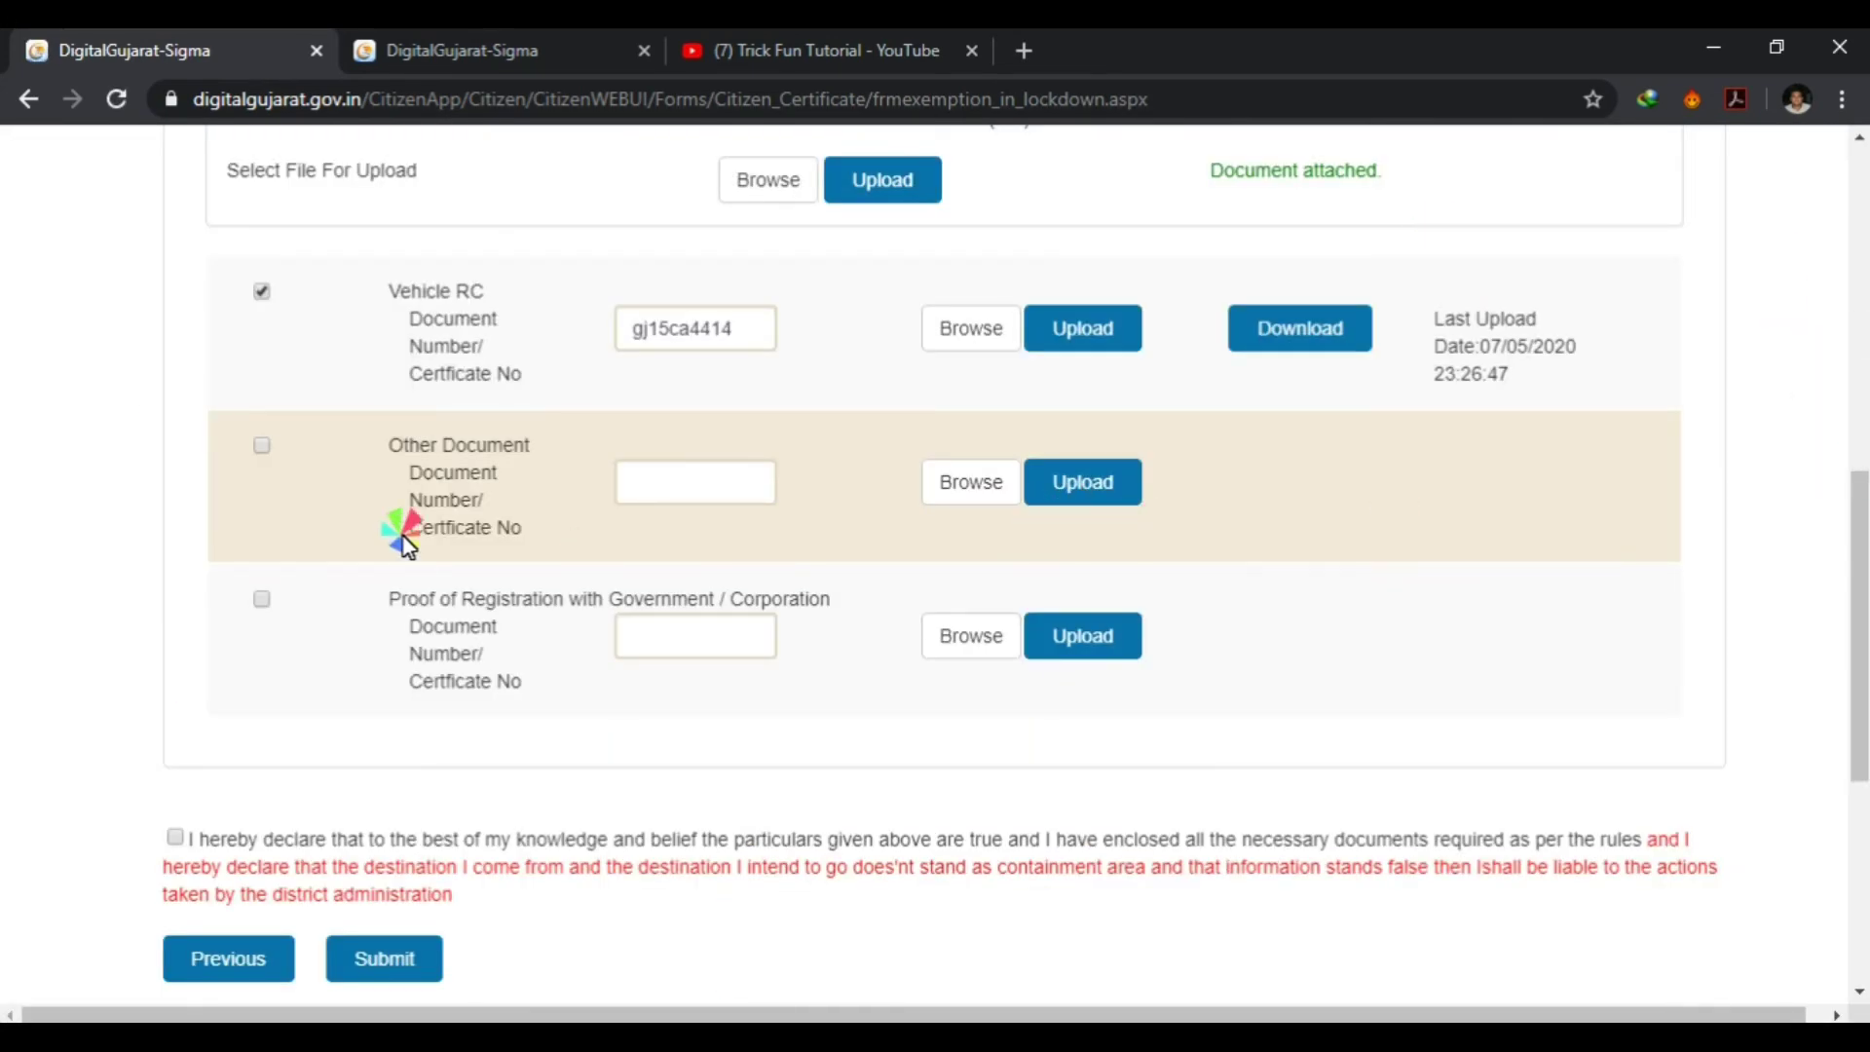
# Step: Add Other Document number 1235 with plain-white-background.jpg uploaded as its file
pyautogui.click(260, 444)
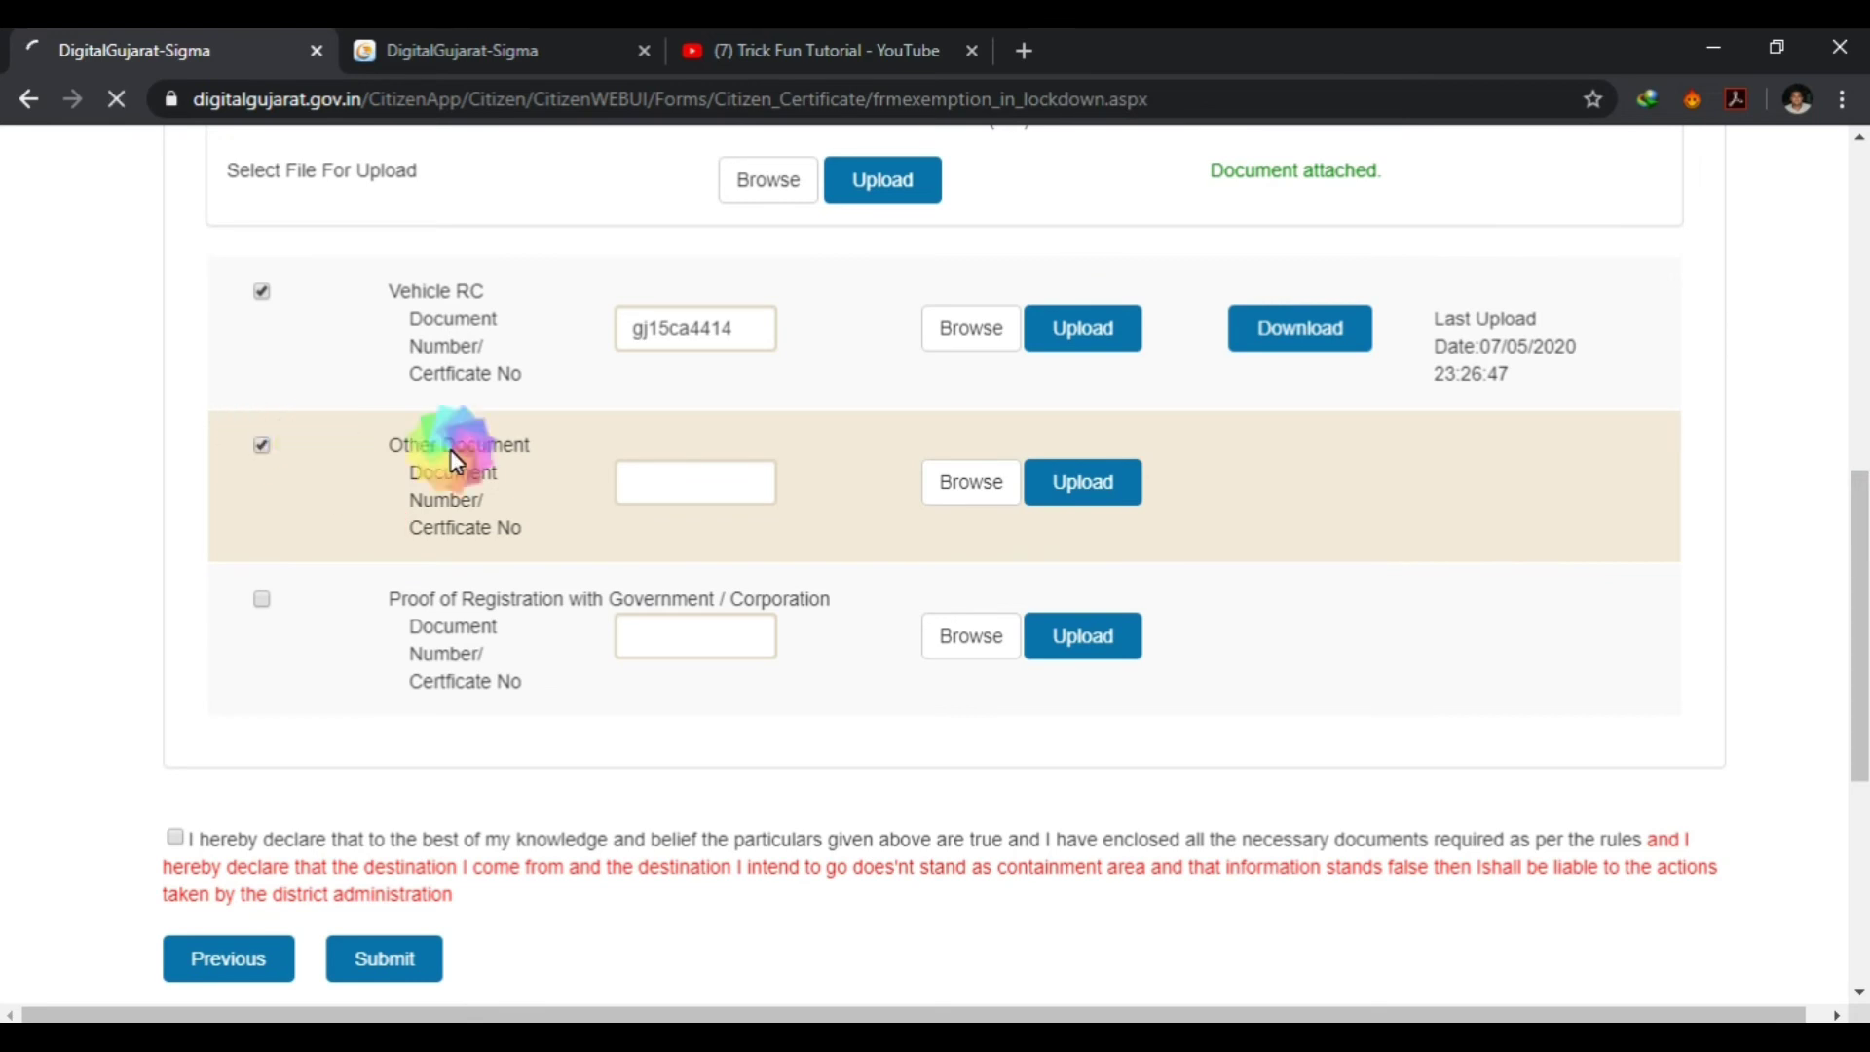
pyautogui.click(641, 482)
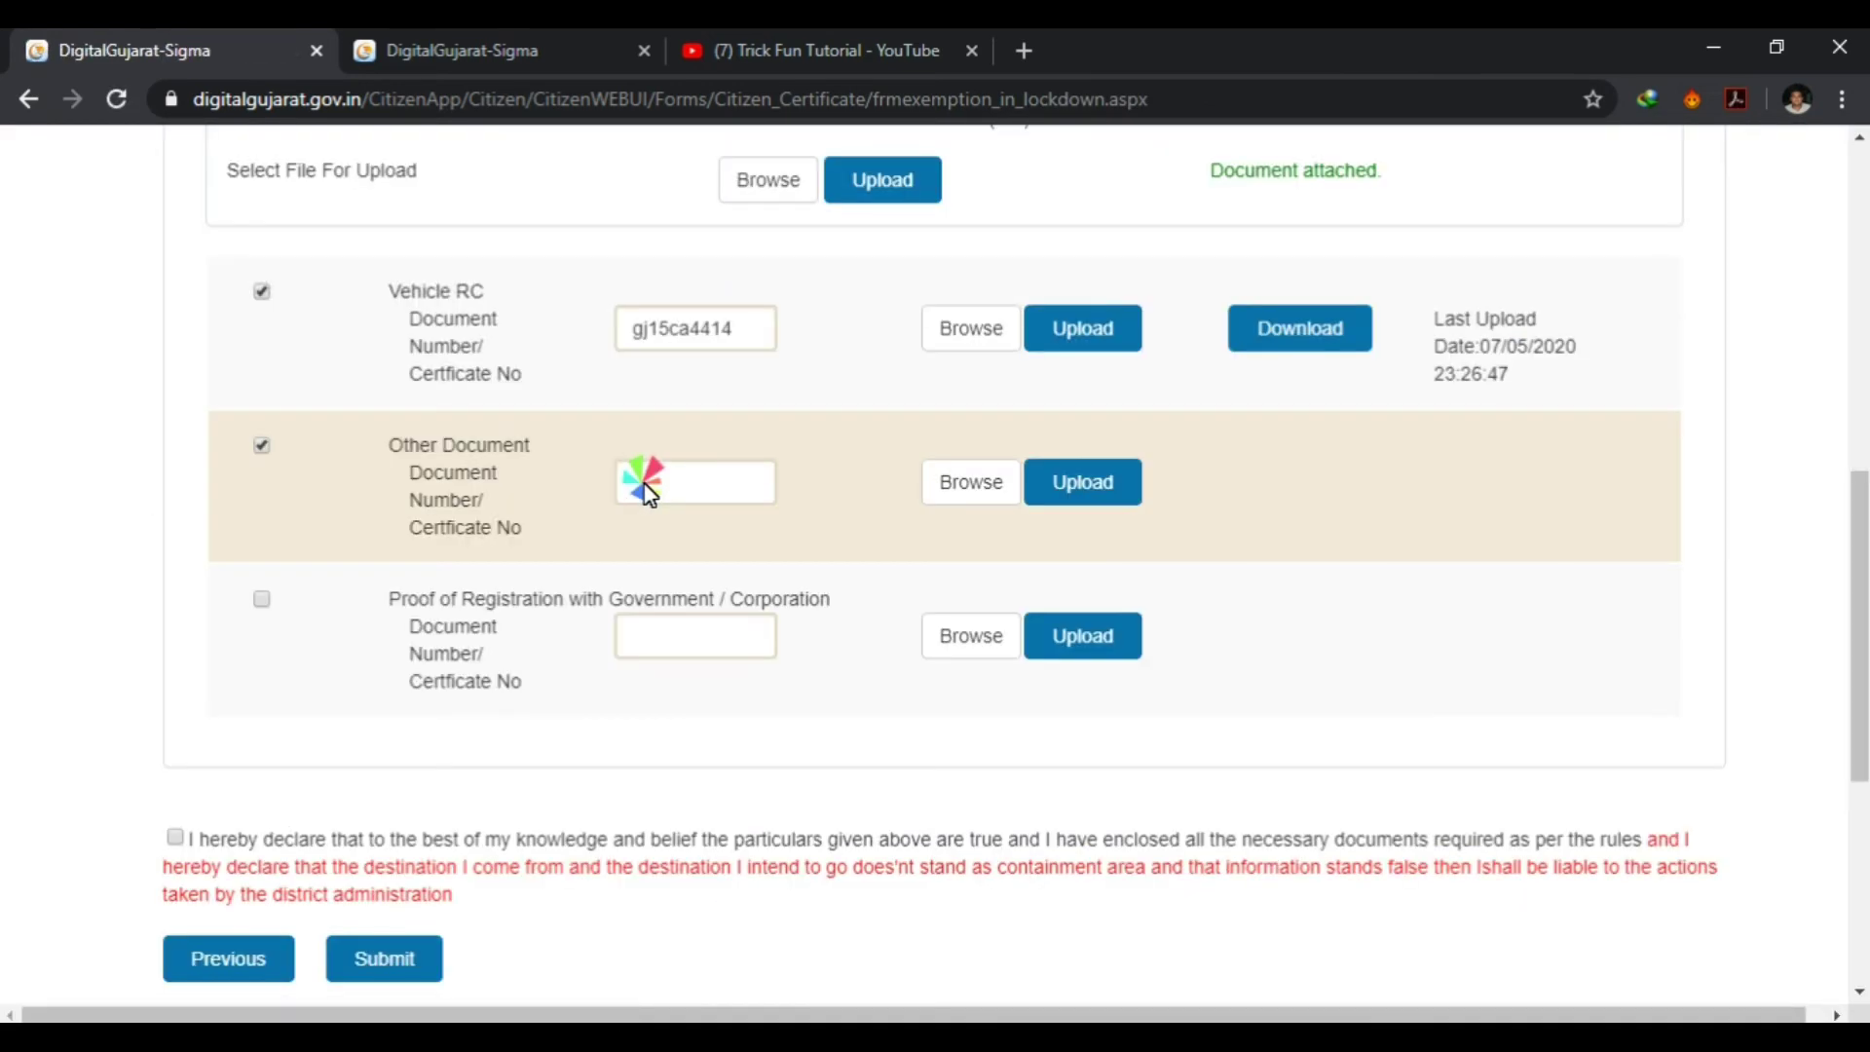
pyautogui.click(649, 484)
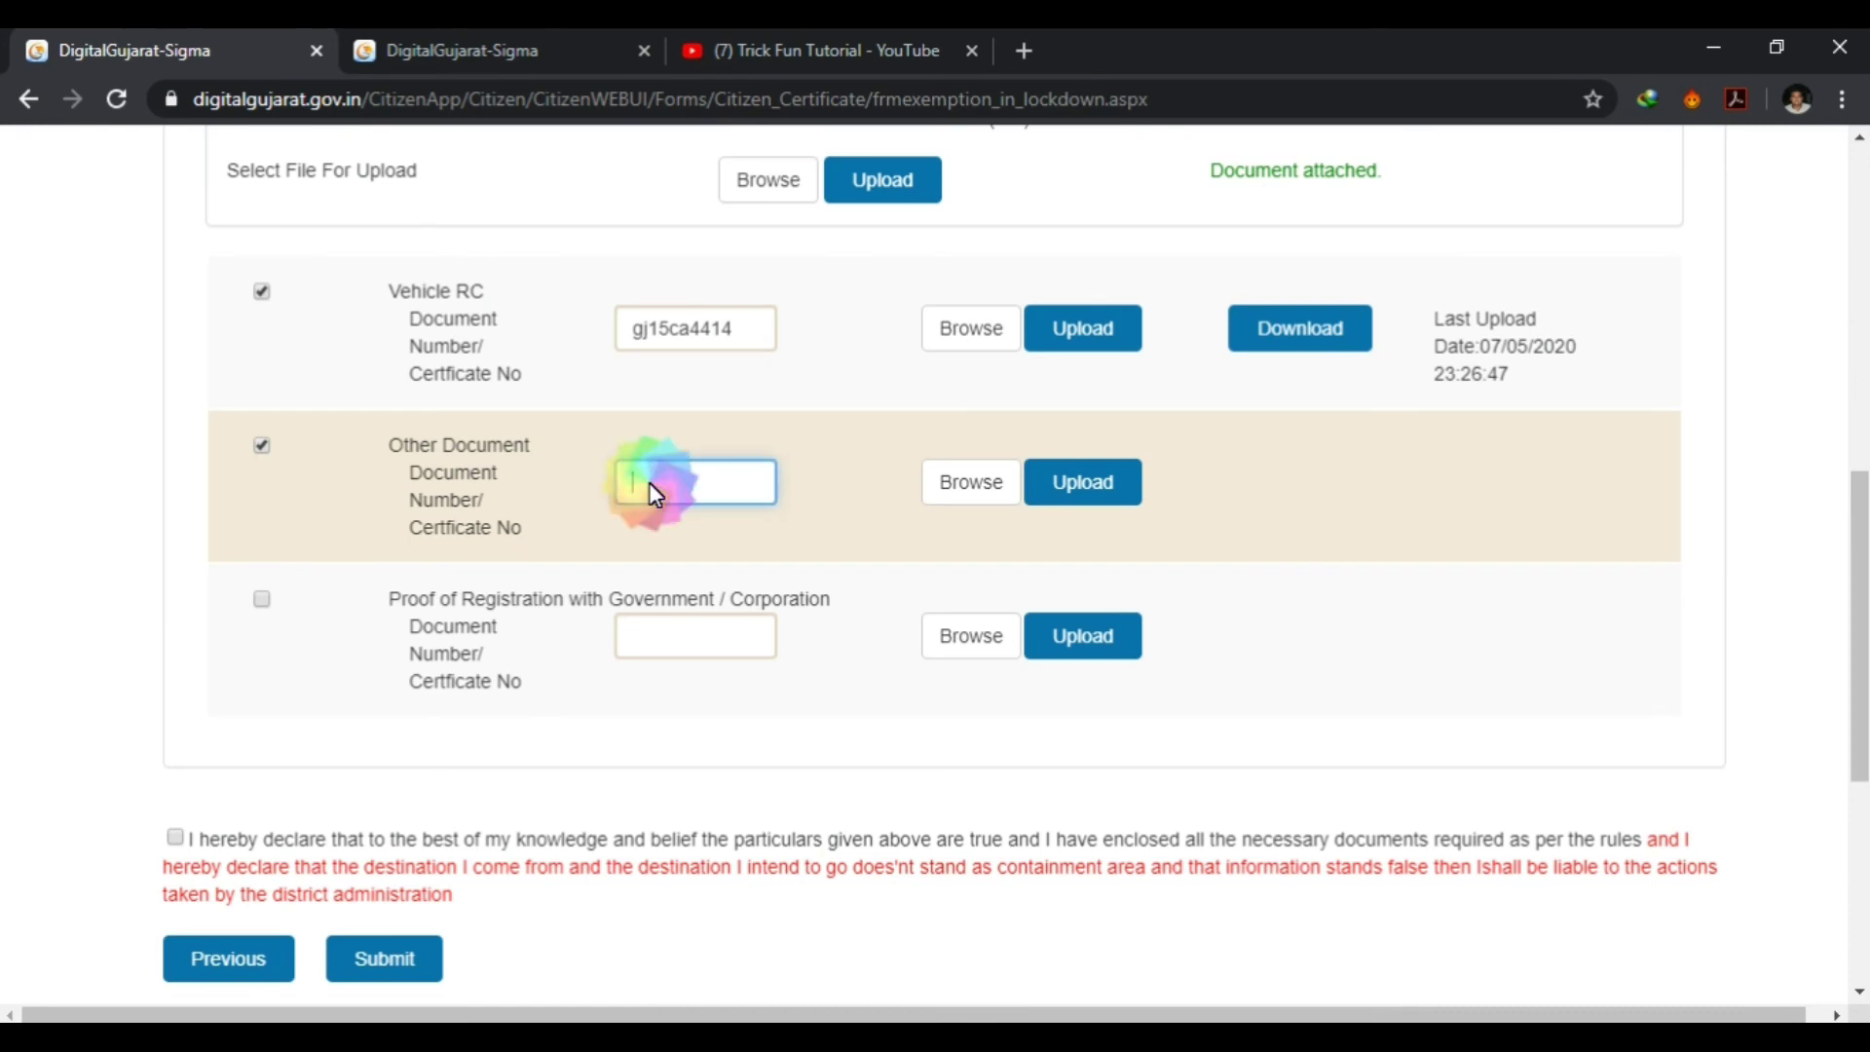
pyautogui.click(649, 484)
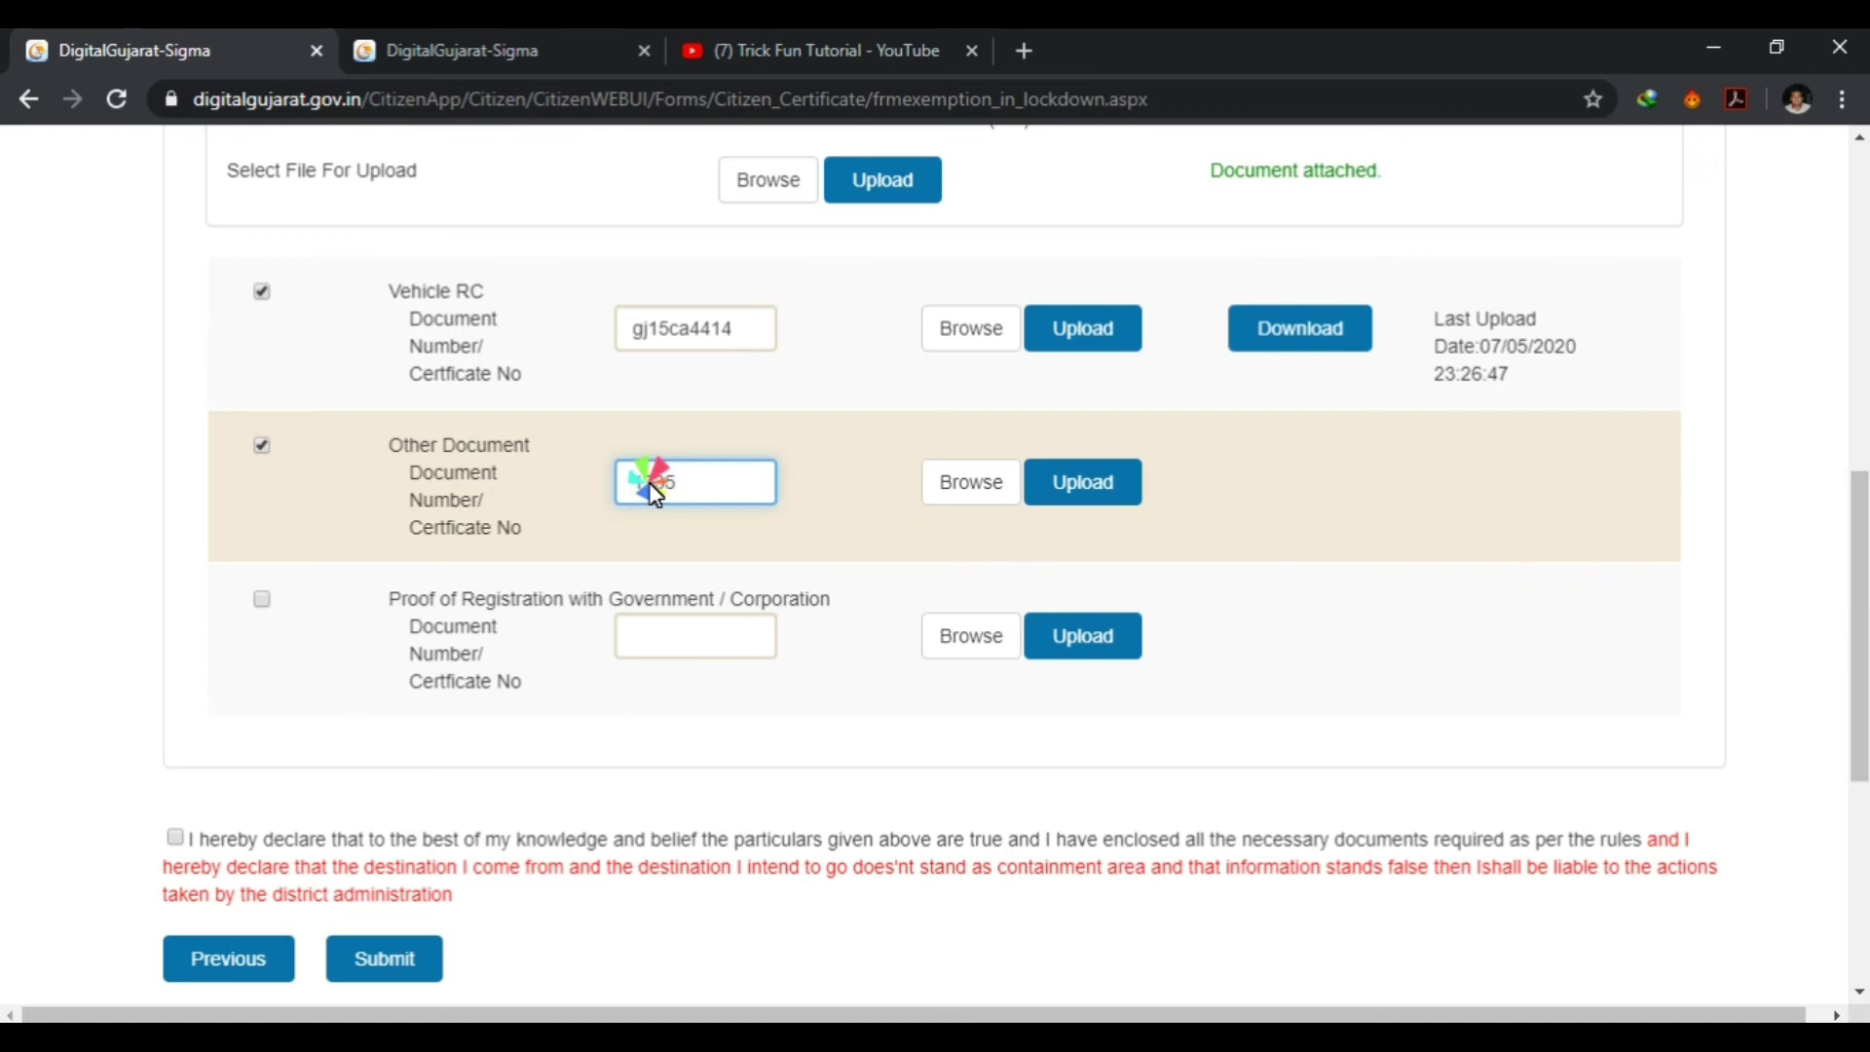
pyautogui.click(950, 487)
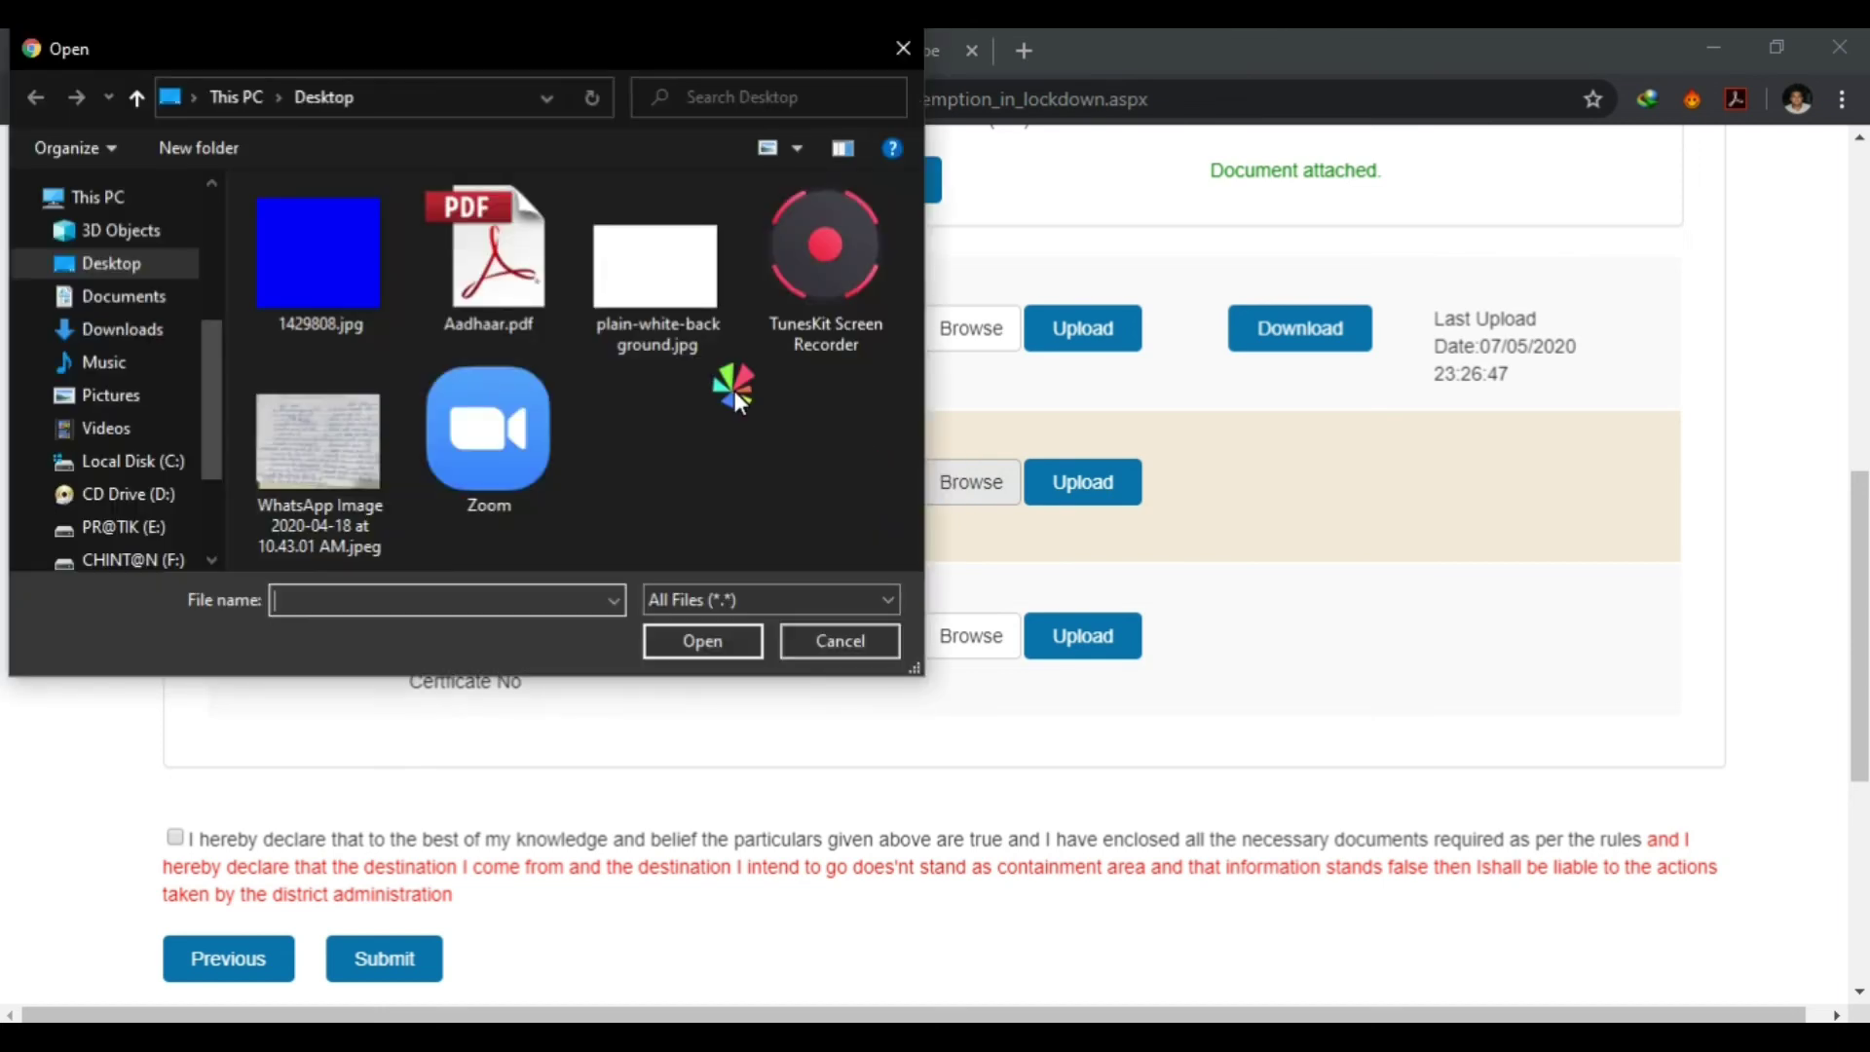
pyautogui.click(658, 272)
pyautogui.click(711, 643)
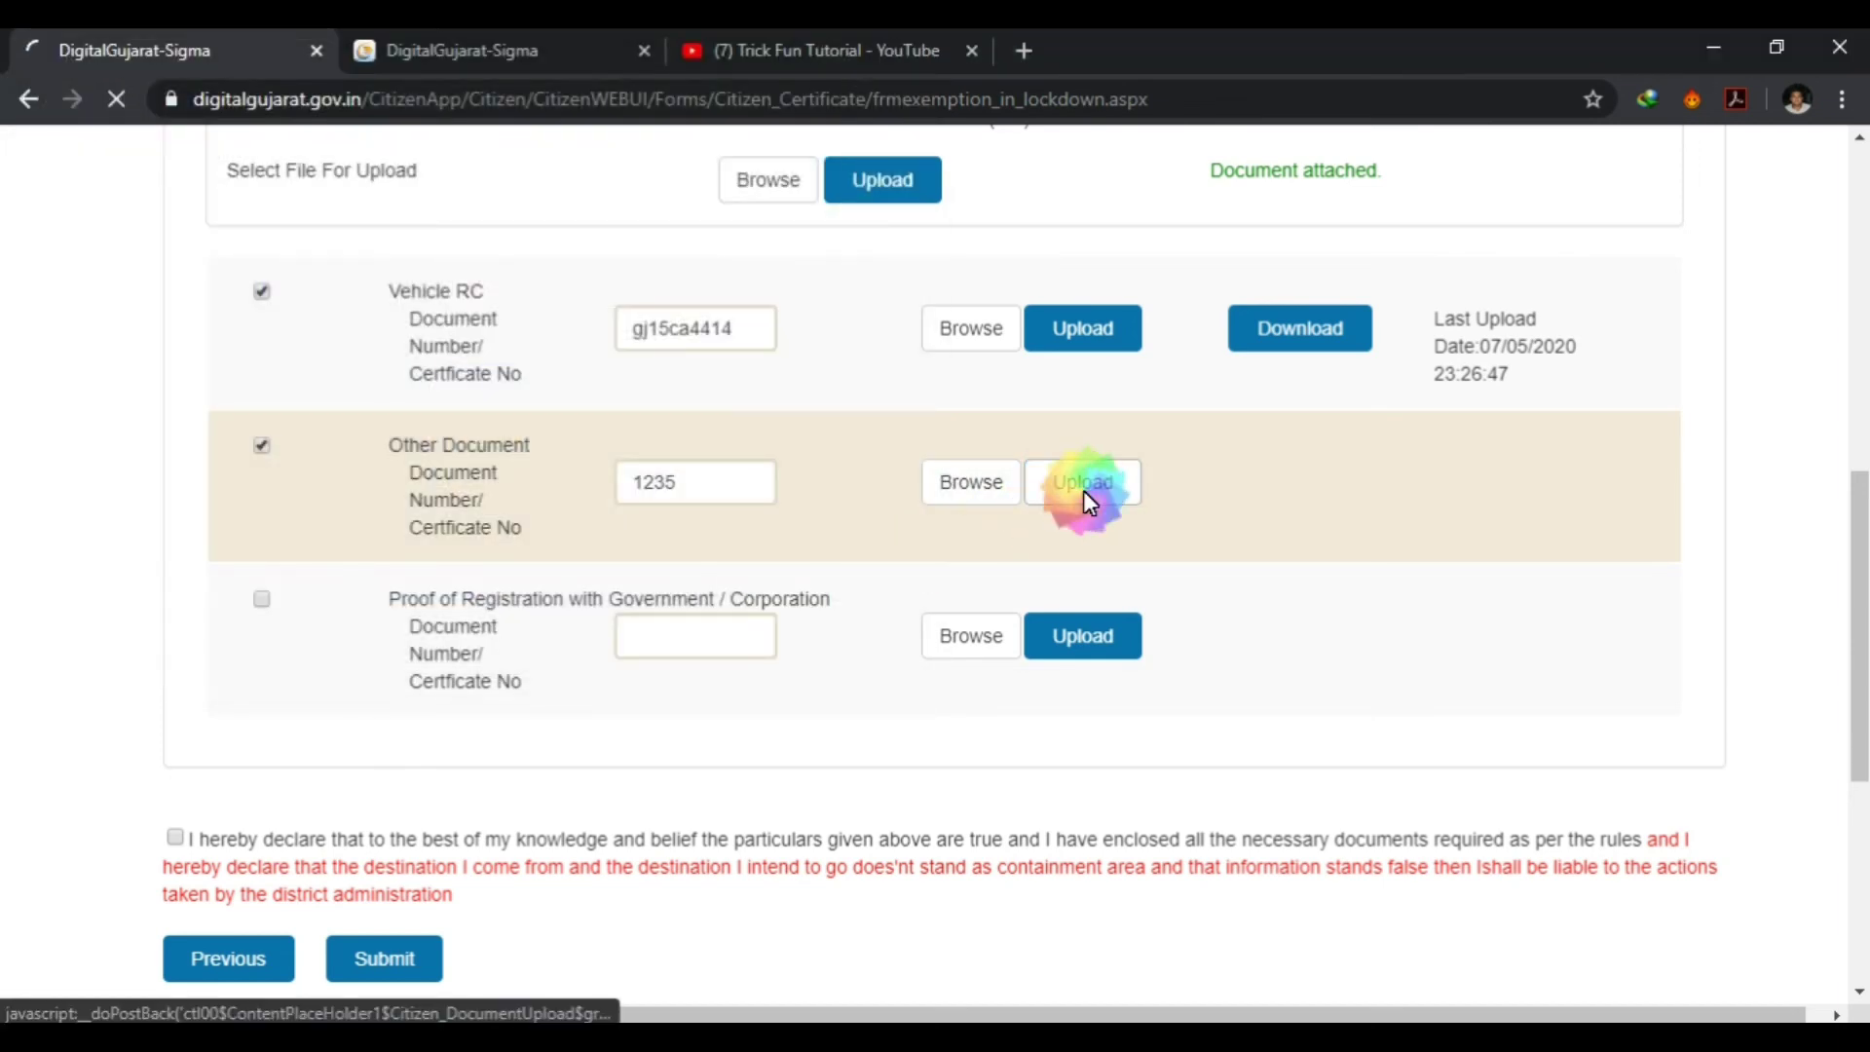
pyautogui.click(1083, 489)
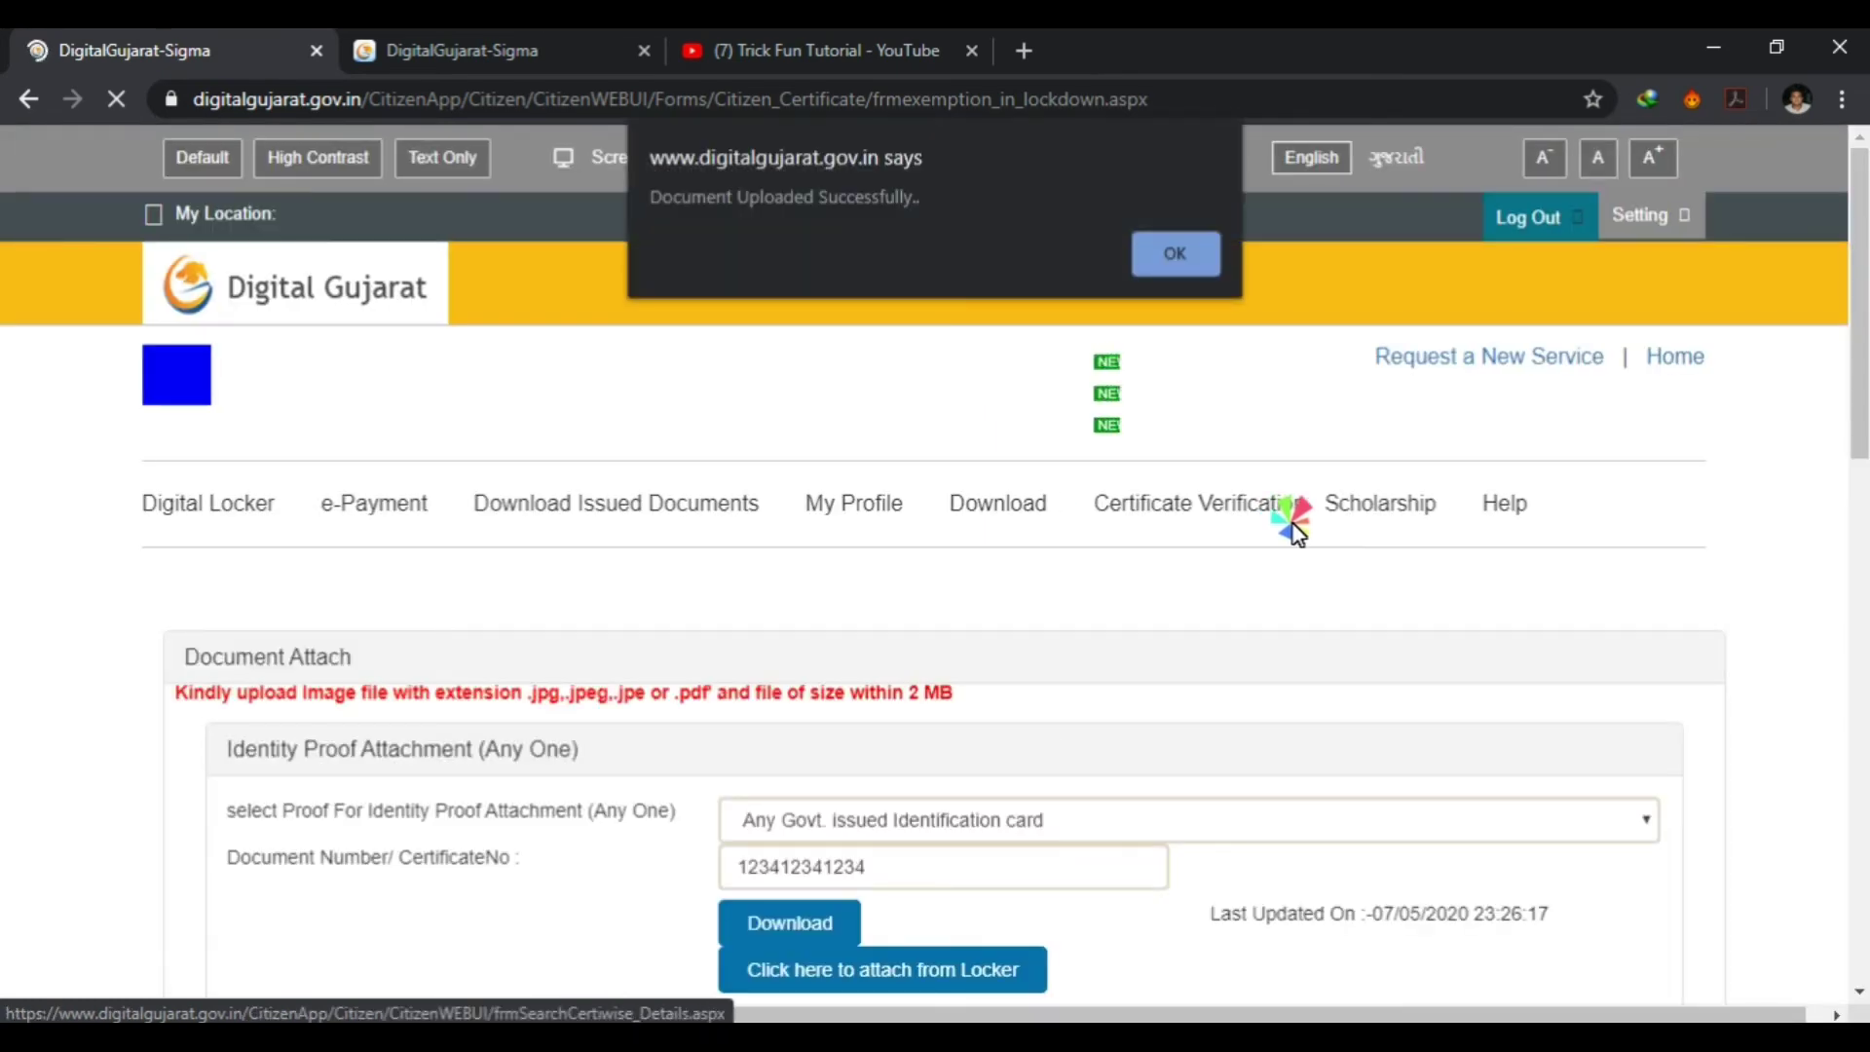
pyautogui.click(1191, 260)
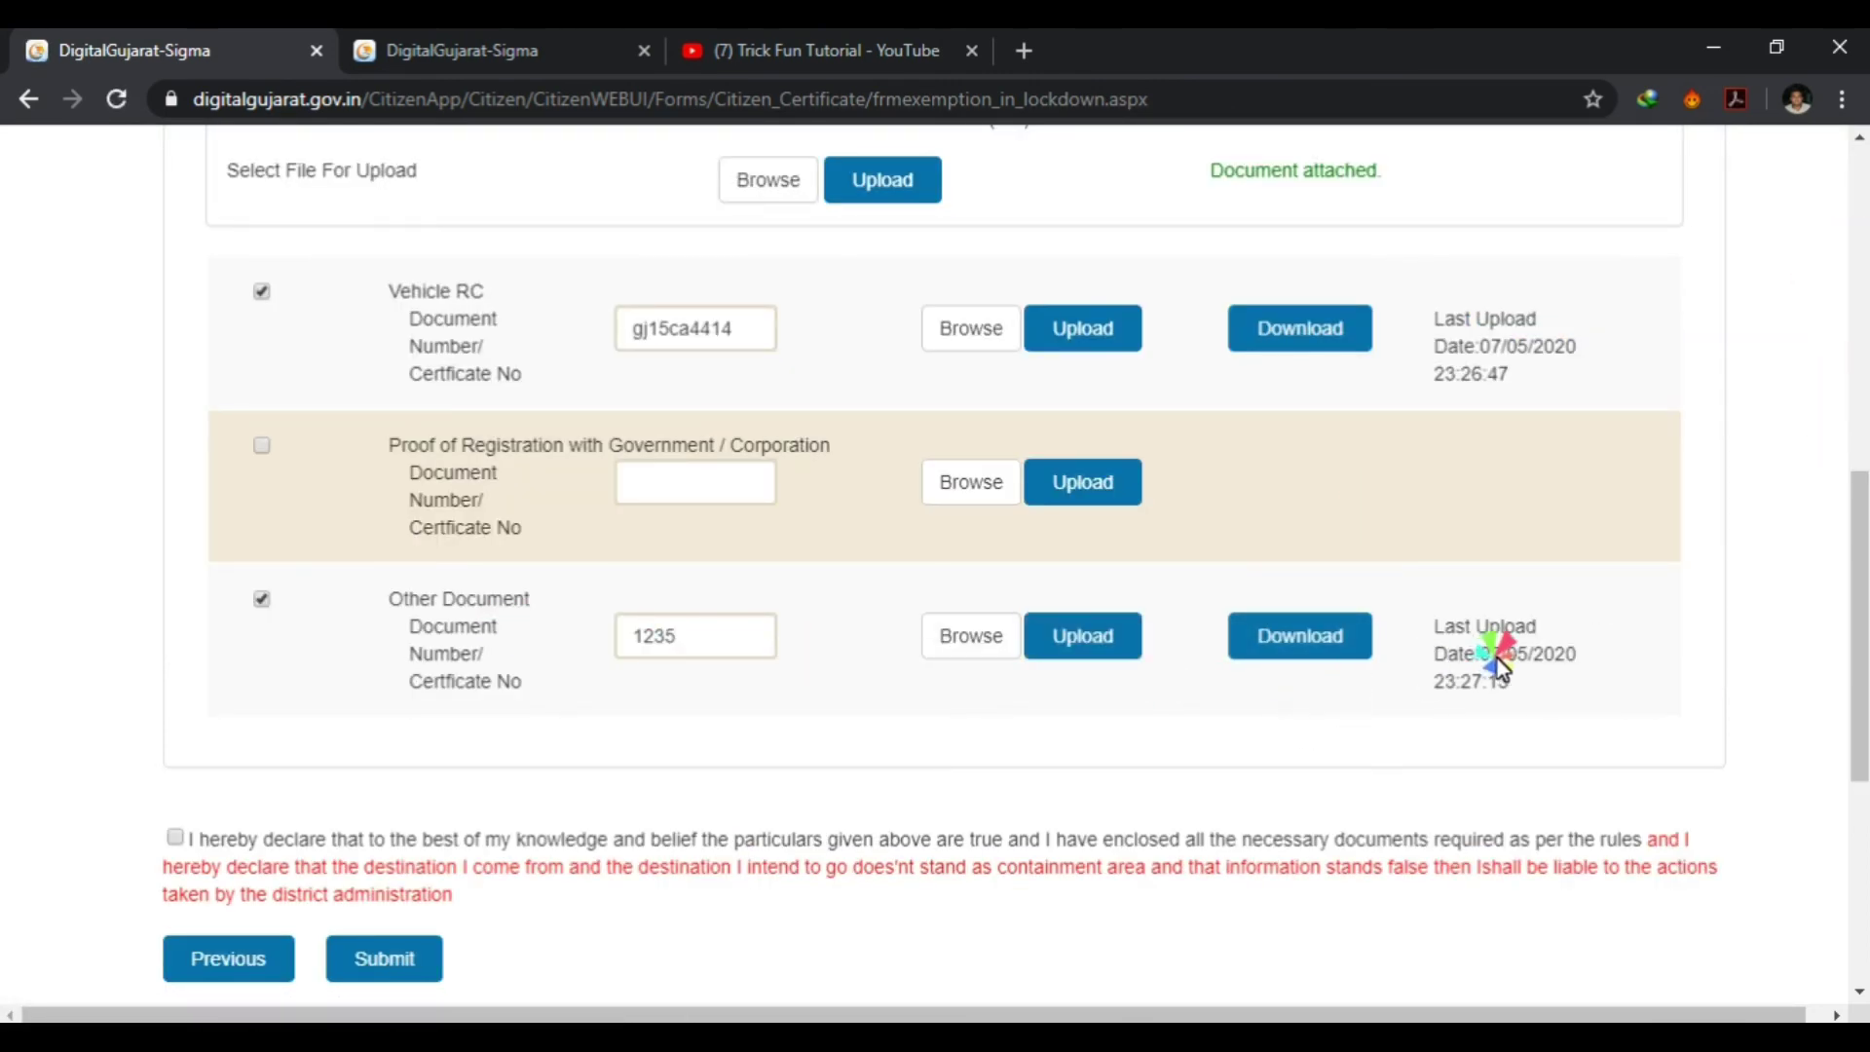
# Step: Accept the 'I hereby declare' statement and submit the exemption pass application
pyautogui.click(178, 840)
pyautogui.click(387, 956)
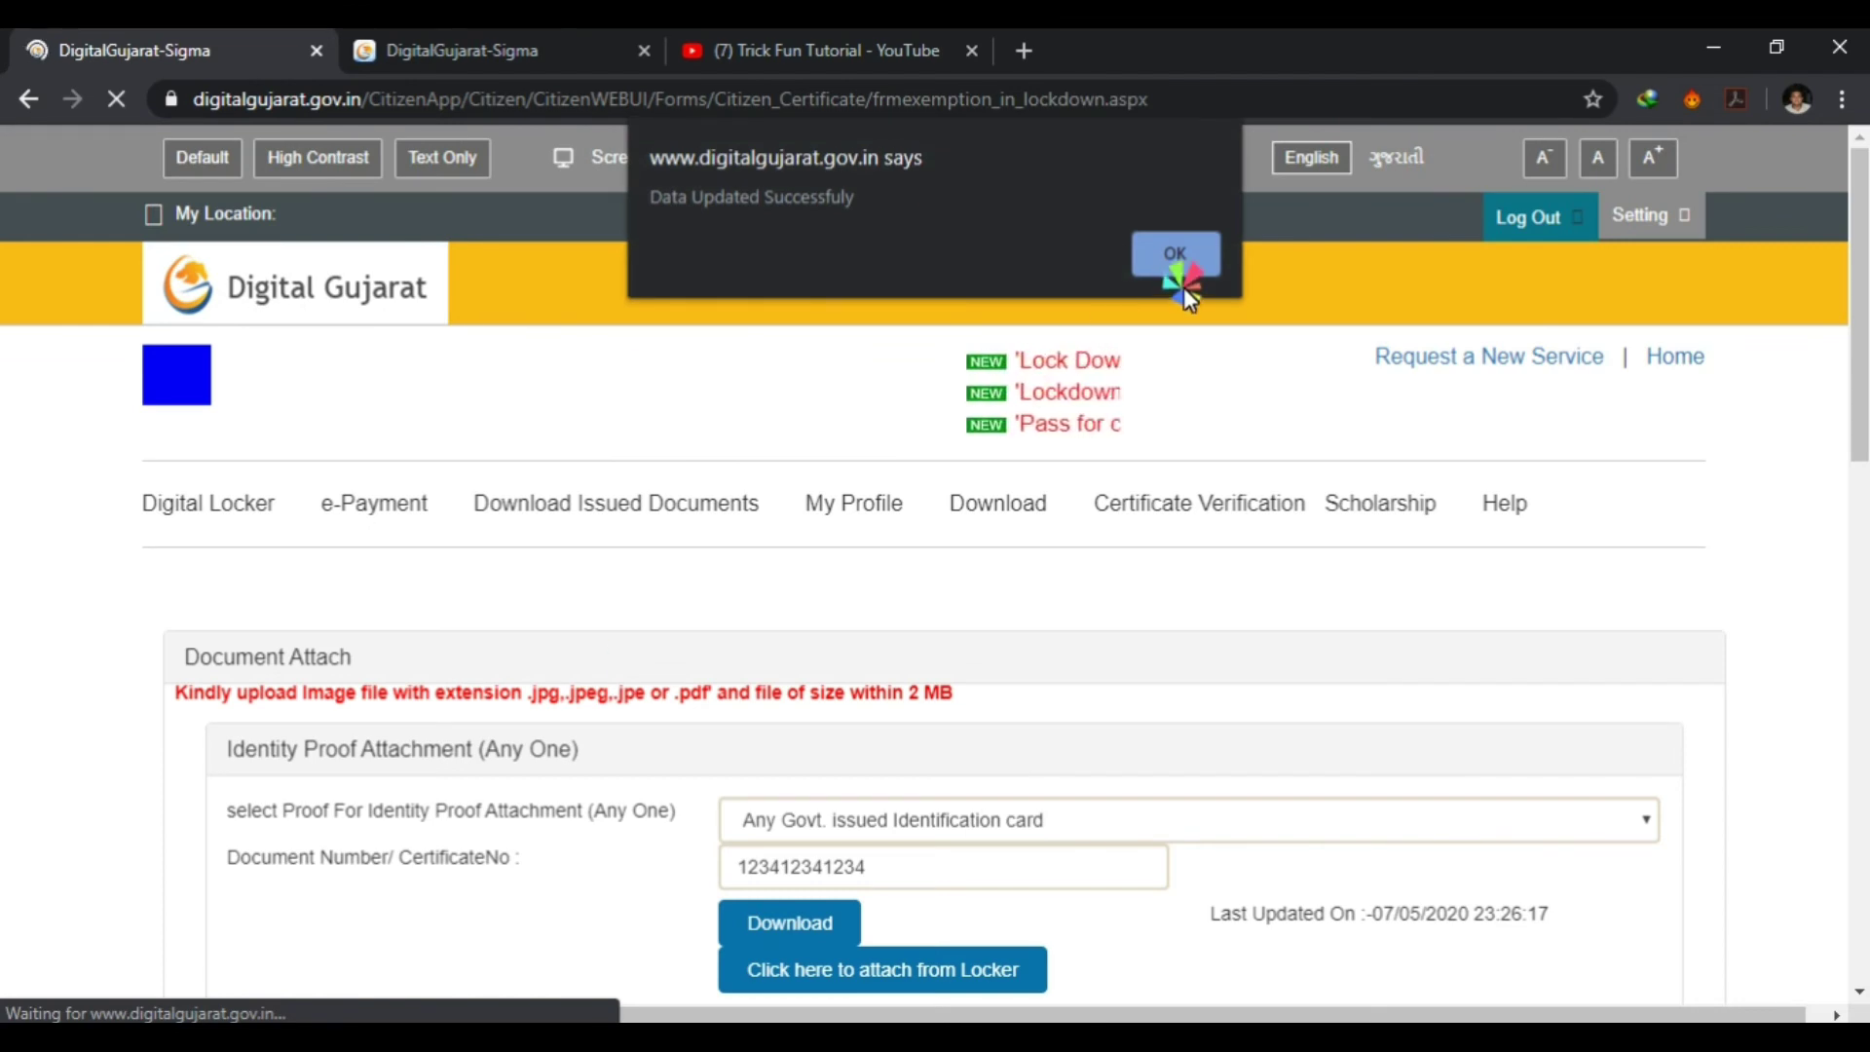
pyautogui.click(1186, 257)
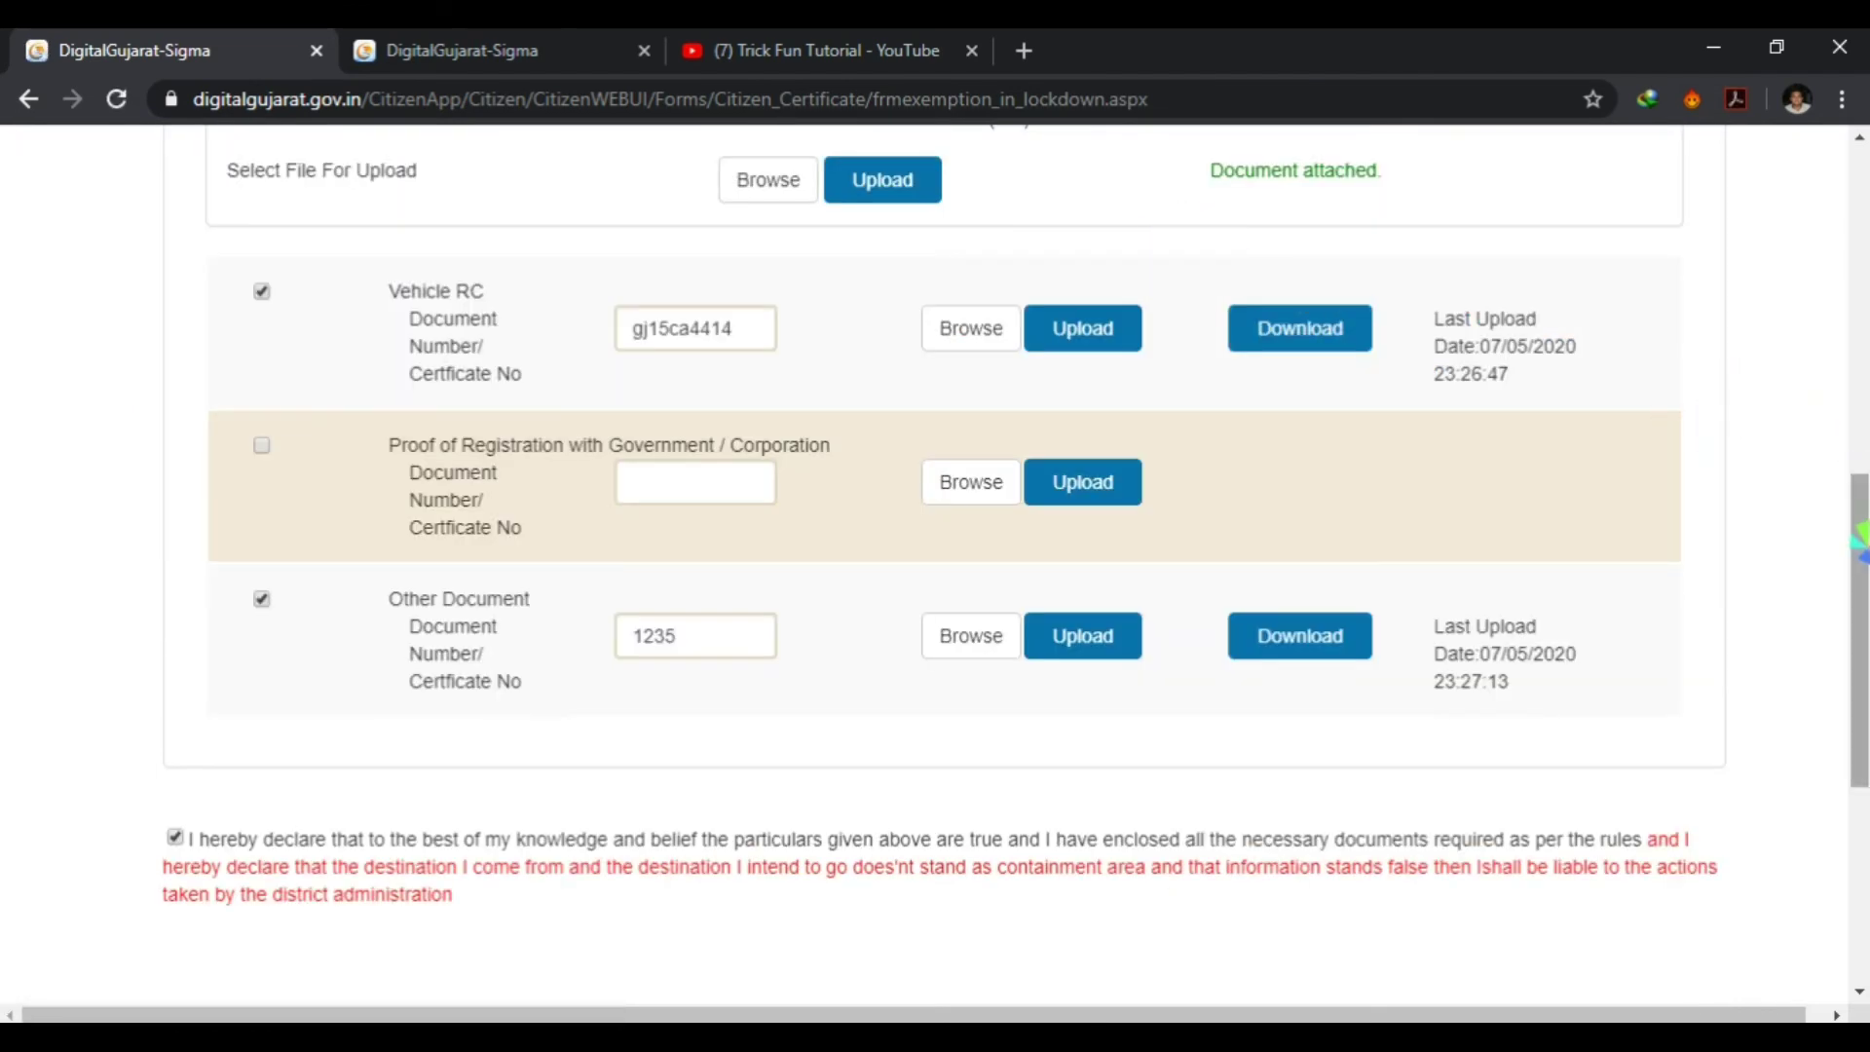
pyautogui.click(1859, 561)
pyautogui.moveTo(1856, 560); pyautogui.dragTo(1855, 207)
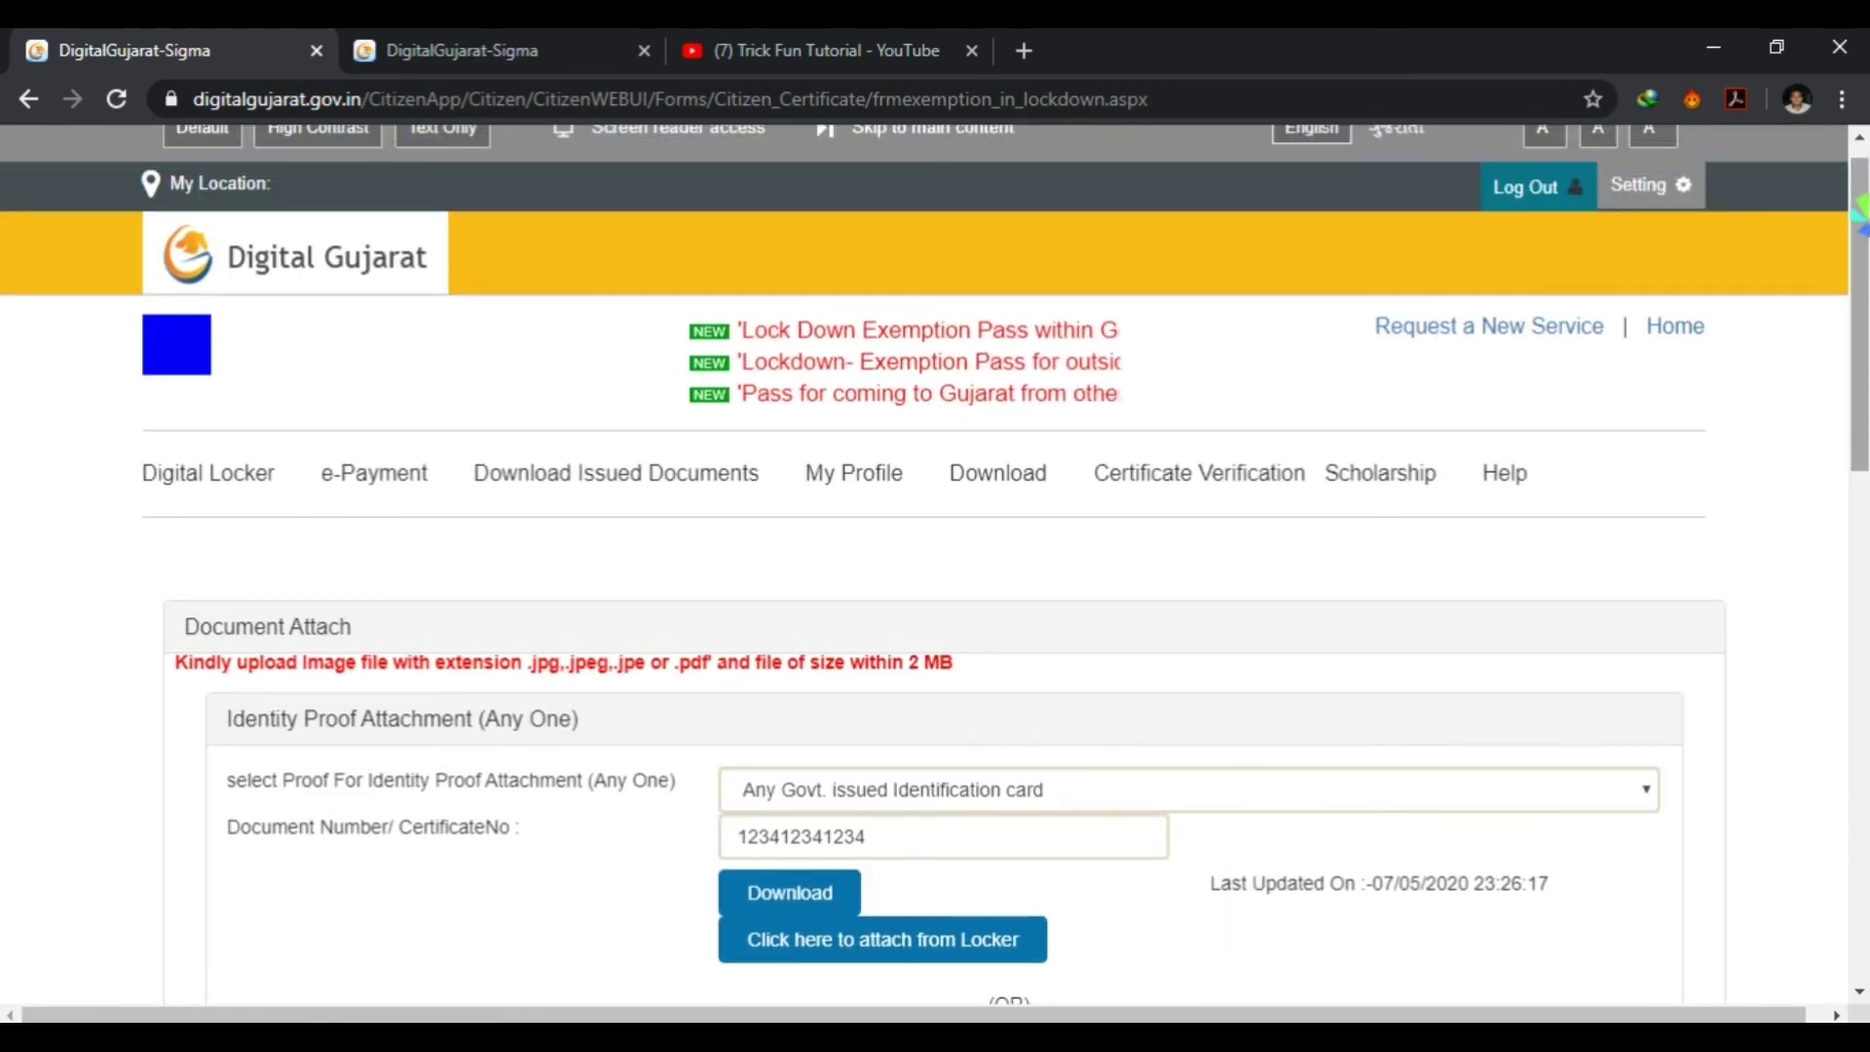
# Step: Check on the Home dashboard that the exemption pass request is pending with the operator, then log out
pyautogui.click(1678, 329)
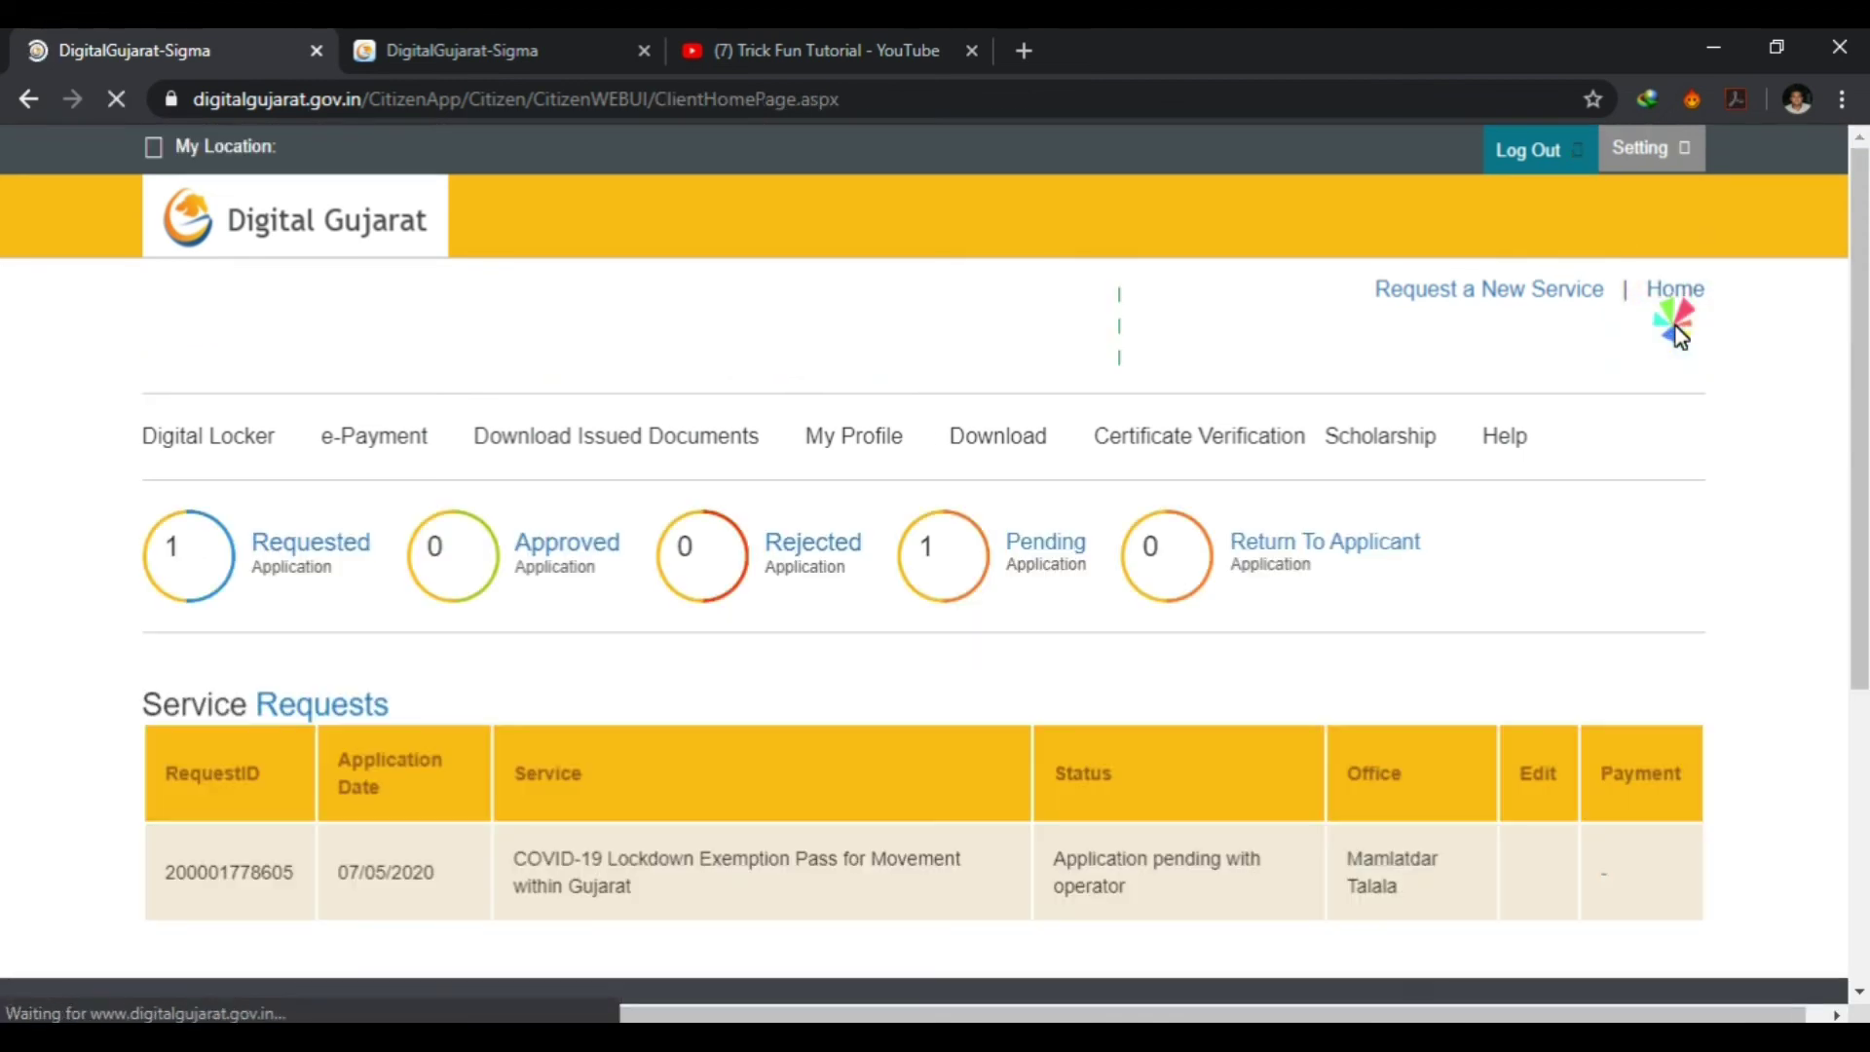
pyautogui.scroll(-2, 1844, 390)
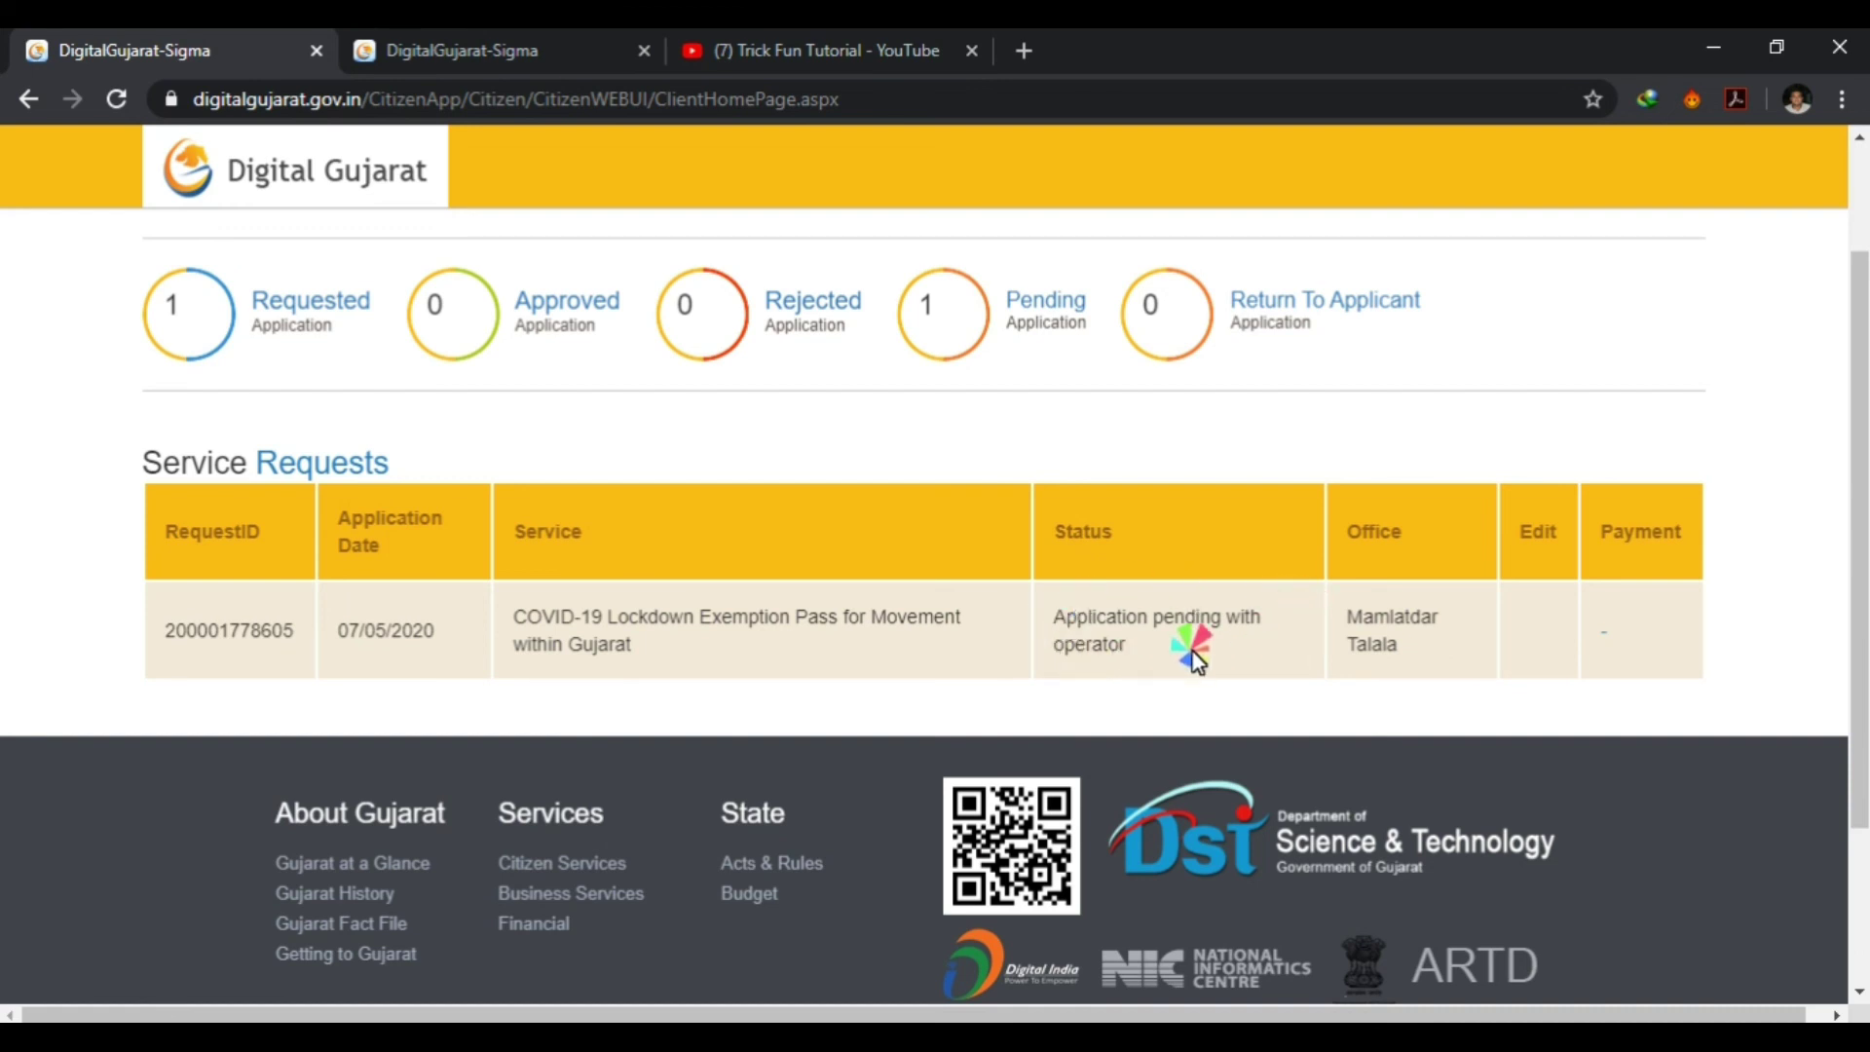
pyautogui.scroll(1, 1848, 417)
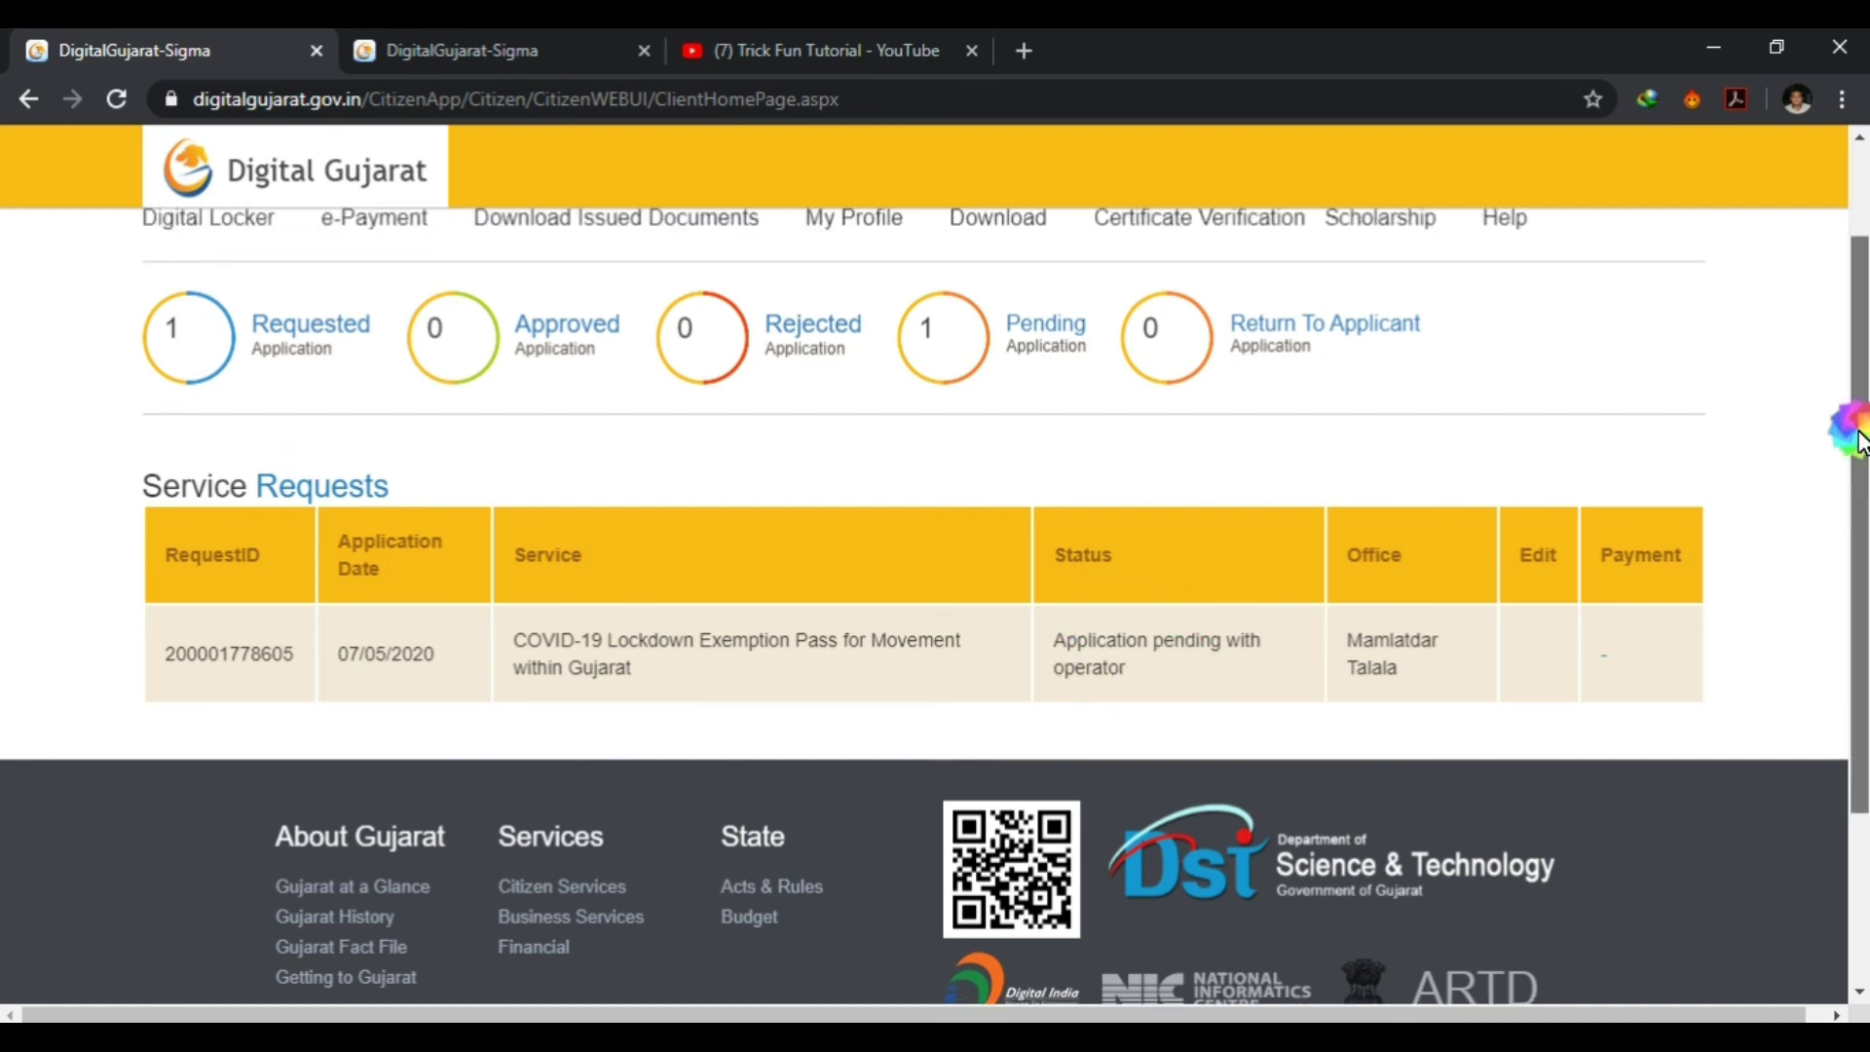
pyautogui.click(1334, 304)
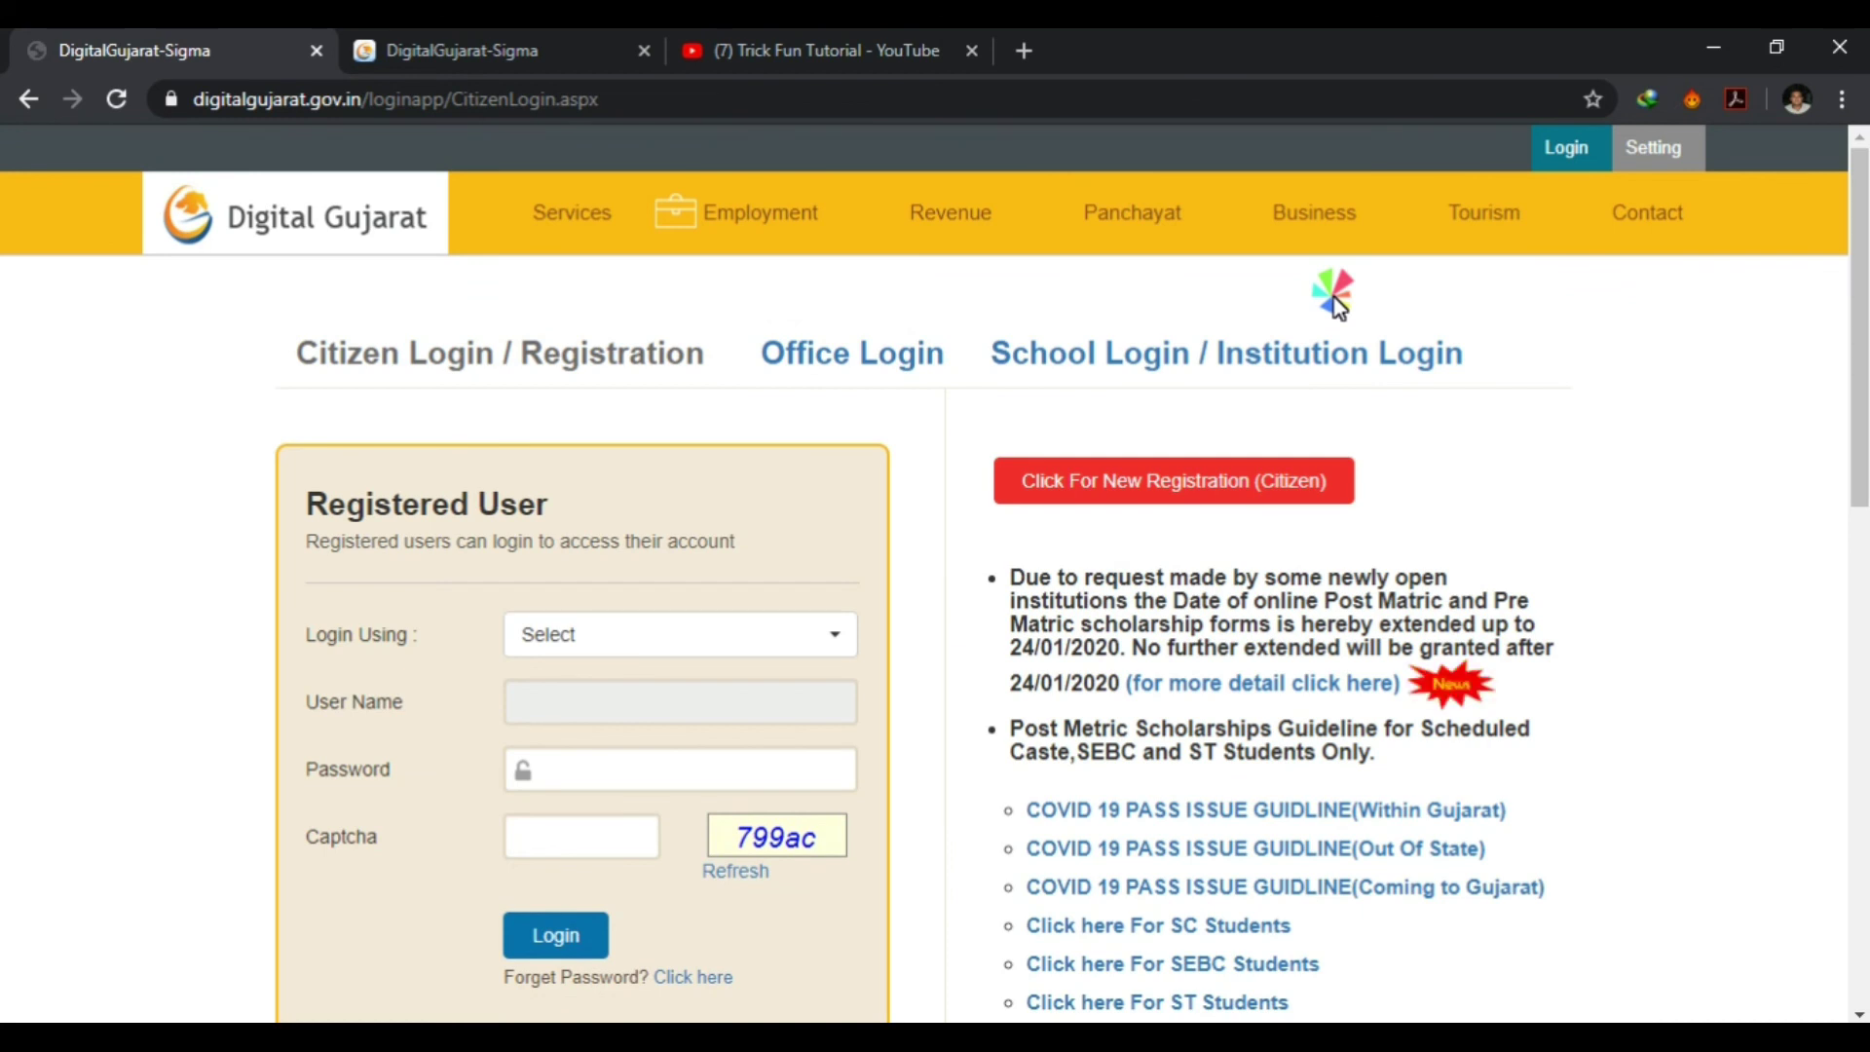